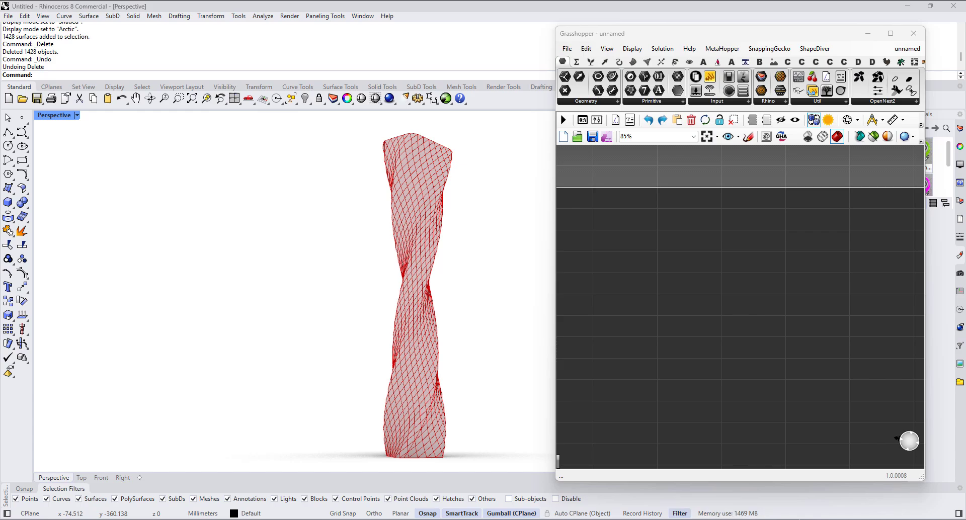
Step: Run SetDotNetRuntime to check the .NET runtime settings and accept the existing options
{"action": "left_click", "coordinate": [248, 76]}
{"action": "type", "text": "Runtime"}
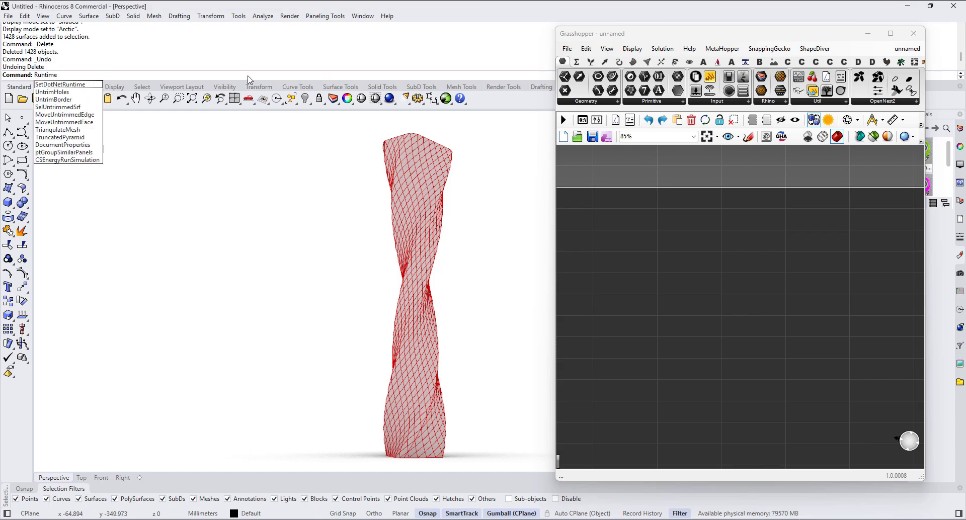
{"action": "key", "text": "Down"}
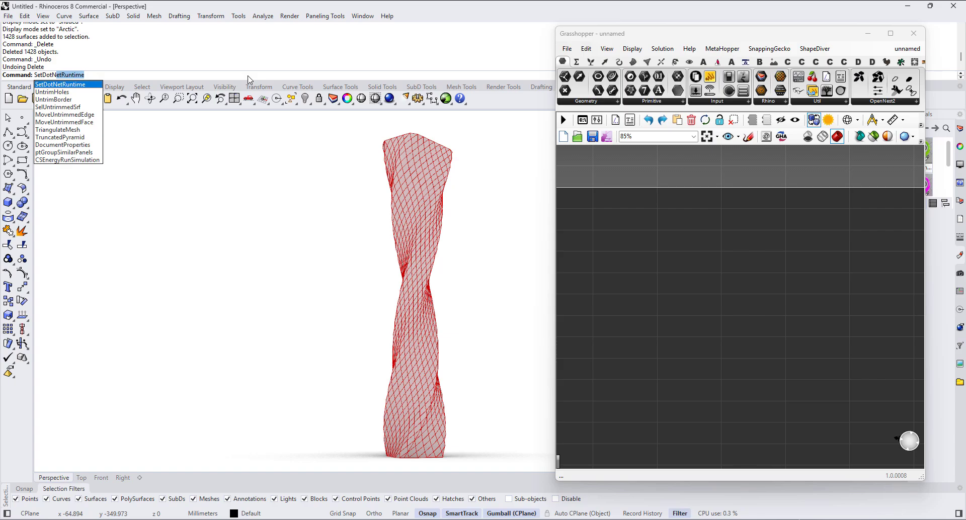
{"action": "key", "text": "Return"}
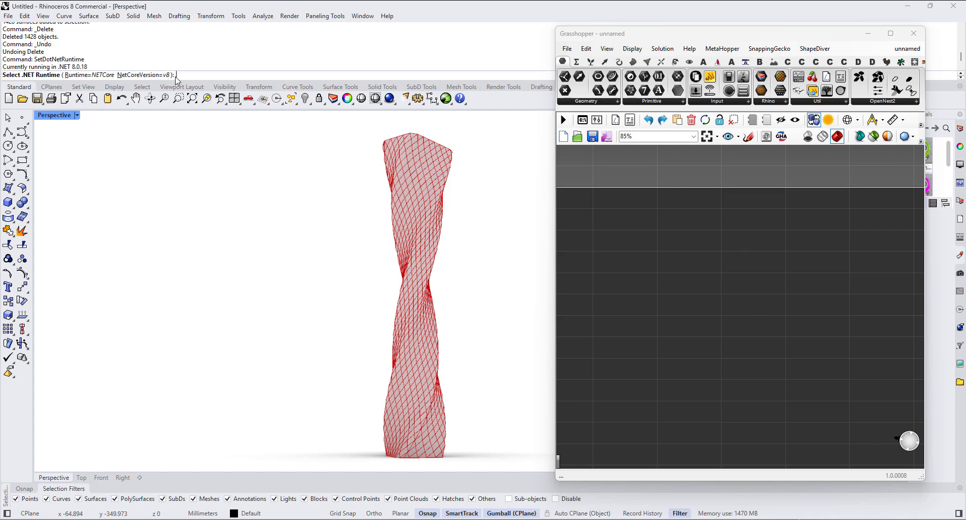
{"action": "key", "text": "Return"}
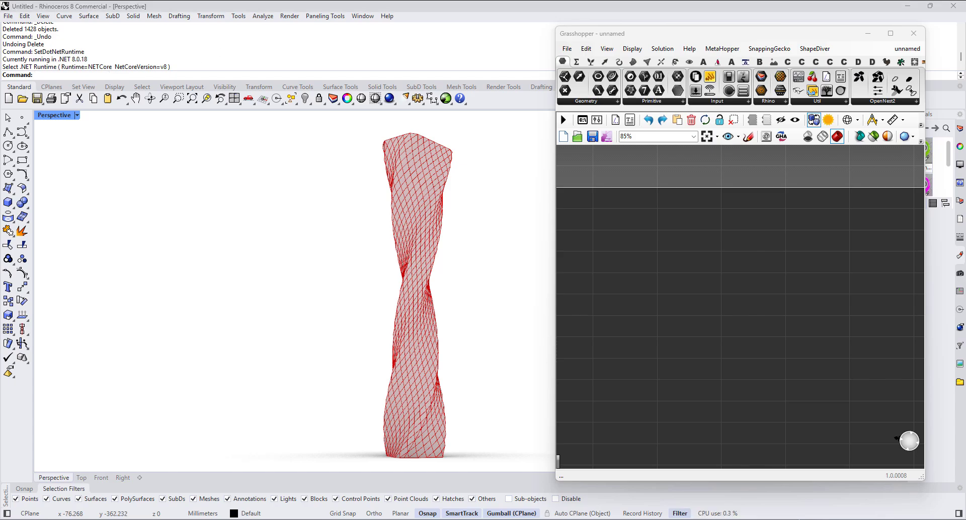
Step: In File Explorer, enter the ComfyUI_windows_portable folder and open run_nvidia_gpu.bat in Notepad
{"action": "left_click_drag", "start_coordinate": [965, 218], "coordinate": [540, 135]}
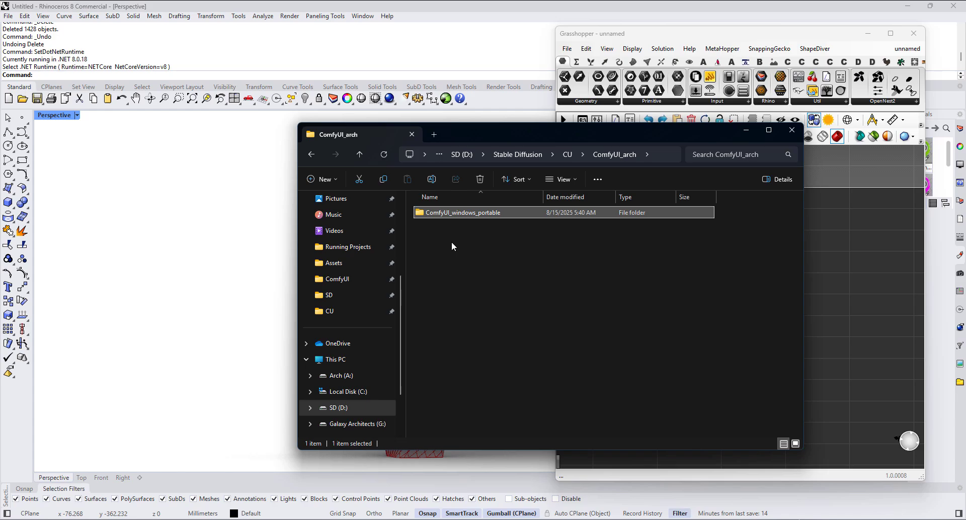
{"action": "double_click", "coordinate": [459, 213]}
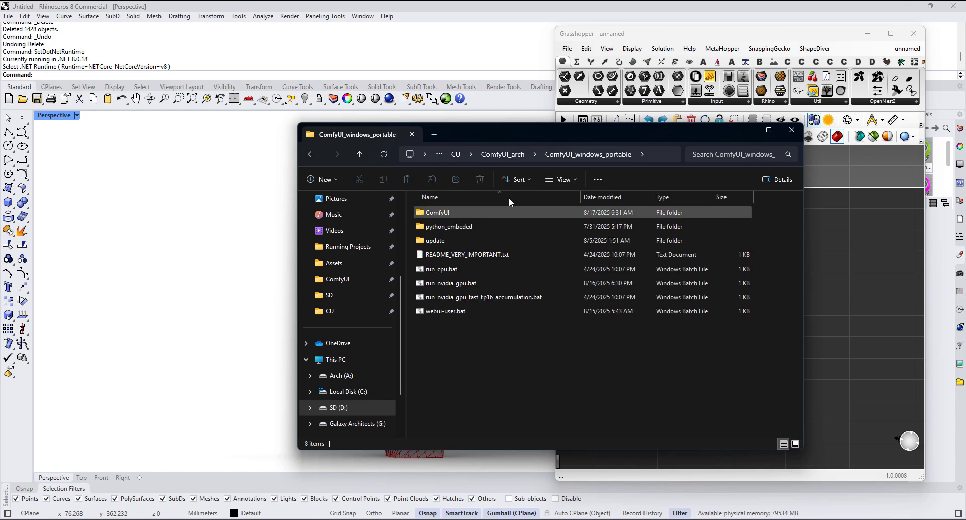
{"action": "right_click", "coordinate": [446, 284]}
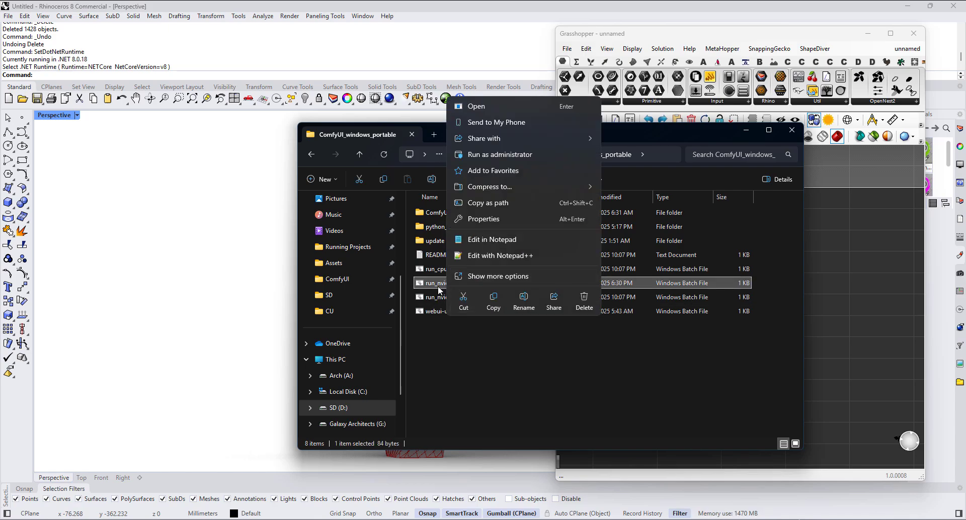
{"action": "left_click", "coordinate": [489, 241]}
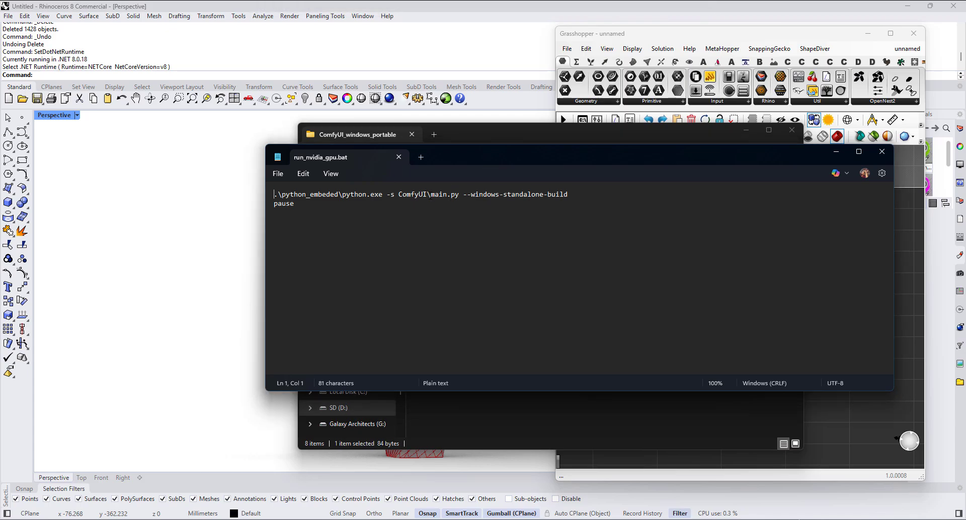
{"action": "left_click_drag", "start_coordinate": [430, 195], "coordinate": [400, 196]}
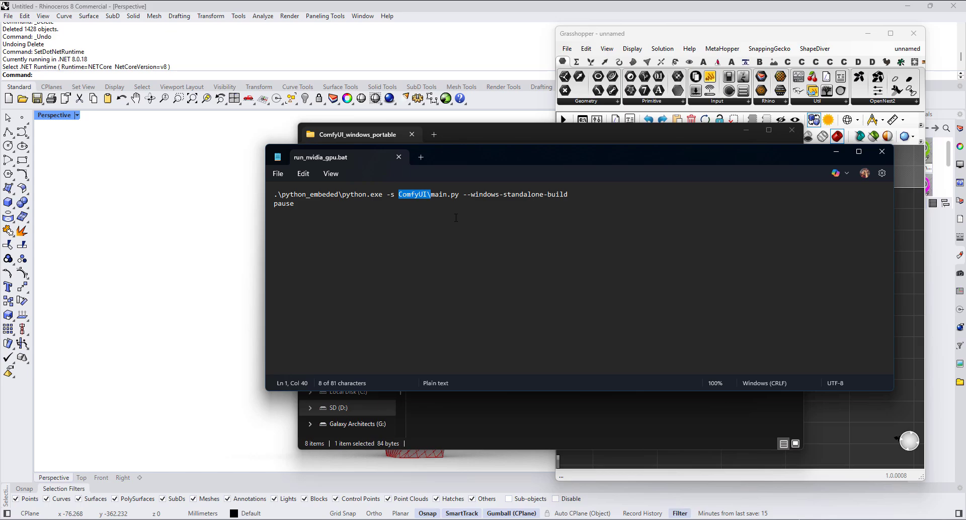
{"action": "key", "text": "BackSpace"}
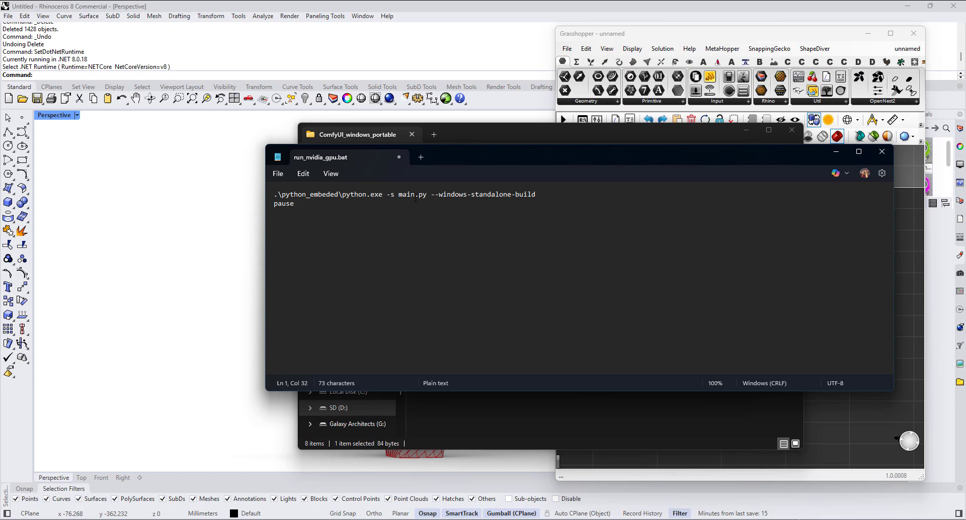
{"action": "key", "text": "ctrl+z"}
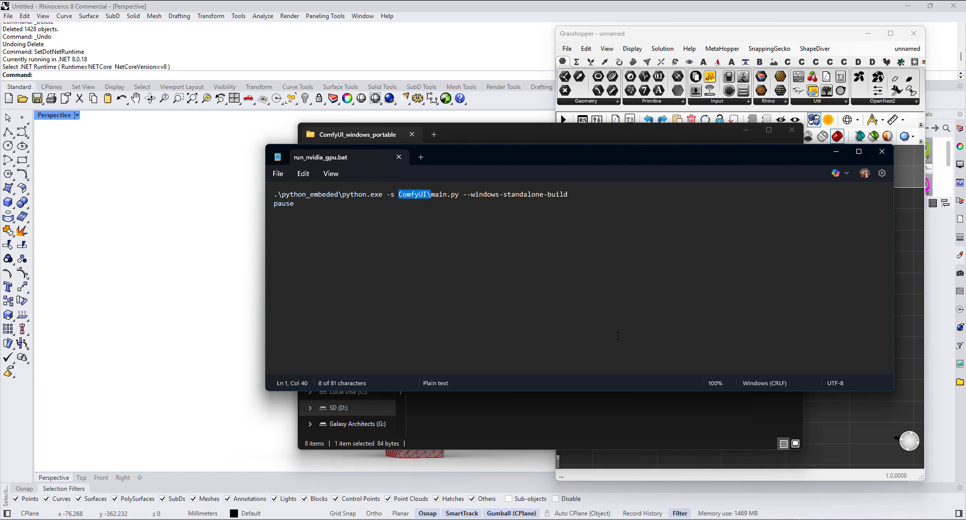
{"action": "left_click", "coordinate": [438, 244]}
Step: Uncover the File Explorer window and locate main.py inside the ComfyUI subfolder
{"action": "left_click_drag", "start_coordinate": [448, 161], "coordinate": [452, 302]}
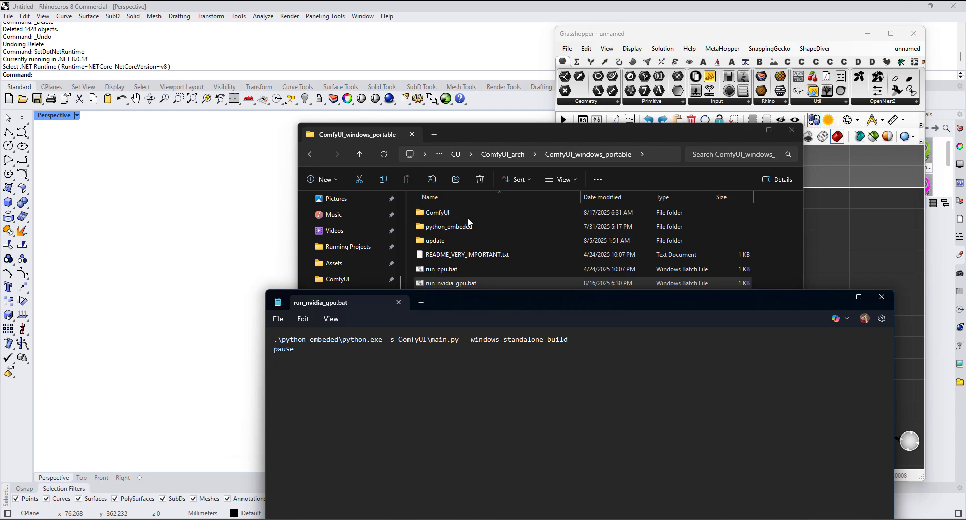
{"action": "double_click", "coordinate": [452, 214]}
{"action": "scroll", "coordinate": [458, 337], "scroll_direction": "down", "scroll_amount": 5}
{"action": "scroll", "coordinate": [458, 340], "scroll_direction": "down", "scroll_amount": 6}
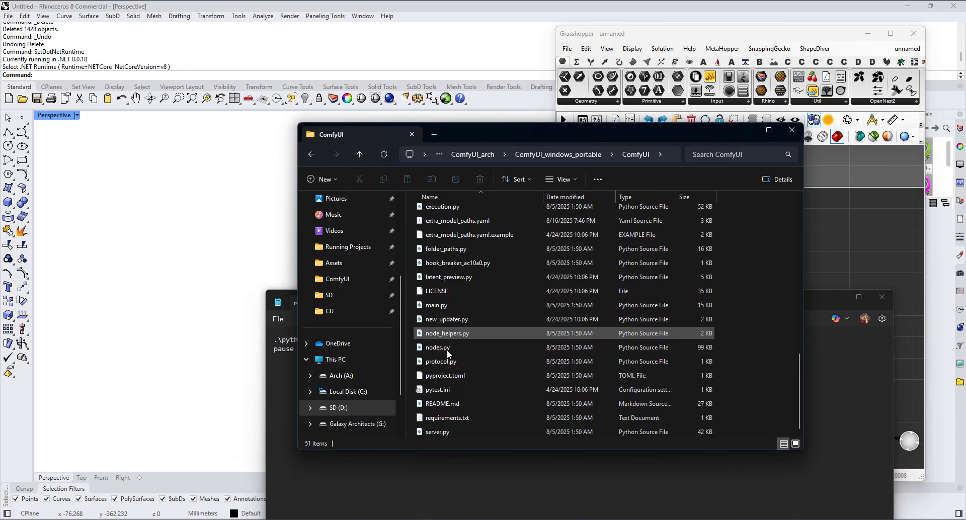
{"action": "scroll", "coordinate": [458, 391], "scroll_direction": "up", "scroll_amount": 1}
{"action": "scroll", "coordinate": [457, 391], "scroll_direction": "down", "scroll_amount": 1}
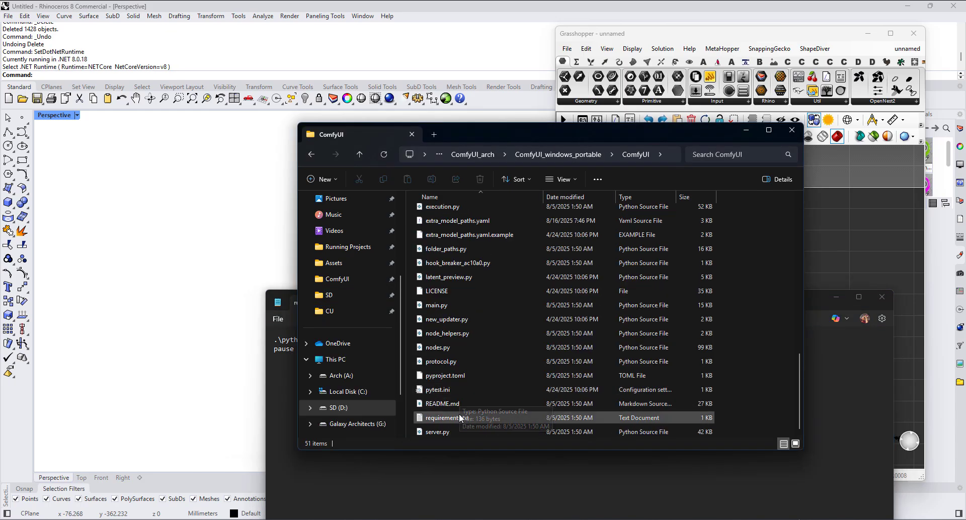
{"action": "left_click", "coordinate": [439, 305]}
Step: Close the batch file, return to the ComfyUI_windows_portable folder and minimise File Explorer
{"action": "left_click", "coordinate": [784, 467]}
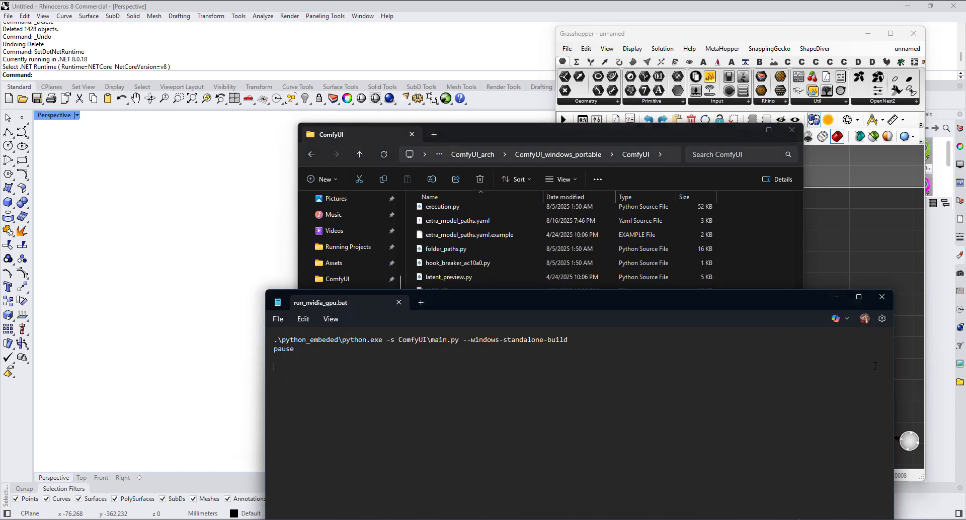
{"action": "left_click", "coordinate": [888, 300]}
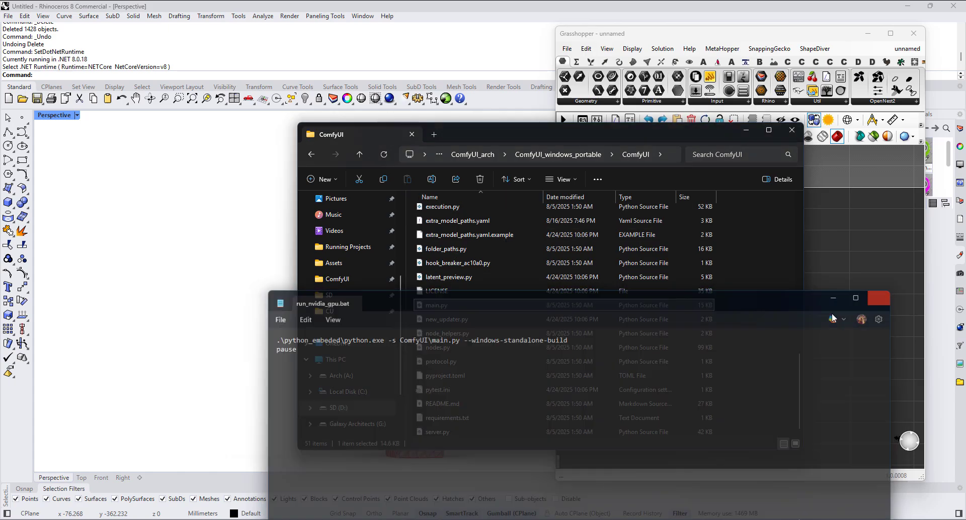
{"action": "left_click", "coordinate": [572, 154]}
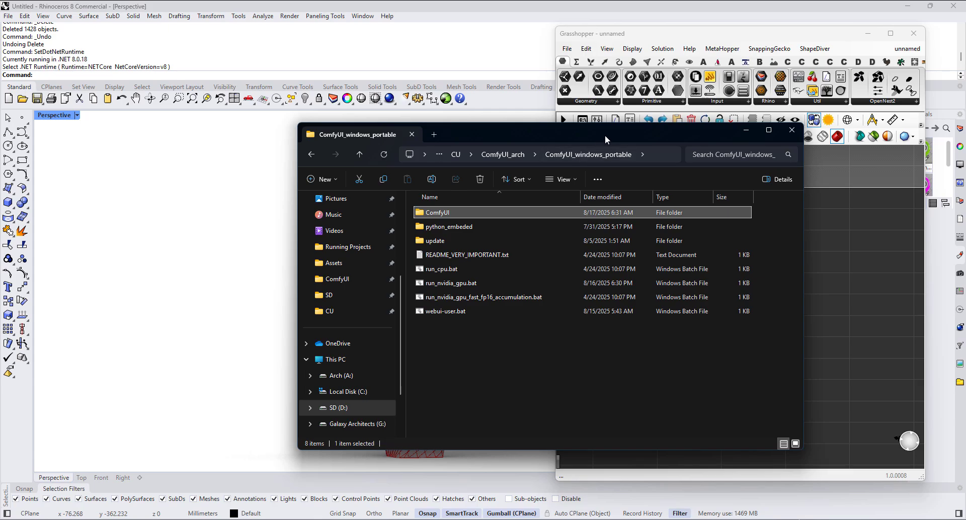
{"action": "left_click", "coordinate": [746, 130]}
Step: Place a ComfyUI Folder component on the empty Grasshopper canvas
{"action": "right_click", "coordinate": [826, 284]}
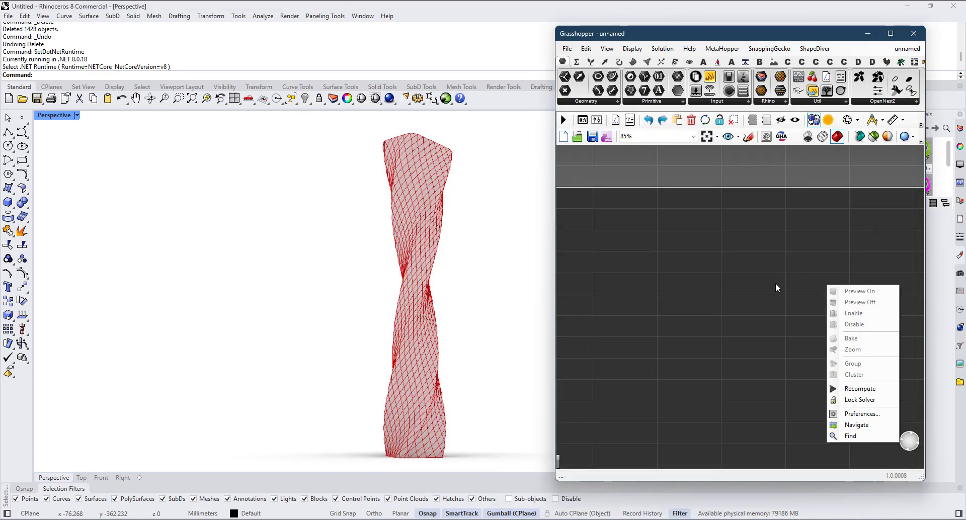
{"action": "right_click_drag", "start_coordinate": [663, 270], "coordinate": [697, 276]}
{"action": "scroll", "coordinate": [697, 280], "scroll_direction": "up", "scroll_amount": 1}
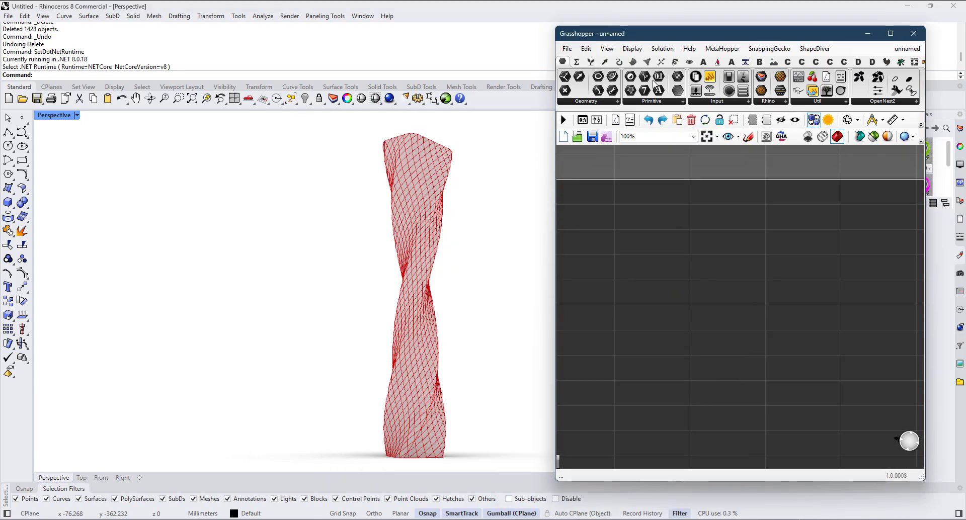
{"action": "left_click", "coordinate": [704, 61]}
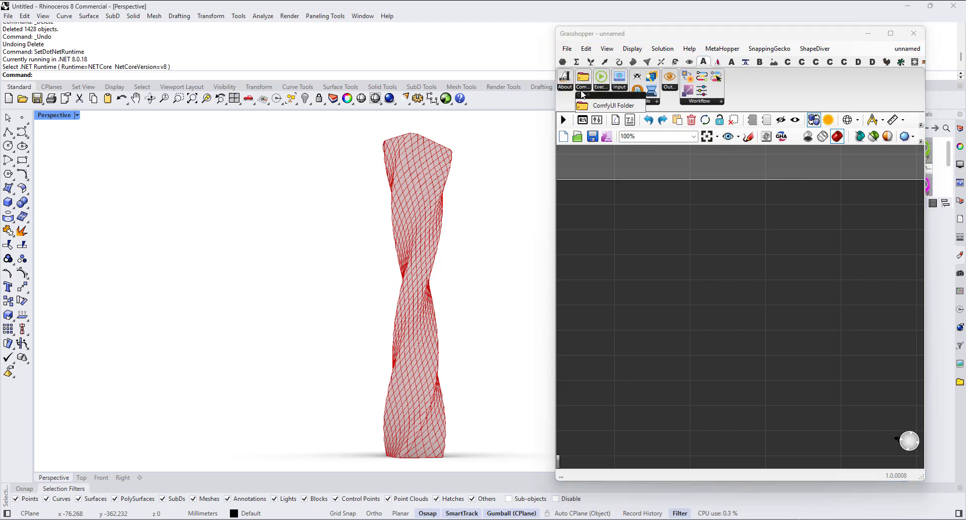
{"action": "left_click_drag", "start_coordinate": [583, 81], "coordinate": [704, 291]}
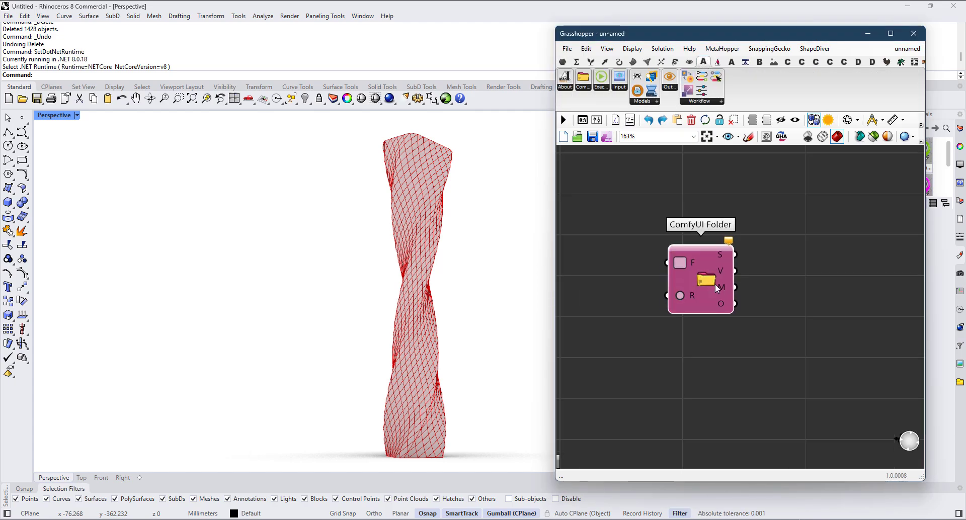
{"action": "scroll", "coordinate": [714, 284], "scroll_direction": "up", "scroll_amount": 3}
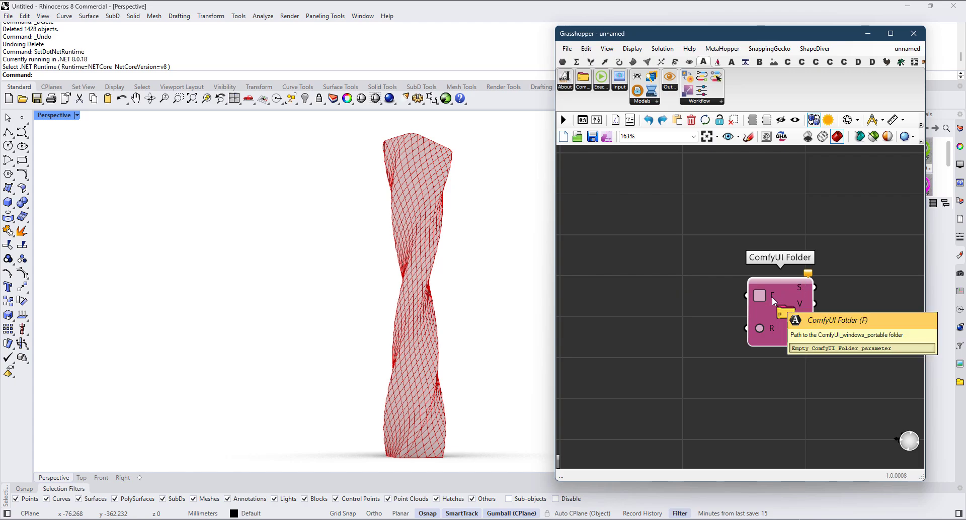
Step: Add a File Path parameter on the canvas beside the ComfyUI Folder component
{"action": "double_click", "coordinate": [632, 271]}
{"action": "type", "text": "path"}
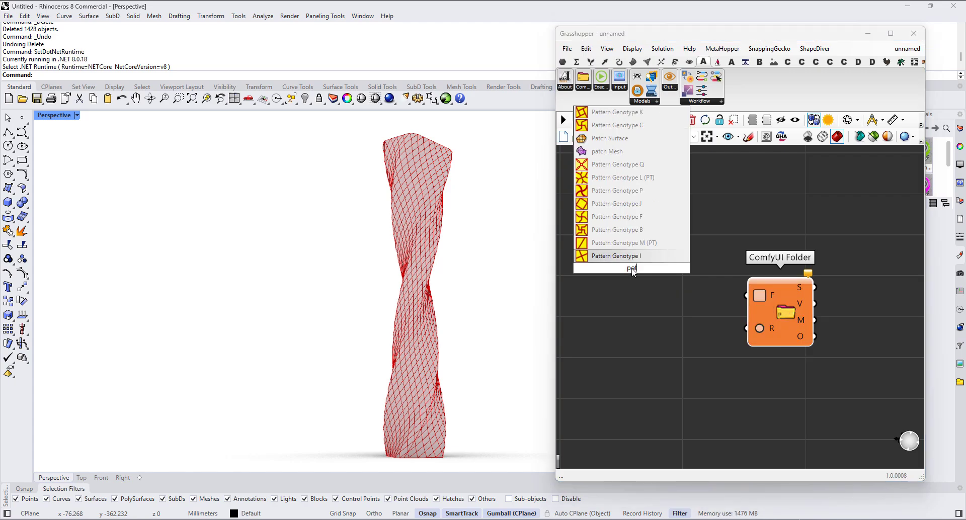
{"action": "key", "text": "Up"}
{"action": "key", "text": "Up"}
{"action": "key", "text": "Return"}
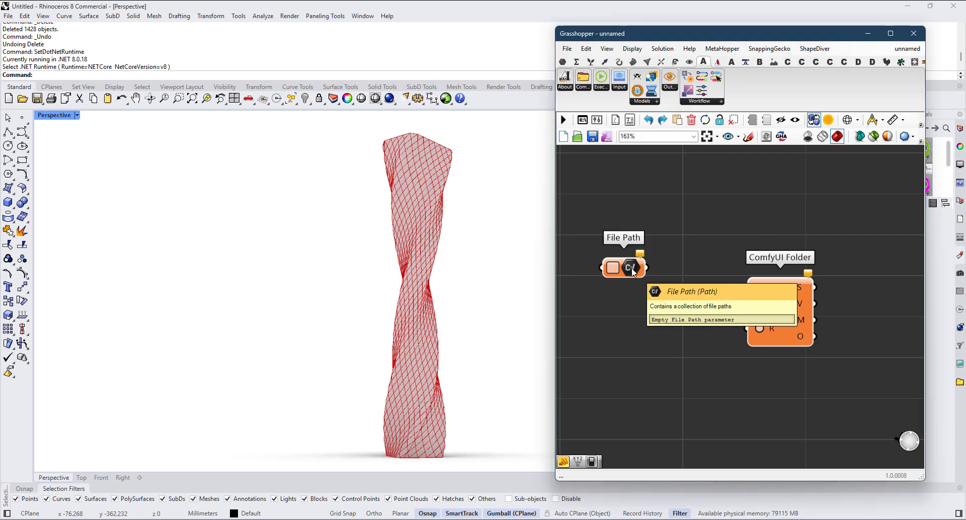
Step: Set the File Path to the directory D:\Stable Diffusion\CU\ComfyUI_arch\ComfyUI_windows_portable\ComfyUI and connect it to the ComfyUI Folder's F input
{"action": "right_click", "coordinate": [633, 270]}
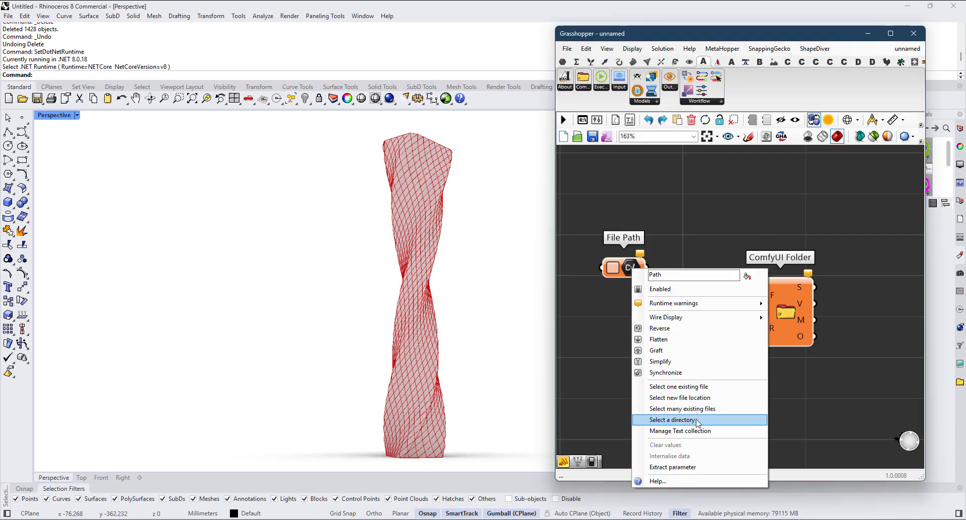
{"action": "left_click", "coordinate": [684, 421]}
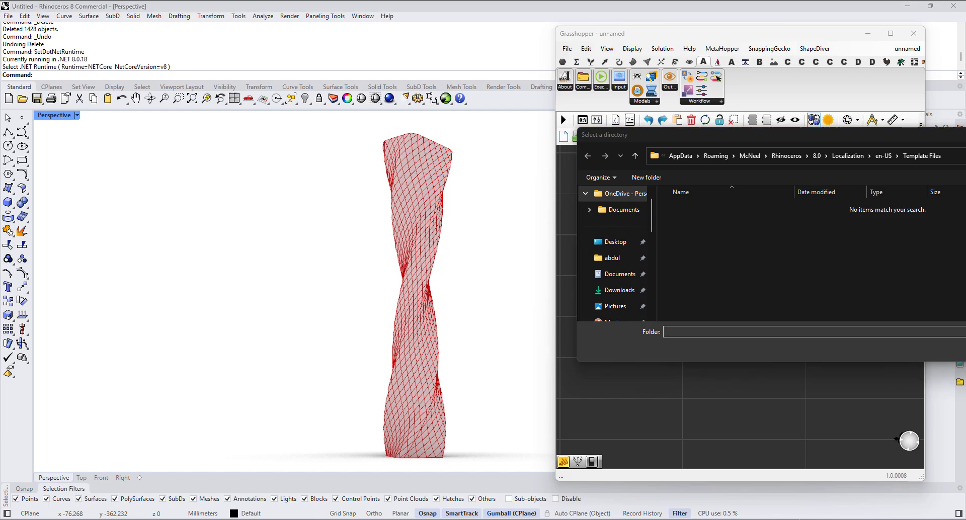
{"action": "type", "text": "D:\\Stable Diffusion\\CU\\ComfyUI_arch\\ComfyUI_windows_portable"}
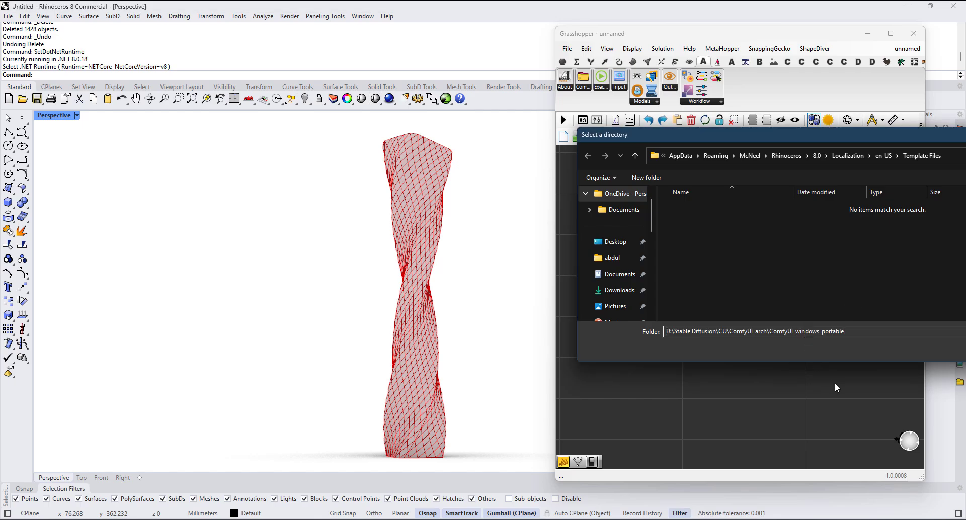
{"action": "key", "text": "Return"}
{"action": "left_click_drag", "start_coordinate": [749, 146], "coordinate": [591, 126]}
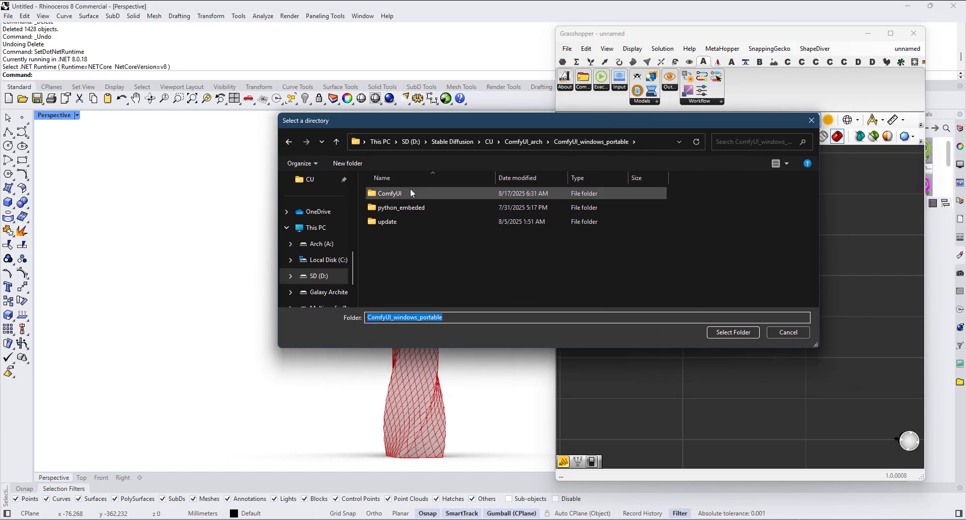
{"action": "double_click", "coordinate": [408, 193]}
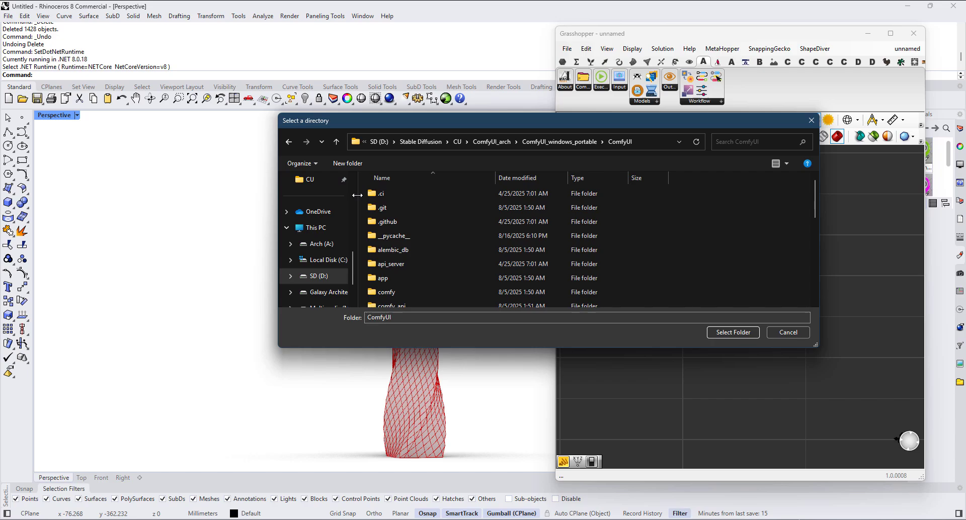
{"action": "left_click", "coordinate": [733, 332]}
{"action": "left_click_drag", "start_coordinate": [682, 267], "coordinate": [747, 296]}
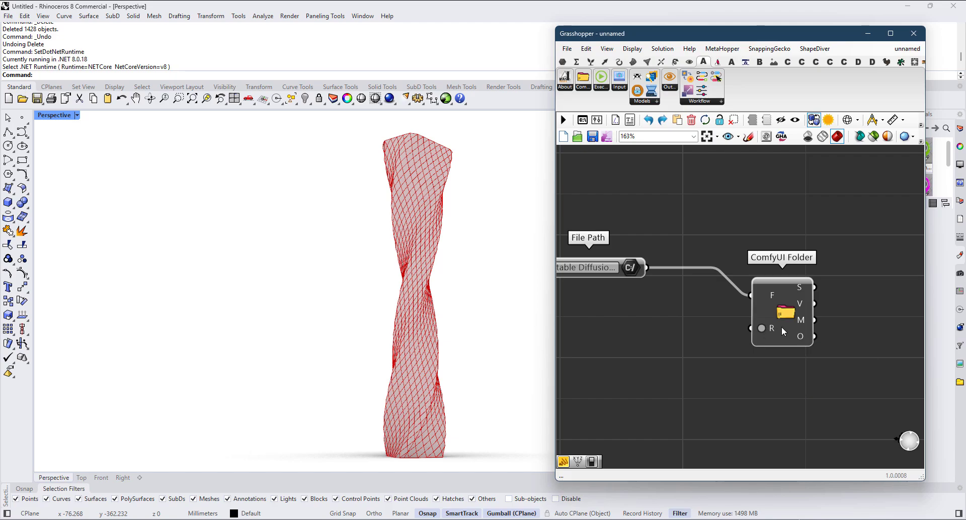
Step: Add a Boolean Toggle, connect it to the ComfyUI Folder's R input and switch its value
{"action": "double_click", "coordinate": [665, 370]}
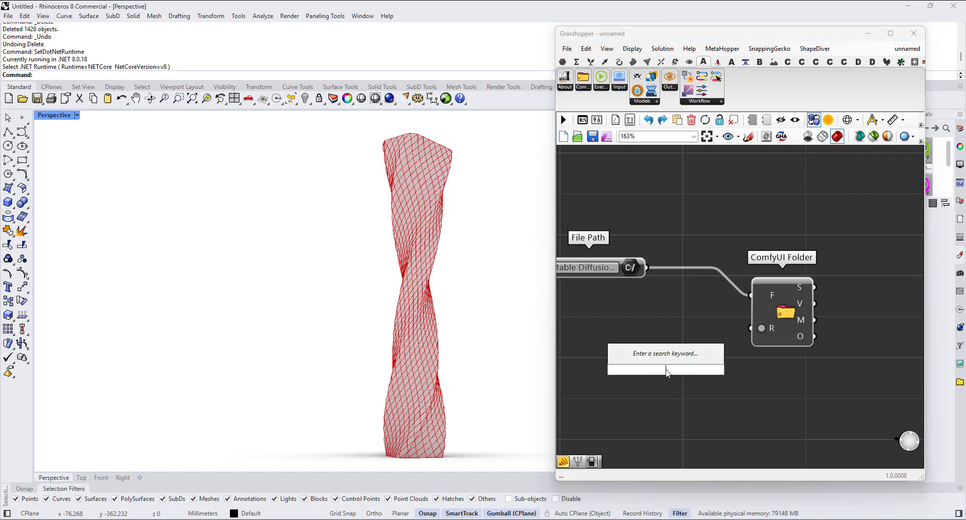
{"action": "type", "text": "toggle"}
{"action": "key", "text": "Return"}
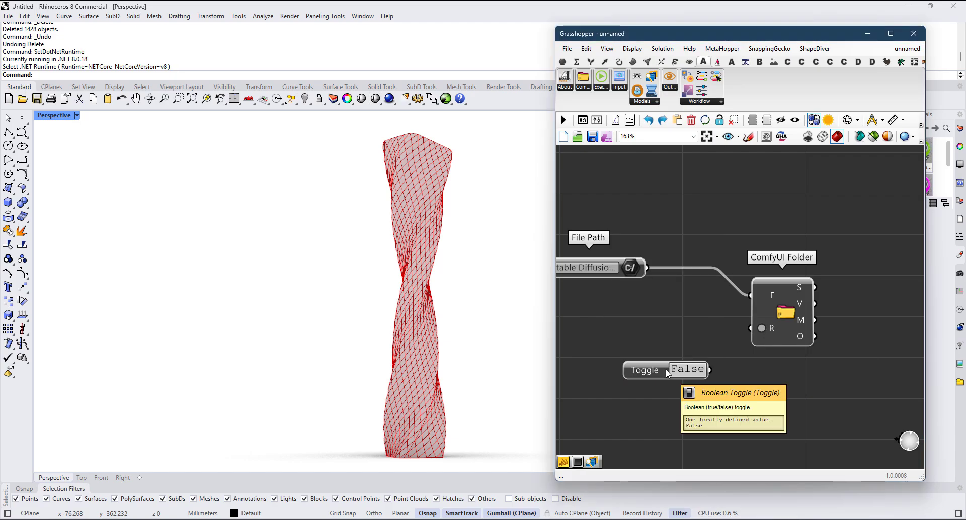
{"action": "left_click_drag", "start_coordinate": [709, 370], "coordinate": [752, 328]}
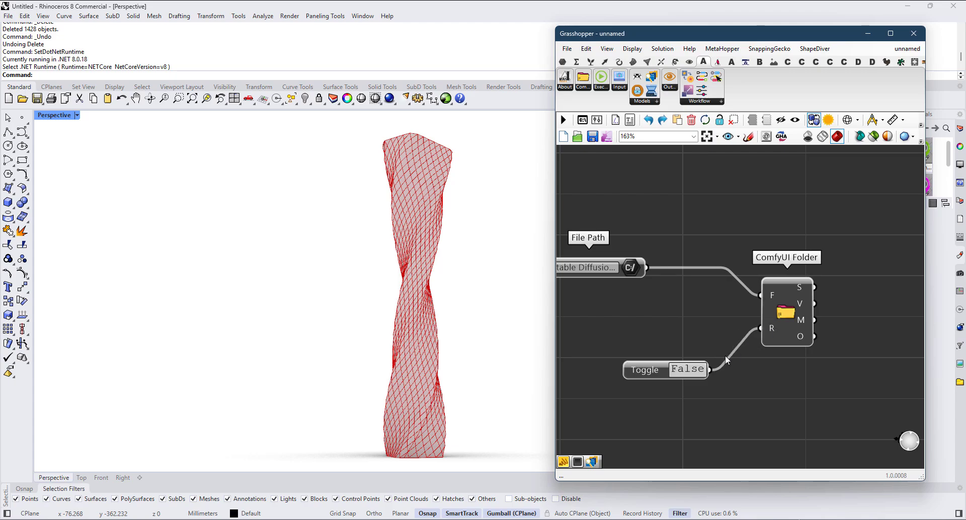
{"action": "left_click", "coordinate": [692, 372]}
Step: Add an empty Panel and place it next to the ComfyUI Folder component's outputs
{"action": "right_click_drag", "start_coordinate": [812, 383], "coordinate": [645, 366]}
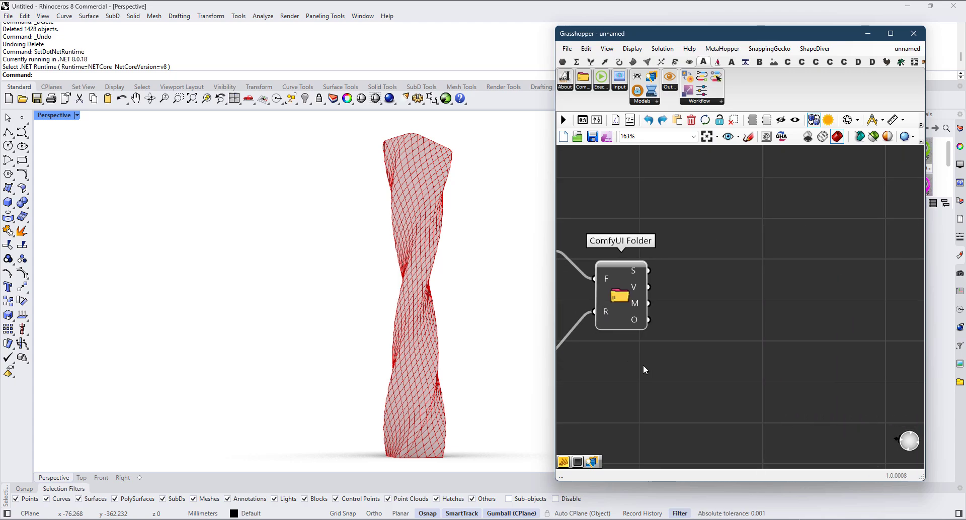
{"action": "double_click", "coordinate": [724, 343]}
{"action": "type", "text": "\""}
{"action": "key", "text": "Return"}
{"action": "left_click_drag", "start_coordinate": [714, 364], "coordinate": [742, 340]}
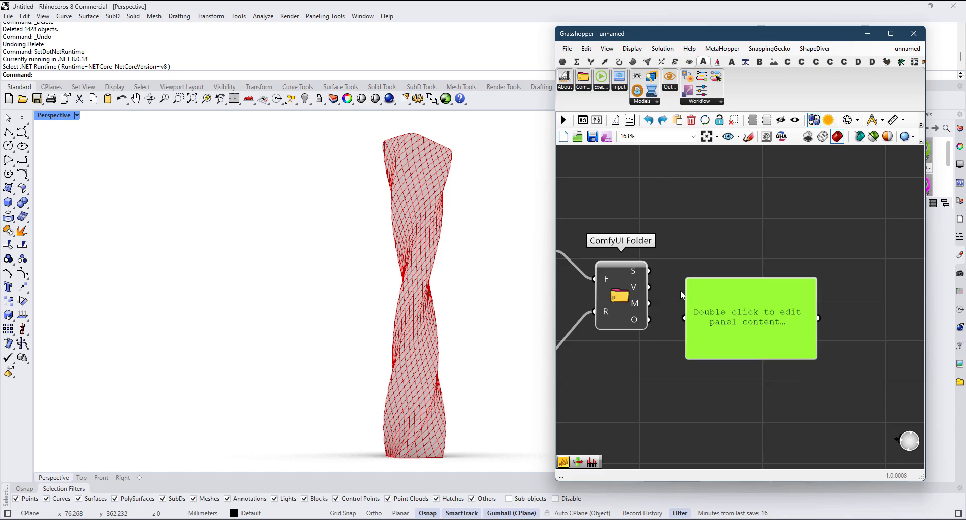
Step: Connect the ComfyUI Folder's S output to the panel and change the File Path directory to the parent folder ComfyUI_windows_portable
{"action": "left_click_drag", "start_coordinate": [650, 270], "coordinate": [721, 275]}
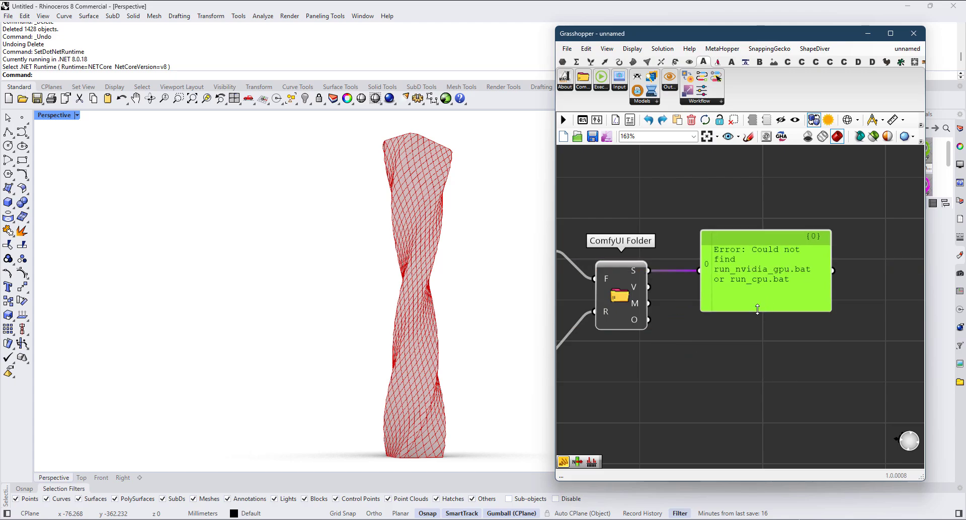
{"action": "right_click_drag", "start_coordinate": [706, 320], "coordinate": [811, 316]}
{"action": "scroll", "coordinate": [810, 312], "scroll_direction": "down", "scroll_amount": 2}
{"action": "scroll", "coordinate": [637, 267], "scroll_direction": "up", "scroll_amount": 1}
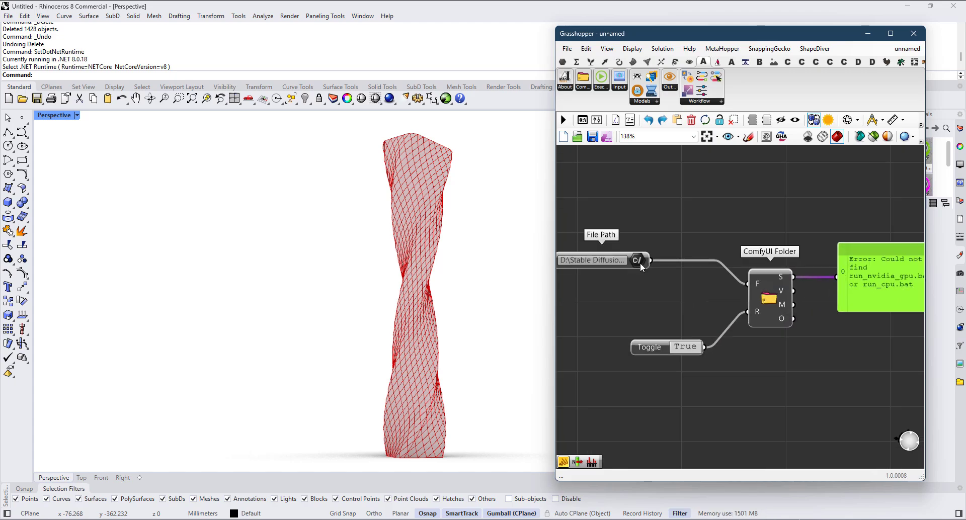
{"action": "right_click", "coordinate": [640, 262]}
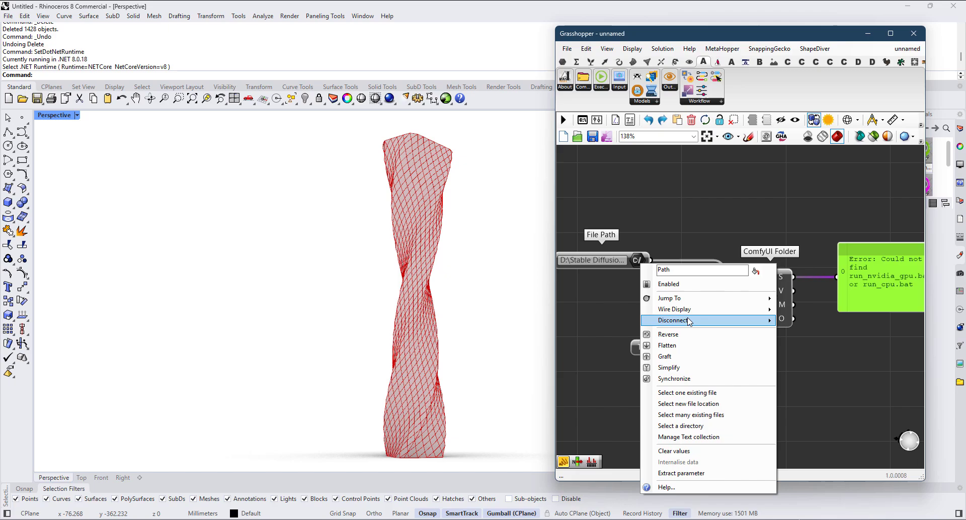
{"action": "left_click", "coordinate": [680, 426]}
{"action": "left_click", "coordinate": [553, 144]}
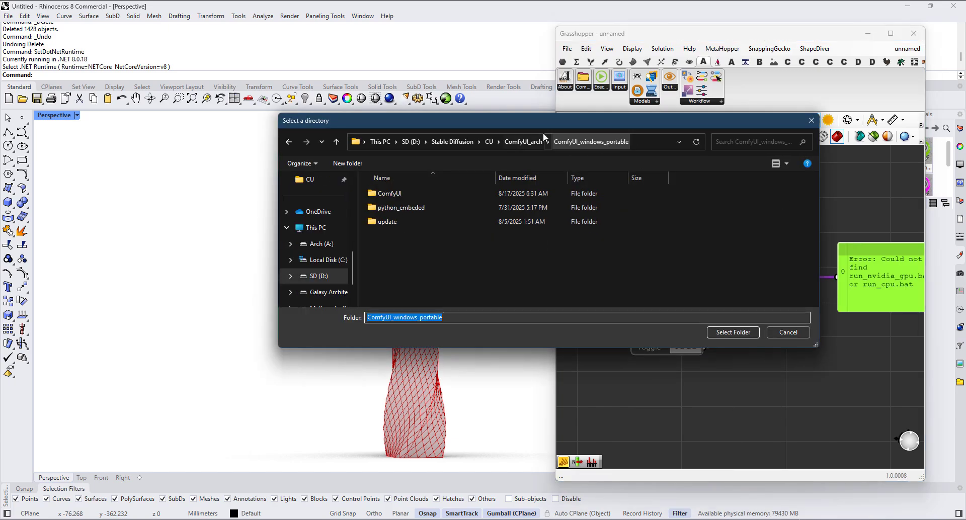
{"action": "left_click", "coordinate": [736, 333]}
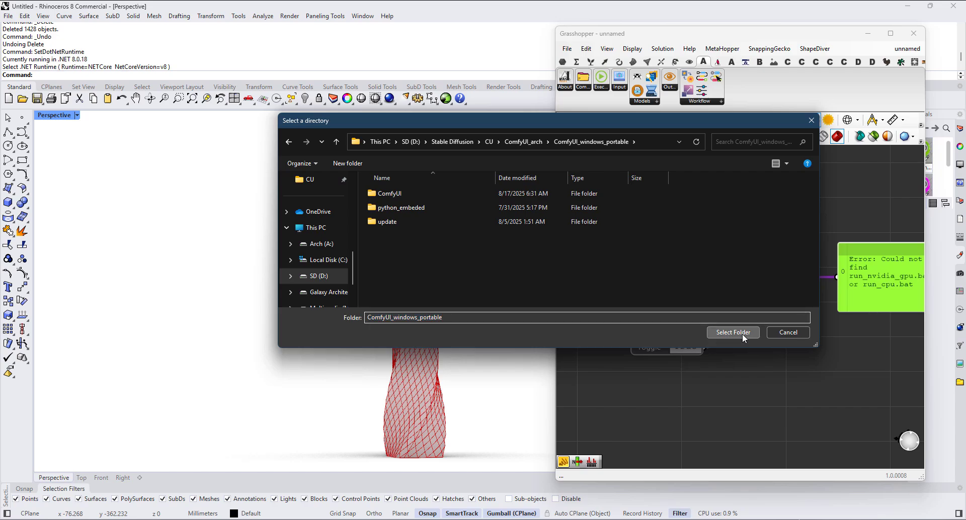
Step: Move the File Path and Boolean Toggle so they line up beside the ComfyUI Folder's F and R inputs
{"action": "scroll", "coordinate": [806, 298], "scroll_direction": "up", "scroll_amount": 1}
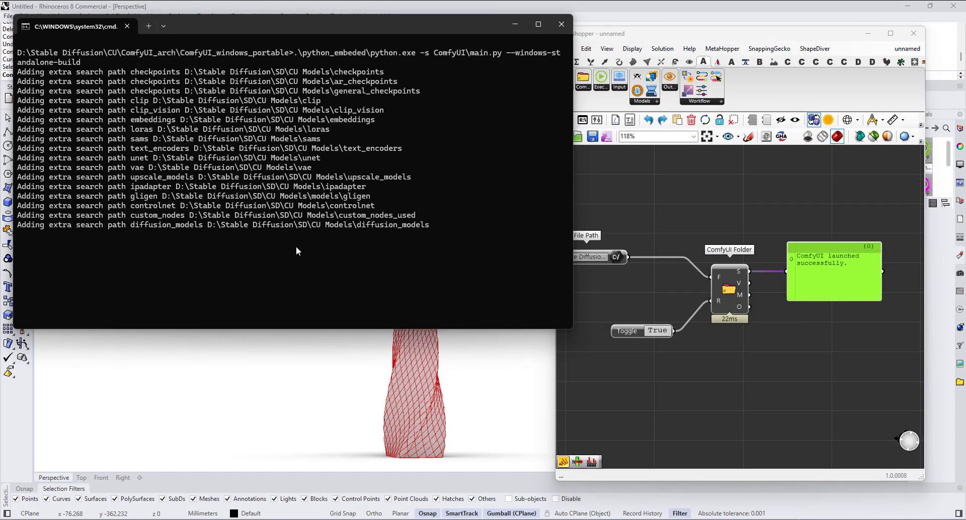
{"action": "left_click_drag", "start_coordinate": [619, 258], "coordinate": [666, 278]}
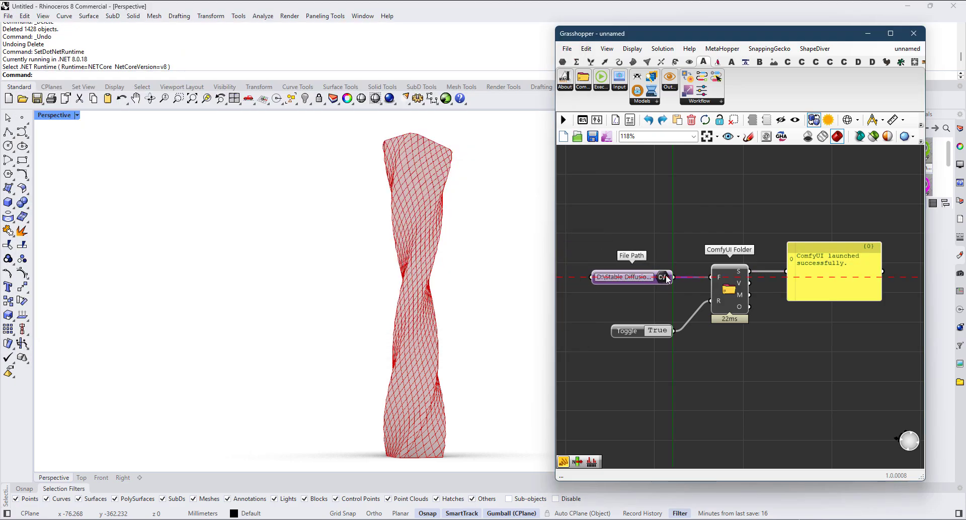
{"action": "left_click_drag", "start_coordinate": [618, 331], "coordinate": [627, 307]}
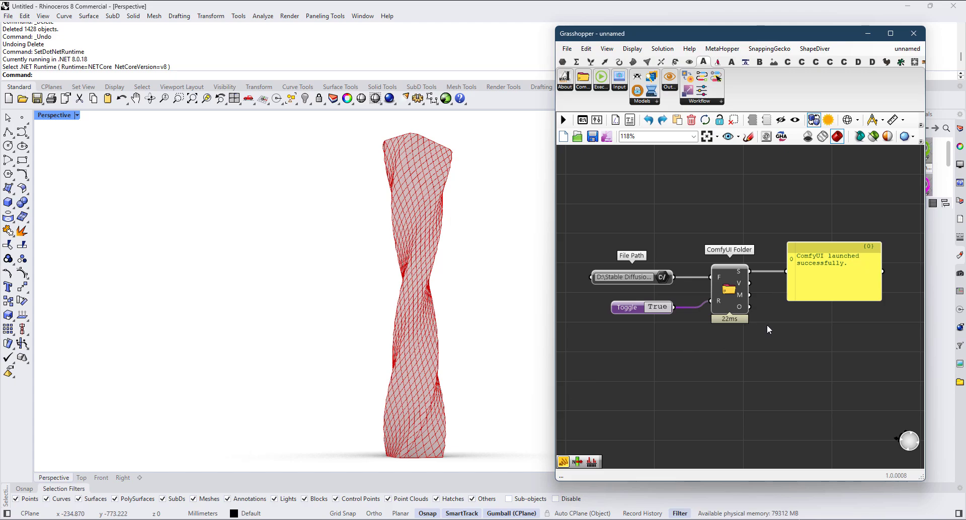
Step: Add a Viewport Screenshot component in the empty canvas area below the ComfyUI Folder setup and dismiss the python.exe error
{"action": "right_click_drag", "start_coordinate": [777, 326], "coordinate": [678, 333]}
{"action": "scroll", "coordinate": [677, 334], "scroll_direction": "down", "scroll_amount": 1}
{"action": "right_click_drag", "start_coordinate": [720, 366], "coordinate": [674, 357]}
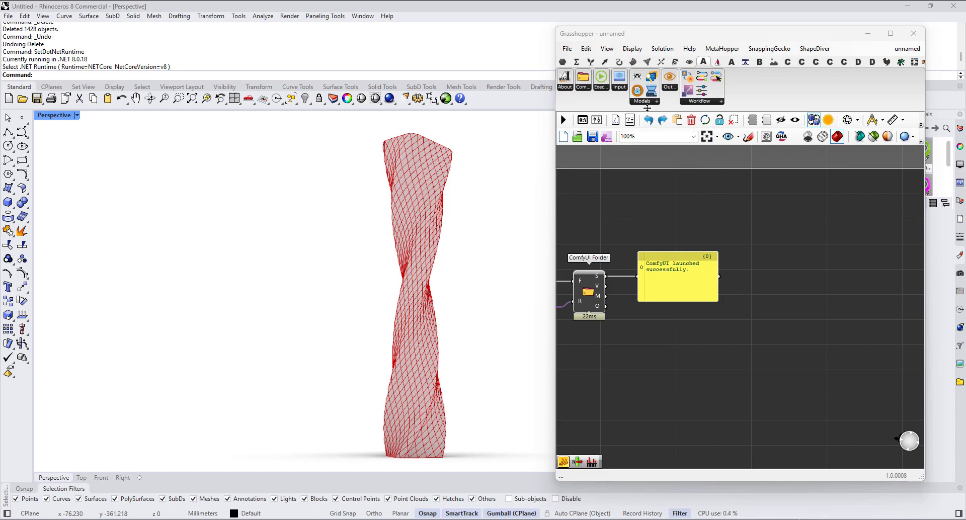
{"action": "left_click", "coordinate": [620, 87]}
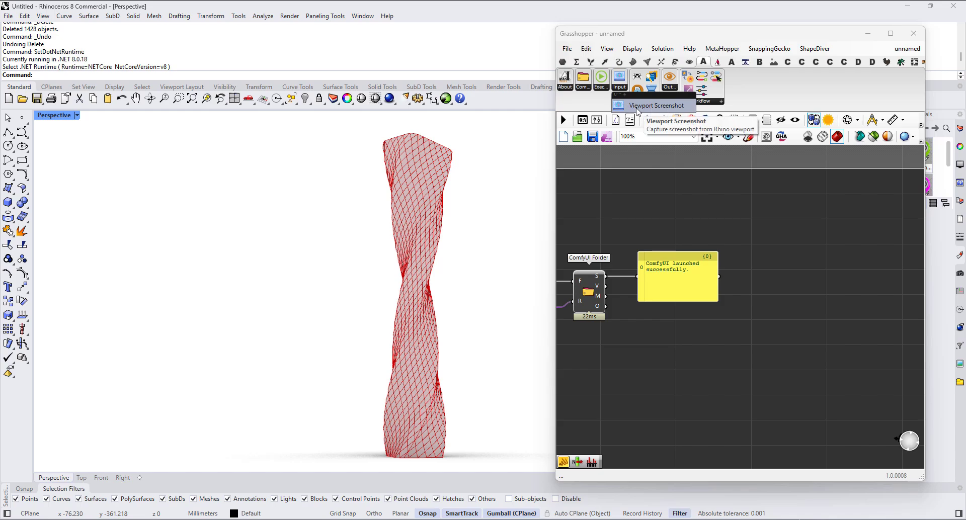
{"action": "left_click_drag", "start_coordinate": [625, 106], "coordinate": [774, 329]}
{"action": "right_click_drag", "start_coordinate": [774, 330], "coordinate": [810, 298]}
{"action": "left_click_drag", "start_coordinate": [810, 298], "coordinate": [789, 342]}
{"action": "scroll", "coordinate": [762, 332], "scroll_direction": "up", "scroll_amount": 2}
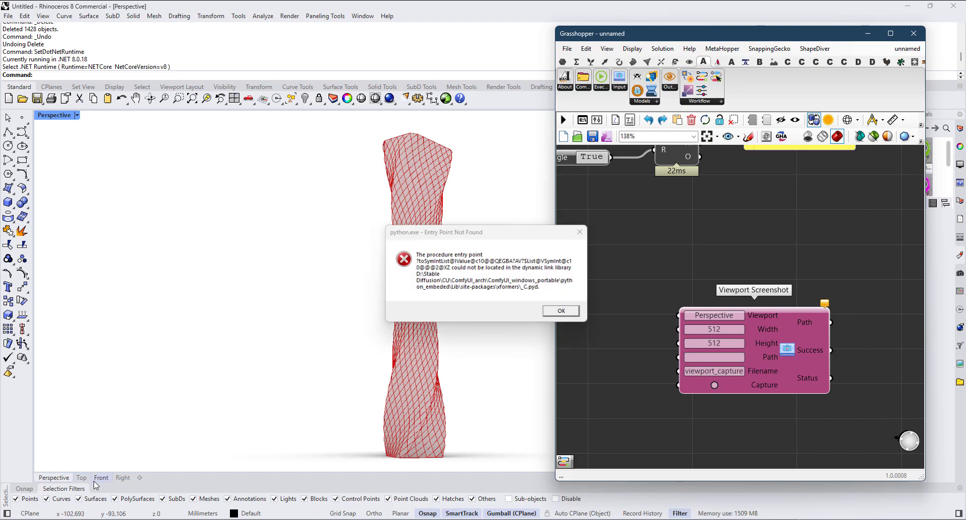
{"action": "left_click", "coordinate": [561, 313]}
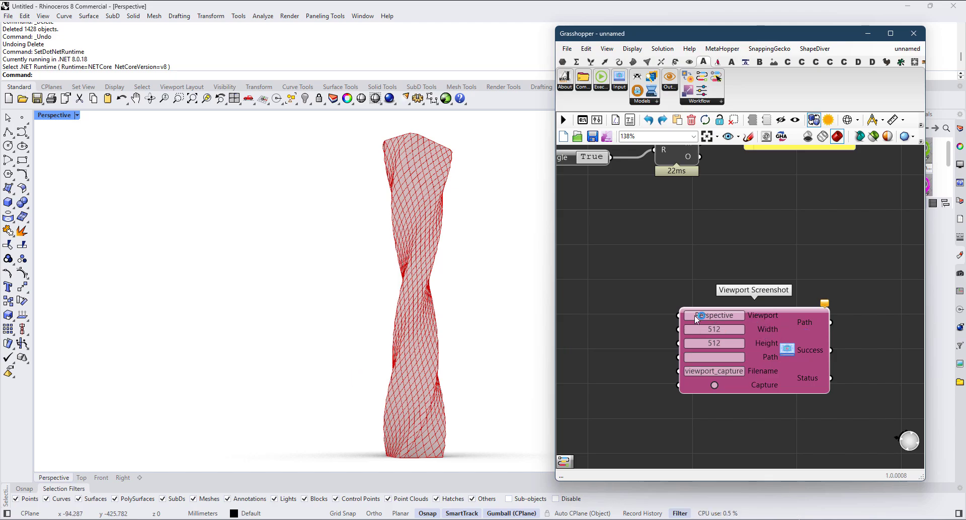
Step: Add a number slider set to 768 and connect it to the Viewport Screenshot's Height input
{"action": "left_click", "coordinate": [623, 337]}
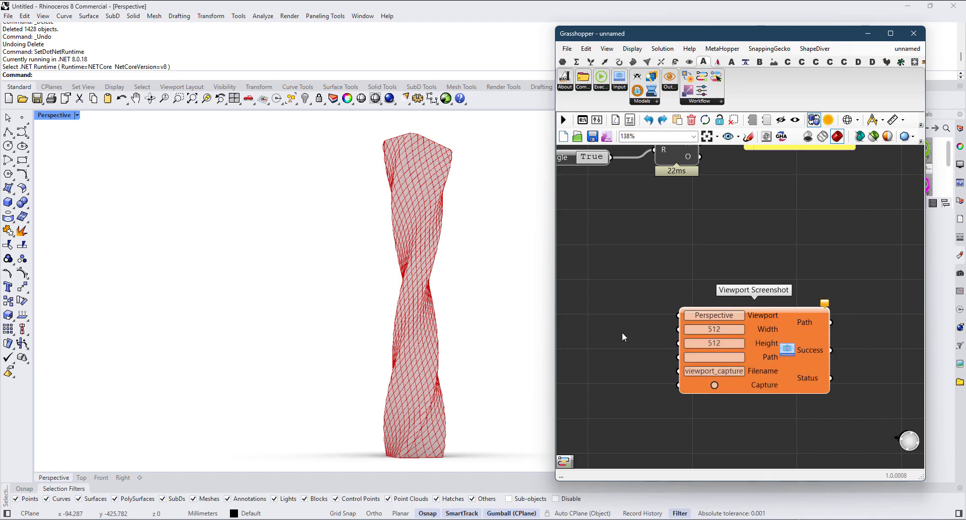
{"action": "double_click", "coordinate": [622, 336]}
{"action": "type", "text": "768"}
{"action": "key", "text": "Return"}
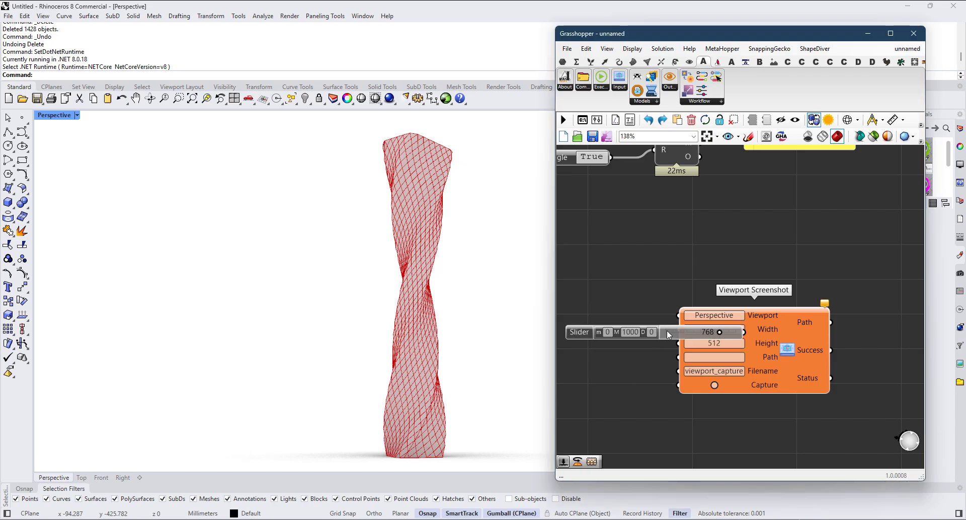
{"action": "left_click_drag", "start_coordinate": [682, 336], "coordinate": [583, 349]}
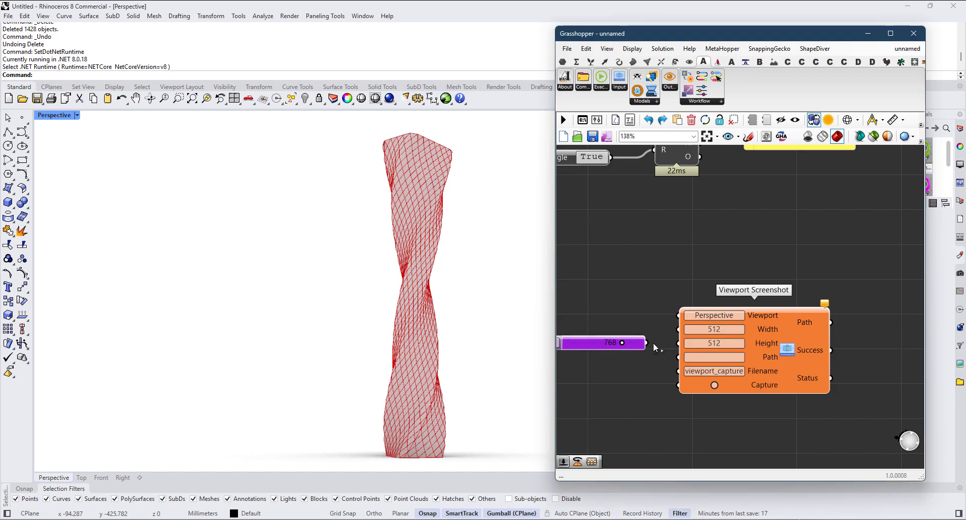
{"action": "left_click_drag", "start_coordinate": [652, 346], "coordinate": [678, 344]}
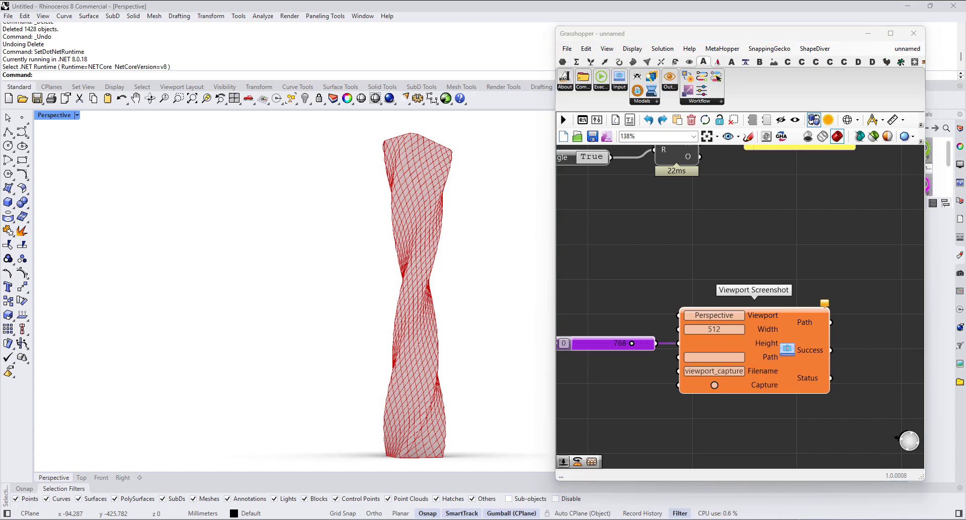
Step: Add another File Path parameter below the 768 slider
{"action": "right_click", "coordinate": [613, 387]}
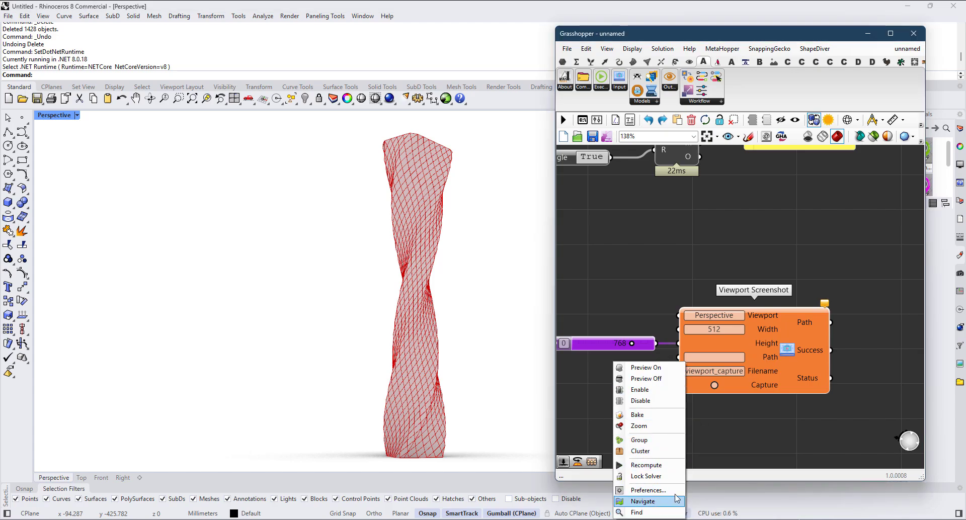
{"action": "left_click", "coordinate": [590, 397]}
{"action": "double_click", "coordinate": [591, 398]}
{"action": "type", "text": "path"}
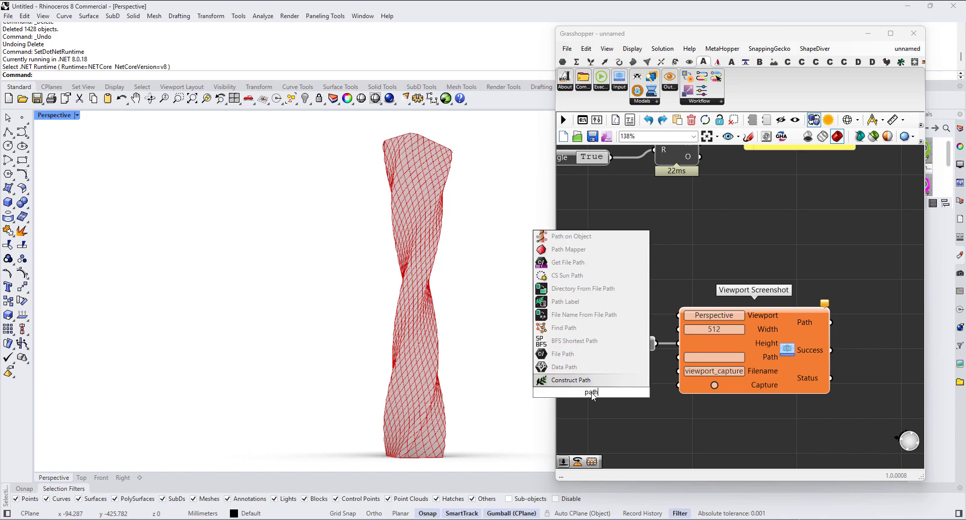
{"action": "key", "text": "Up"}
{"action": "key", "text": "Up"}
{"action": "key", "text": "Return"}
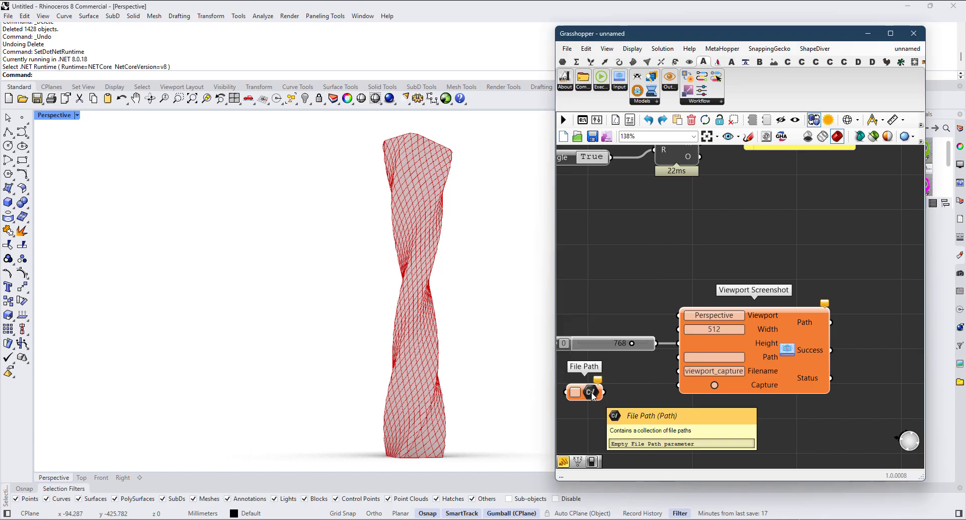
Step: Set the new File Path to the Desktop directory New folder (3) and connect it to the Viewport Screenshot's Path input, placing it alongside
{"action": "right_click", "coordinate": [593, 396]}
{"action": "left_click", "coordinate": [629, 451]}
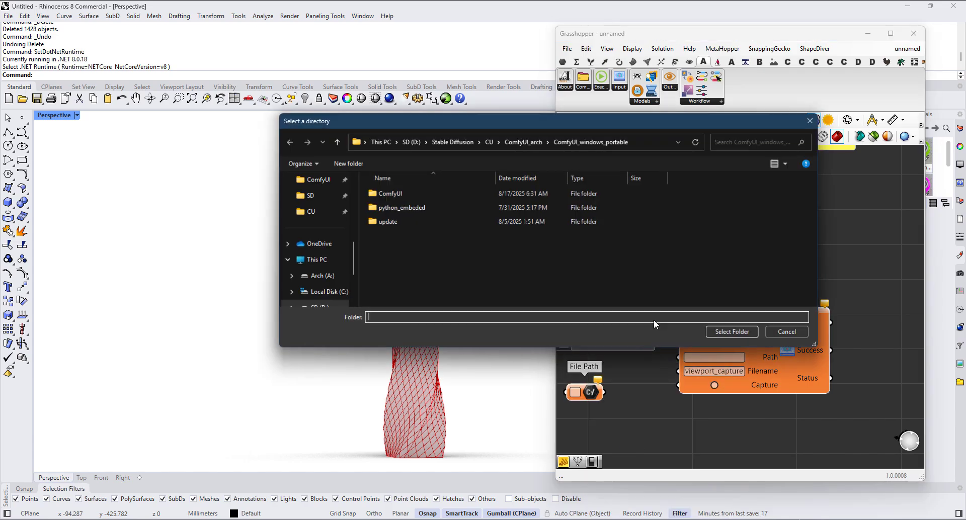
{"action": "key", "text": "Return"}
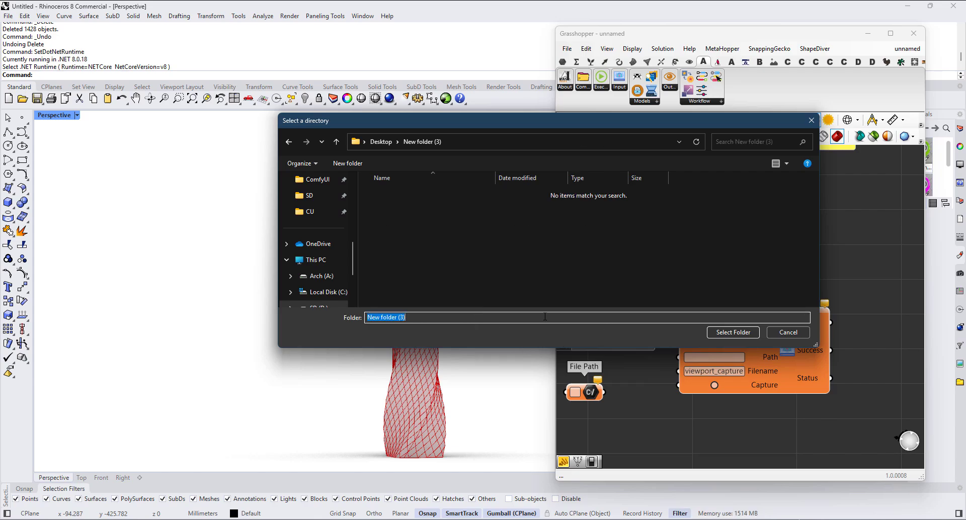
{"action": "left_click", "coordinate": [732, 332]}
{"action": "left_click_drag", "start_coordinate": [603, 392], "coordinate": [677, 358]}
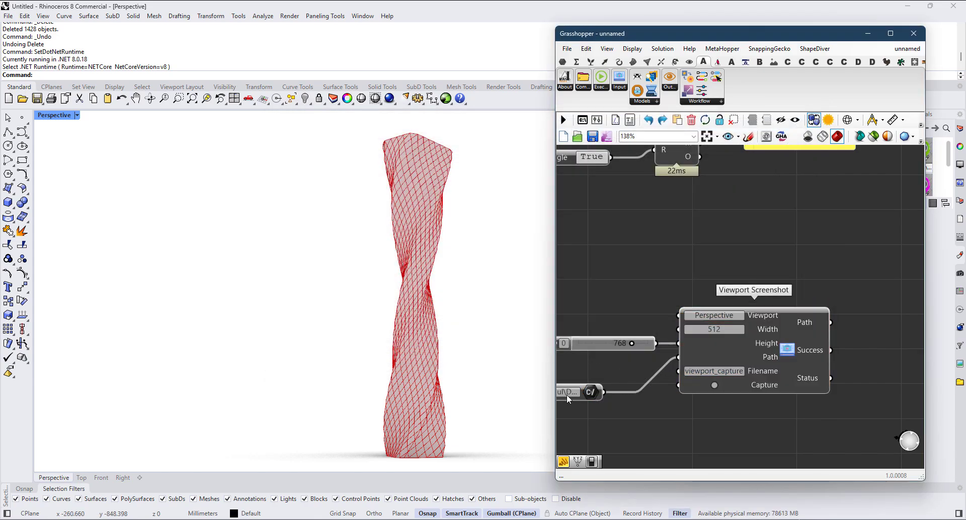
{"action": "left_click_drag", "start_coordinate": [597, 394], "coordinate": [645, 372]}
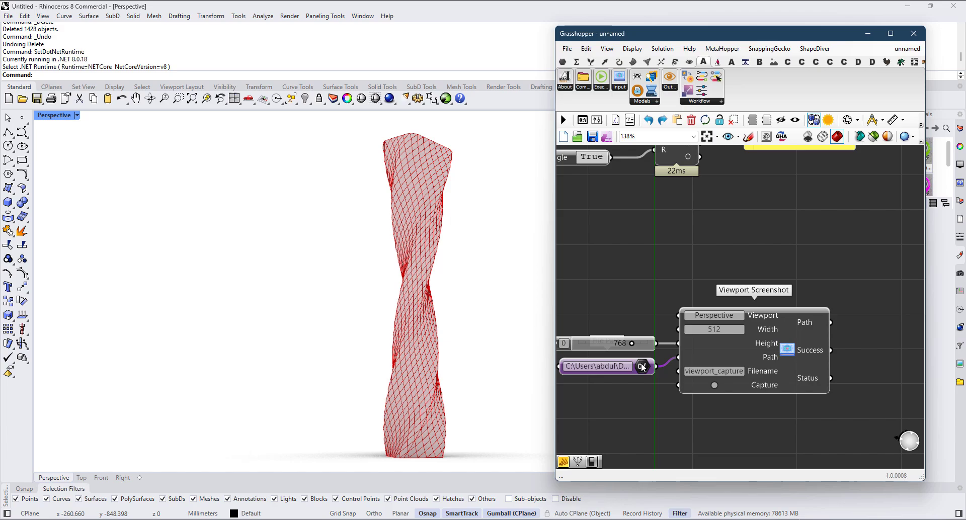
Step: Add a panel containing the text Screenshot_1 and connect it to the Viewport Screenshot's Filename input
{"action": "double_click", "coordinate": [633, 391]}
{"action": "type", "text": "\"Scr"}
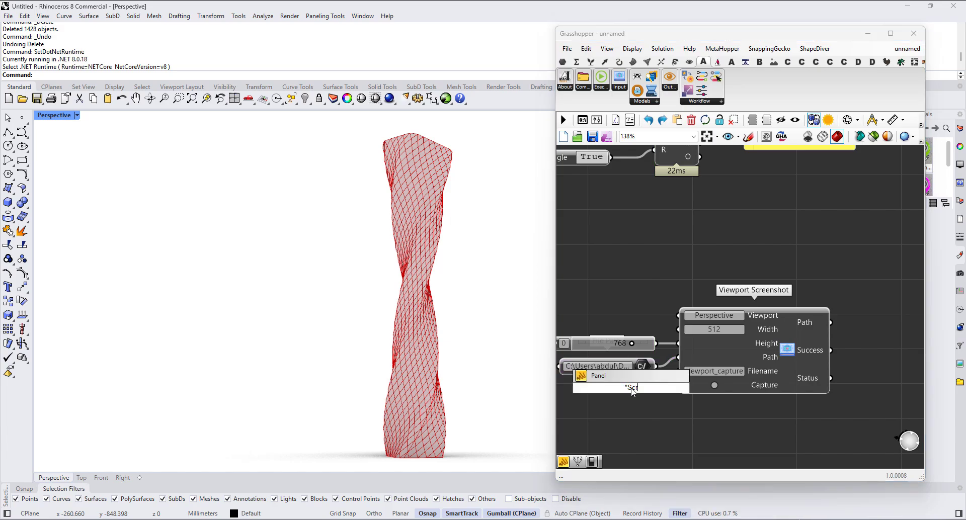
{"action": "type", "text": "eenshot_1"}
{"action": "key", "text": "Return"}
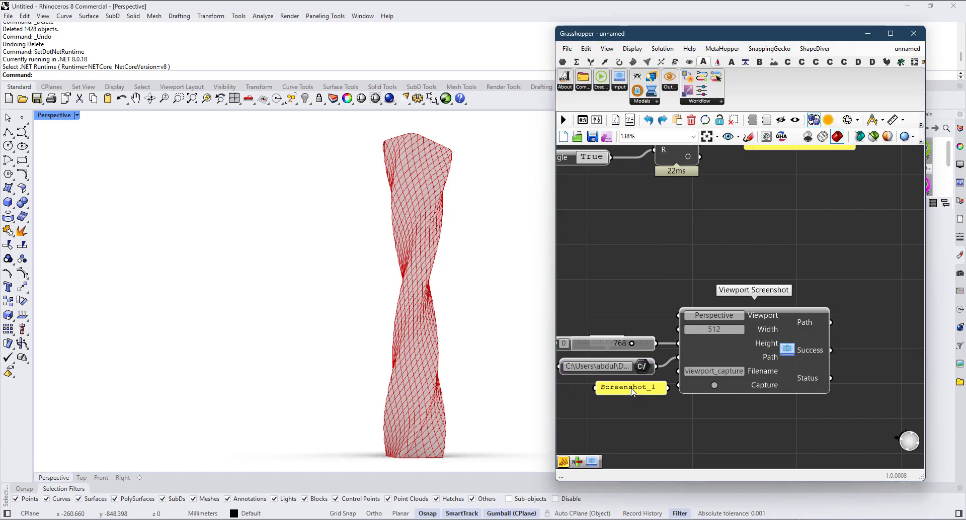
{"action": "left_click_drag", "start_coordinate": [644, 388], "coordinate": [677, 372]}
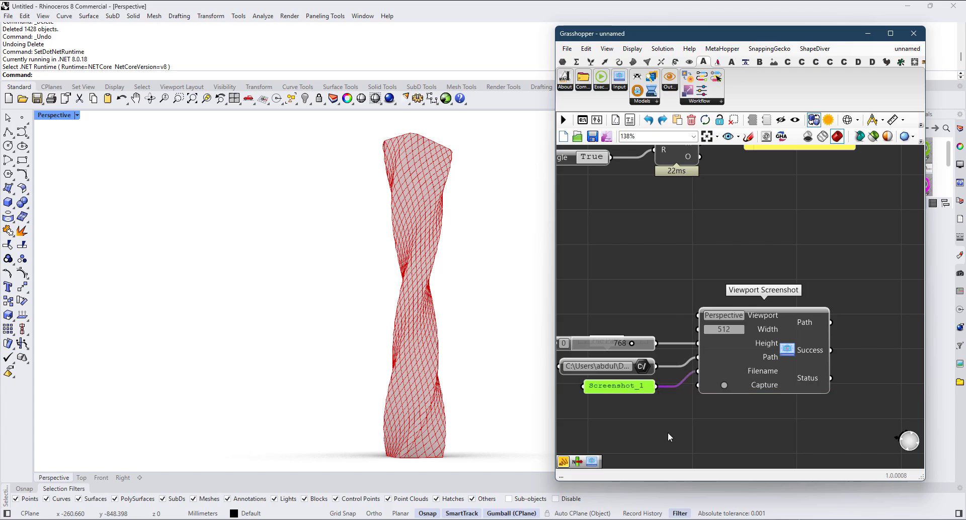
Step: Add a Button and place it below the Screenshot_1 panel
{"action": "double_click", "coordinate": [644, 415]}
{"action": "type", "text": "button"}
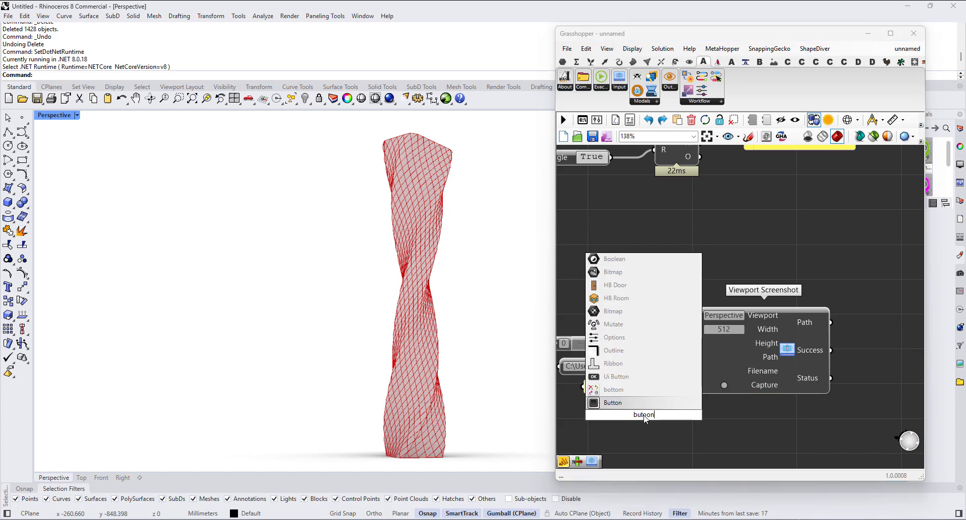
{"action": "key", "text": "Return"}
{"action": "left_click_drag", "start_coordinate": [641, 415], "coordinate": [611, 412]}
Step: Add panels beside the Viewport Screenshot and connect them to its Path and Status outputs
{"action": "scroll", "coordinate": [645, 423], "scroll_direction": "down", "scroll_amount": 3}
{"action": "right_click_drag", "start_coordinate": [781, 399], "coordinate": [735, 399]}
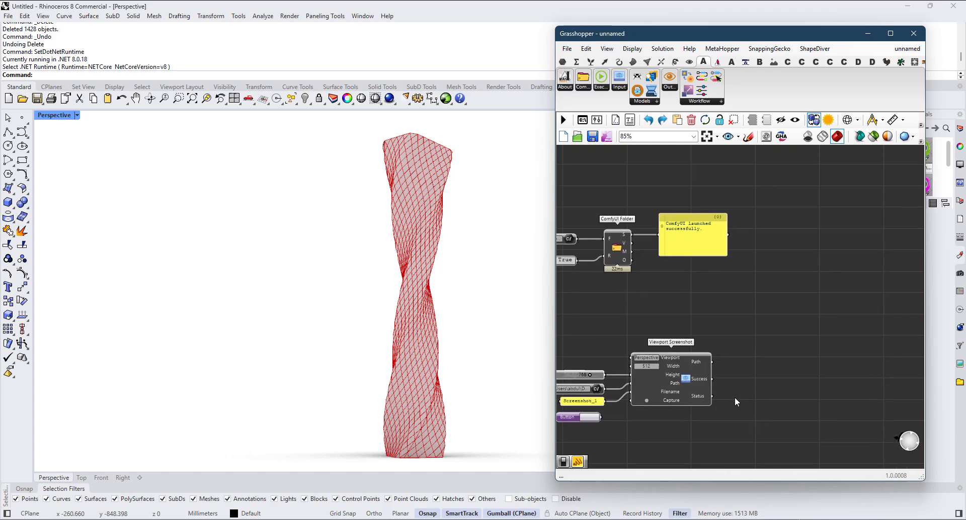
{"action": "double_click", "coordinate": [756, 388]}
{"action": "type", "text": "panel"}
{"action": "key", "text": "Return"}
{"action": "scroll", "coordinate": [757, 392], "scroll_direction": "up", "scroll_amount": 2}
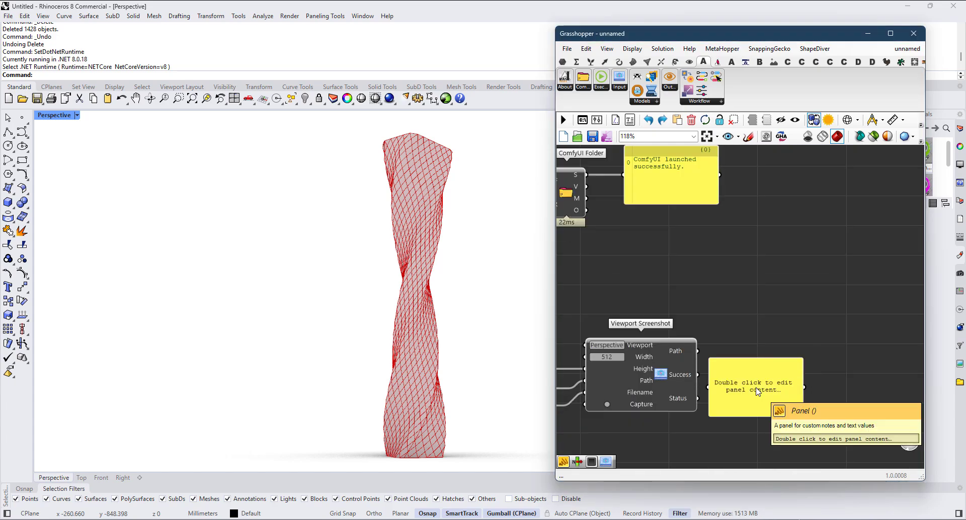
{"action": "left_click_drag", "start_coordinate": [756, 388], "coordinate": [700, 399]}
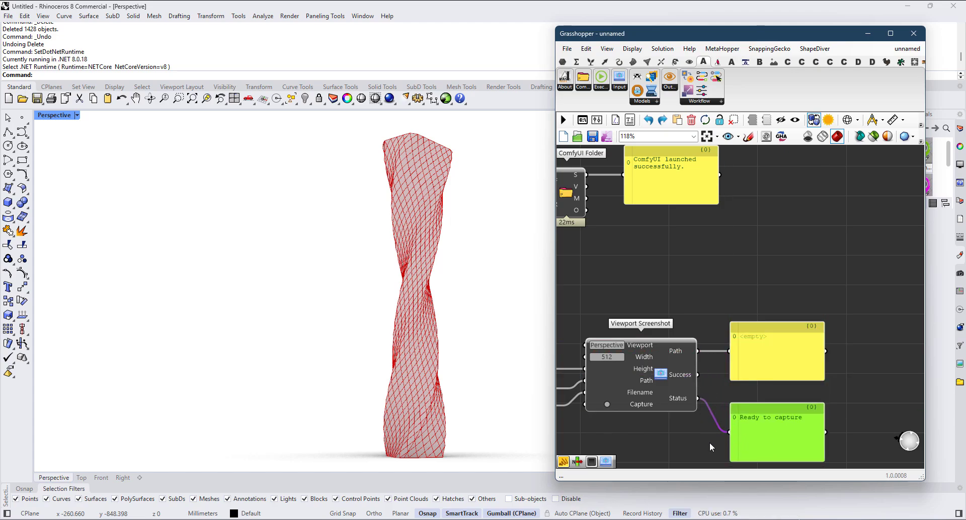
Step: Connect the Button to the Viewport Screenshot's Capture input and trigger a capture of the Perspective viewport
{"action": "right_click_drag", "start_coordinate": [709, 442], "coordinate": [824, 371]}
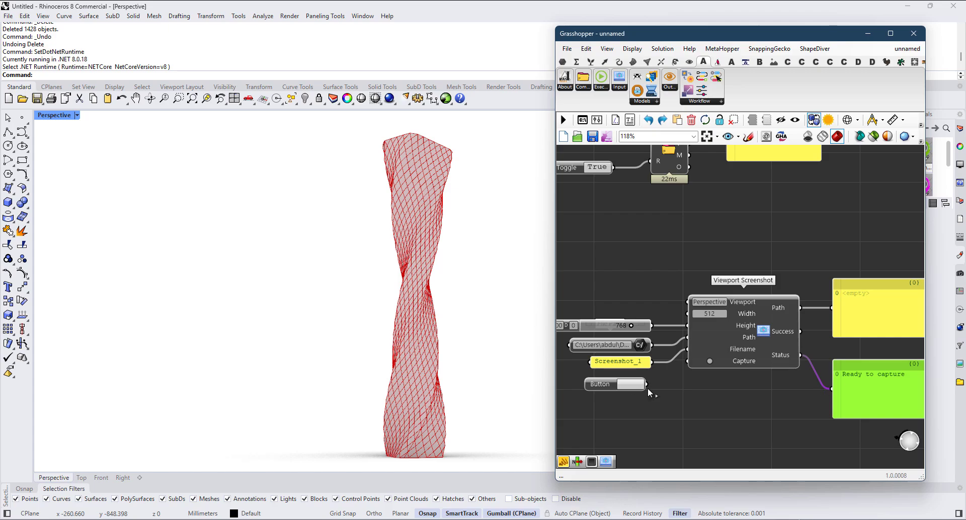
{"action": "left_click_drag", "start_coordinate": [648, 385], "coordinate": [699, 354]}
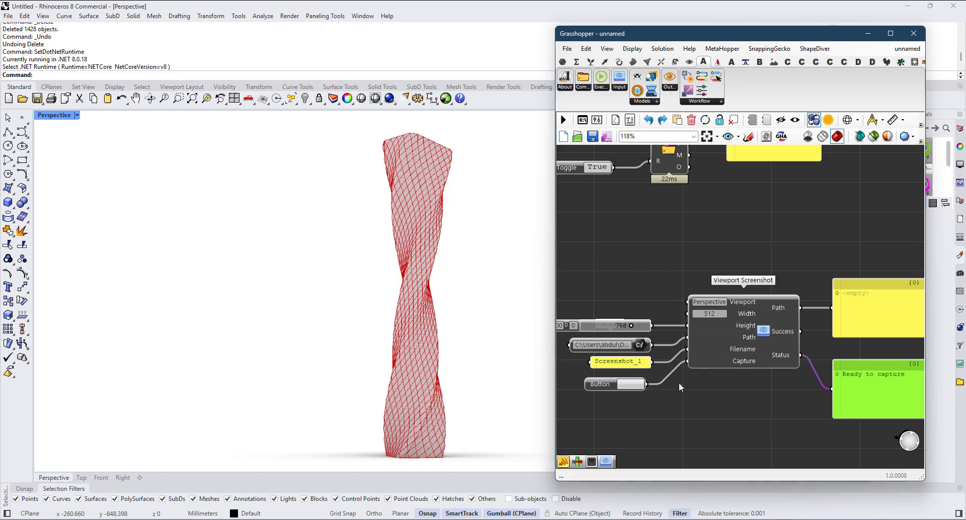
{"action": "left_click", "coordinate": [633, 385]}
{"action": "scroll", "coordinate": [764, 307], "scroll_direction": "up", "scroll_amount": 2}
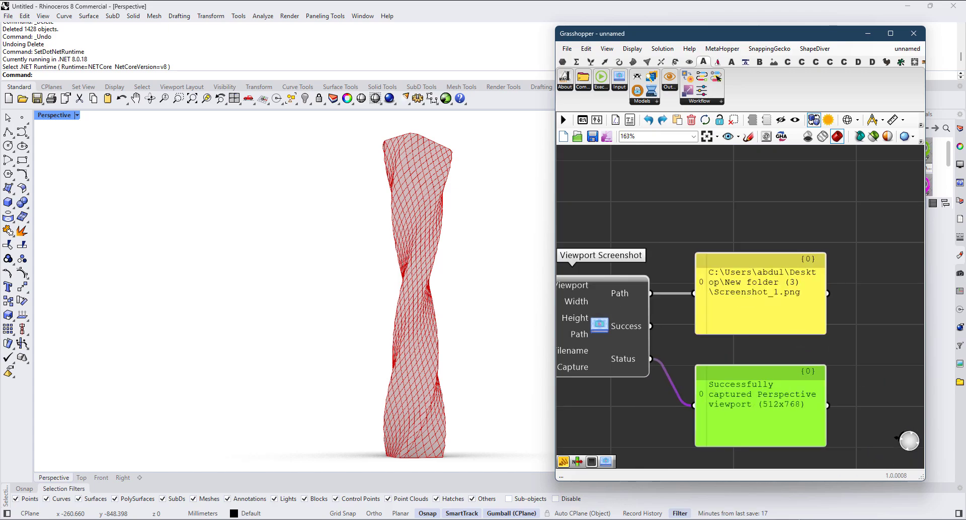
Step: Open Screenshot_1.png from New folder (3) in File Explorer to check the captured image, then close the image and folder
{"action": "left_click_drag", "start_coordinate": [965, 171], "coordinate": [575, 158]}
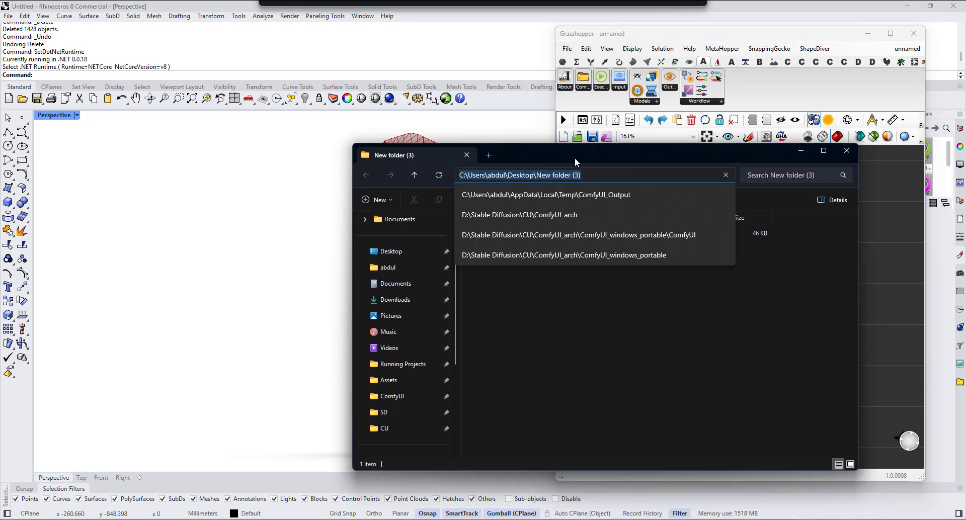
{"action": "left_click", "coordinate": [684, 330]}
{"action": "double_click", "coordinate": [502, 232]}
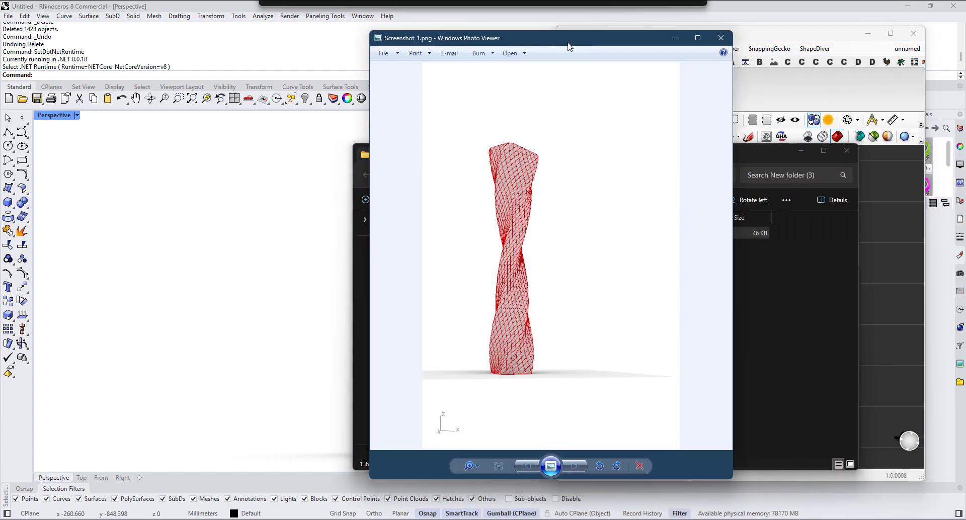
{"action": "left_click", "coordinate": [720, 38]}
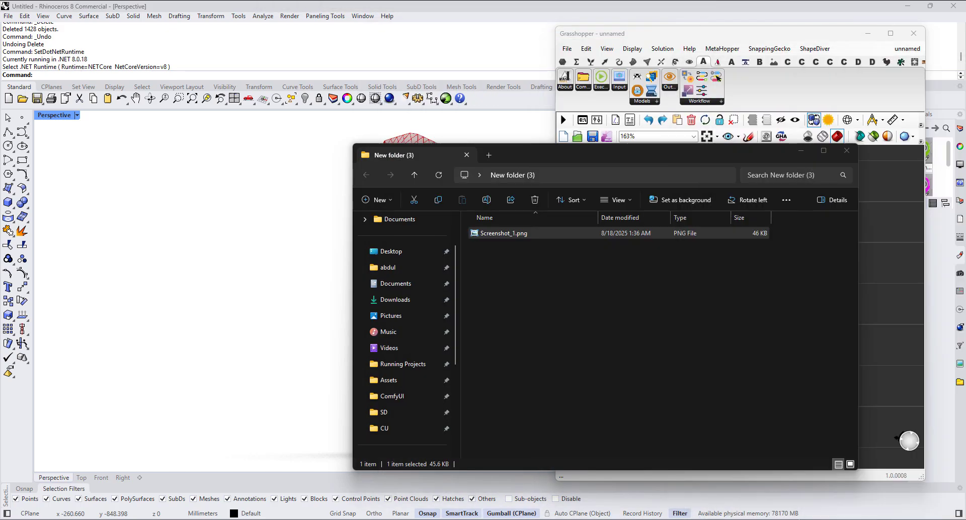
{"action": "left_click", "coordinate": [847, 150]}
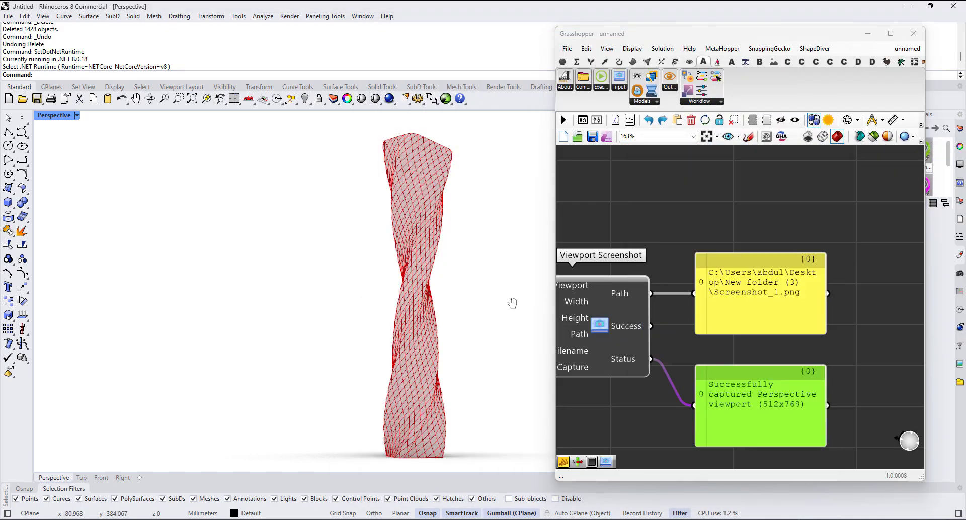
Step: Reframe the tower in the Perspective viewport, reopen Screenshot_1.png to check the captured image, and close it
{"action": "right_click_drag", "start_coordinate": [511, 302], "coordinate": [542, 303], "text": "shift"}
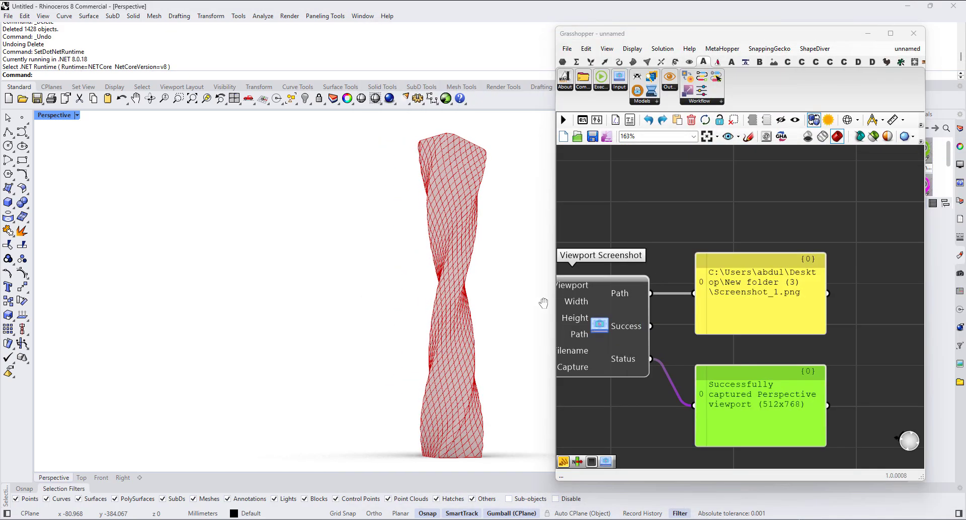
{"action": "right_click_drag", "start_coordinate": [817, 310], "coordinate": [900, 307]}
{"action": "scroll", "coordinate": [900, 307], "scroll_direction": "down", "scroll_amount": 1}
{"action": "right_click_drag", "start_coordinate": [572, 385], "coordinate": [616, 370]}
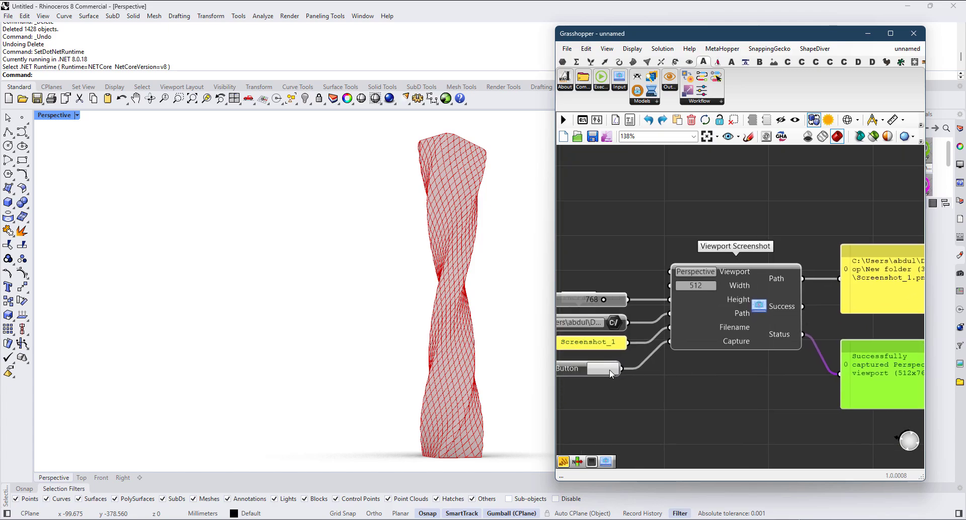
{"action": "left_click", "coordinate": [503, 519]}
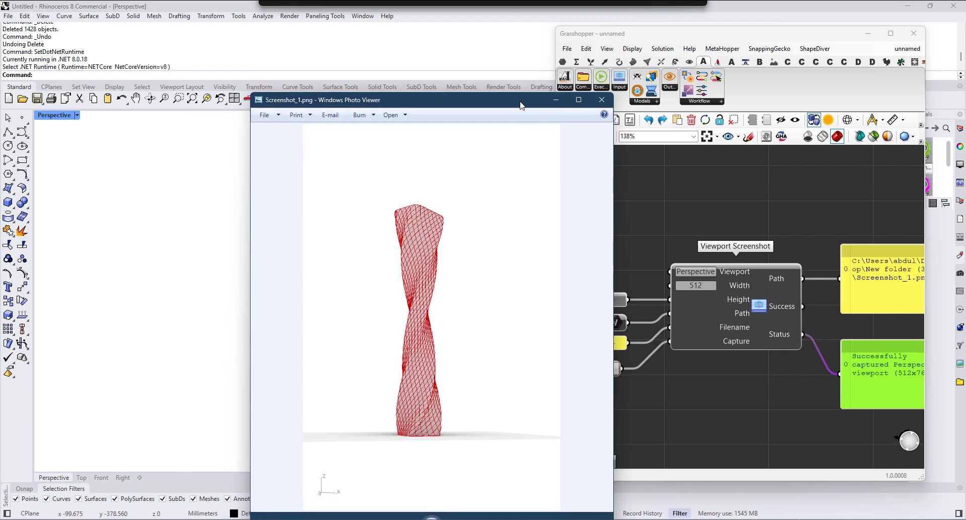
{"action": "left_click", "coordinate": [602, 100]}
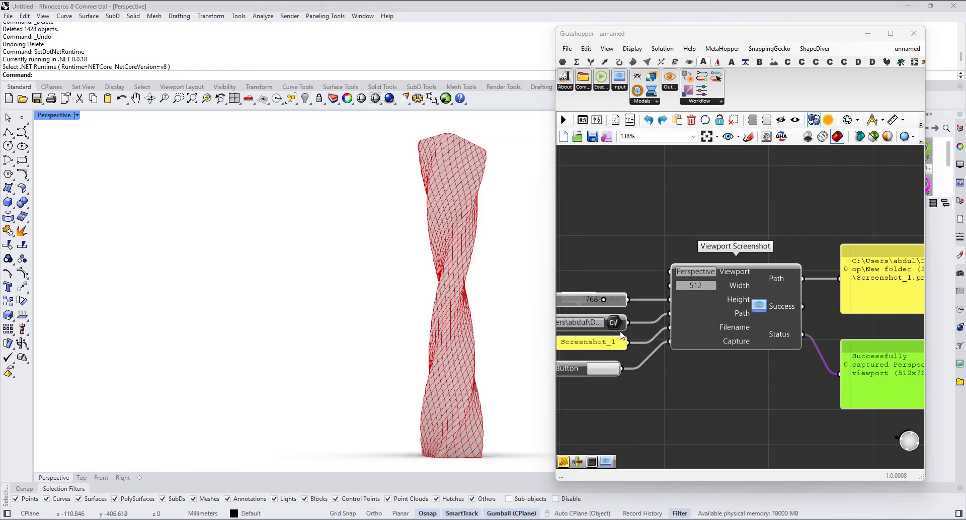
Step: Add a ComfyUI Executor component on the empty canvas beside the Viewport Screenshot's output panels
{"action": "right_click_drag", "start_coordinate": [787, 354], "coordinate": [655, 343]}
{"action": "scroll", "coordinate": [654, 344], "scroll_direction": "down", "scroll_amount": 3}
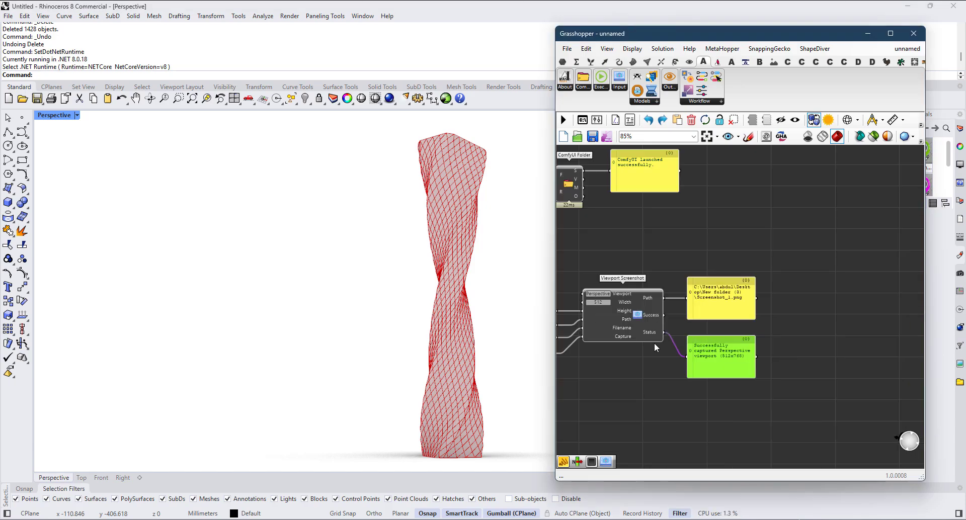
{"action": "scroll", "coordinate": [750, 343], "scroll_direction": "up", "scroll_amount": 1}
{"action": "left_click_drag", "start_coordinate": [731, 353], "coordinate": [730, 349]}
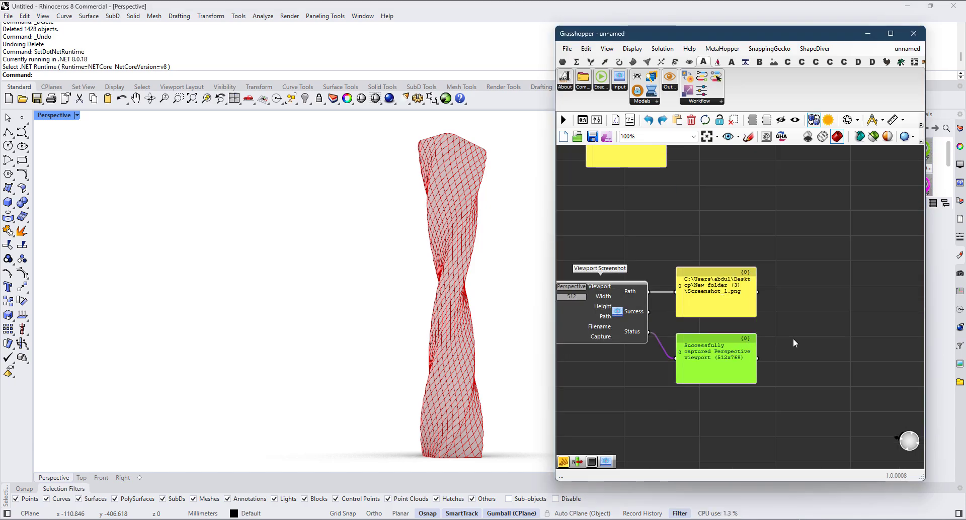
{"action": "right_click_drag", "start_coordinate": [787, 294], "coordinate": [649, 307]}
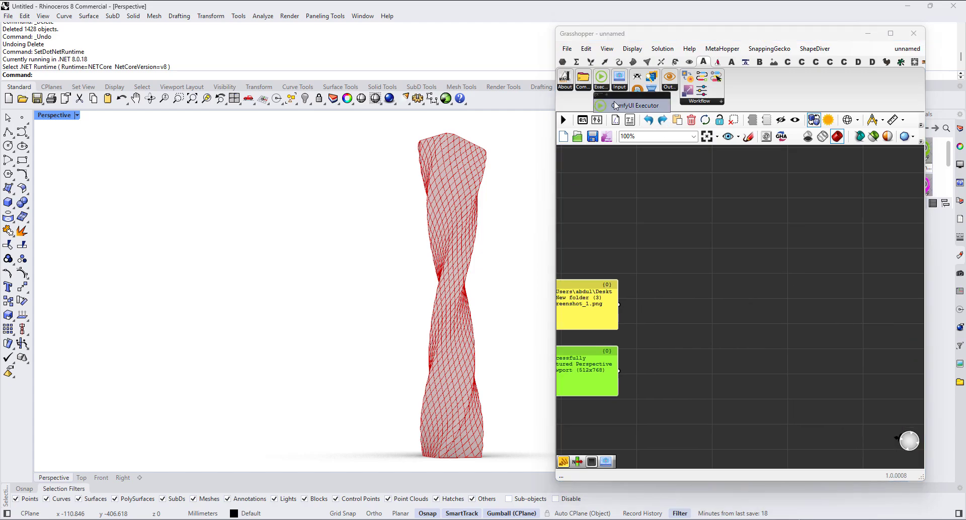
{"action": "left_click_drag", "start_coordinate": [630, 107], "coordinate": [861, 266]}
{"action": "right_click_drag", "start_coordinate": [837, 267], "coordinate": [680, 222]}
{"action": "left_click_drag", "start_coordinate": [698, 229], "coordinate": [820, 275]}
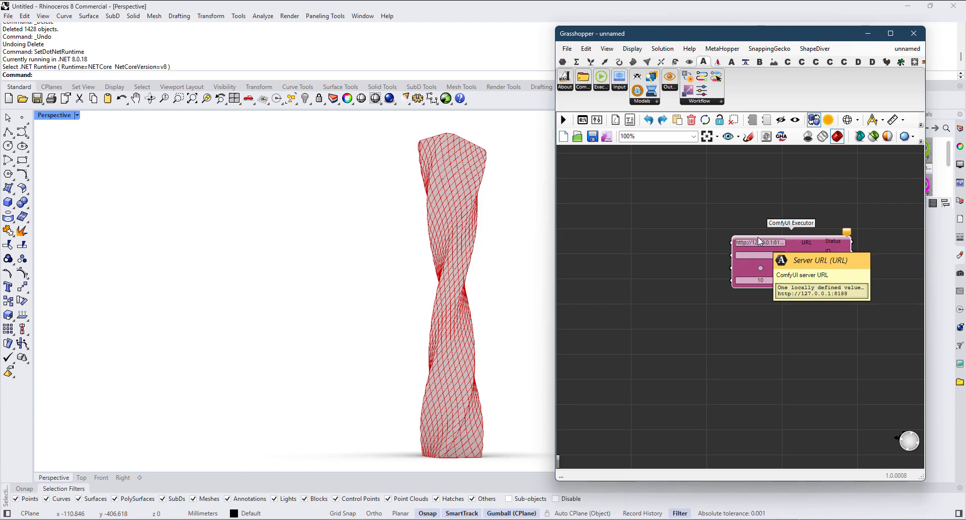
{"action": "scroll", "coordinate": [778, 243], "scroll_direction": "up", "scroll_amount": 5}
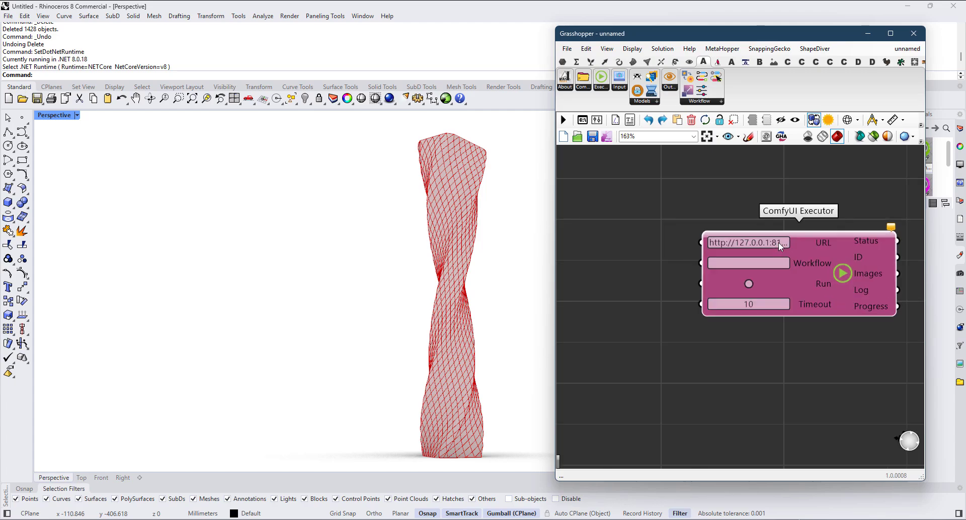
{"action": "scroll", "coordinate": [779, 245], "scroll_direction": "down", "scroll_amount": 2}
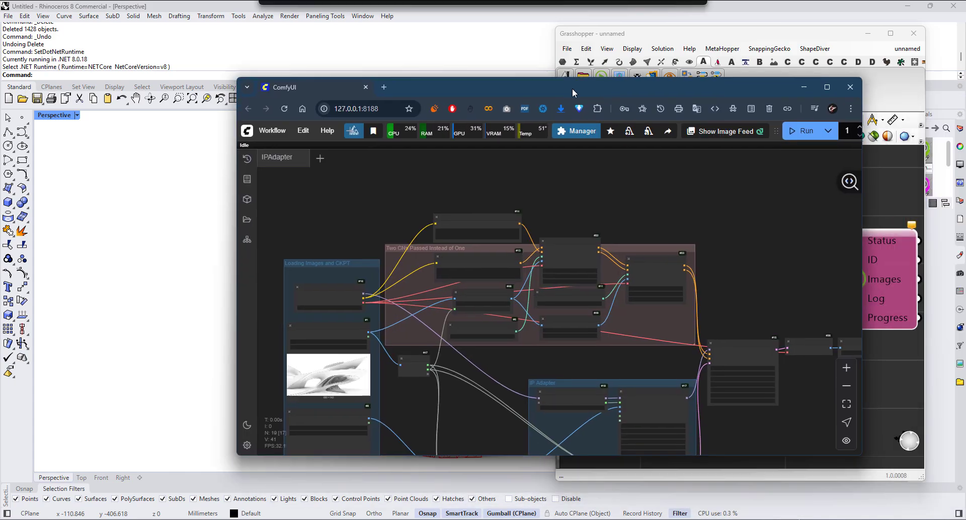
{"action": "left_click_drag", "start_coordinate": [572, 89], "coordinate": [965, 151]}
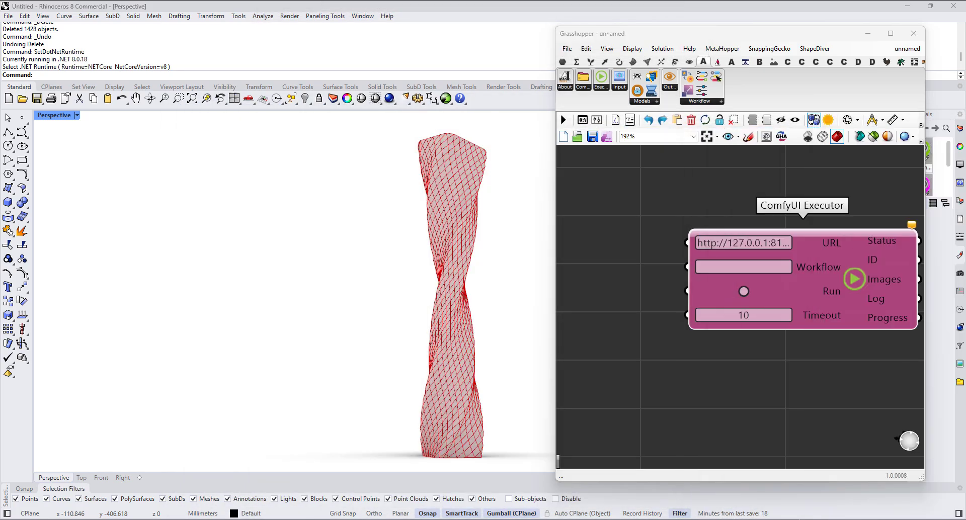
Step: Add a Workflow Selector component to the left of the ComfyUI Executor
{"action": "scroll", "coordinate": [774, 321], "scroll_direction": "down", "scroll_amount": 2}
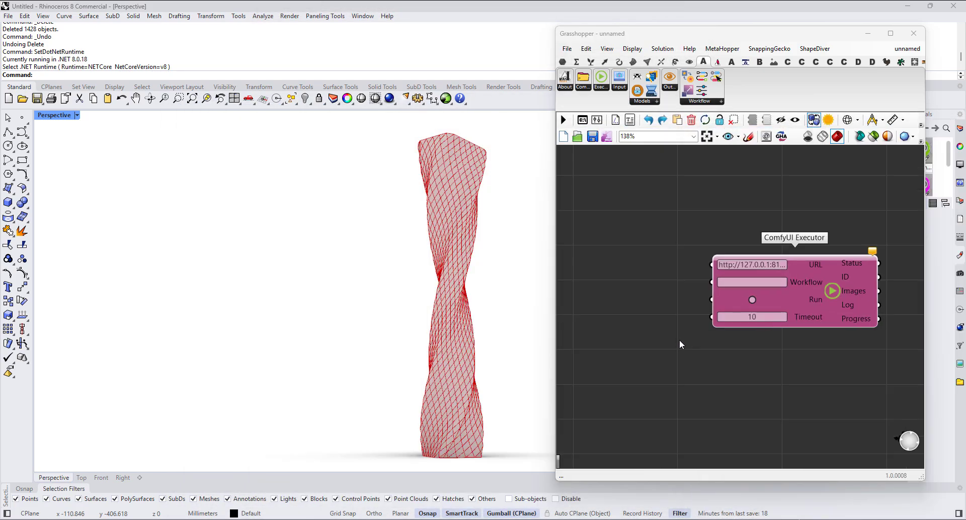
{"action": "scroll", "coordinate": [679, 340], "scroll_direction": "down", "scroll_amount": 1}
{"action": "right_click_drag", "start_coordinate": [679, 339], "coordinate": [795, 334]}
{"action": "scroll", "coordinate": [751, 291], "scroll_direction": "up", "scroll_amount": 2}
{"action": "scroll", "coordinate": [753, 282], "scroll_direction": "down", "scroll_amount": 2}
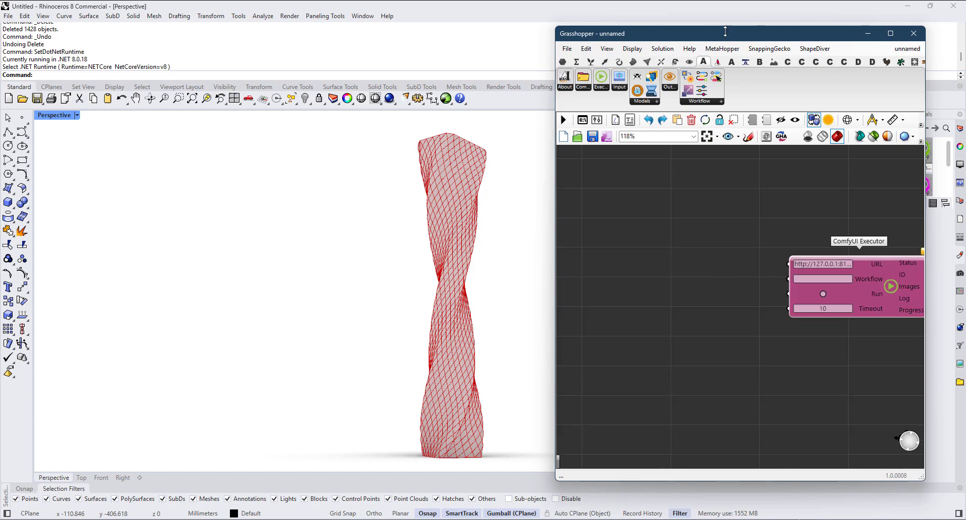
{"action": "left_click", "coordinate": [699, 101]}
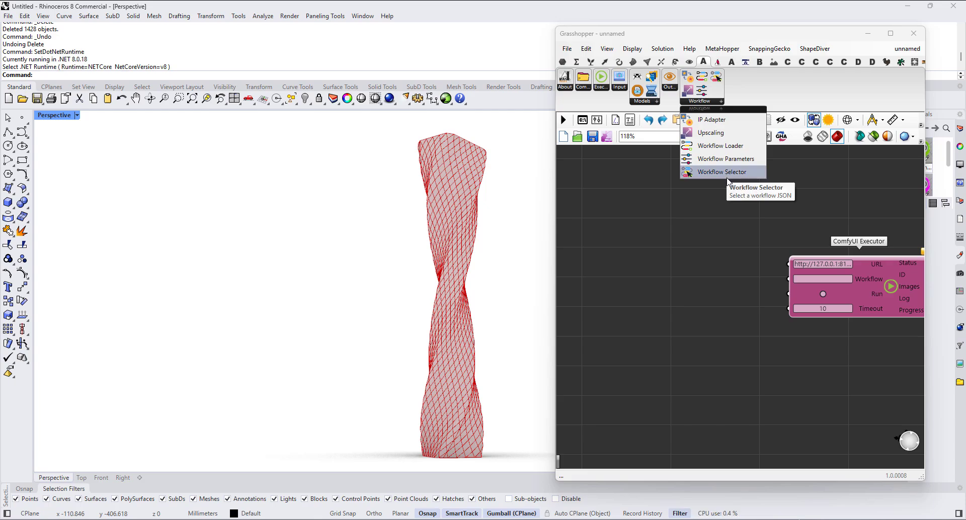
{"action": "left_click_drag", "start_coordinate": [705, 173], "coordinate": [691, 245]}
{"action": "scroll", "coordinate": [674, 268], "scroll_direction": "up", "scroll_amount": 3}
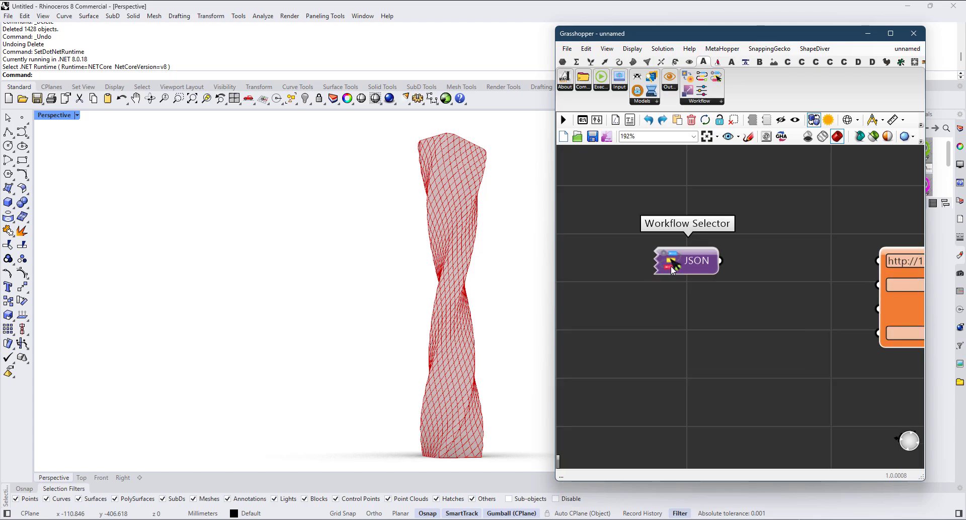
Step: Review the workflow types offered by the Workflow Selector, leaving Render selected
{"action": "right_click", "coordinate": [671, 265]}
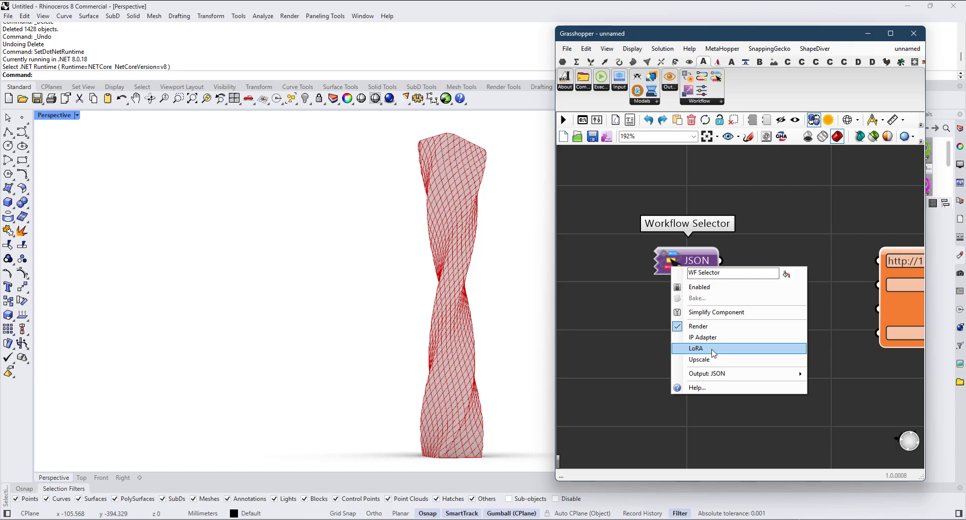
{"action": "left_click", "coordinate": [669, 355]}
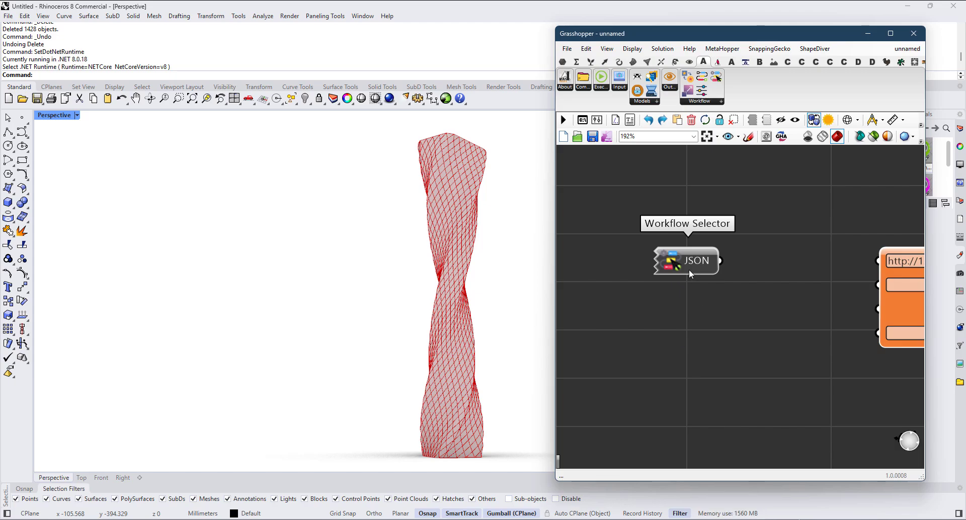
{"action": "left_click_drag", "start_coordinate": [689, 270], "coordinate": [685, 239]}
{"action": "scroll", "coordinate": [740, 236], "scroll_direction": "down", "scroll_amount": 3}
{"action": "scroll", "coordinate": [708, 248], "scroll_direction": "up", "scroll_amount": 3}
{"action": "right_click", "coordinate": [672, 241]}
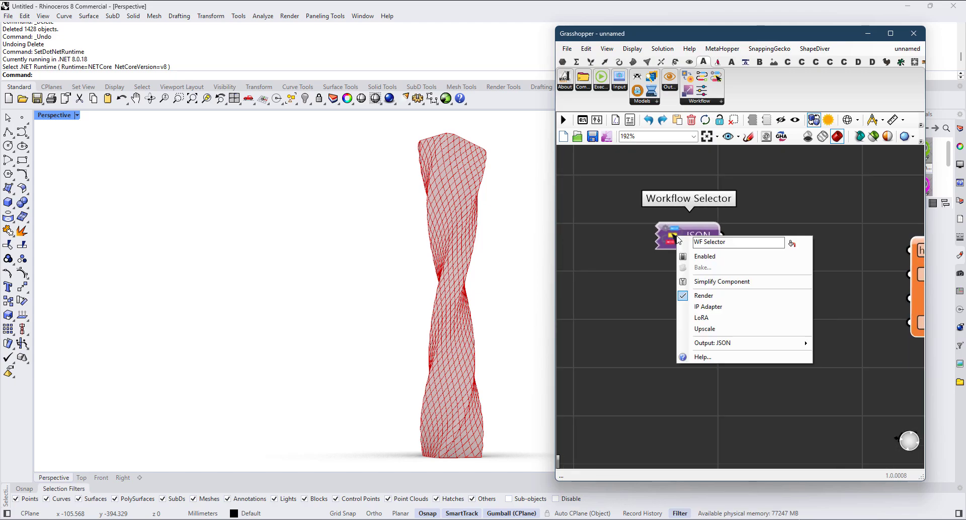
{"action": "scroll", "coordinate": [717, 259], "scroll_direction": "down", "scroll_amount": 3}
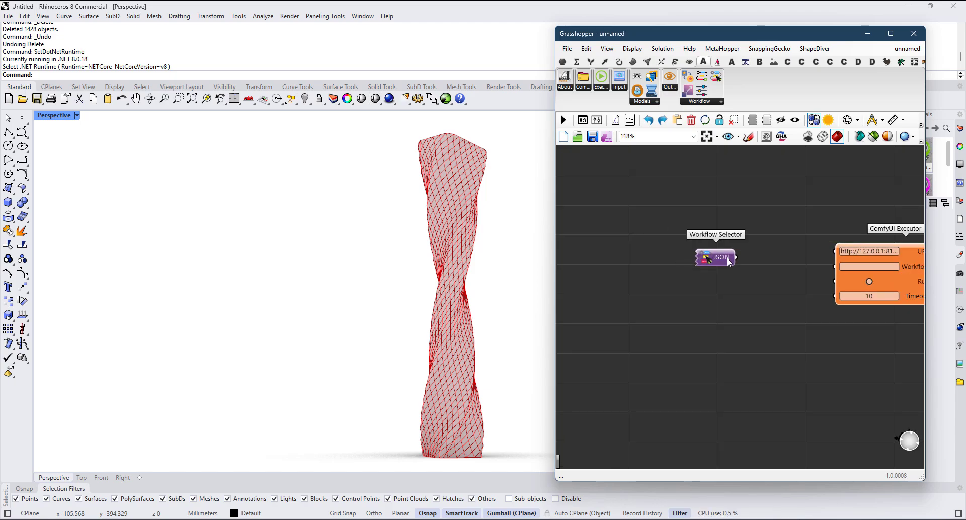
Step: Add a Workflow Loader between the Workflow Selector and ComfyUI Executor, and connect the Selector's JSON output to the Loader's JSON input
{"action": "left_click_drag", "start_coordinate": [710, 246], "coordinate": [650, 255]}
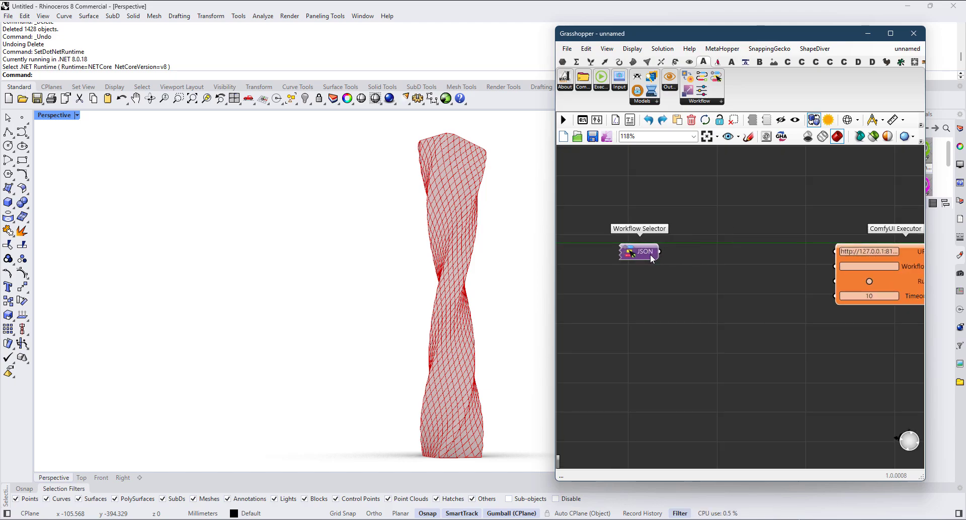
{"action": "left_click", "coordinate": [710, 102]}
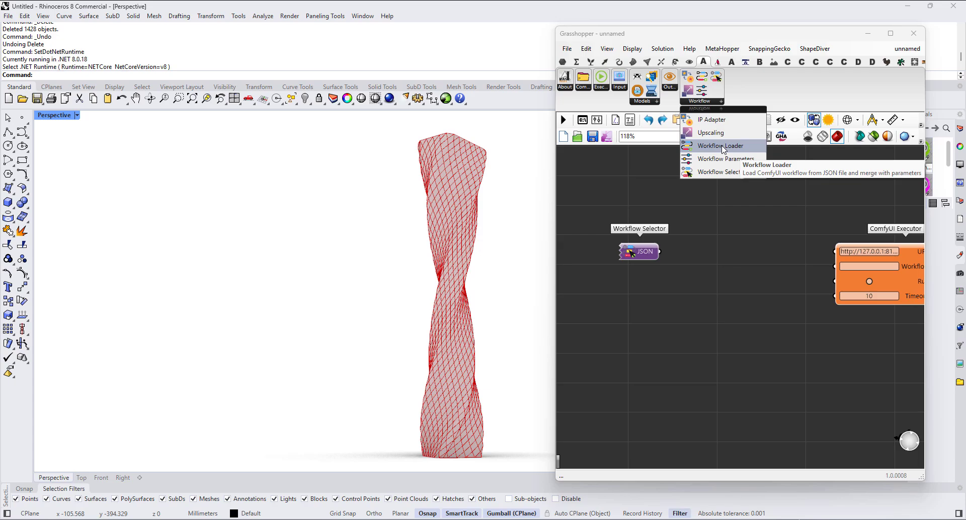
{"action": "left_click", "coordinate": [723, 149]}
{"action": "left_click", "coordinate": [742, 292]}
{"action": "scroll", "coordinate": [696, 280], "scroll_direction": "up", "scroll_amount": 3}
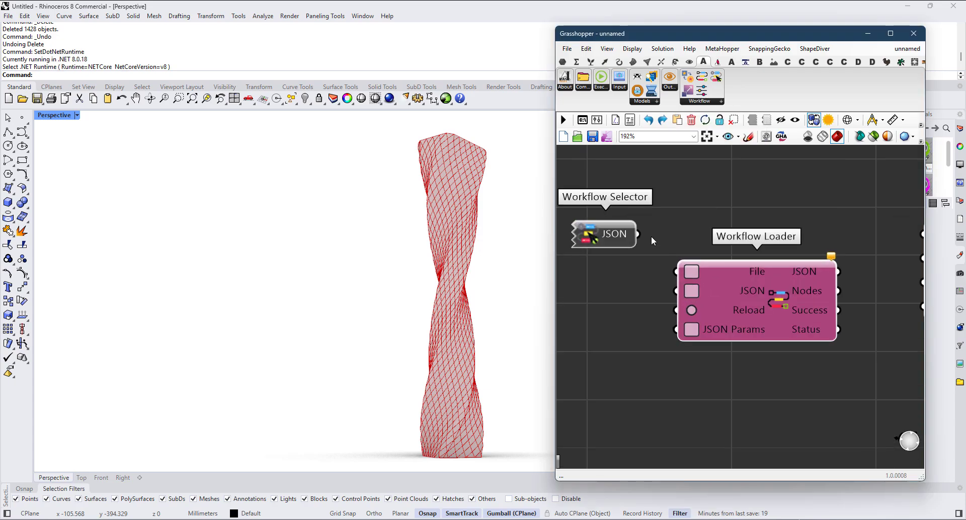
{"action": "left_click_drag", "start_coordinate": [641, 237], "coordinate": [721, 231]}
{"action": "scroll", "coordinate": [684, 267], "scroll_direction": "down", "scroll_amount": 3}
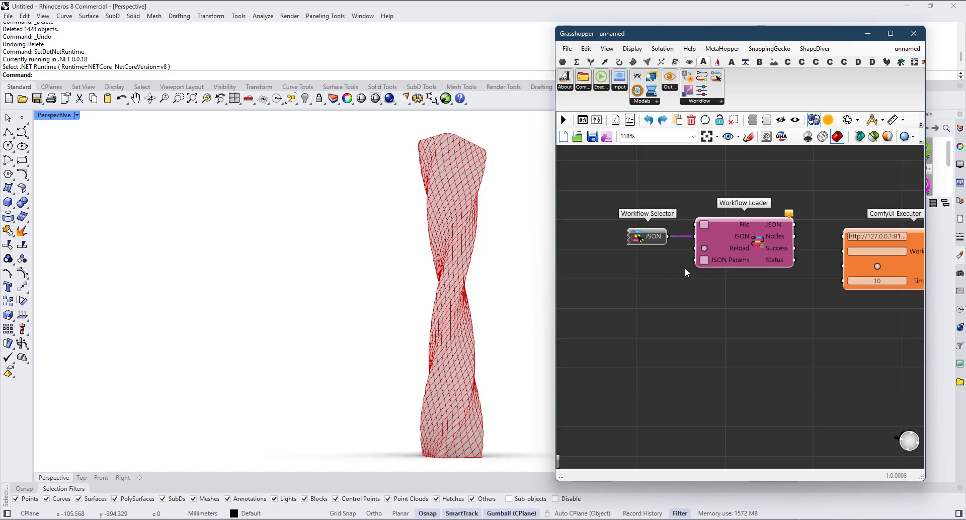
Step: Add a Workflow Parameters component and place it below the Workflow Loader
{"action": "scroll", "coordinate": [723, 265], "scroll_direction": "up", "scroll_amount": 2}
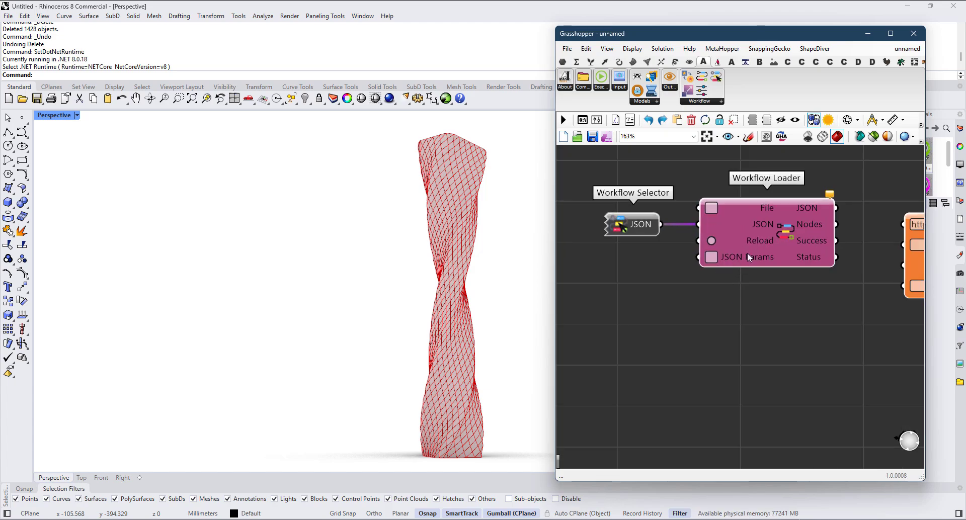
{"action": "scroll", "coordinate": [747, 252], "scroll_direction": "down", "scroll_amount": 2}
{"action": "scroll", "coordinate": [747, 253], "scroll_direction": "down", "scroll_amount": 1}
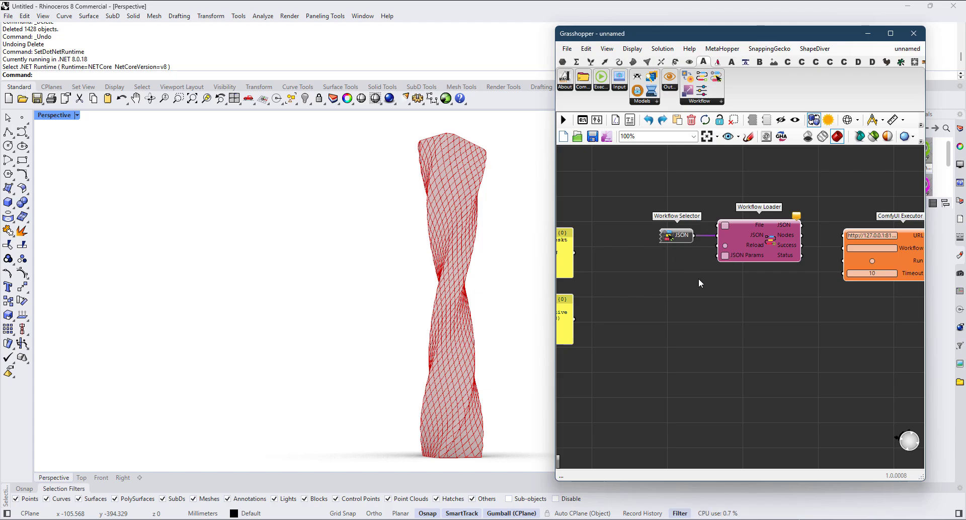
{"action": "left_click", "coordinate": [650, 104]}
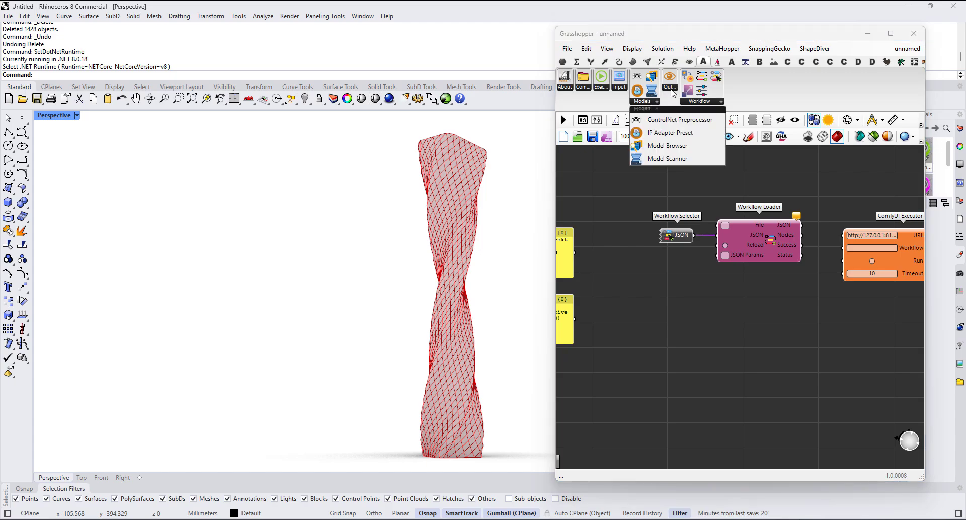
{"action": "left_click", "coordinate": [700, 101]}
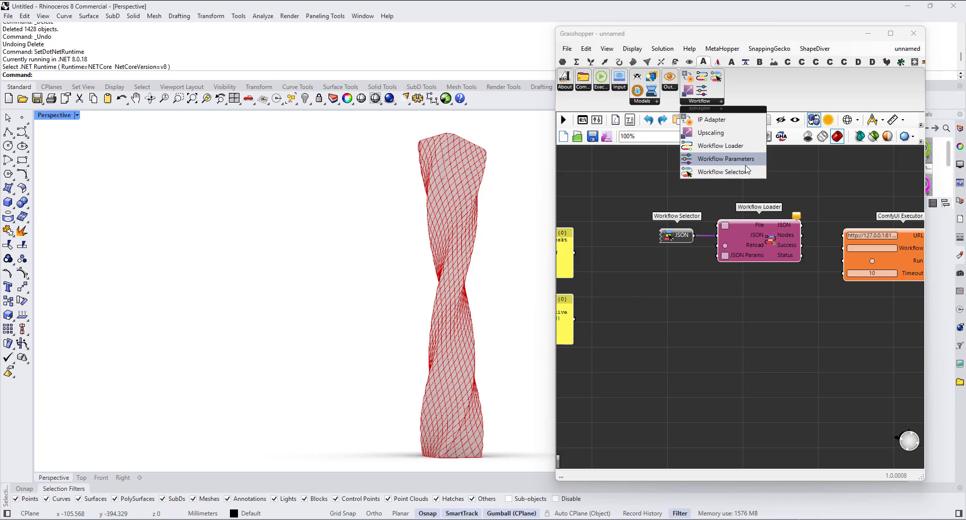
{"action": "left_click", "coordinate": [728, 161]}
{"action": "left_click", "coordinate": [679, 319]}
{"action": "left_click_drag", "start_coordinate": [707, 327], "coordinate": [702, 402]}
{"action": "right_click_drag", "start_coordinate": [704, 399], "coordinate": [705, 324]}
{"action": "left_click_drag", "start_coordinate": [713, 324], "coordinate": [725, 392]}
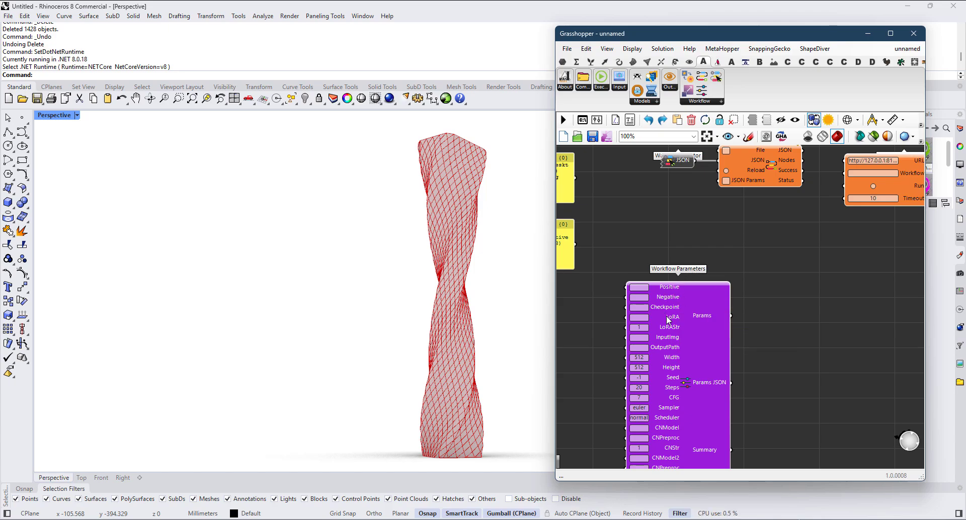
Step: Examine the Workflow Parameters inputs from the prompts through to the second ControlNet settings
{"action": "right_click_drag", "start_coordinate": [682, 332], "coordinate": [684, 278]}
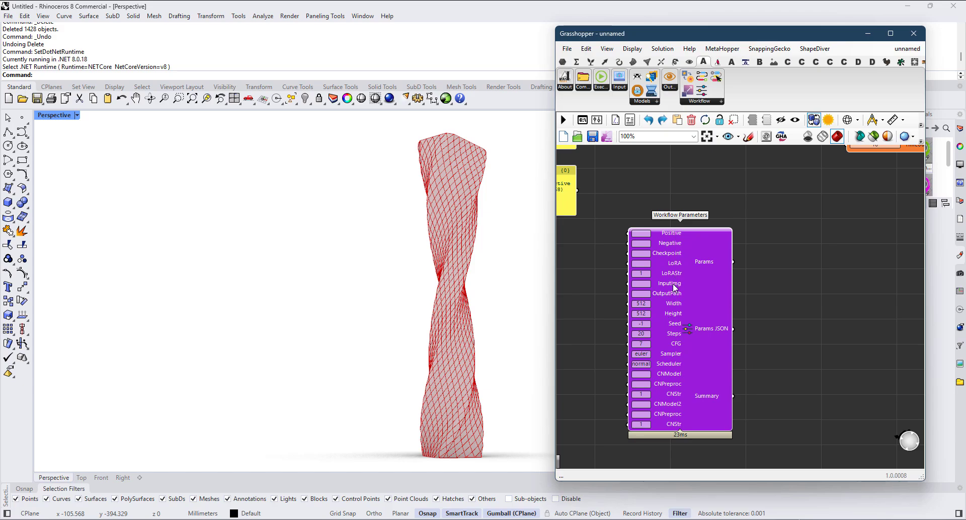
{"action": "scroll", "coordinate": [674, 315], "scroll_direction": "up", "scroll_amount": 1}
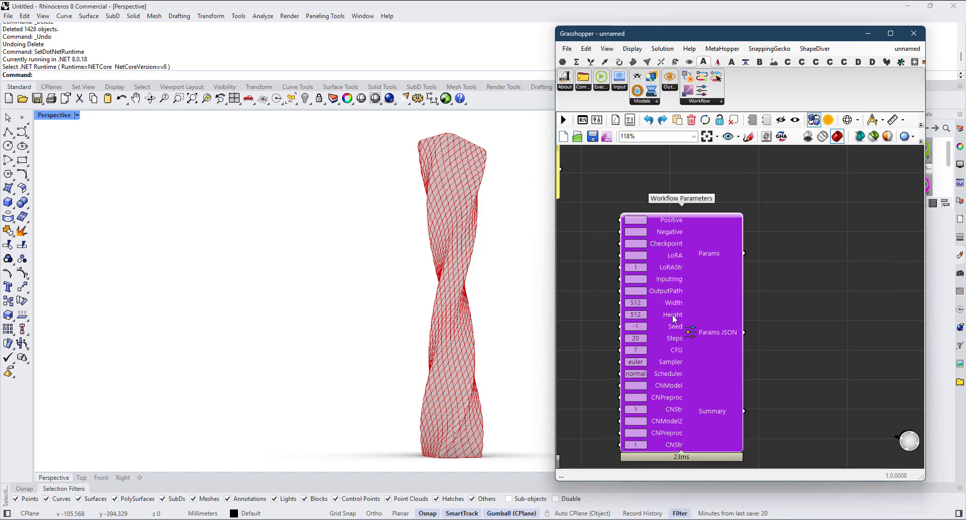
{"action": "scroll", "coordinate": [674, 315], "scroll_direction": "down", "scroll_amount": 1}
{"action": "scroll", "coordinate": [663, 279], "scroll_direction": "up", "scroll_amount": 1}
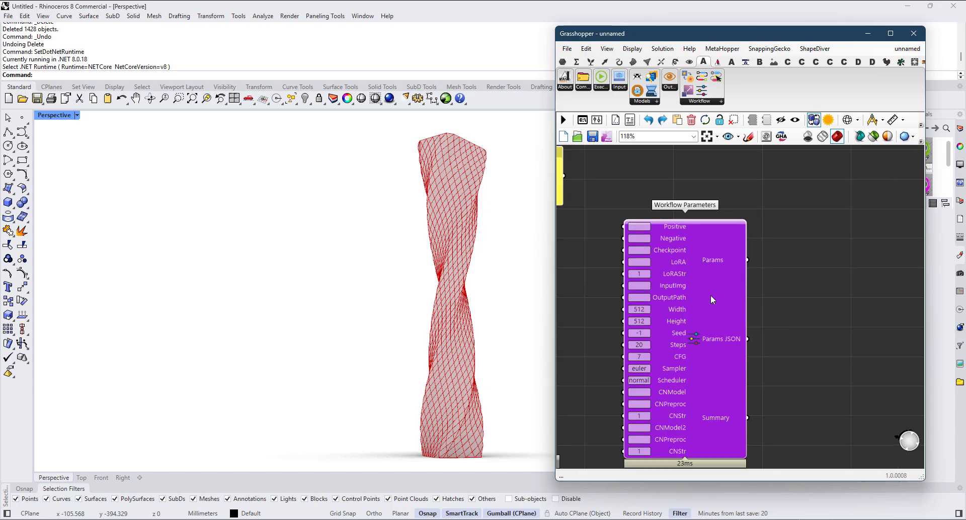
{"action": "right_click_drag", "start_coordinate": [694, 368], "coordinate": [701, 321]}
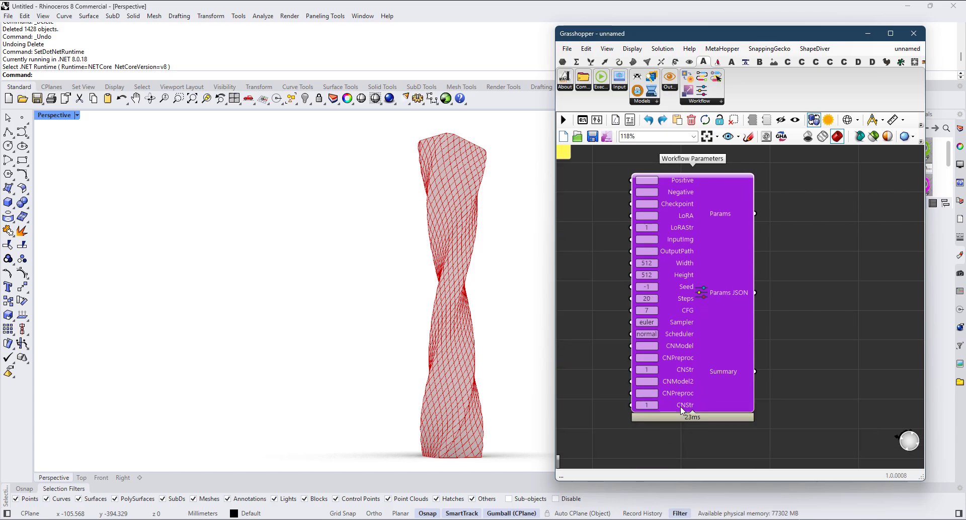
{"action": "scroll", "coordinate": [682, 410], "scroll_direction": "up", "scroll_amount": 2}
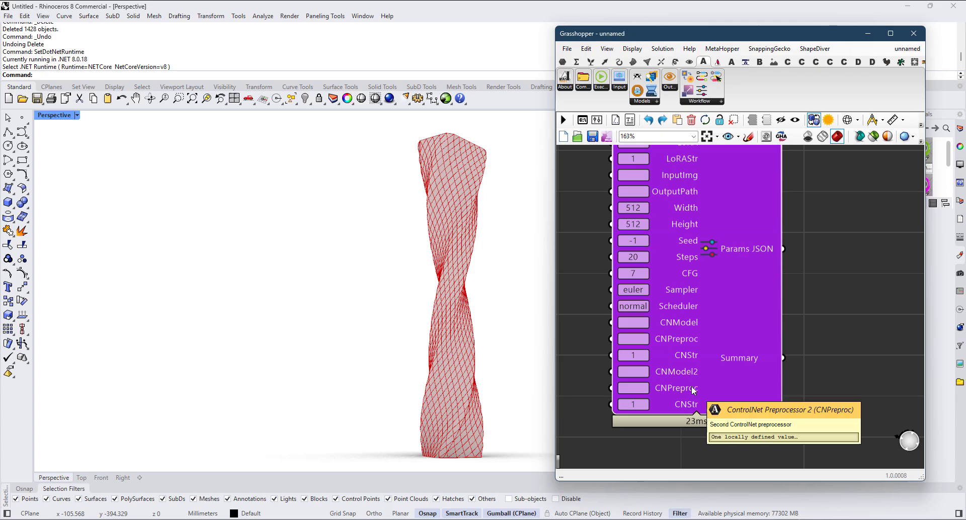
{"action": "scroll", "coordinate": [692, 390], "scroll_direction": "down", "scroll_amount": 1}
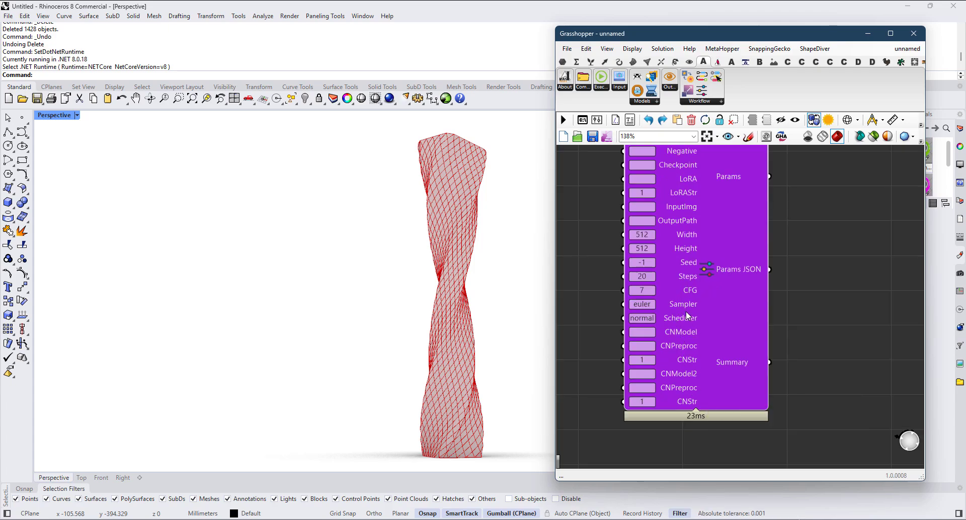
{"action": "right_click_drag", "start_coordinate": [689, 287], "coordinate": [666, 354]}
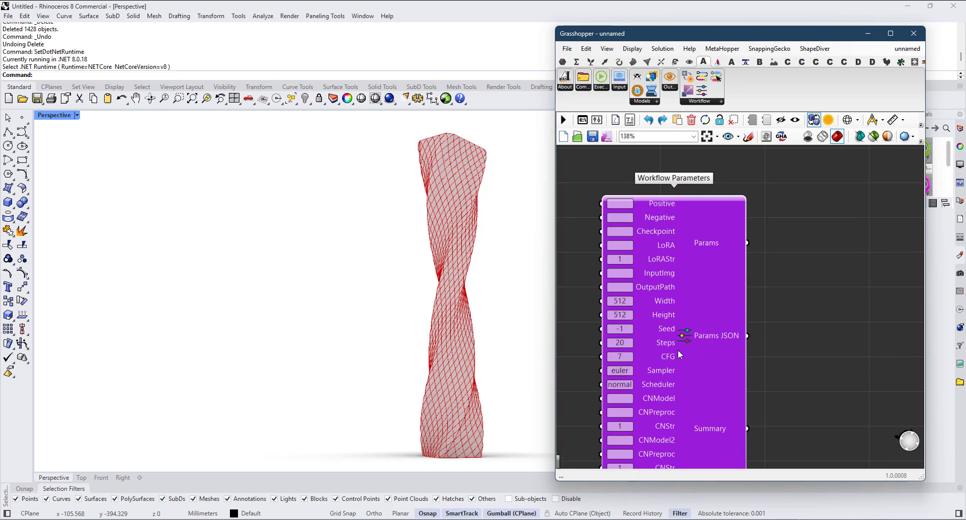
Step: Connect the Params JSON output of Workflow Parameters to the JSON Params input of the Workflow Loader
{"action": "scroll", "coordinate": [672, 339], "scroll_direction": "down", "scroll_amount": 4}
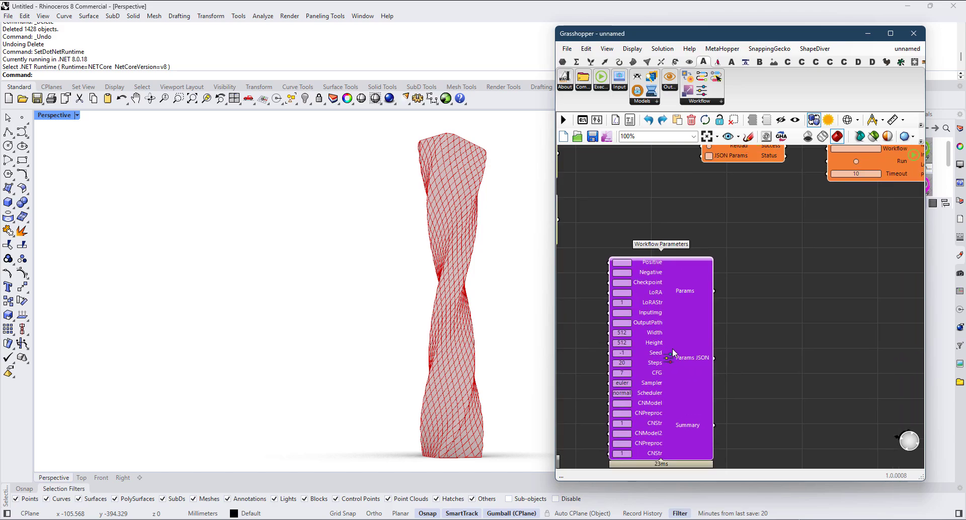
{"action": "scroll", "coordinate": [678, 321], "scroll_direction": "up", "scroll_amount": 2}
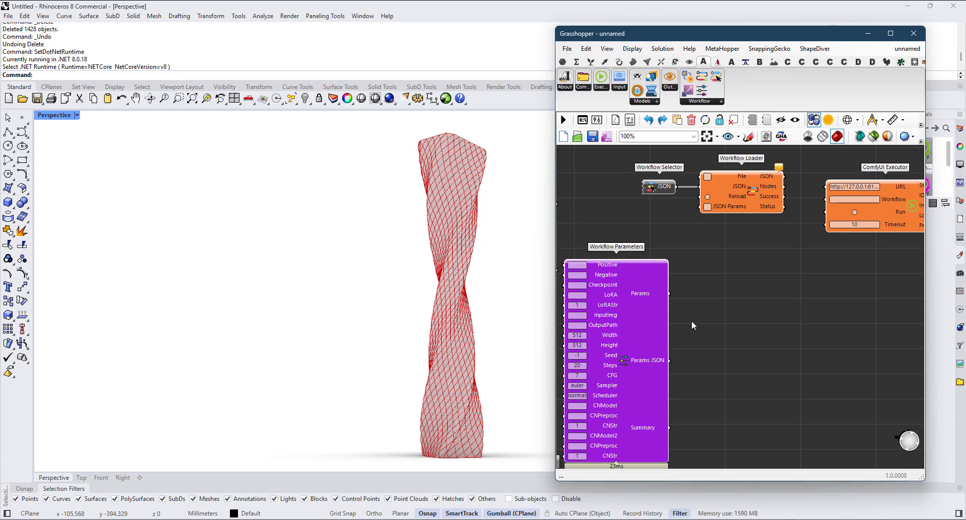
{"action": "left_click_drag", "start_coordinate": [671, 361], "coordinate": [697, 210]}
Step: Add a Button below the Workflow Selector and connect it to the Workflow Loader's Reload input
{"action": "scroll", "coordinate": [655, 241], "scroll_direction": "up", "scroll_amount": 3}
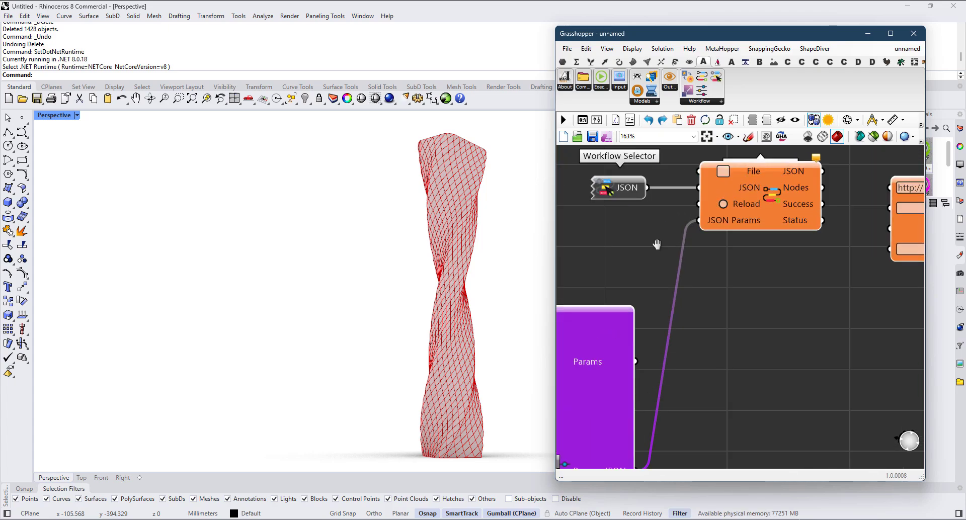
{"action": "double_click", "coordinate": [735, 280]}
{"action": "type", "text": "button"}
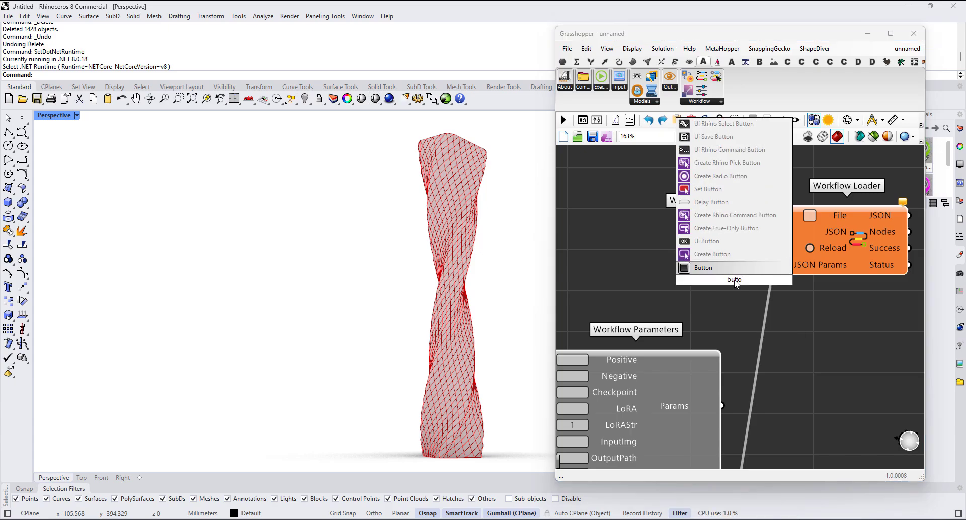
{"action": "key", "text": "Return"}
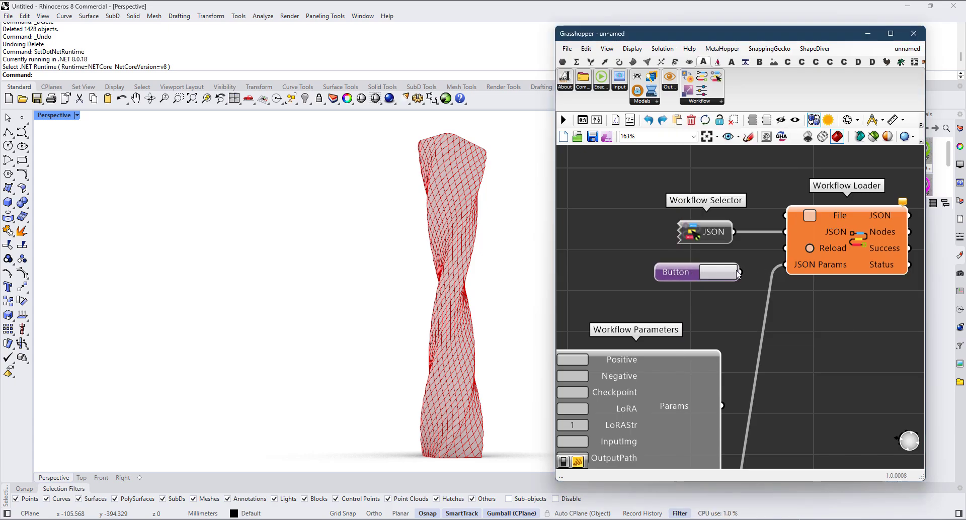
{"action": "left_click_drag", "start_coordinate": [740, 272], "coordinate": [798, 256]}
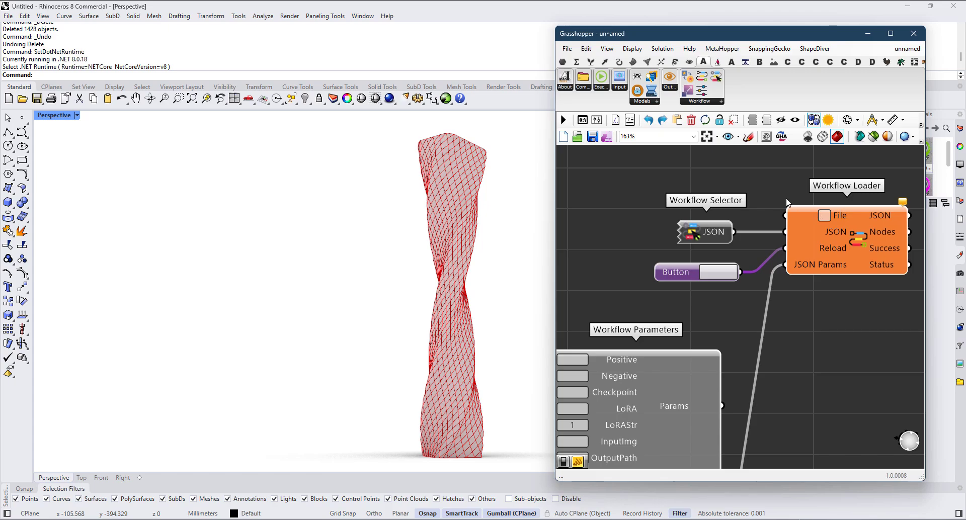
Step: Shift the Workflow Selector slightly towards the Loader, then add a panel containing "null" and connect it to the Loader's File input
{"action": "left_click_drag", "start_coordinate": [720, 239], "coordinate": [726, 239]}
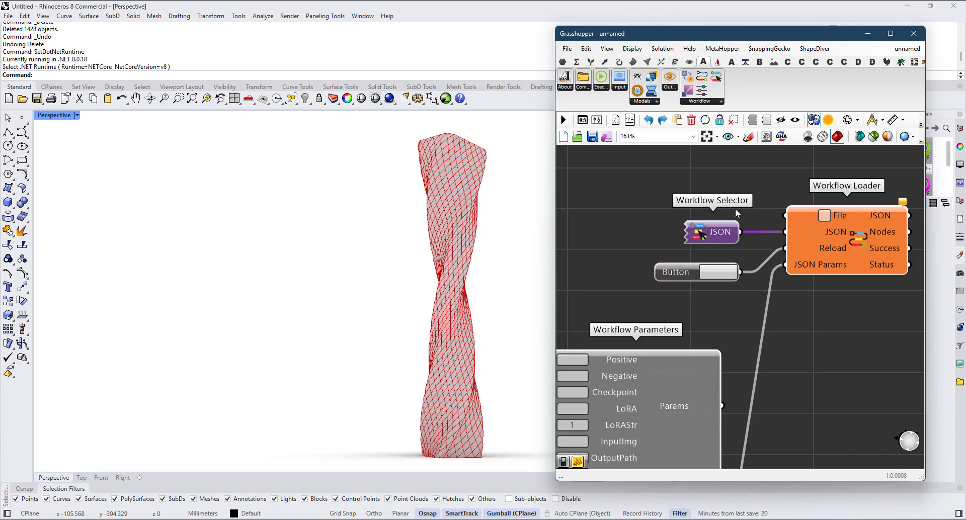
{"action": "double_click", "coordinate": [718, 171]}
{"action": "type", "text": "Panel"}
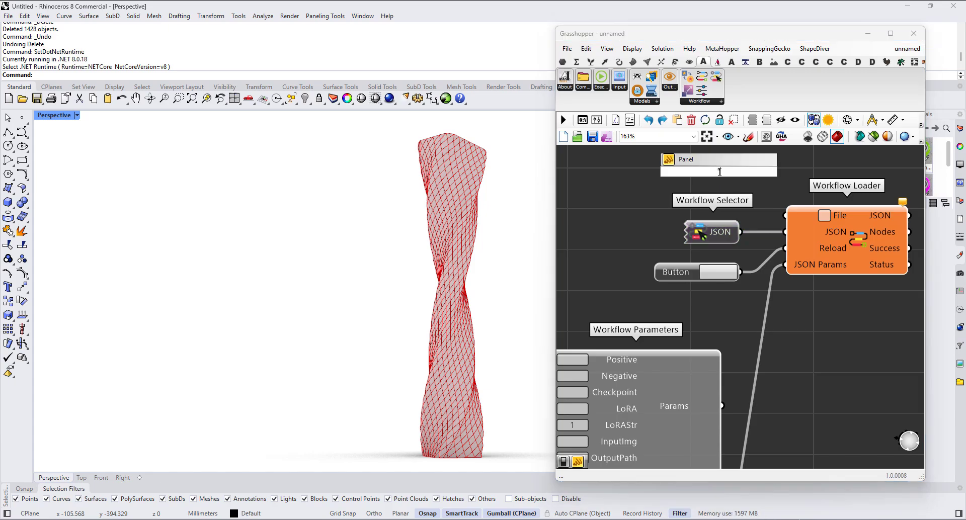
{"action": "type", "text": "ll"}
{"action": "key", "text": "Return"}
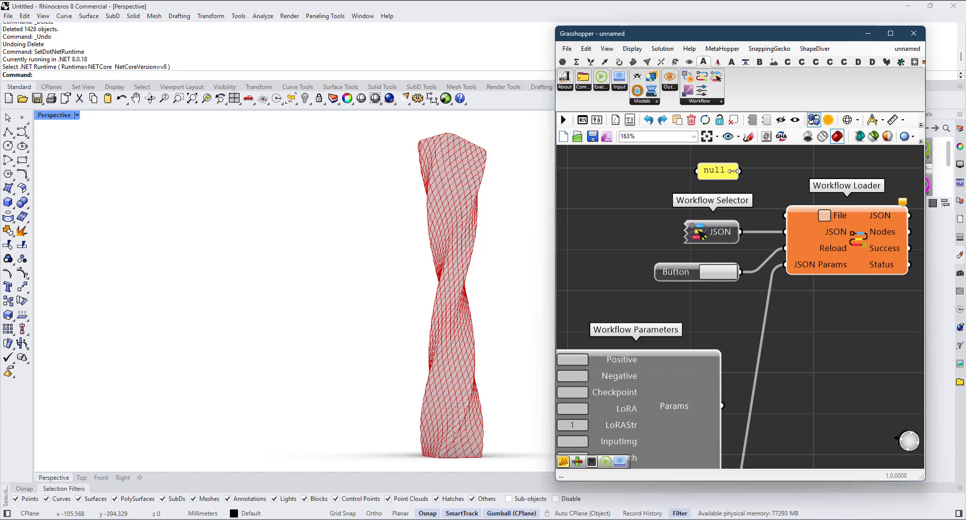
{"action": "left_click_drag", "start_coordinate": [740, 171], "coordinate": [787, 216]}
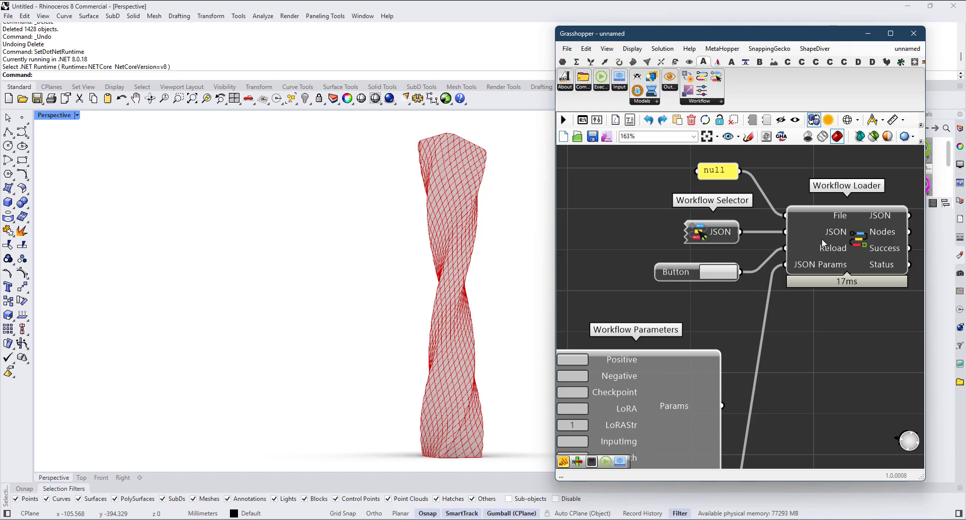
Step: Examine the components available in the plugin's Workflow, Models and ComfyUI Folder groups
{"action": "scroll", "coordinate": [824, 244], "scroll_direction": "up", "scroll_amount": 2}
{"action": "scroll", "coordinate": [806, 270], "scroll_direction": "down", "scroll_amount": 2}
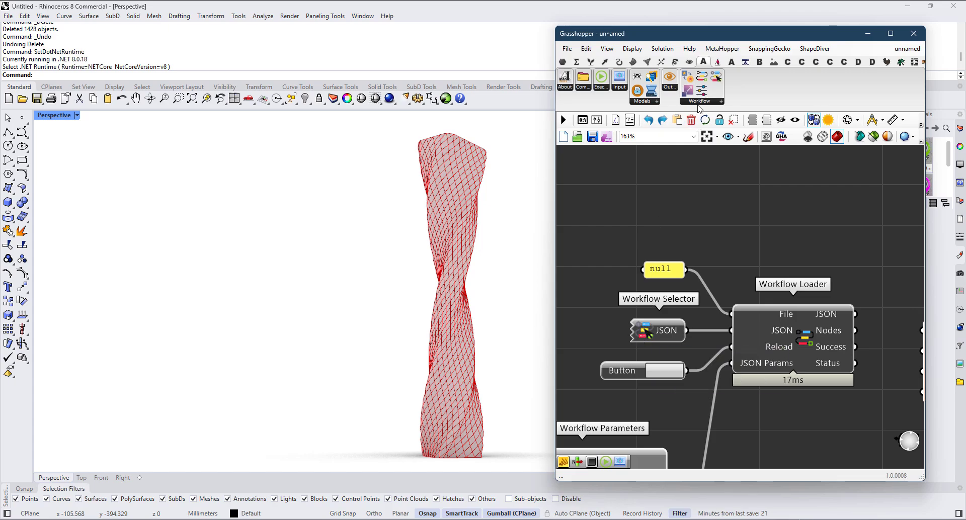
{"action": "left_click", "coordinate": [718, 100]}
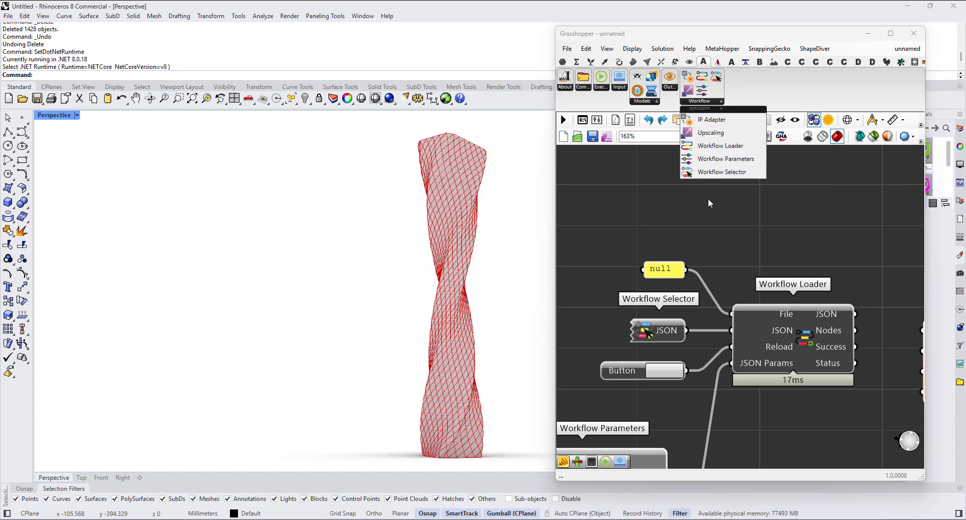
{"action": "left_click", "coordinate": [708, 198]}
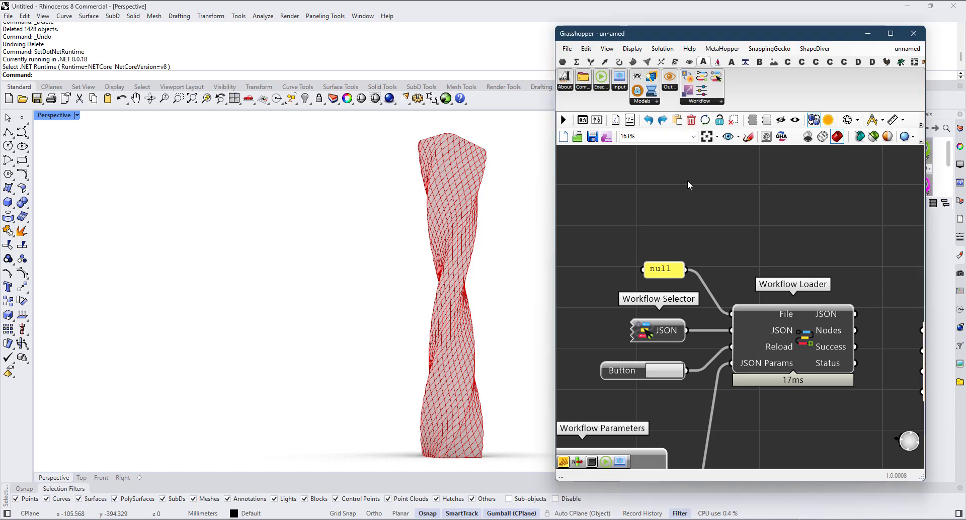
{"action": "left_click", "coordinate": [654, 102]}
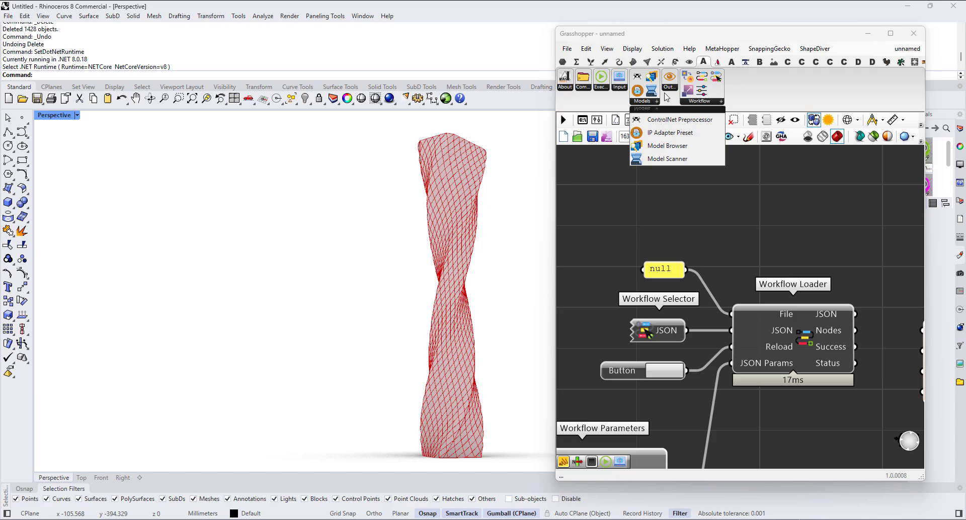
{"action": "left_click", "coordinate": [670, 88]}
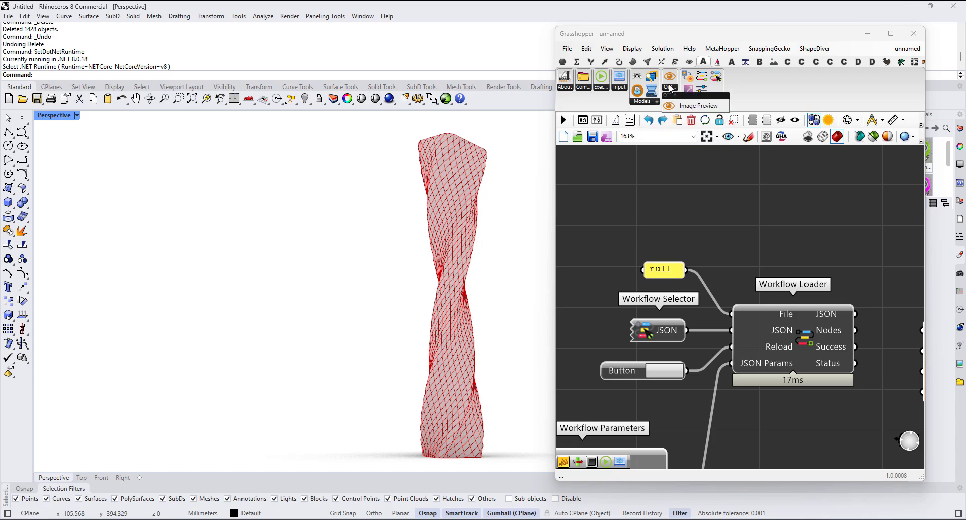
{"action": "left_click", "coordinate": [604, 88]}
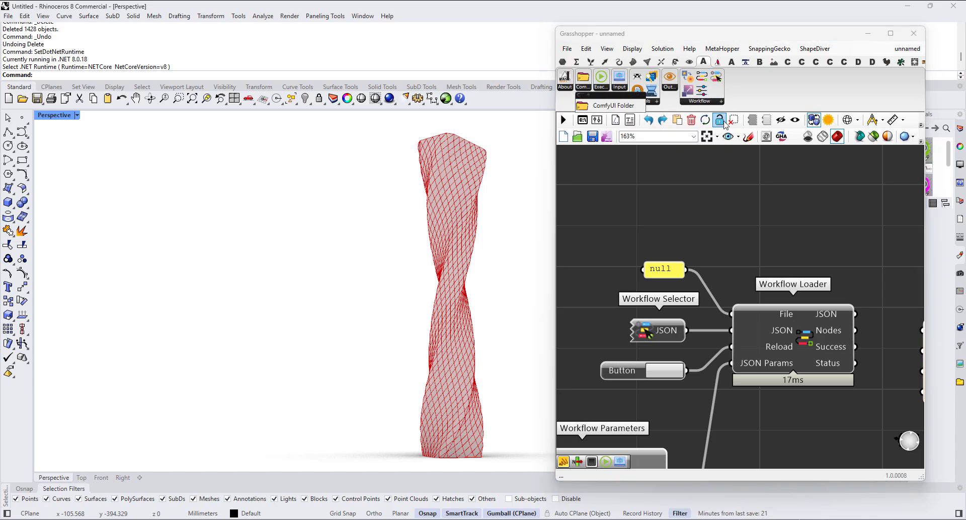
{"action": "left_click", "coordinate": [700, 103]}
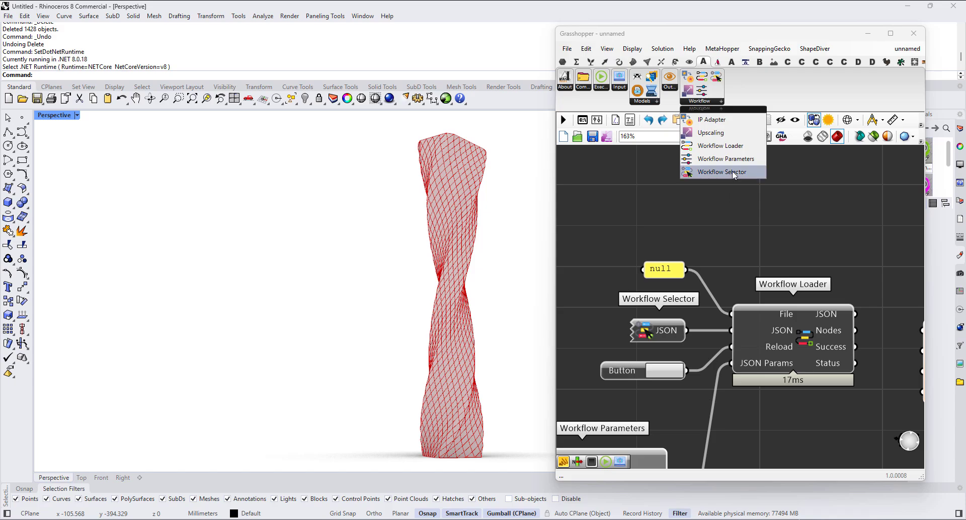
{"action": "left_click", "coordinate": [733, 173]}
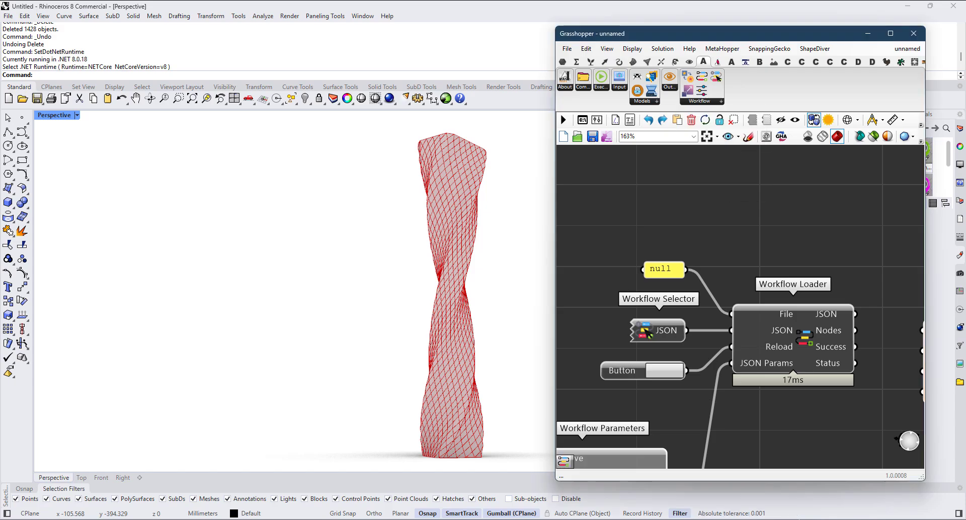
Step: Add a File Path parameter above the null panel and review its options for choosing an existing file
{"action": "double_click", "coordinate": [667, 219]}
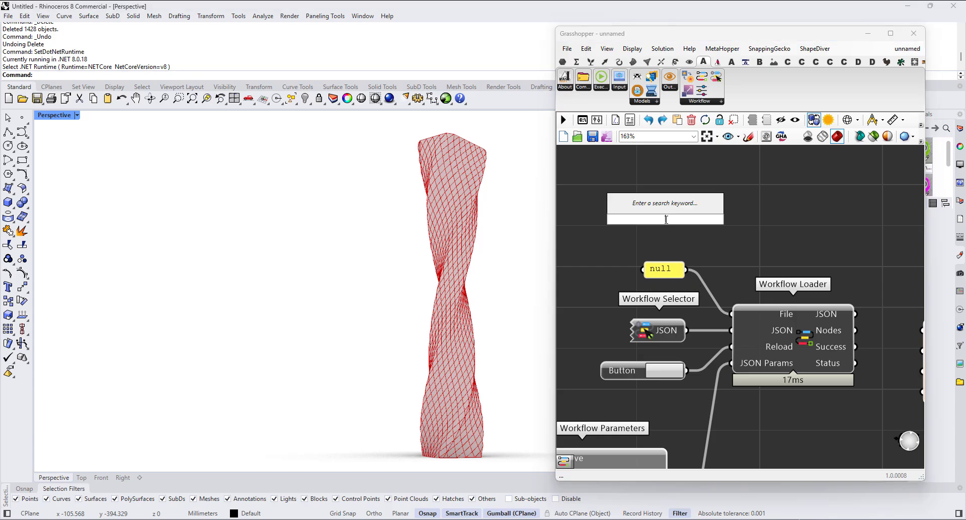
{"action": "type", "text": "\"path"}
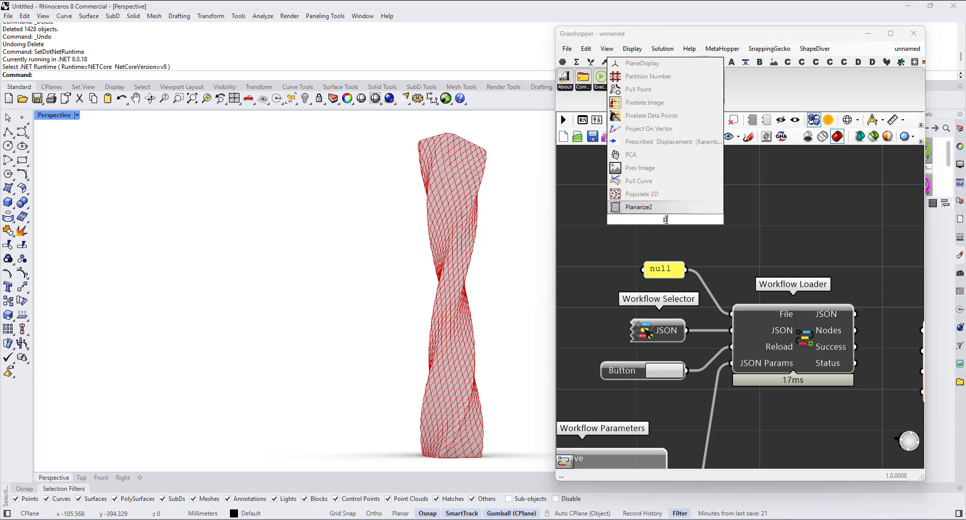
{"action": "key", "text": "Up"}
{"action": "key", "text": "Up"}
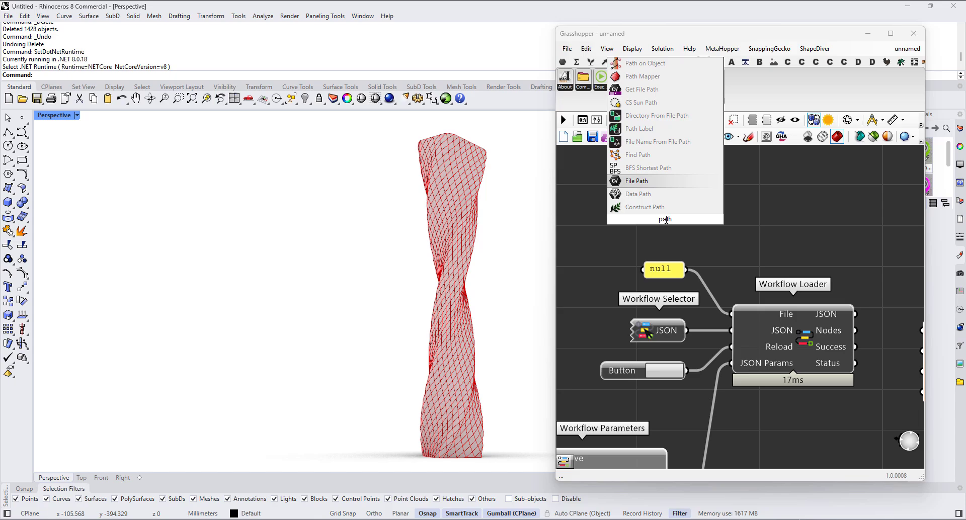
{"action": "key", "text": "Return"}
{"action": "right_click", "coordinate": [666, 220]}
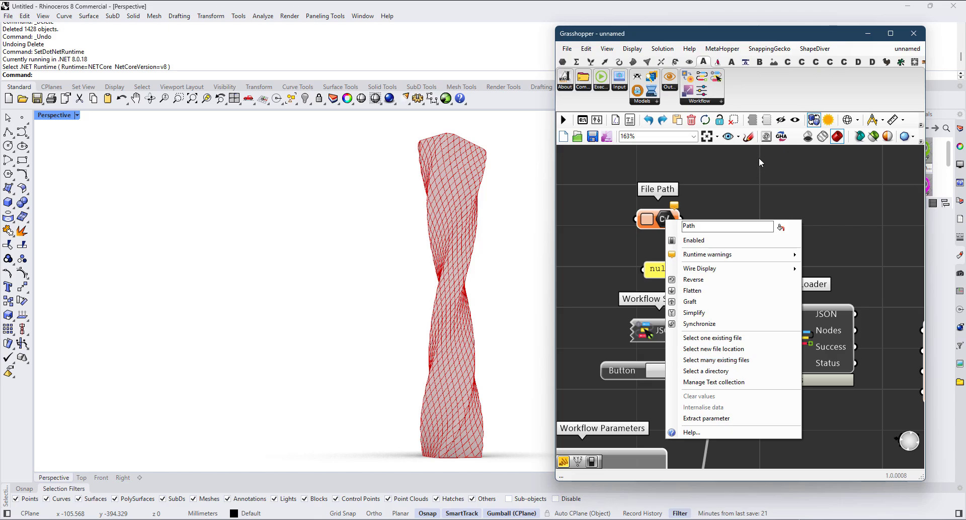
{"action": "left_click", "coordinate": [690, 216]}
{"action": "right_click", "coordinate": [672, 226]}
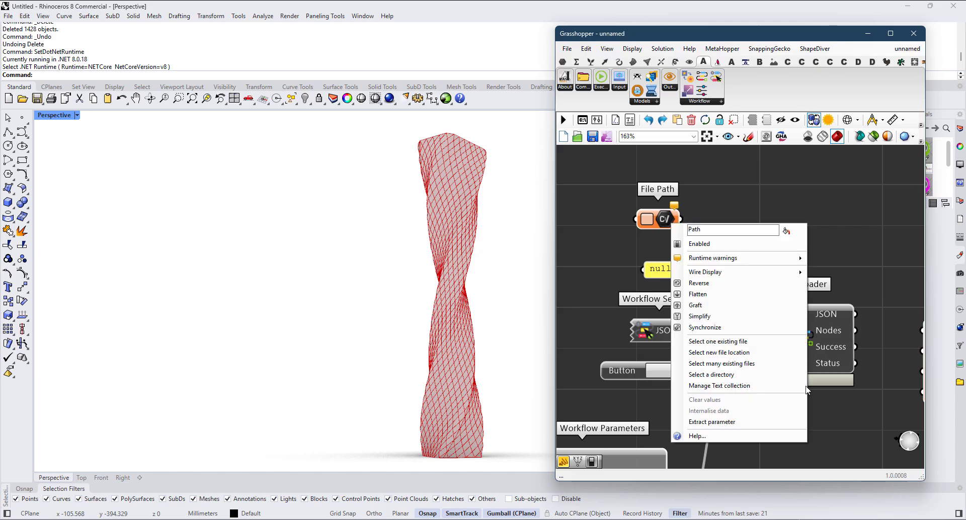
{"action": "left_click", "coordinate": [752, 203]}
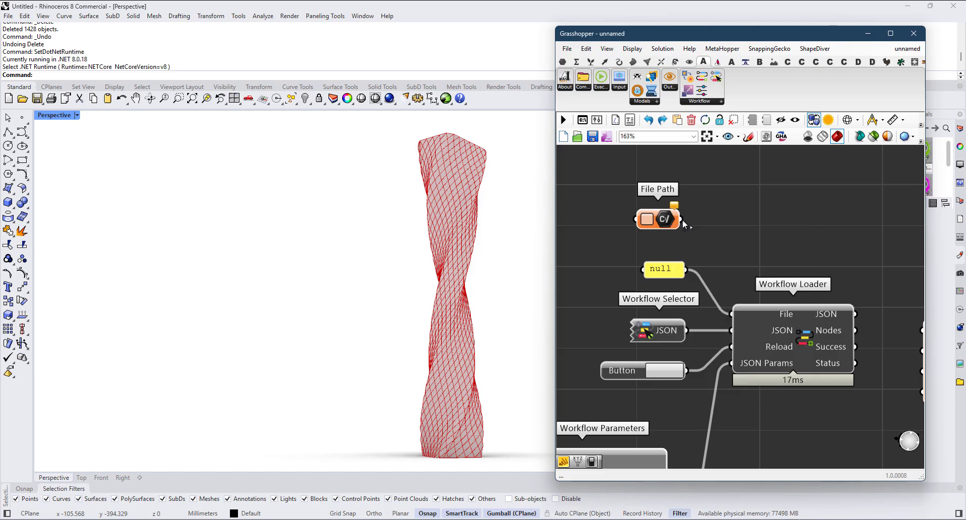
Step: Delete the unconnected File Path parameter above the null panel
{"action": "left_click", "coordinate": [674, 340]}
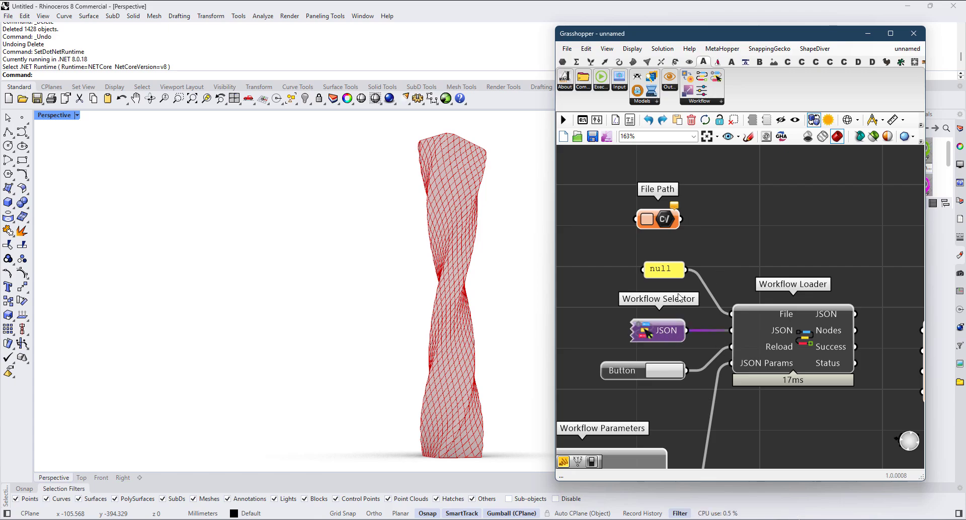
{"action": "mouse_move", "coordinate": [664, 224]}
{"action": "left_mouse_down"}
{"action": "mouse_move", "coordinate": [669, 237]}
{"action": "mouse_move", "coordinate": [667, 221]}
{"action": "left_mouse_up"}
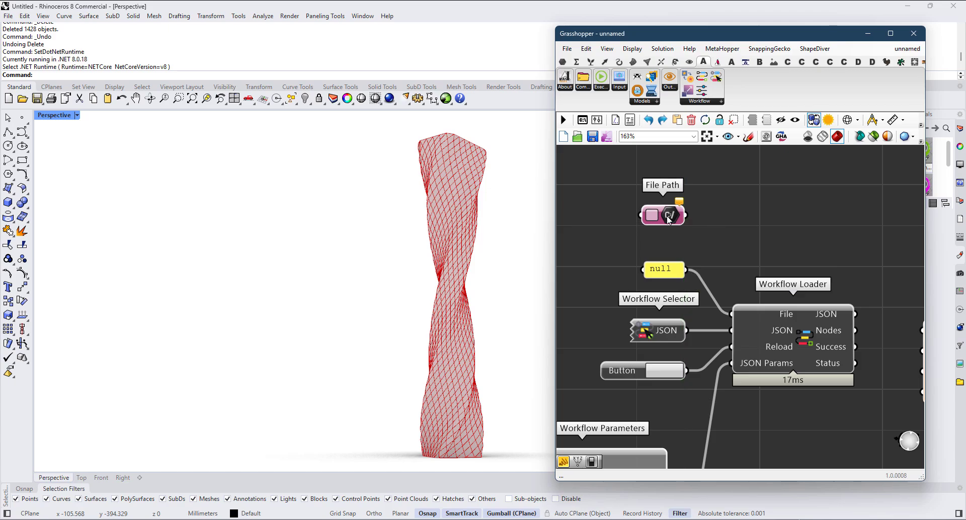
{"action": "key", "text": "Delete"}
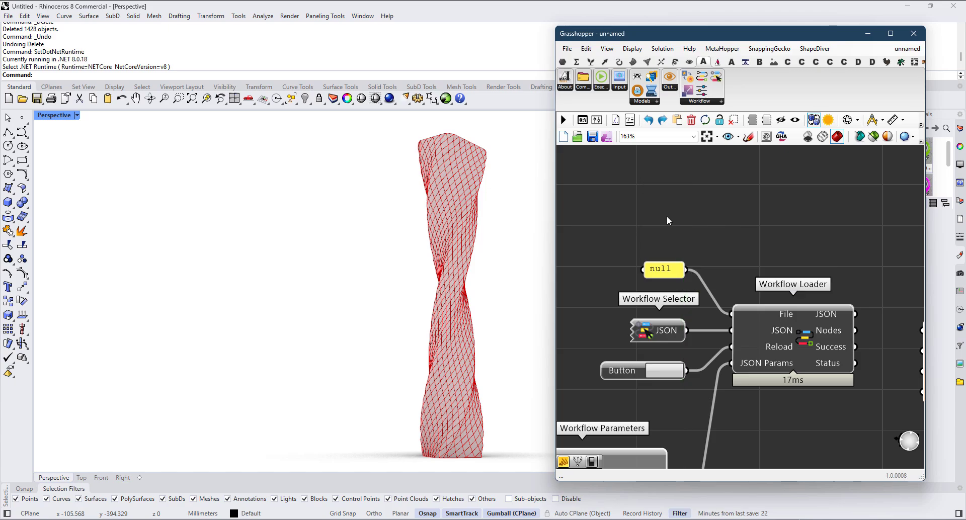
Step: Move the viewport screenshot component with its inputs and two output panels away from Workflow Parameters to free up space
{"action": "left_click", "coordinate": [673, 332]}
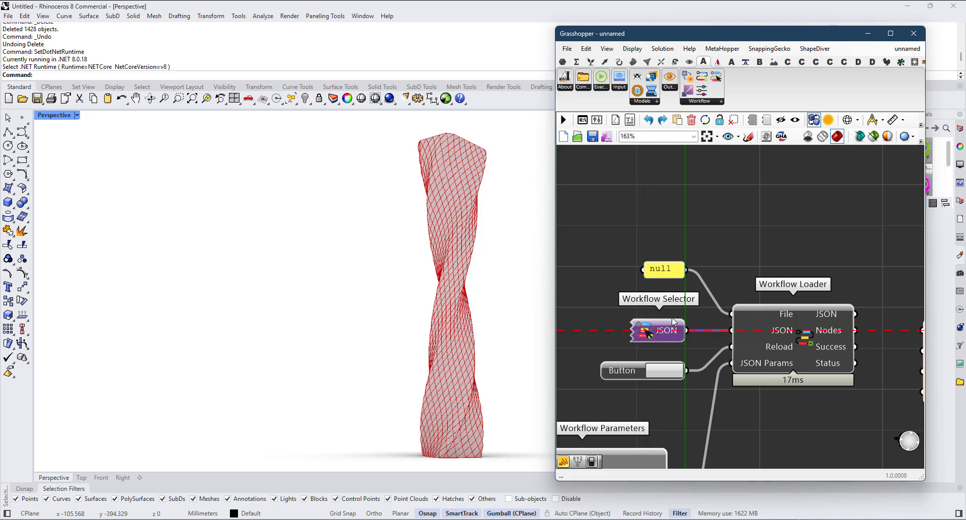
{"action": "scroll", "coordinate": [800, 339], "scroll_direction": "down", "scroll_amount": 2}
{"action": "right_click_drag", "start_coordinate": [808, 344], "coordinate": [777, 224]}
{"action": "scroll", "coordinate": [776, 223], "scroll_direction": "up", "scroll_amount": 1}
{"action": "scroll", "coordinate": [775, 222], "scroll_direction": "down", "scroll_amount": 3}
{"action": "right_click_drag", "start_coordinate": [675, 313], "coordinate": [757, 288]}
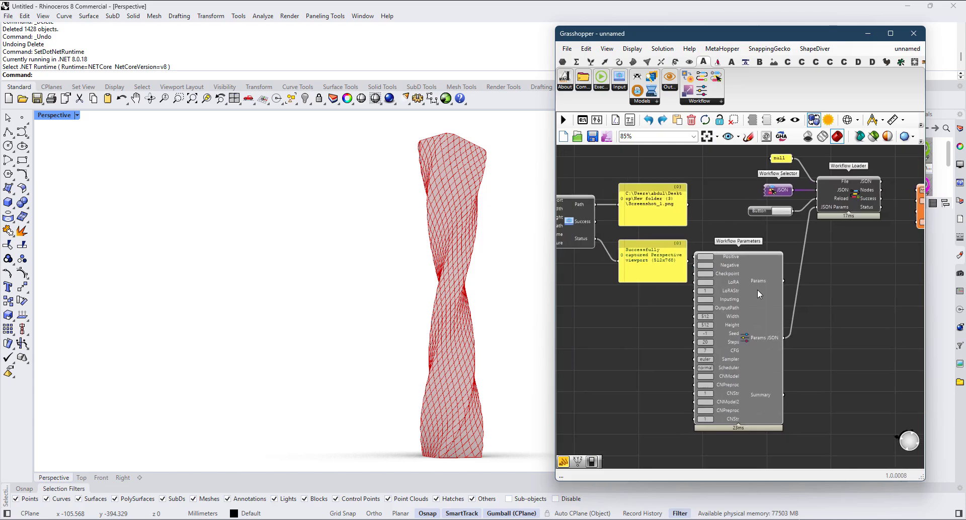
{"action": "scroll", "coordinate": [652, 298], "scroll_direction": "down", "scroll_amount": 3}
{"action": "right_click_drag", "start_coordinate": [652, 298], "coordinate": [807, 339]}
{"action": "left_click_drag", "start_coordinate": [809, 343], "coordinate": [693, 266]}
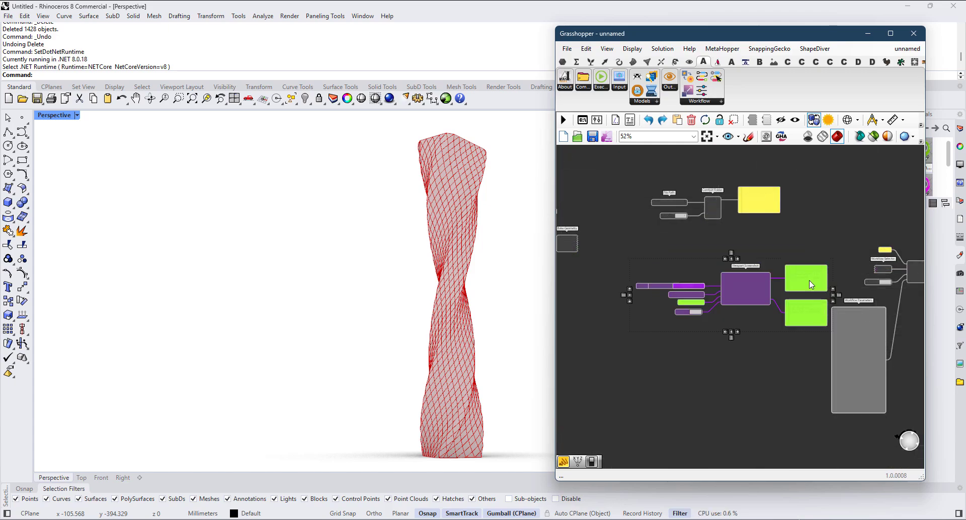
{"action": "left_click_drag", "start_coordinate": [810, 280], "coordinate": [745, 296]}
Step: Add an empty panel beside the Positive input of Workflow Parameters
{"action": "scroll", "coordinate": [829, 334], "scroll_direction": "up", "scroll_amount": 5}
{"action": "double_click", "coordinate": [717, 273]}
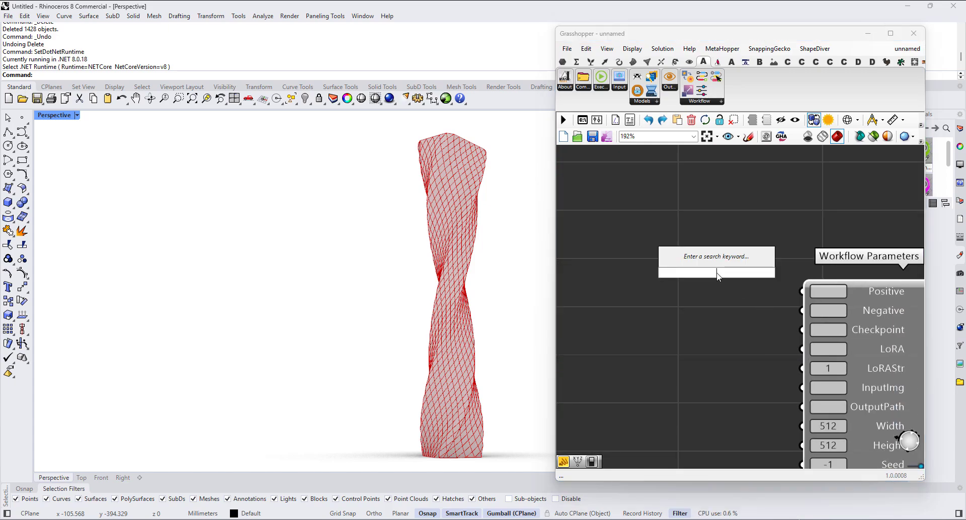
{"action": "type", "text": "//"}
{"action": "key", "text": "Return"}
{"action": "scroll", "coordinate": [718, 274], "scroll_direction": "up", "scroll_amount": 1}
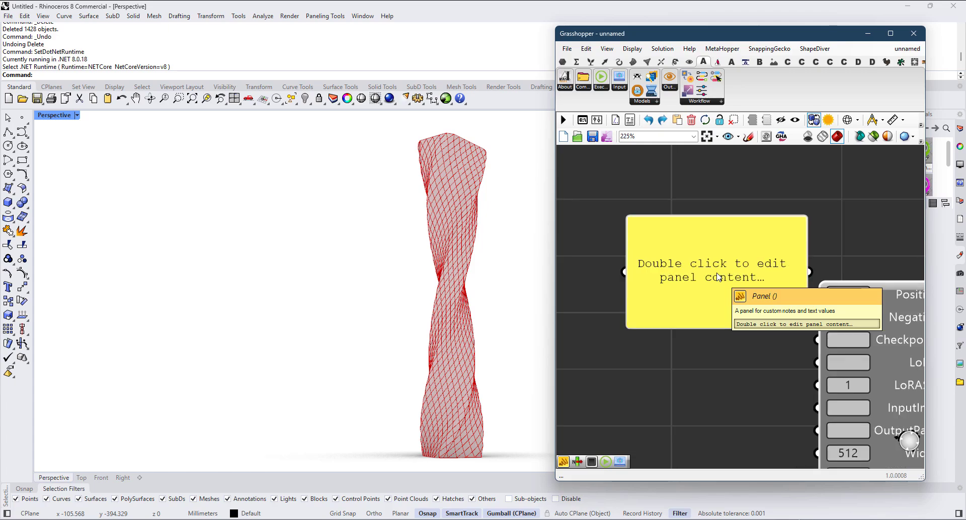
Step: Enter the prompt "architecture, building, tower, glass, sunset, hd, 4k, best quality" in the empty panel
{"action": "double_click", "coordinate": [718, 273]}
{"action": "type", "text": "archu"}
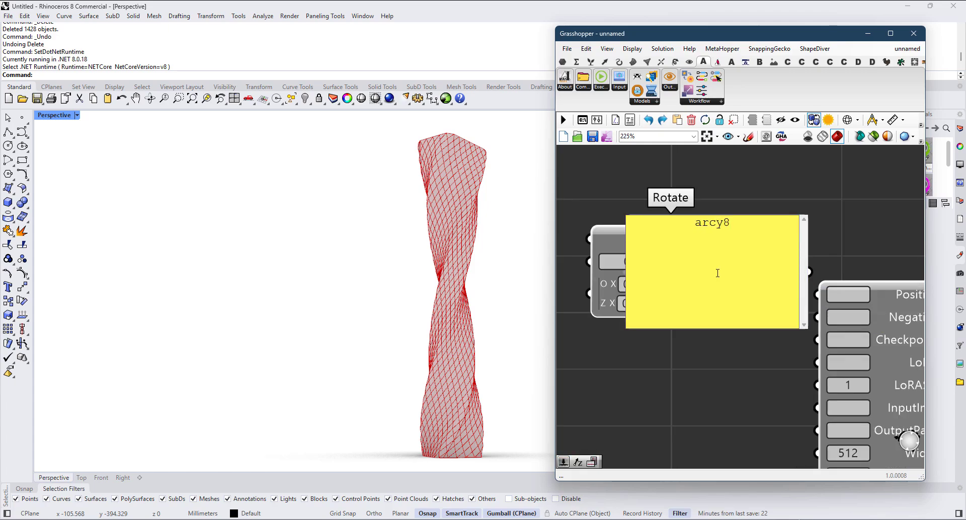
{"action": "key", "text": "BackSpace"}
{"action": "type", "text": "ite"}
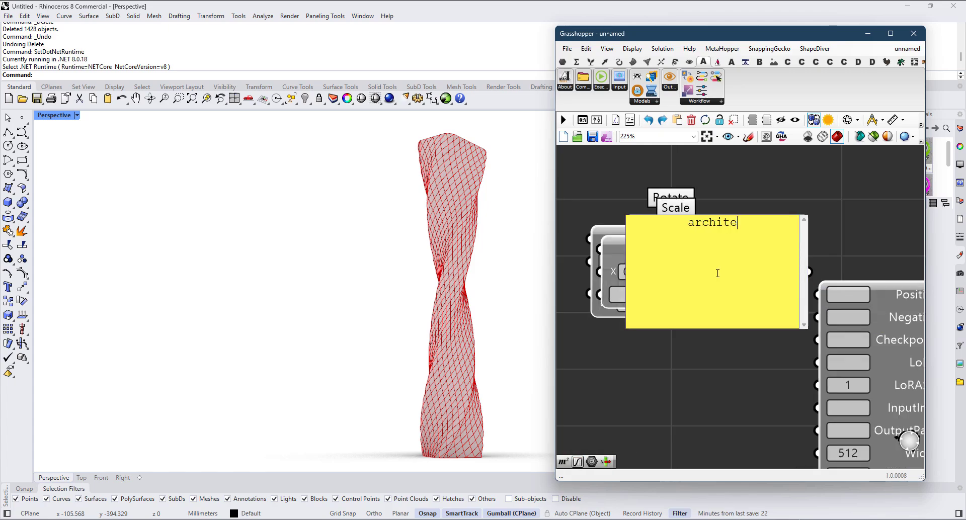
{"action": "type", "text": "cture, buildi"}
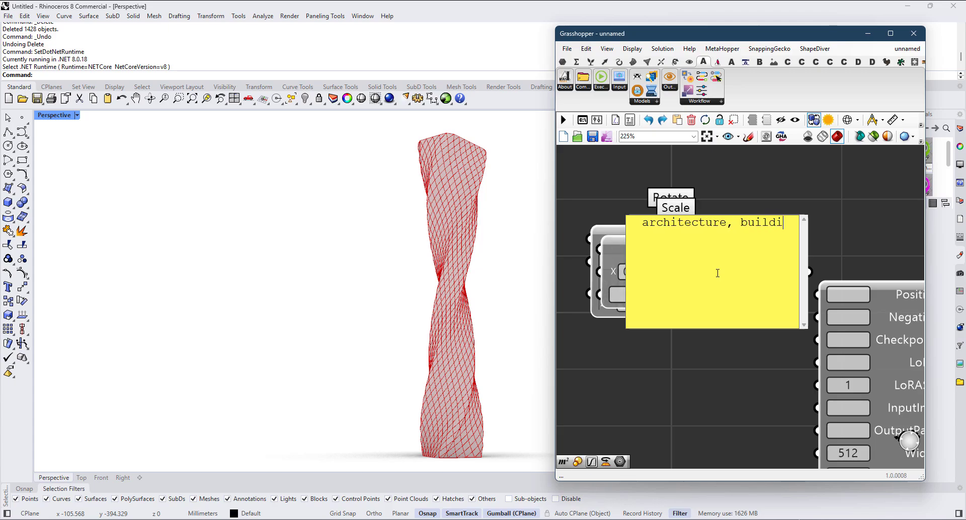
{"action": "type", "text": "ng, tower, "}
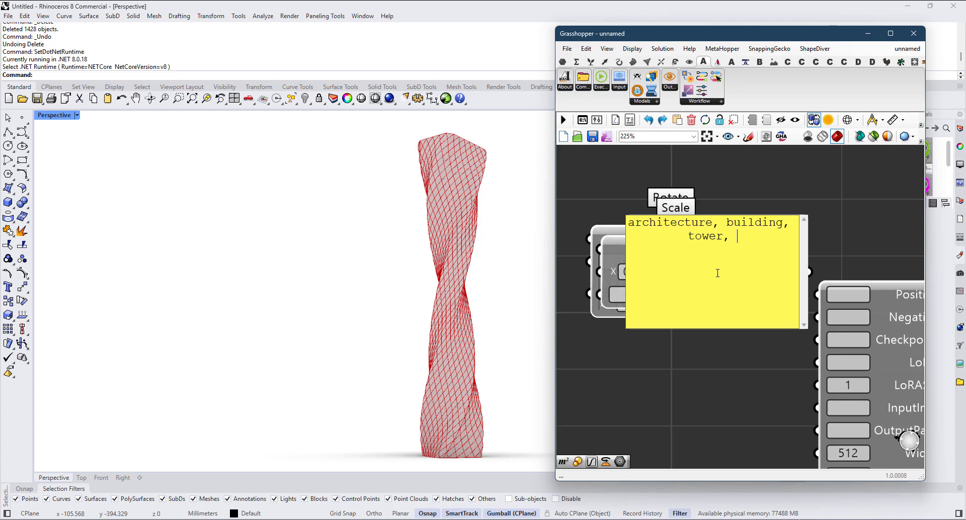
{"action": "type", "text": "glass, sunset"}
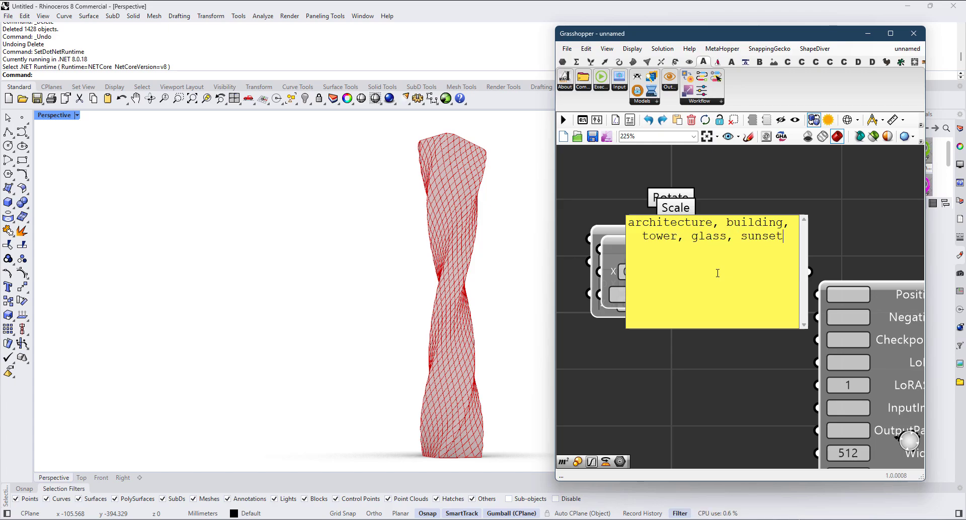
{"action": "type", "text": ", hd, 45"}
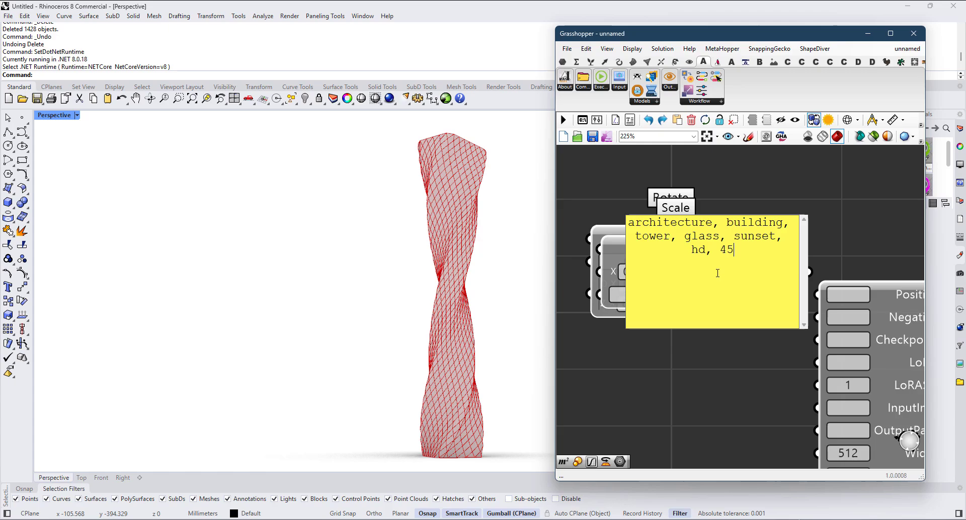
{"action": "key", "text": "BackSpace"}
{"action": "type", "text": "k, best "}
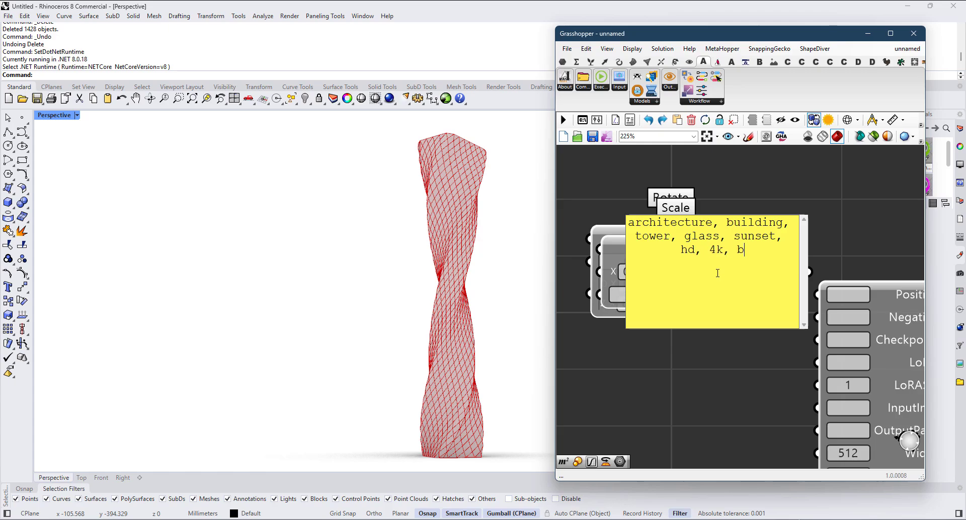
{"action": "type", "text": "quality"}
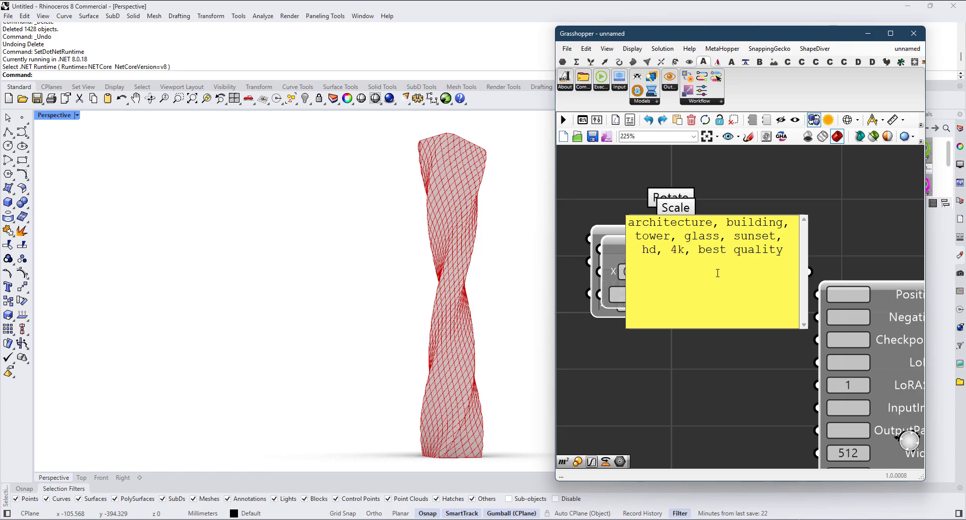
{"action": "left_click", "coordinate": [756, 190]}
Step: Move the prompt panel aside and delete the stray Rotate, Scale and Merge components that were behind it
{"action": "left_click_drag", "start_coordinate": [767, 252], "coordinate": [730, 471]}
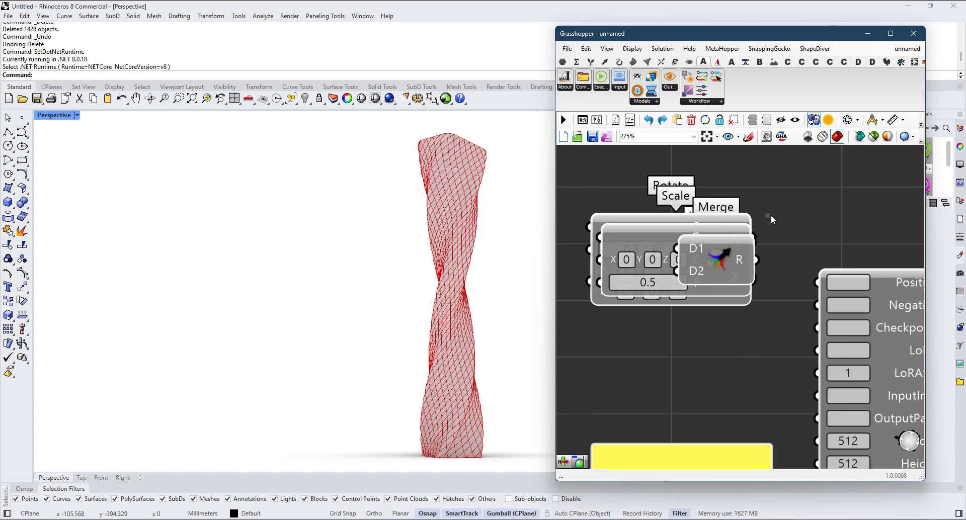
{"action": "left_click_drag", "start_coordinate": [771, 215], "coordinate": [672, 310]}
{"action": "key", "text": "Delete"}
Step: Place the architecture prompt panel beside Workflow Parameters and connect it to the Positive input
{"action": "right_click_drag", "start_coordinate": [678, 444], "coordinate": [680, 360]}
{"action": "left_click_drag", "start_coordinate": [650, 406], "coordinate": [600, 205]}
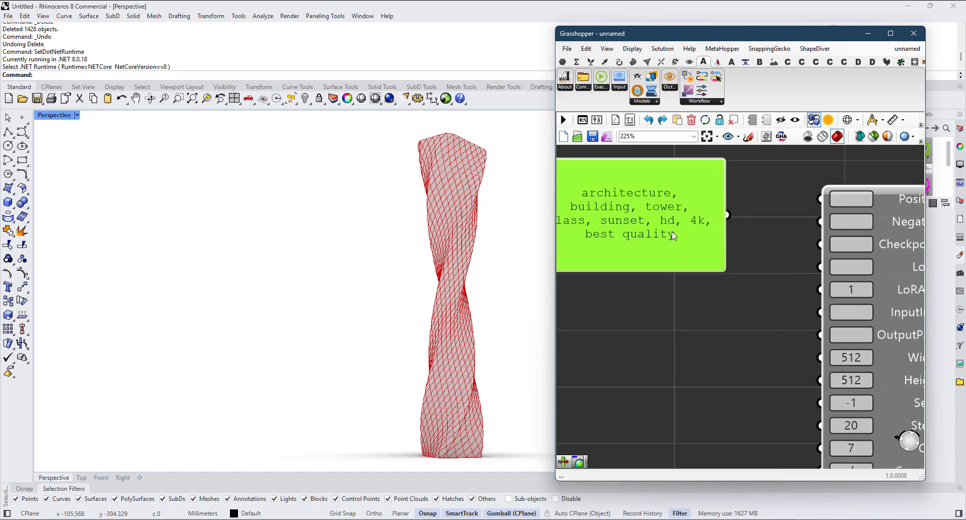
{"action": "scroll", "coordinate": [679, 239], "scroll_direction": "down", "scroll_amount": 1}
{"action": "right_click_drag", "start_coordinate": [680, 239], "coordinate": [673, 265]}
{"action": "left_click_drag", "start_coordinate": [741, 253], "coordinate": [791, 230]}
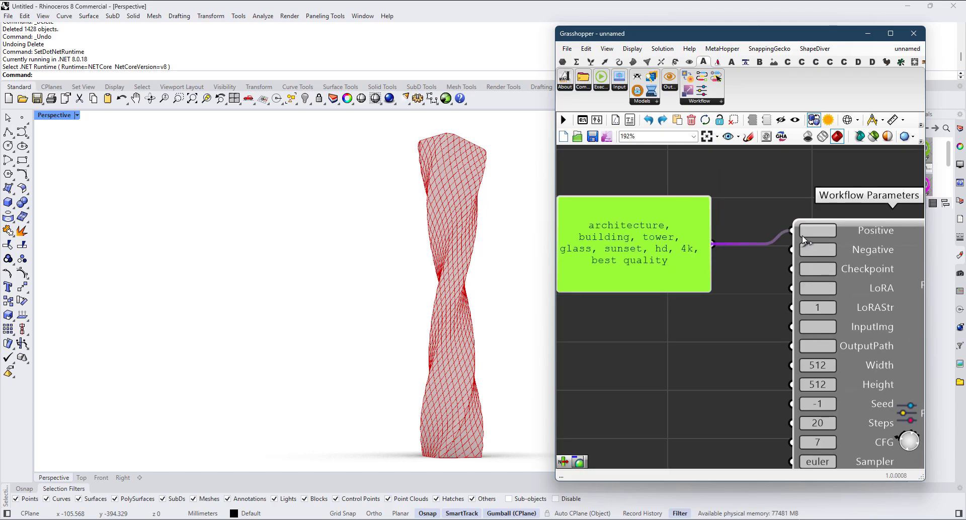
{"action": "left_click_drag", "start_coordinate": [673, 245], "coordinate": [682, 218]}
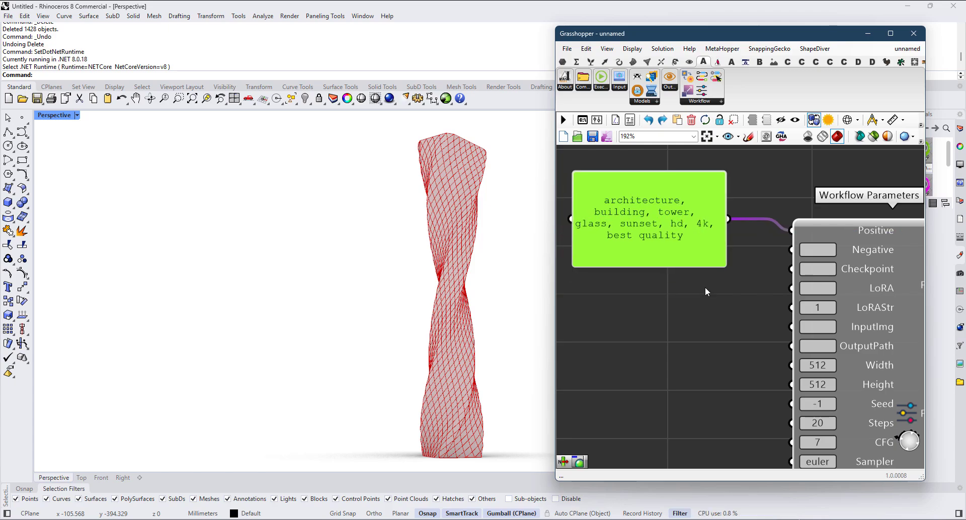
Step: Add a panel reading "cartoon, bad hands, bad quality" below the positive prompt and move it down, clear of the stray components
{"action": "right_click_drag", "start_coordinate": [705, 286], "coordinate": [692, 264]}
{"action": "double_click", "coordinate": [692, 264]}
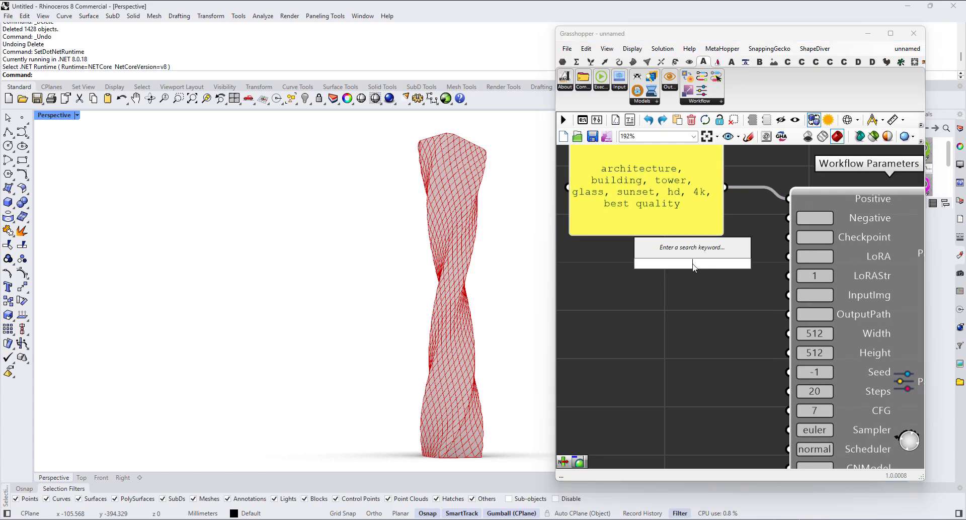
{"action": "type", "text": "panel"}
{"action": "key", "text": "Return"}
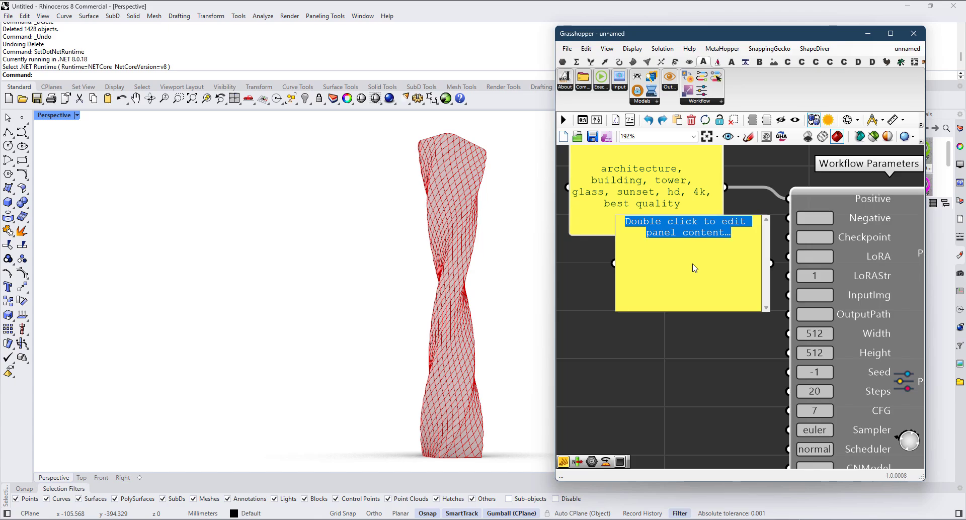
{"action": "type", "text": "cartoon, "}
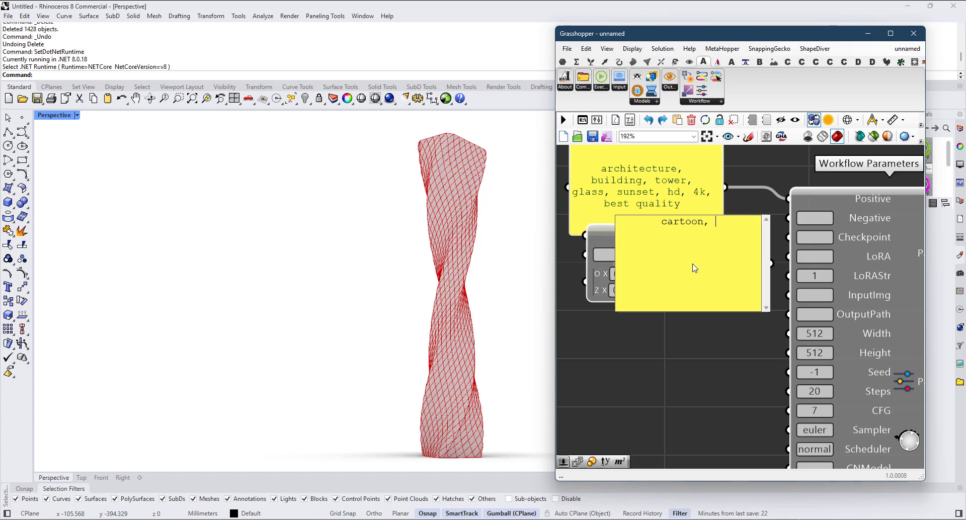
{"action": "type", "text": "bad hands,"}
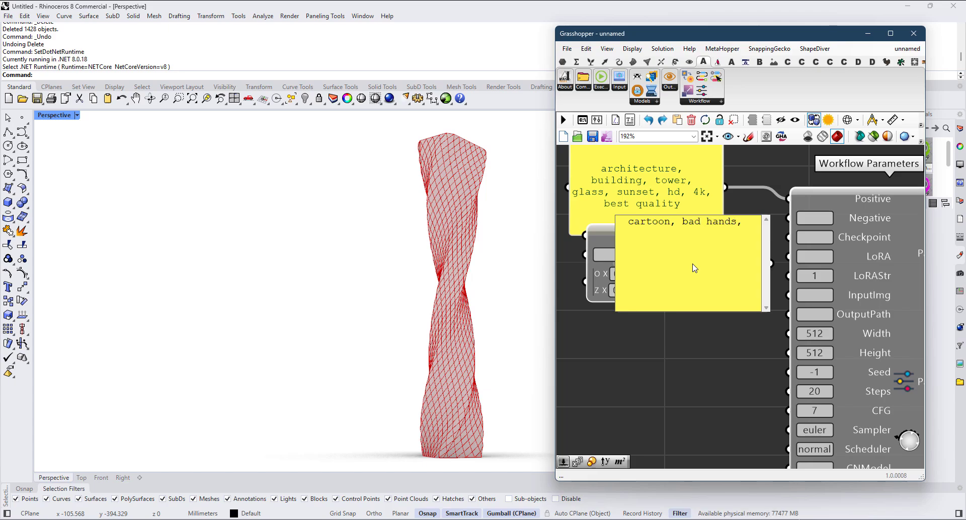
{"action": "type", "text": " bad quality"}
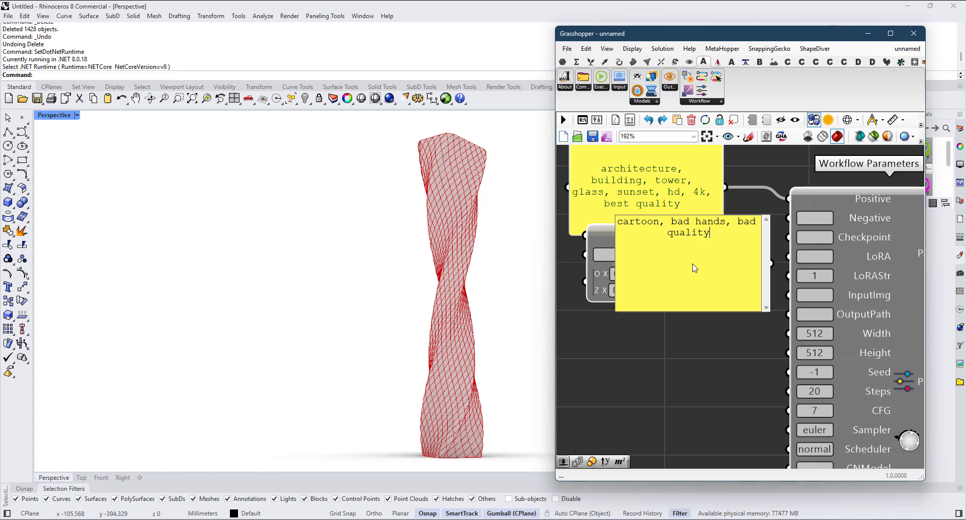
{"action": "left_click", "coordinate": [708, 344]}
{"action": "left_click_drag", "start_coordinate": [735, 265], "coordinate": [706, 420]}
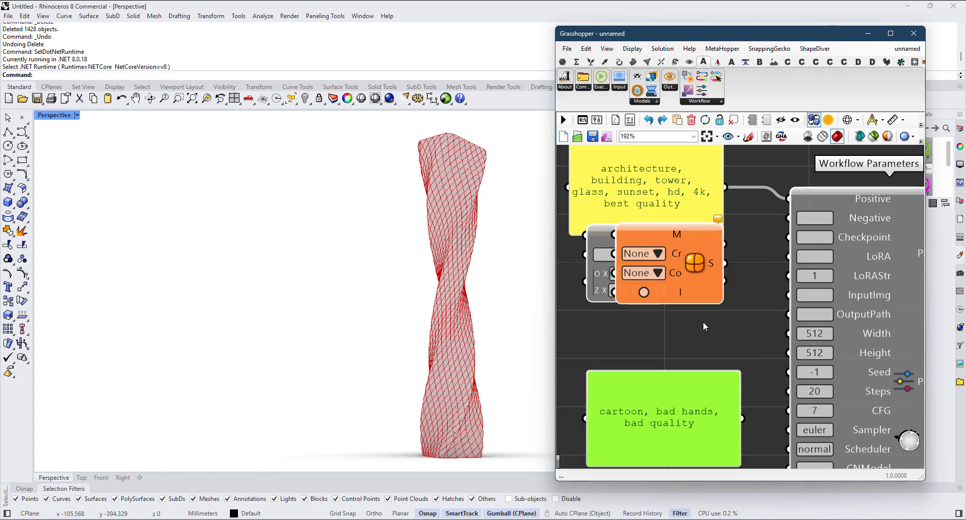
{"action": "left_click_drag", "start_coordinate": [703, 322], "coordinate": [654, 269]}
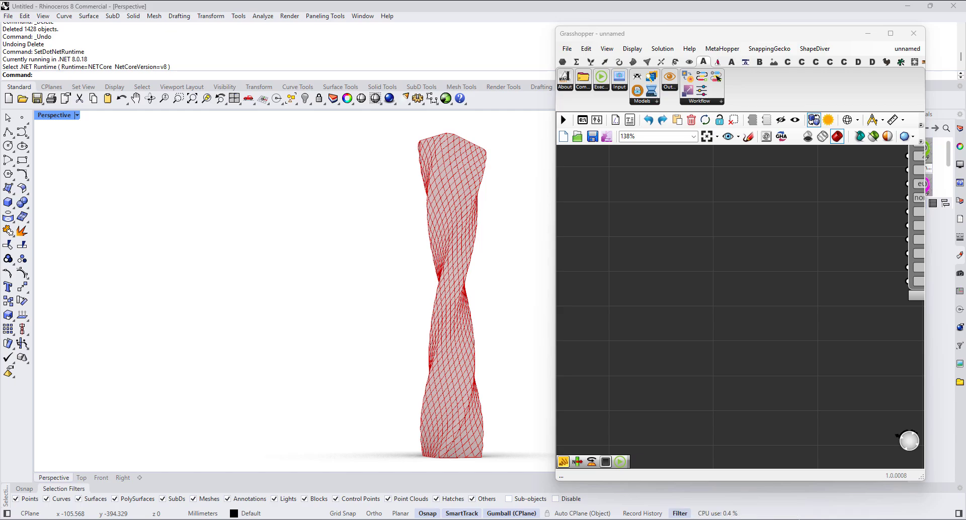
Step: Place a Model Browser component on an empty area of the canvas and a Model Scanner component below it
{"action": "left_click", "coordinate": [654, 101]}
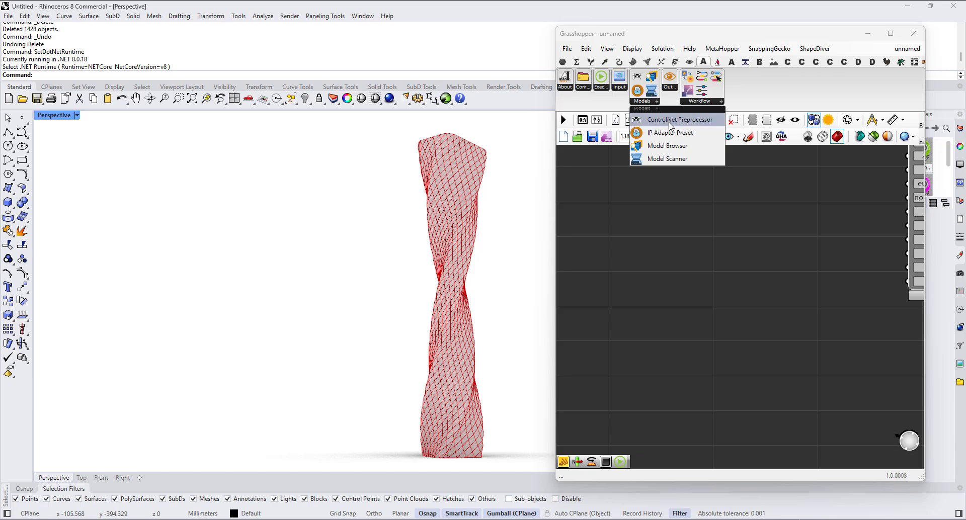
{"action": "left_click", "coordinate": [667, 146]}
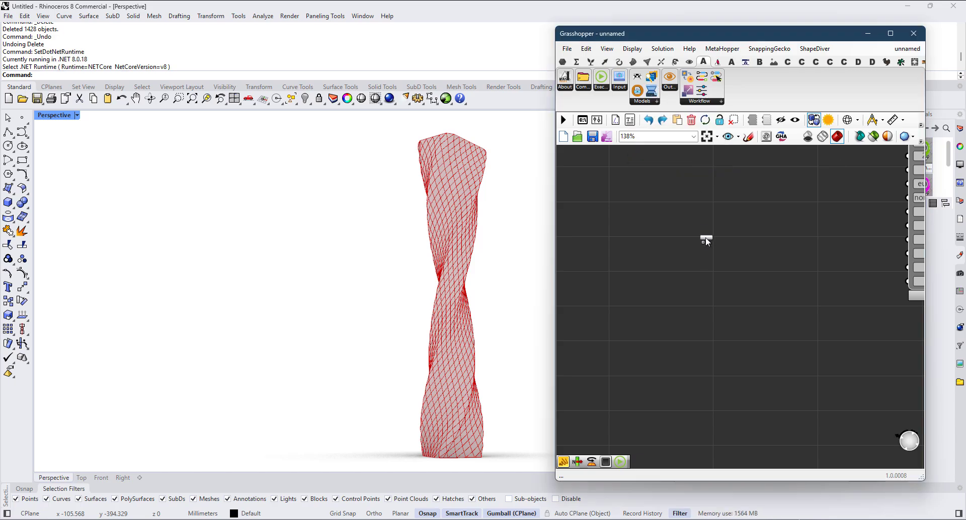
{"action": "left_click", "coordinate": [705, 238]}
{"action": "left_click", "coordinate": [649, 102]}
{"action": "left_click", "coordinate": [664, 164]}
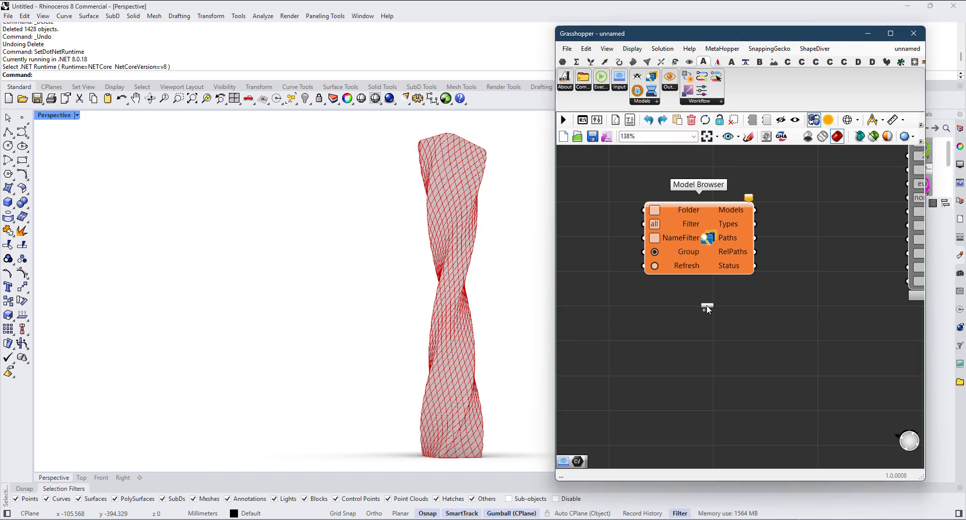
{"action": "left_click", "coordinate": [681, 370]}
{"action": "scroll", "coordinate": [745, 301], "scroll_direction": "down", "scroll_amount": 2}
{"action": "scroll", "coordinate": [744, 302], "scroll_direction": "up", "scroll_amount": 2}
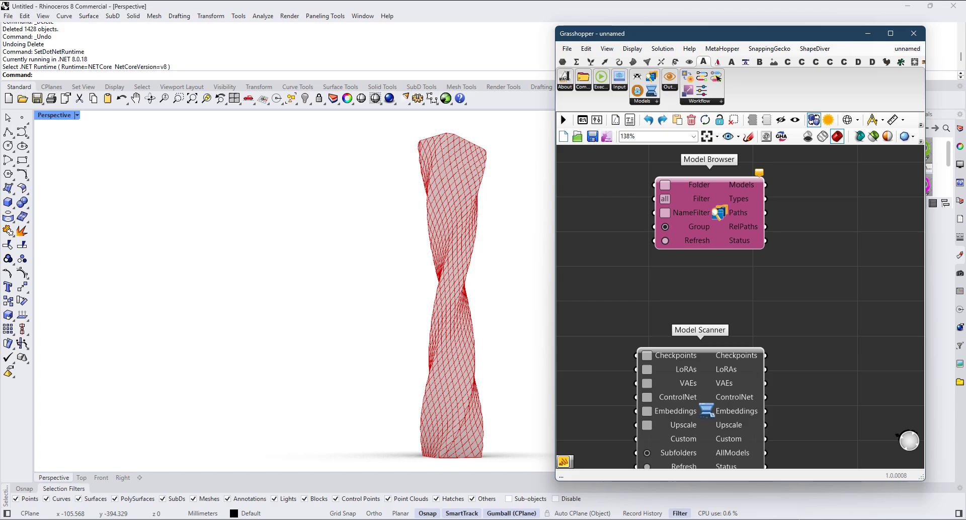
Step: Put the File Explorer path "D:\Stable Diffusion\SD\CU Models" into a new panel and connect it to Model Browser's Folder input
{"action": "left_click_drag", "start_coordinate": [965, 186], "coordinate": [711, 190]}
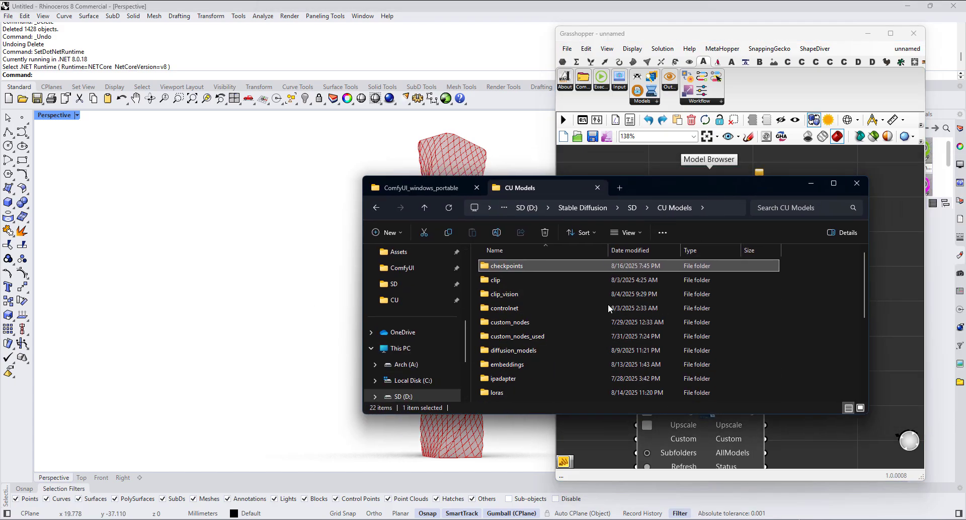
{"action": "left_click_drag", "start_coordinate": [704, 191], "coordinate": [965, 189]}
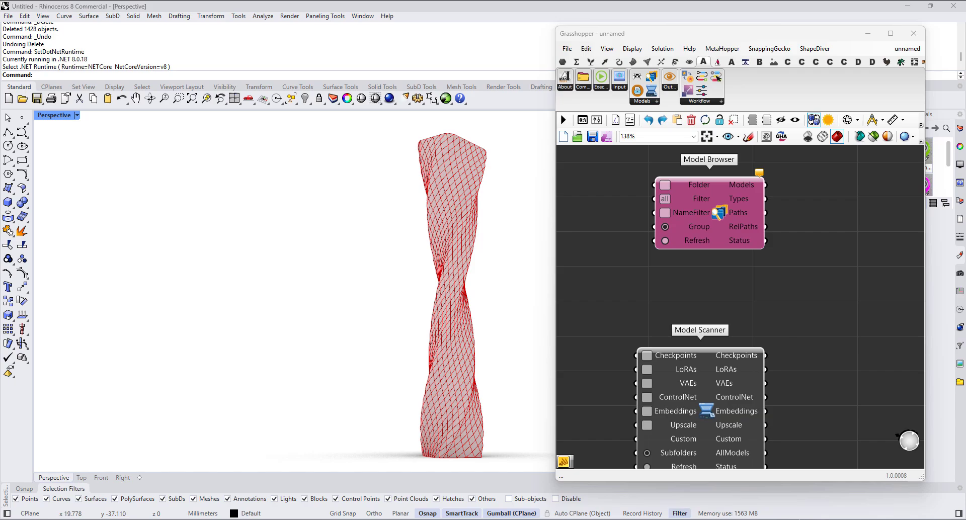
{"action": "right_click_drag", "start_coordinate": [708, 198], "coordinate": [793, 227]}
{"action": "right_click", "coordinate": [675, 223]}
{"action": "double_click", "coordinate": [615, 216]}
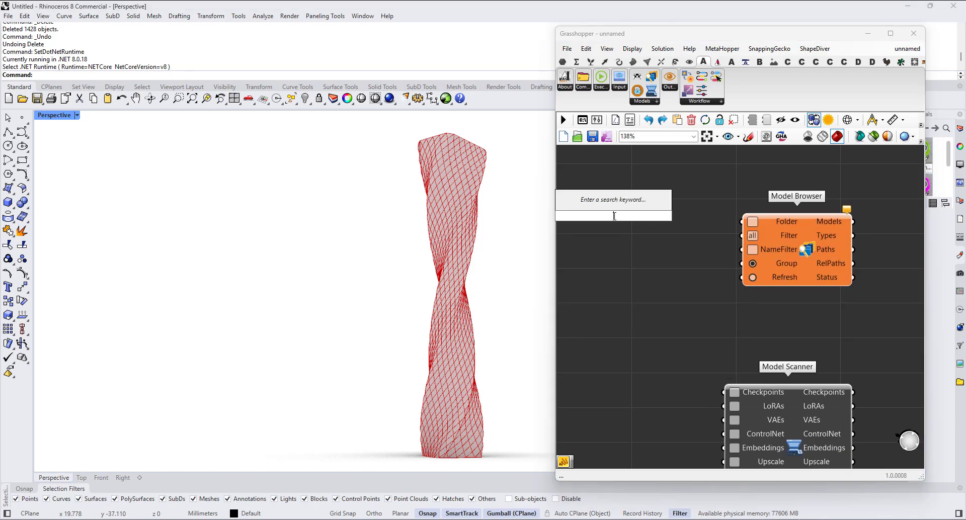
{"action": "type", "text": "//"}
{"action": "key", "text": "Return"}
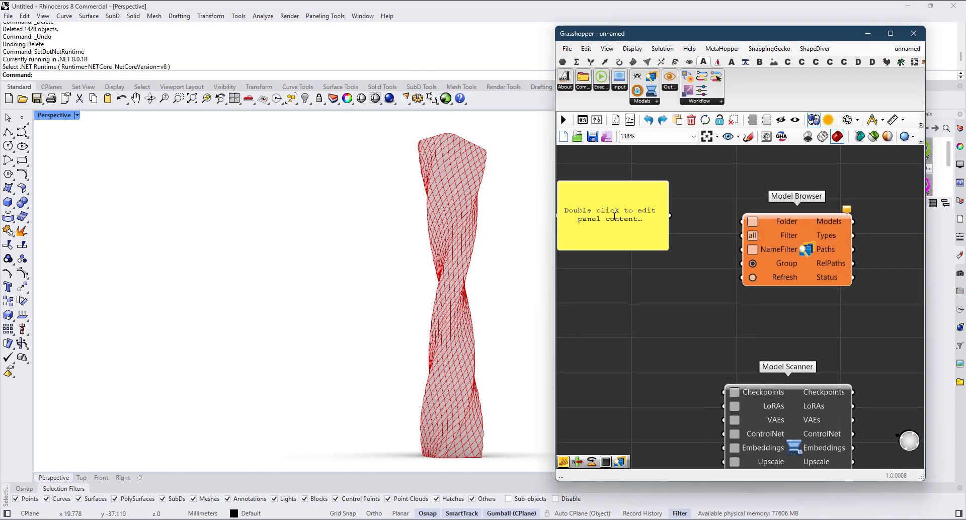
{"action": "double_click", "coordinate": [615, 217]}
{"action": "type", "text": "D:\\Stable Diffusion\\SD\\CU Models"}
{"action": "left_click", "coordinate": [648, 290]}
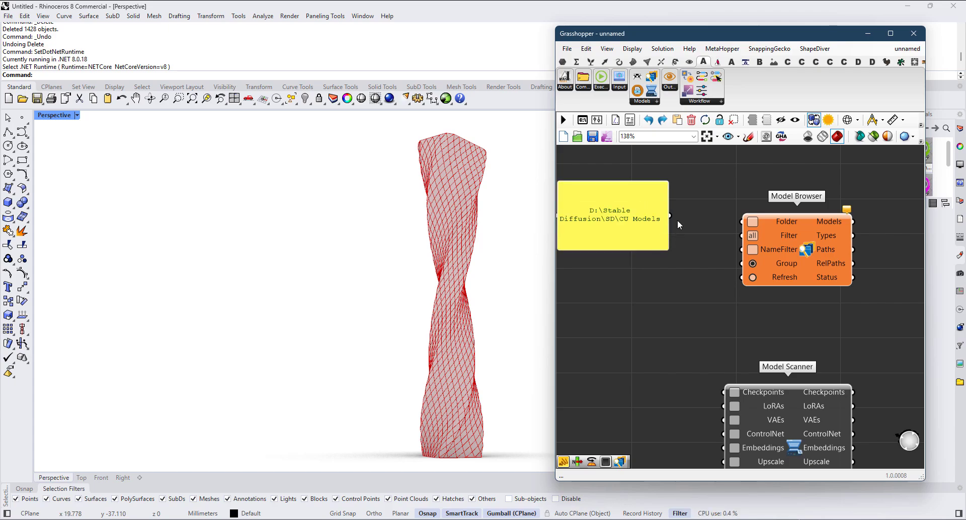
{"action": "left_click_drag", "start_coordinate": [669, 215], "coordinate": [742, 221]}
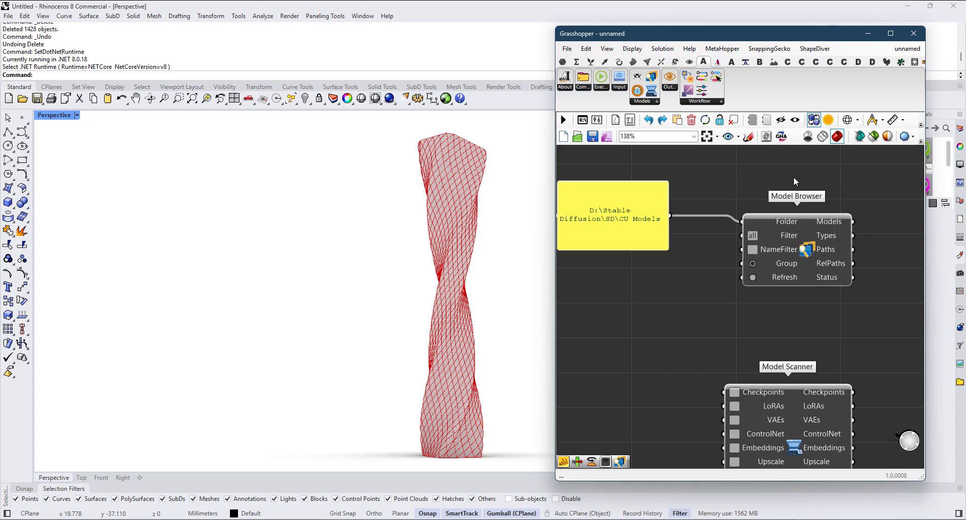
{"action": "double_click", "coordinate": [692, 274]}
{"action": "type", "text": "\"C"}
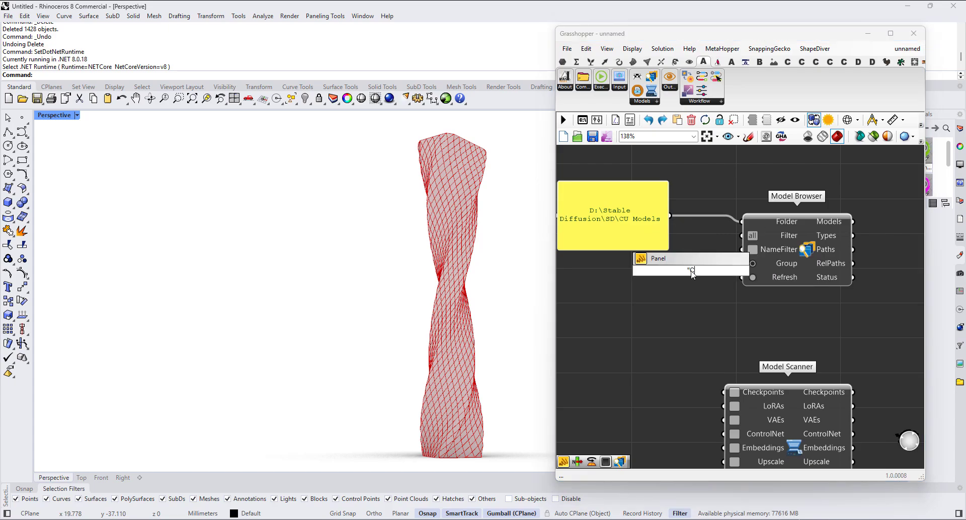
{"action": "type", "text": "heckpoints"}
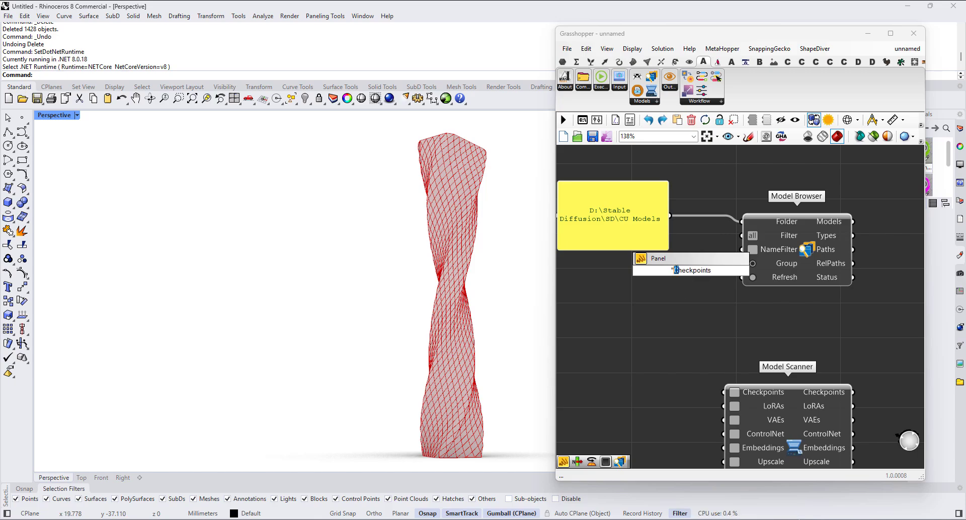
{"action": "type", "text": "c"}
{"action": "left_click", "coordinate": [675, 307]}
Step: Add a panel containing "checkpoints" below the folder path panel and connect it to Model Browser's Filter input
{"action": "double_click", "coordinate": [661, 293]}
{"action": "type", "text": "c"}
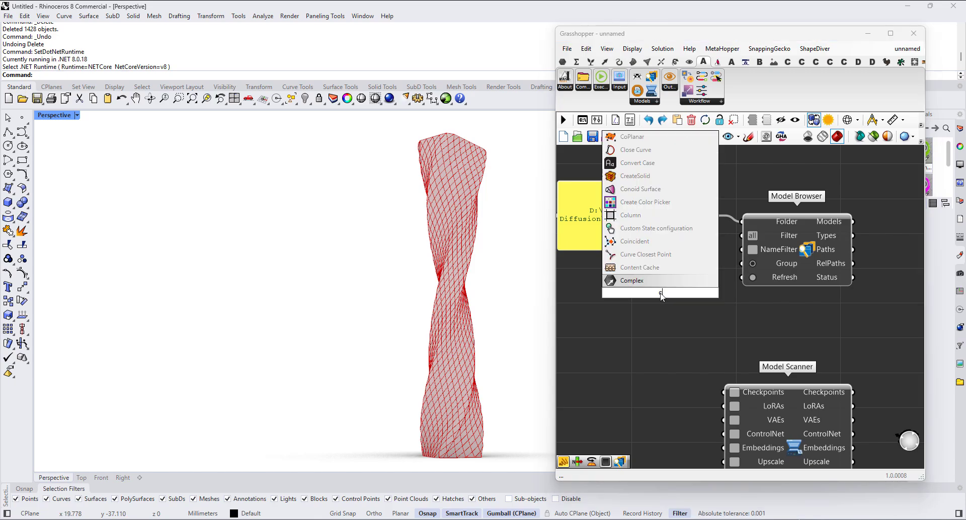
{"action": "key", "text": "BackSpace"}
{"action": "type", "text": "\"checkpoints"}
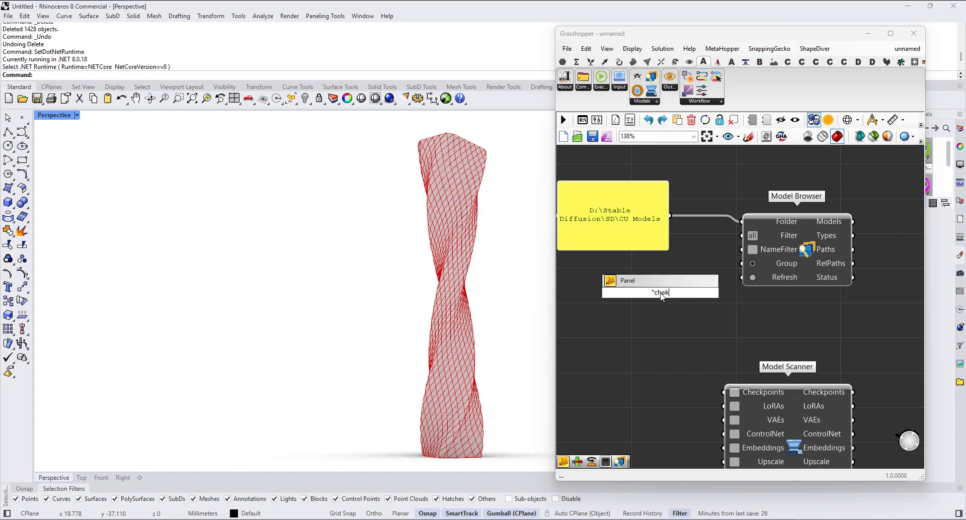
{"action": "key", "text": "Return"}
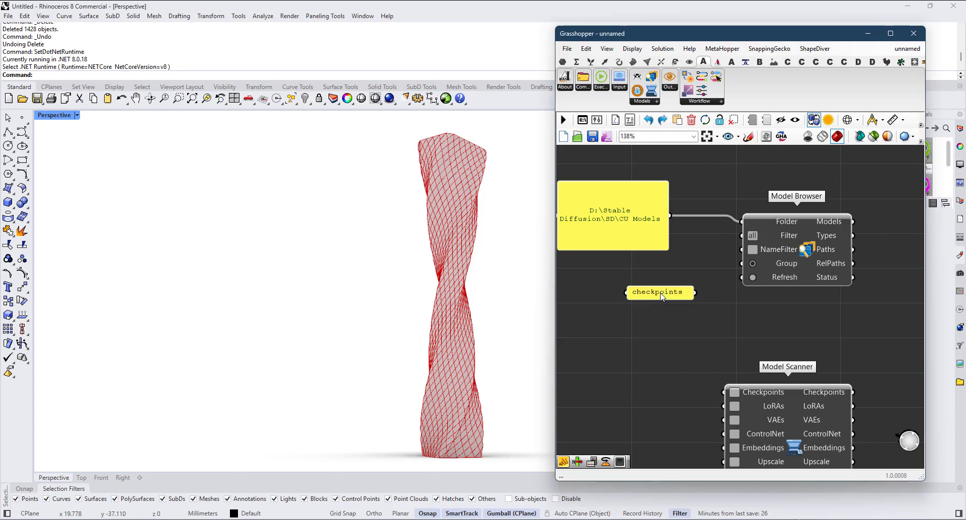
{"action": "left_click_drag", "start_coordinate": [696, 292], "coordinate": [774, 242]}
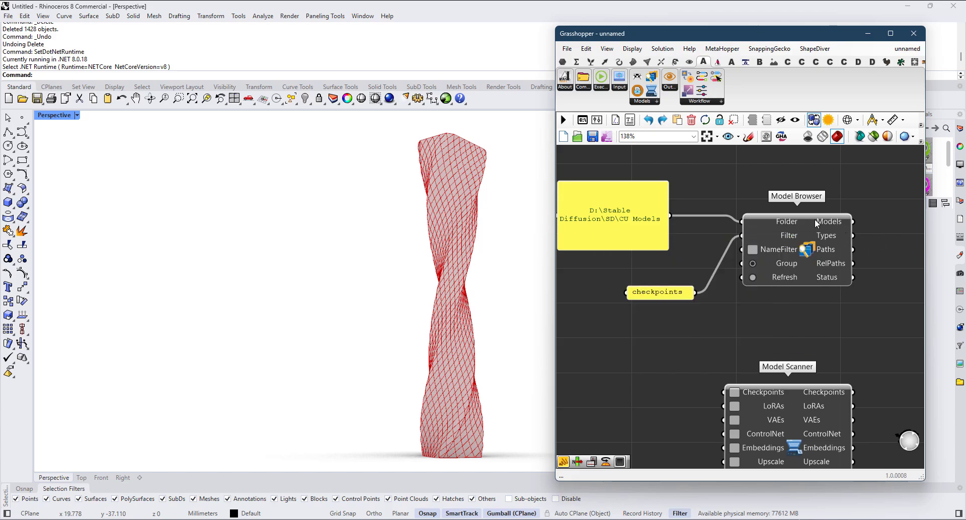
{"action": "mouse_move", "coordinate": [833, 221]}
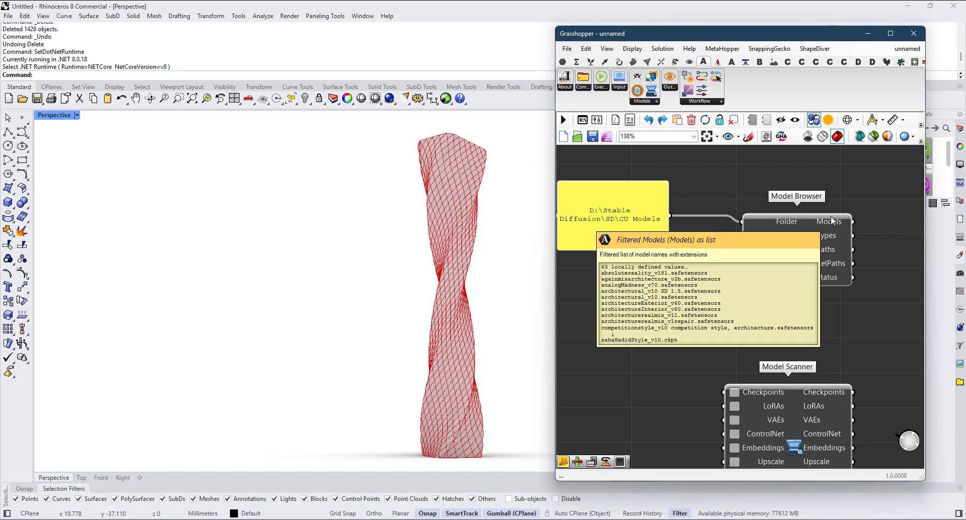
Step: Change the panel feeding Model Browser's Filter input to "loras" and inspect the Models output
{"action": "left_click_drag", "start_coordinate": [728, 314], "coordinate": [663, 297]}
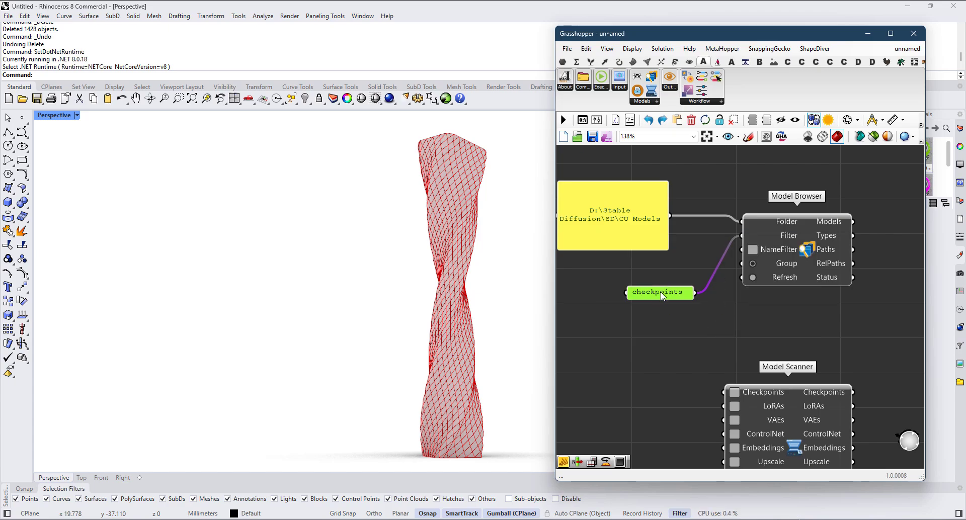
{"action": "double_click", "coordinate": [662, 297]}
{"action": "type", "text": "lora"}
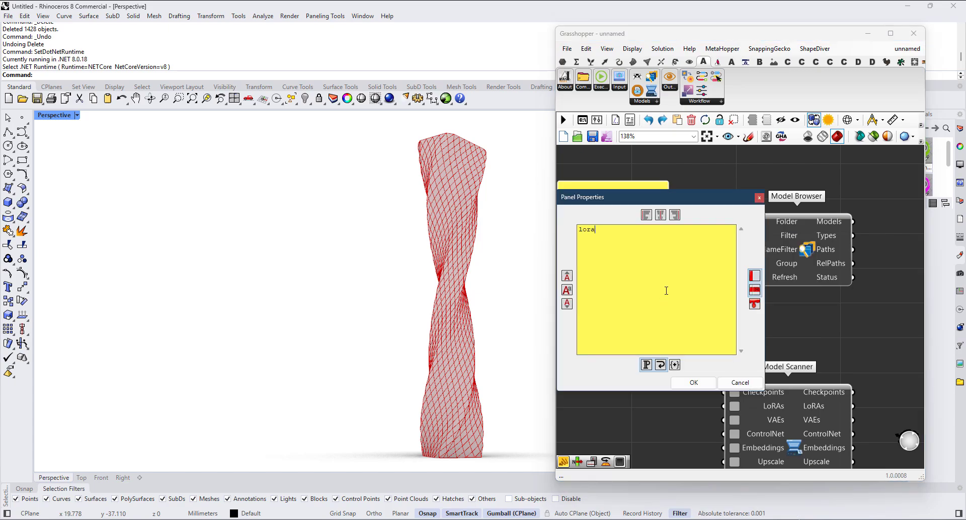
{"action": "left_click", "coordinate": [694, 383]}
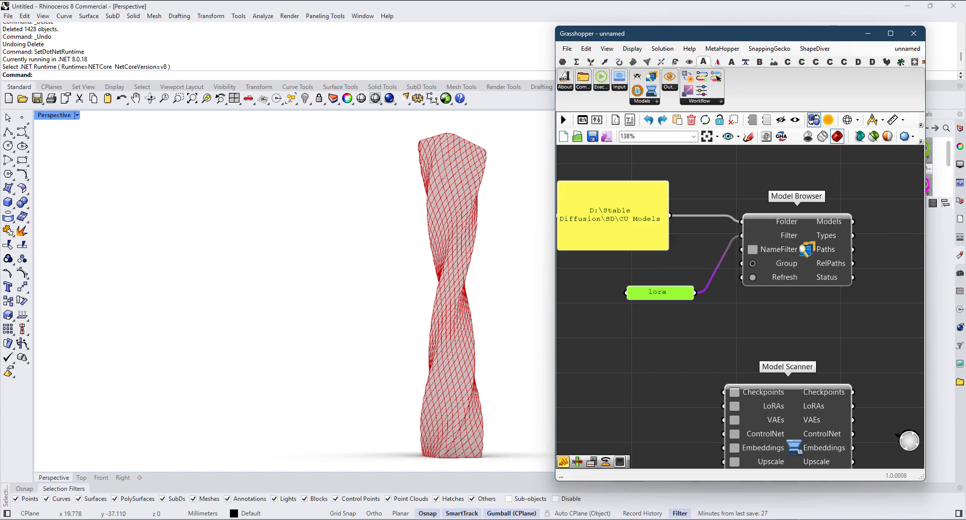
{"action": "double_click", "coordinate": [669, 296]}
{"action": "type", "text": "s"}
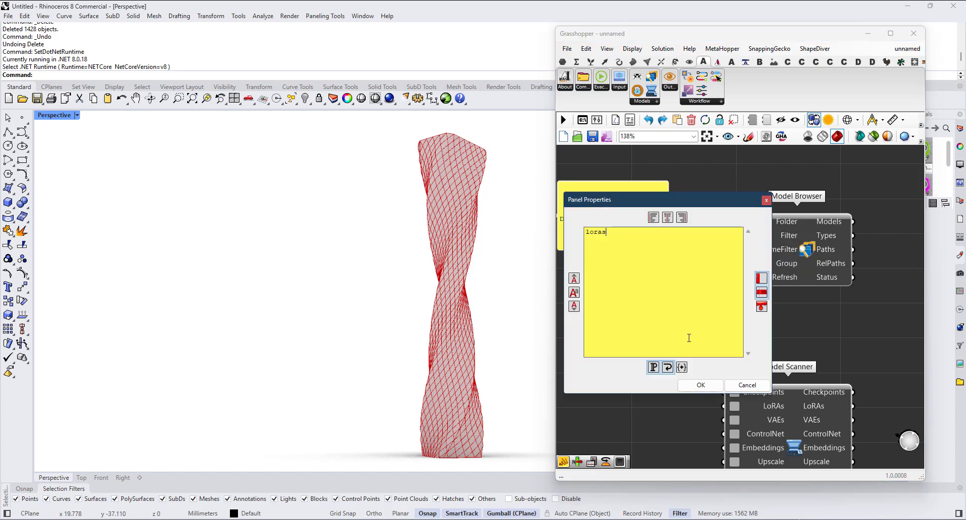
{"action": "left_click", "coordinate": [700, 386]}
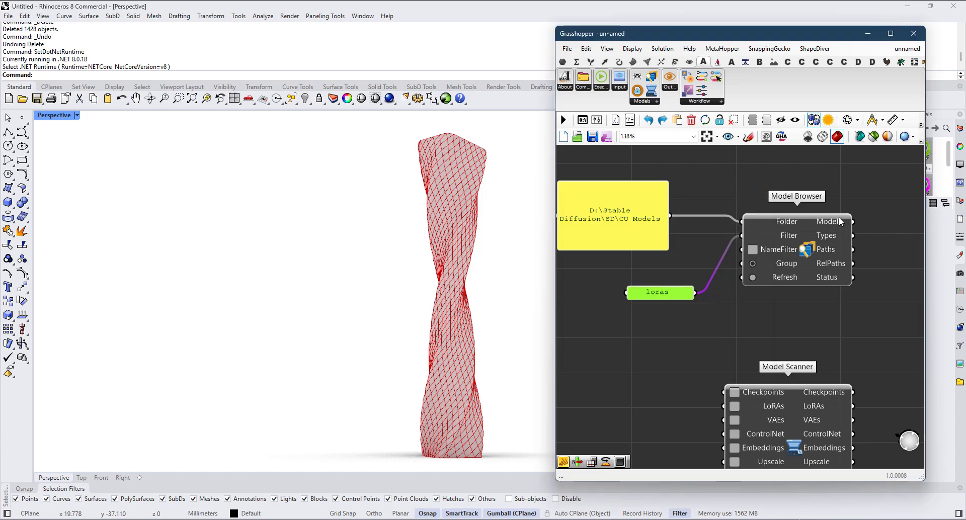
{"action": "mouse_move", "coordinate": [840, 221]}
{"action": "scroll", "coordinate": [685, 295], "scroll_direction": "down", "scroll_amount": 2}
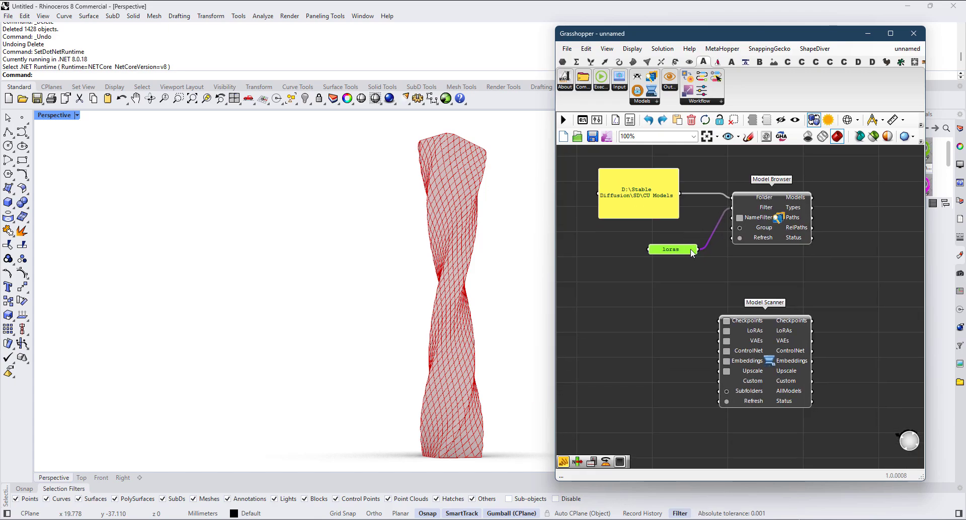
Step: Delete the Model Browser component and move Model Scanner up beside the folder path panel
{"action": "left_click", "coordinate": [779, 220]}
{"action": "key", "text": "Delete"}
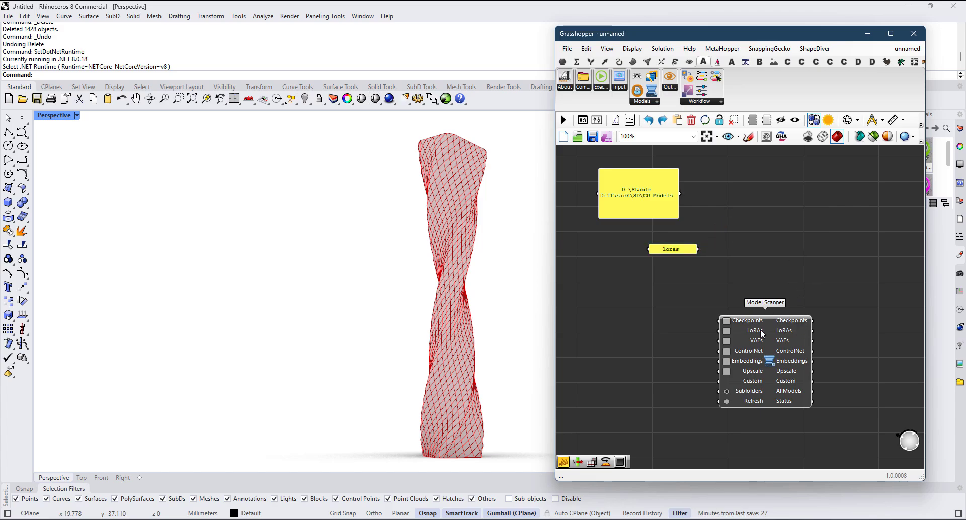
{"action": "scroll", "coordinate": [712, 253], "scroll_direction": "up", "scroll_amount": 1}
{"action": "left_click_drag", "start_coordinate": [771, 352], "coordinate": [784, 231]}
{"action": "right_click_drag", "start_coordinate": [721, 243], "coordinate": [719, 291]}
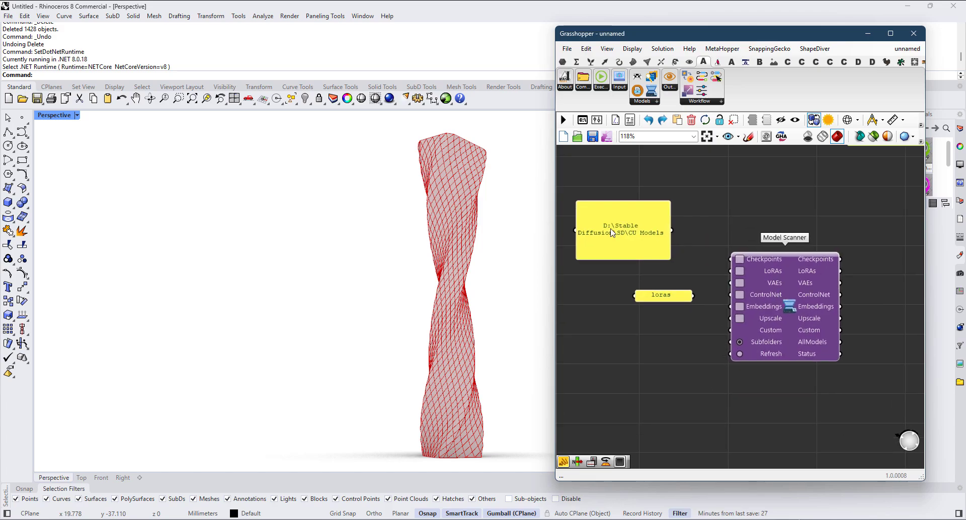
Step: Extend the path in the folder panel to "D:\Stable Diffusion\SD\CU Models\checkpoints"
{"action": "scroll", "coordinate": [607, 234], "scroll_direction": "up", "scroll_amount": 3}
{"action": "double_click", "coordinate": [691, 262]}
{"action": "left_click", "coordinate": [699, 226]}
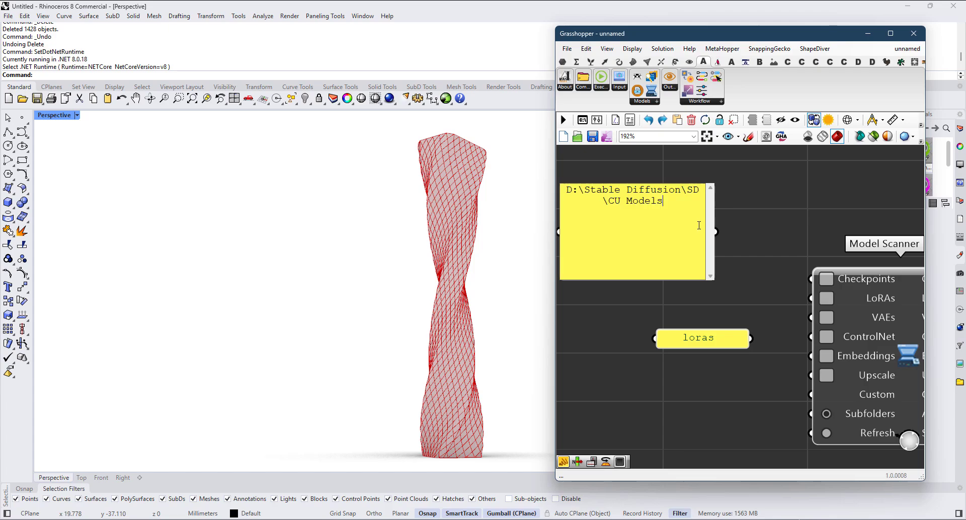
{"action": "type", "text": "\\checkpo"}
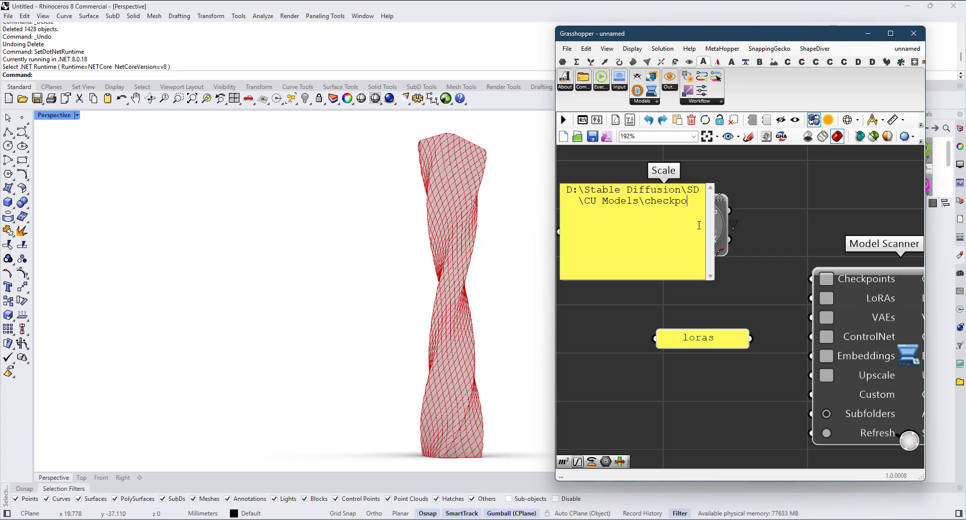
{"action": "type", "text": "ints"}
{"action": "key", "text": "Return"}
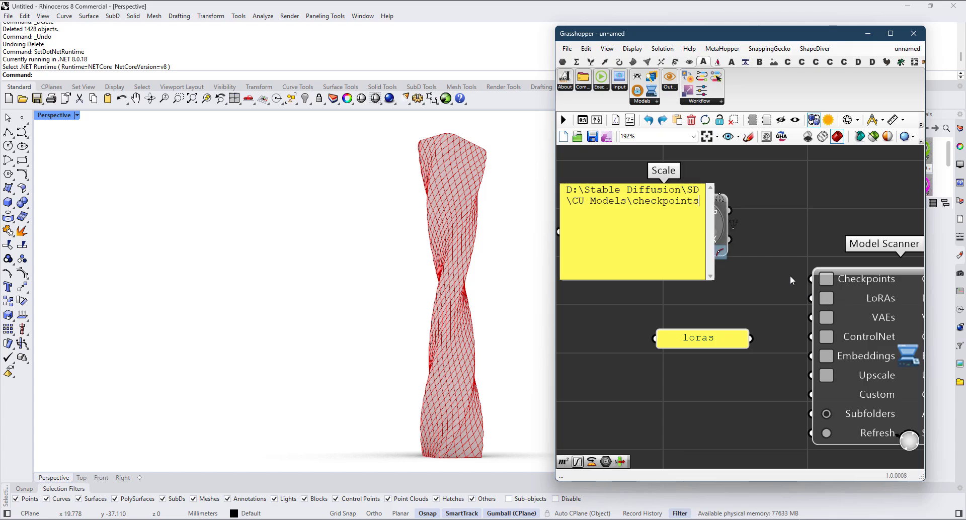
{"action": "left_click", "coordinate": [790, 276]}
Step: Move the folder path panel down and delete the stray Scale component and the "loras" panel
{"action": "scroll", "coordinate": [695, 240], "scroll_direction": "down", "scroll_amount": 3}
{"action": "left_click_drag", "start_coordinate": [634, 238], "coordinate": [612, 345]}
{"action": "left_click_drag", "start_coordinate": [747, 191], "coordinate": [626, 254]}
{"action": "key", "text": "Delete"}
{"action": "scroll", "coordinate": [734, 305], "scroll_direction": "up", "scroll_amount": 2}
{"action": "left_click_drag", "start_coordinate": [706, 302], "coordinate": [706, 291]}
{"action": "key", "text": "Delete"}
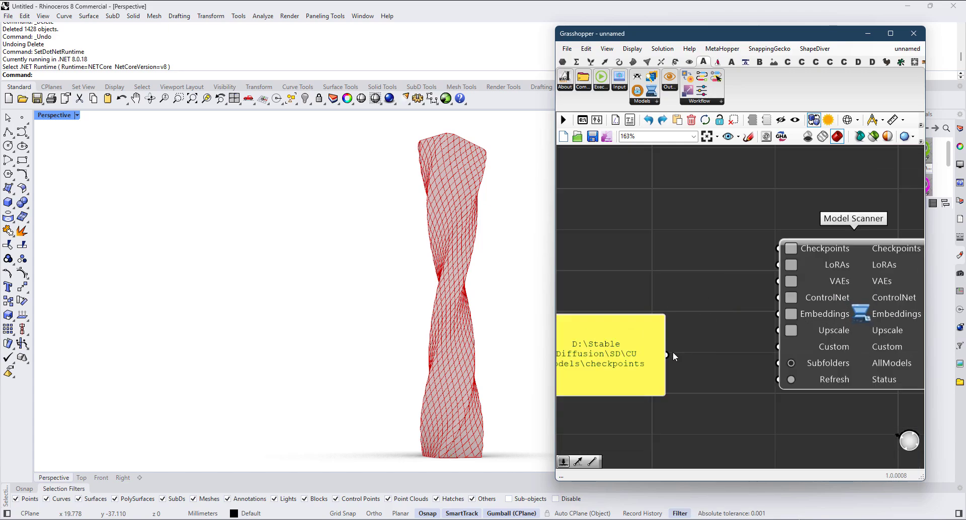
Step: Connect the checkpoints folder path panel to Model Scanner's Checkpoints input
{"action": "left_click_drag", "start_coordinate": [663, 352], "coordinate": [782, 246]}
{"action": "right_click_drag", "start_coordinate": [792, 286], "coordinate": [730, 252]}
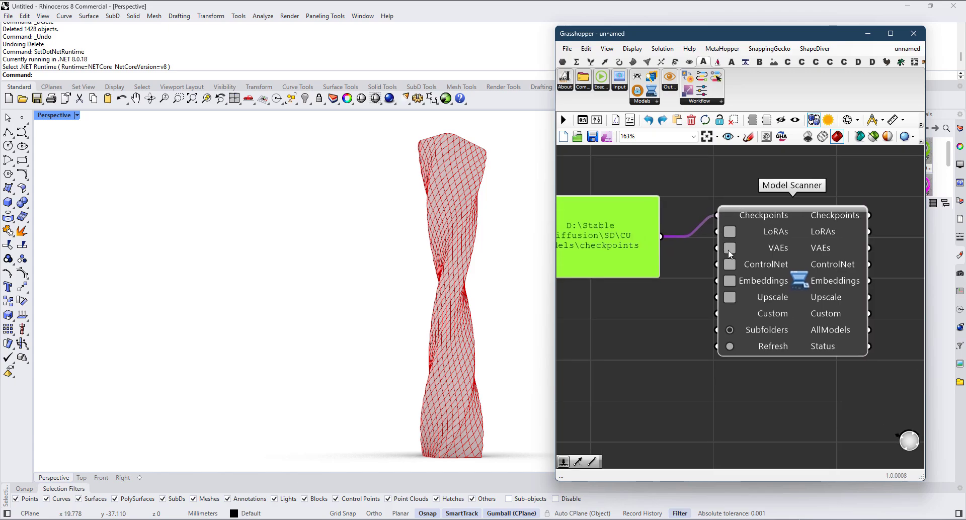
{"action": "left_click_drag", "start_coordinate": [802, 273], "coordinate": [771, 294]}
{"action": "right_click_drag", "start_coordinate": [774, 297], "coordinate": [686, 288]}
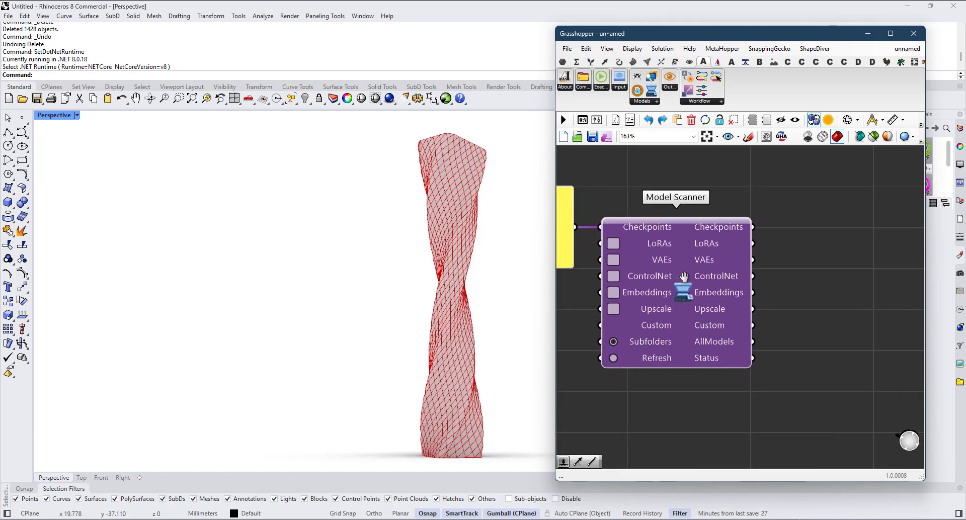
Step: List Model Scanner's Checkpoints output in a temporary panel, widen it to read the model names, and delete it
{"action": "double_click", "coordinate": [849, 302]}
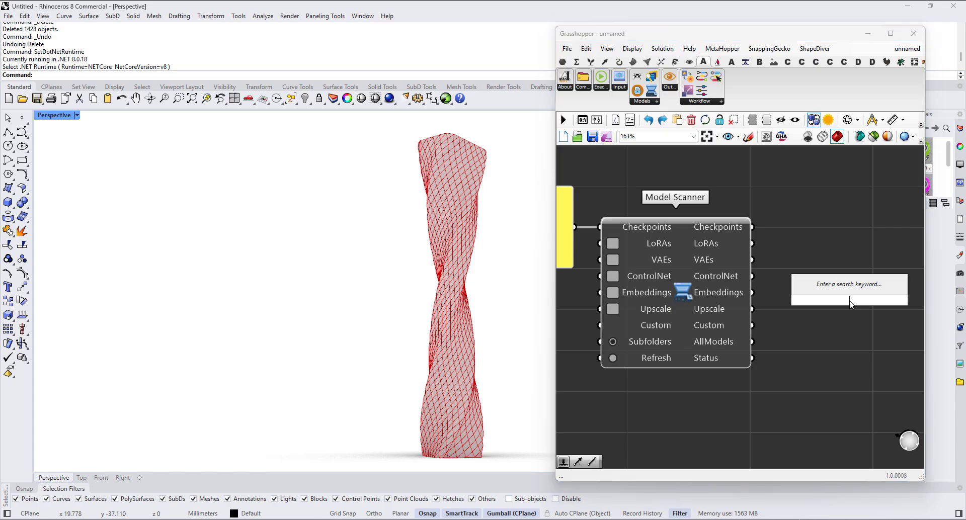
{"action": "type", "text": "panel"}
{"action": "key", "text": "Return"}
{"action": "left_click_drag", "start_coordinate": [752, 227], "coordinate": [786, 299]}
{"action": "right_click_drag", "start_coordinate": [828, 330], "coordinate": [748, 283]}
{"action": "left_click_drag", "start_coordinate": [771, 294], "coordinate": [774, 440]}
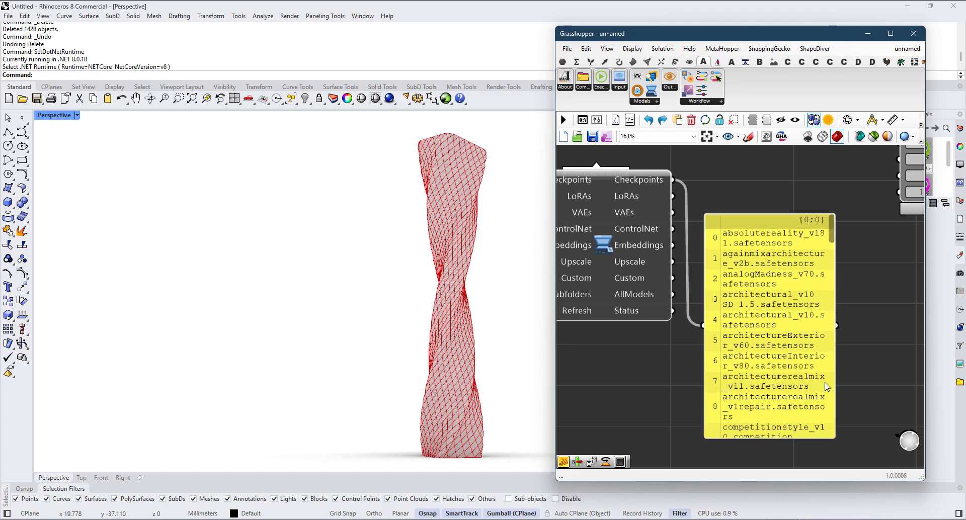
{"action": "left_click_drag", "start_coordinate": [833, 363], "coordinate": [921, 364]}
{"action": "scroll", "coordinate": [763, 331], "scroll_direction": "down", "scroll_amount": 1}
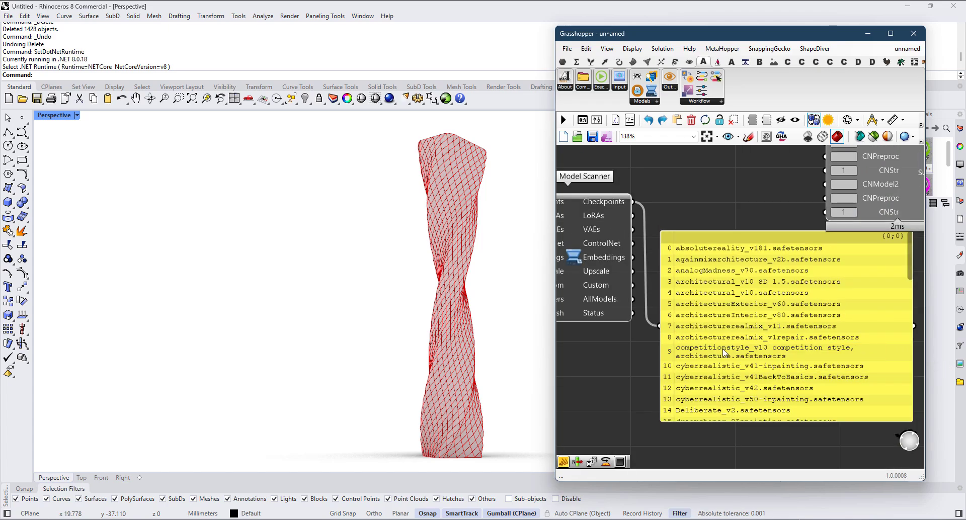
{"action": "left_click", "coordinate": [732, 349]}
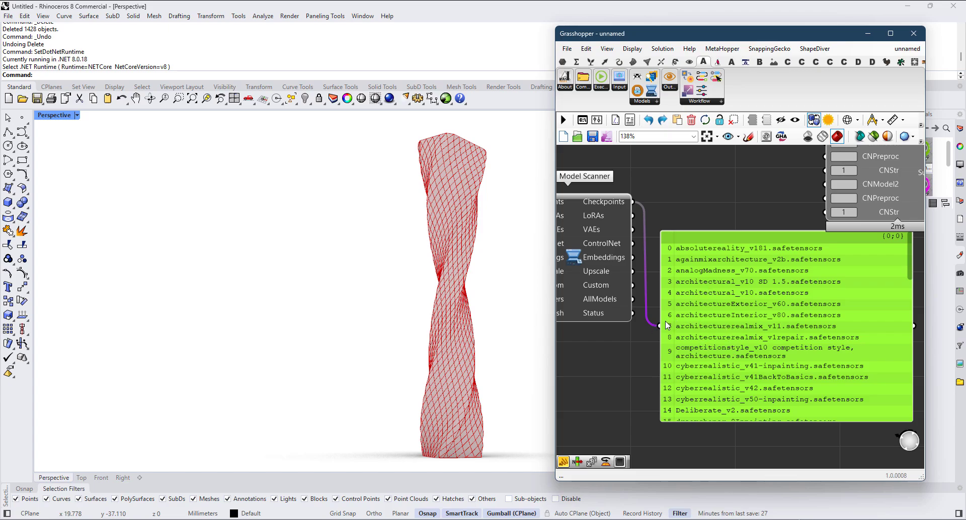
{"action": "key", "text": "Delete"}
Step: Add a List Item component fed by Model Scanner's Checkpoints output and set its index to 7
{"action": "double_click", "coordinate": [681, 252]}
{"action": "type", "text": "list item"}
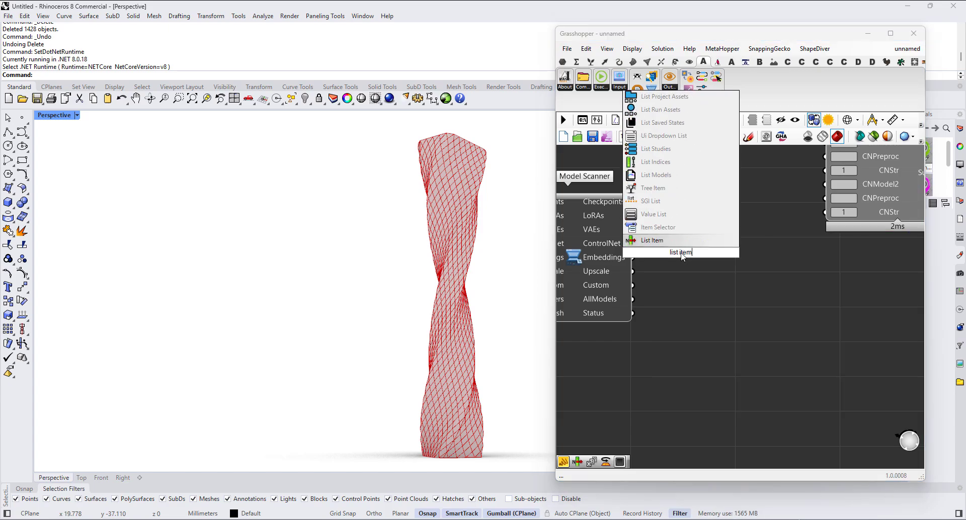
{"action": "key", "text": "Return"}
{"action": "scroll", "coordinate": [636, 202], "scroll_direction": "up", "scroll_amount": 1}
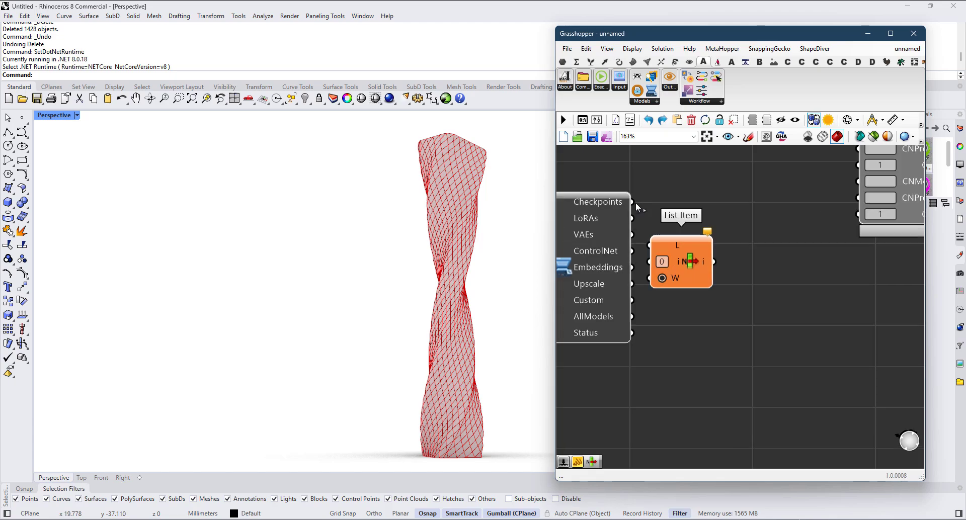
{"action": "left_click_drag", "start_coordinate": [637, 208], "coordinate": [709, 262]}
{"action": "double_click", "coordinate": [683, 261]}
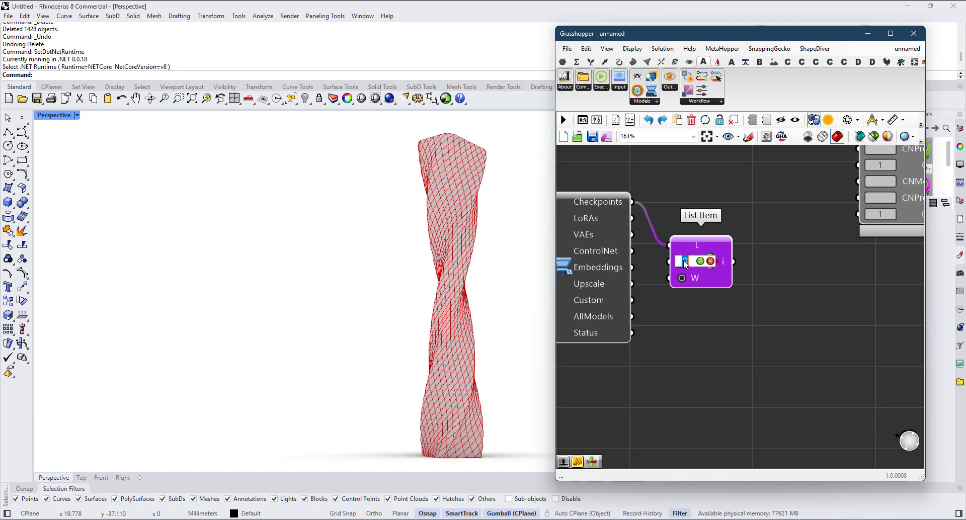
{"action": "scroll", "coordinate": [699, 223], "scroll_direction": "down", "scroll_amount": 3}
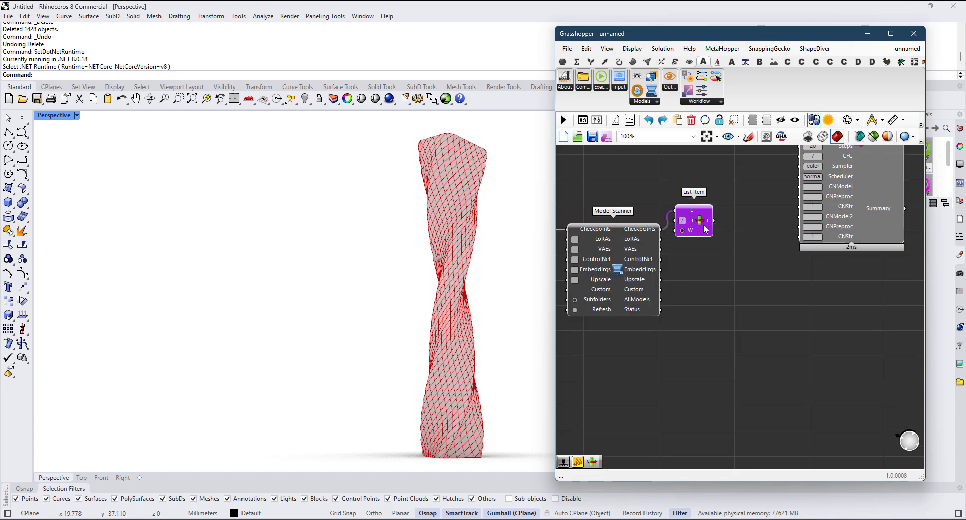
Step: Connect List Item's output to Workflow Parameters' Checkpoint input
{"action": "mouse_move", "coordinate": [708, 225]}
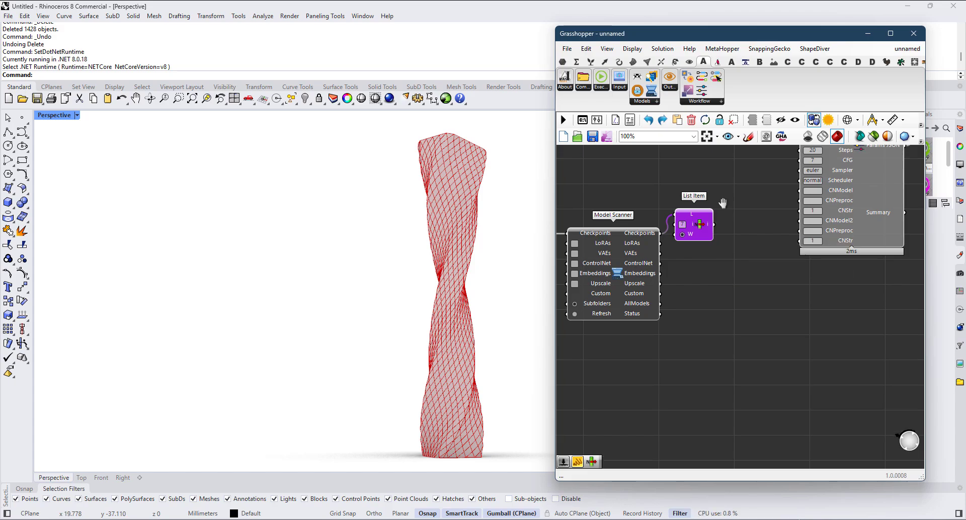
{"action": "right_click_drag", "start_coordinate": [723, 202], "coordinate": [704, 333]}
{"action": "scroll", "coordinate": [703, 333], "scroll_direction": "up", "scroll_amount": 1}
{"action": "left_click_drag", "start_coordinate": [693, 370], "coordinate": [795, 189]}
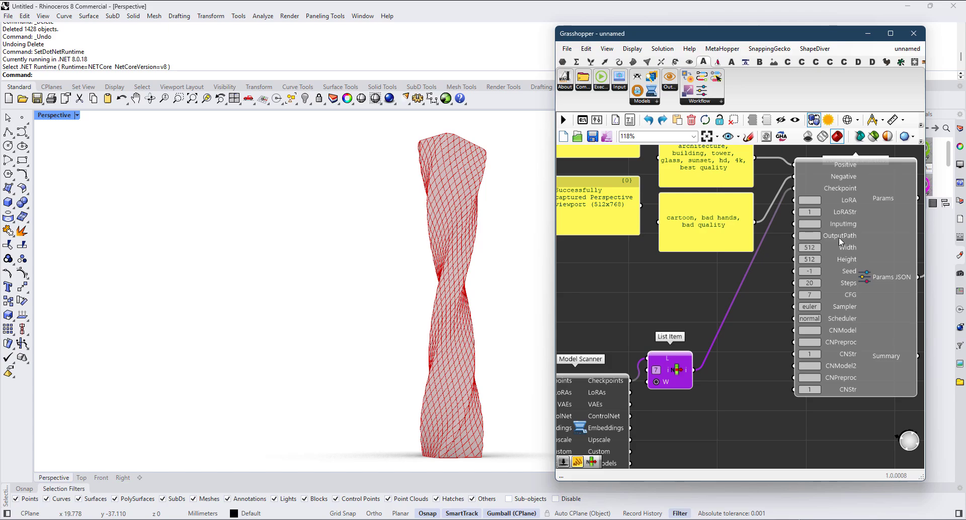
Step: Add a Width slider of 512 to Viewport Screenshot's Width input and move it clear of the component
{"action": "scroll", "coordinate": [829, 256], "scroll_direction": "down", "scroll_amount": 2}
{"action": "right_click_drag", "start_coordinate": [747, 283], "coordinate": [866, 280]}
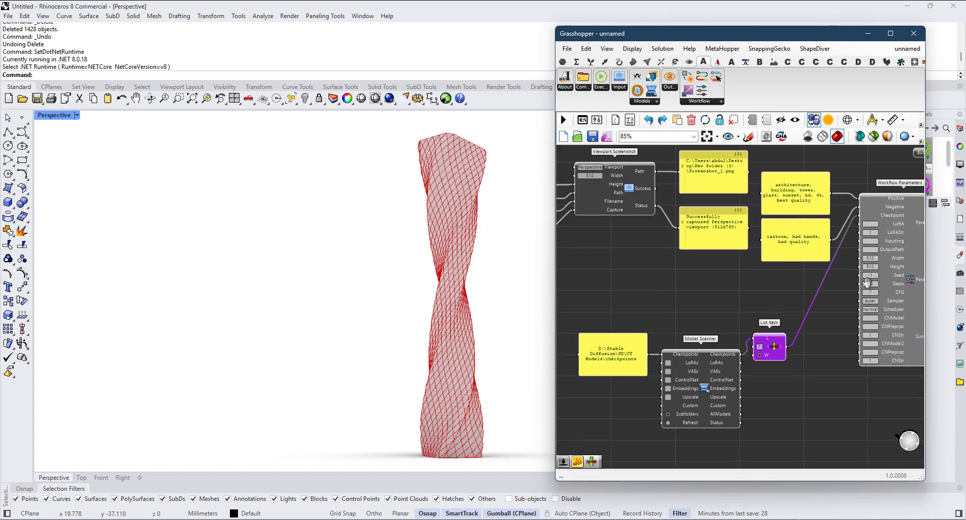
{"action": "scroll", "coordinate": [779, 285], "scroll_direction": "down", "scroll_amount": 4}
{"action": "right_click_drag", "start_coordinate": [666, 289], "coordinate": [770, 272]}
{"action": "scroll", "coordinate": [638, 249], "scroll_direction": "up", "scroll_amount": 4}
{"action": "right_click_drag", "start_coordinate": [599, 254], "coordinate": [448, 239]}
{"action": "right_click_drag", "start_coordinate": [828, 307], "coordinate": [700, 270]}
{"action": "scroll", "coordinate": [604, 289], "scroll_direction": "up", "scroll_amount": 2}
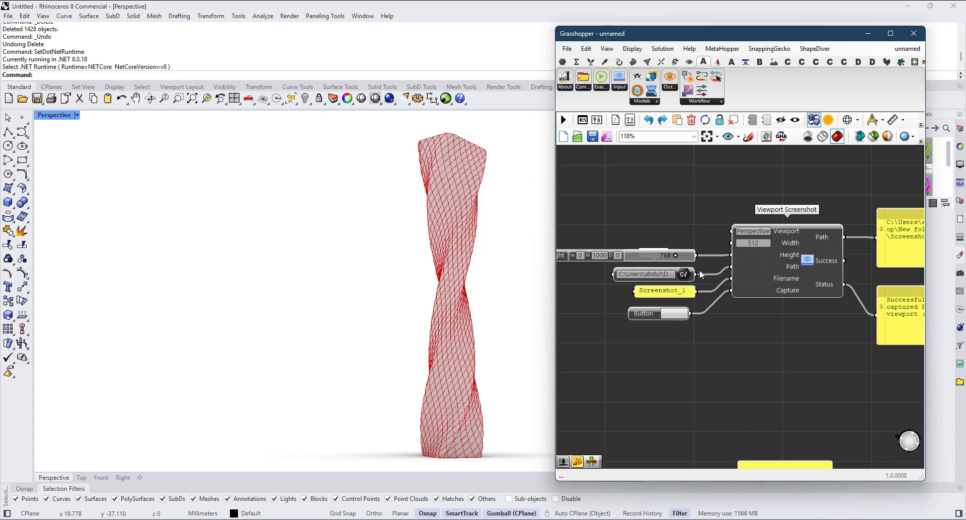
{"action": "scroll", "coordinate": [687, 266], "scroll_direction": "up", "scroll_amount": 2}
{"action": "left_click", "coordinate": [678, 228]}
{"action": "left_click", "coordinate": [778, 233]}
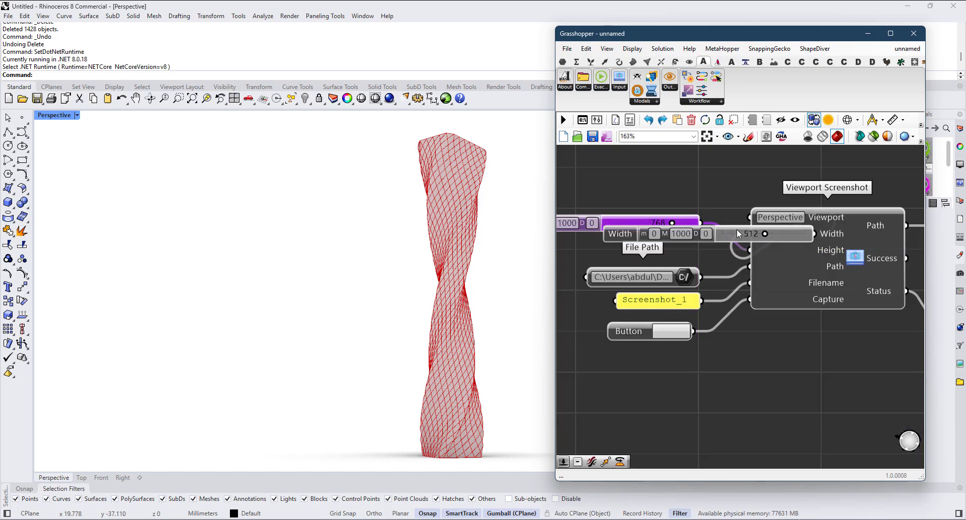
{"action": "left_click_drag", "start_coordinate": [737, 231], "coordinate": [630, 185]}
{"action": "left_click_drag", "start_coordinate": [709, 186], "coordinate": [603, 231]}
Step: Connect the Width and Height sliders to the matching Width and Height inputs of Workflow Parameters
{"action": "scroll", "coordinate": [642, 198], "scroll_direction": "down", "scroll_amount": 8}
{"action": "scroll", "coordinate": [755, 226], "scroll_direction": "up", "scroll_amount": 8}
{"action": "scroll", "coordinate": [828, 308], "scroll_direction": "down", "scroll_amount": 8}
{"action": "scroll", "coordinate": [610, 252], "scroll_direction": "up", "scroll_amount": 4}
{"action": "scroll", "coordinate": [624, 234], "scroll_direction": "down", "scroll_amount": 4}
{"action": "scroll", "coordinate": [845, 301], "scroll_direction": "up", "scroll_amount": 5}
{"action": "scroll", "coordinate": [859, 325], "scroll_direction": "up", "scroll_amount": 1}
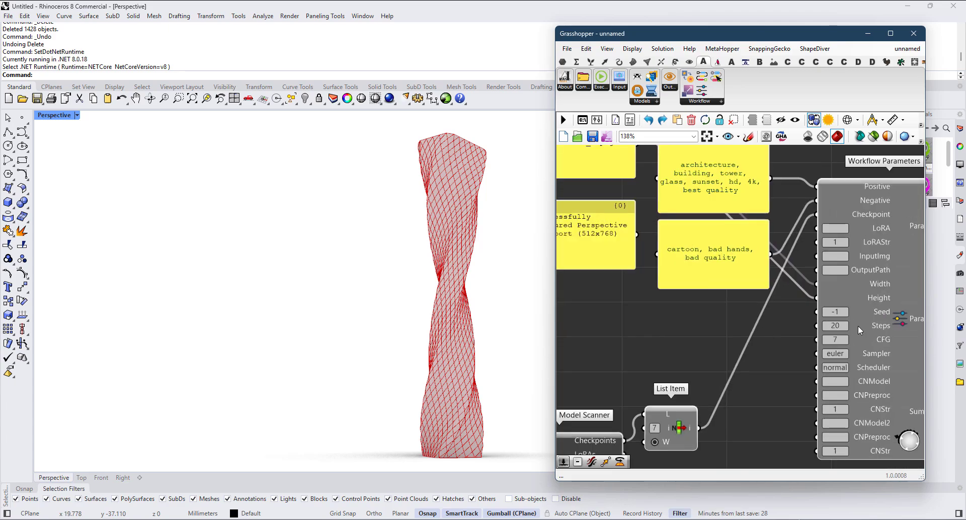
{"action": "right_click_drag", "start_coordinate": [843, 317], "coordinate": [757, 234]}
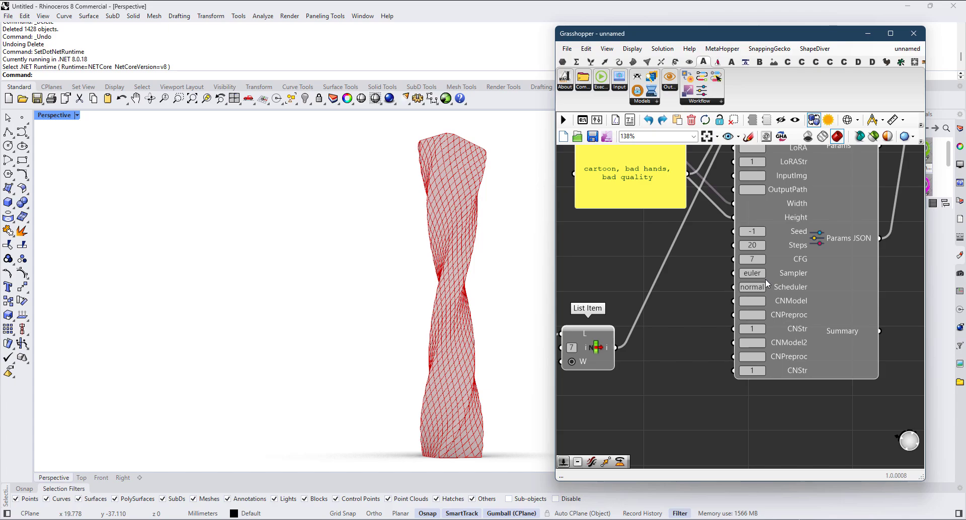
{"action": "right_click", "coordinate": [796, 274]}
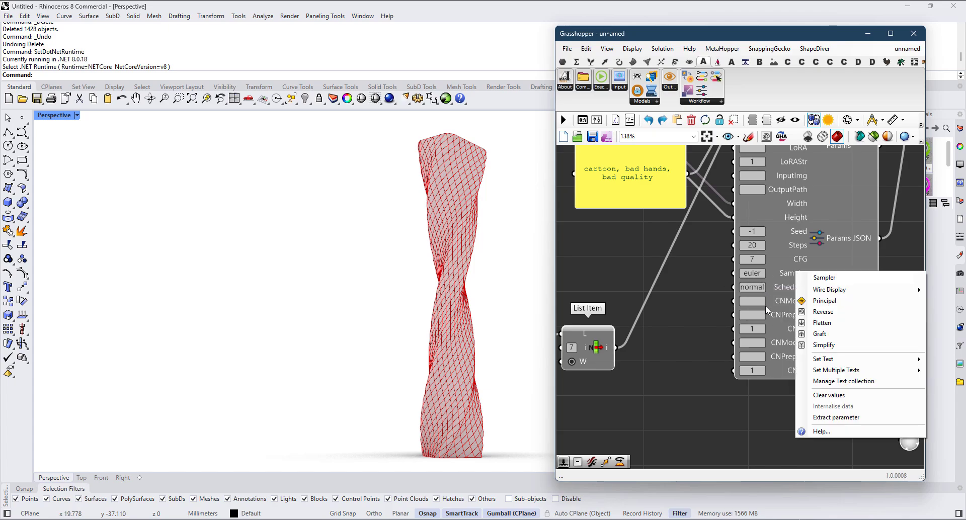
{"action": "key", "text": "Escape"}
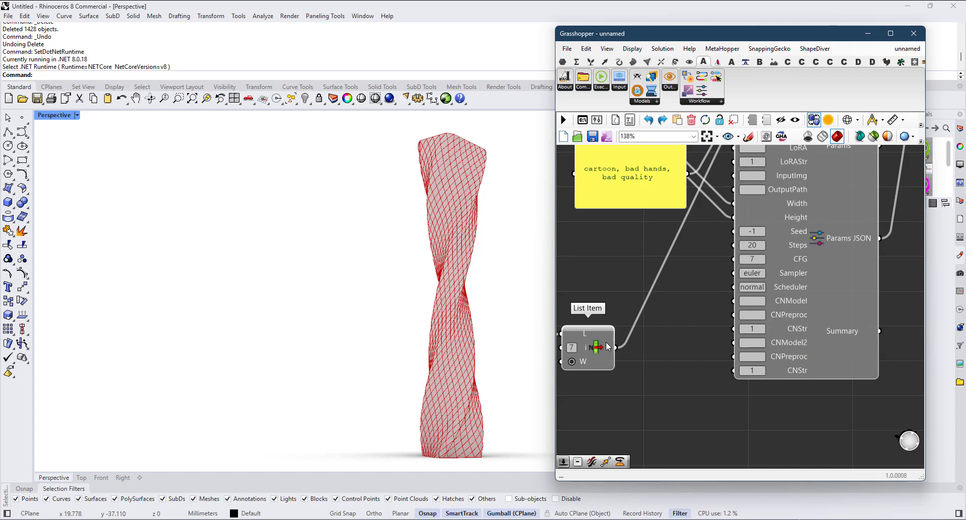
Step: Move the List Item component up and farther away from Model Scanner
{"action": "left_click_drag", "start_coordinate": [577, 345], "coordinate": [557, 343]}
{"action": "right_click_drag", "start_coordinate": [651, 334], "coordinate": [754, 276]}
{"action": "left_click_drag", "start_coordinate": [680, 293], "coordinate": [737, 269]}
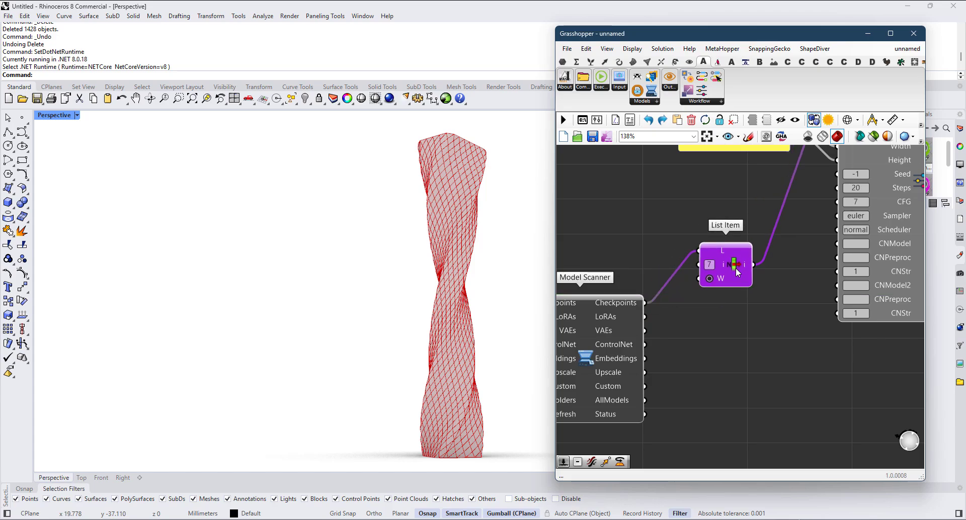
Step: Duplicate the checkpoints path panel and place the copy directly beneath the original
{"action": "scroll", "coordinate": [736, 272], "scroll_direction": "down", "scroll_amount": 2}
{"action": "right_click_drag", "start_coordinate": [744, 295], "coordinate": [796, 273]}
{"action": "left_click", "coordinate": [646, 270]}
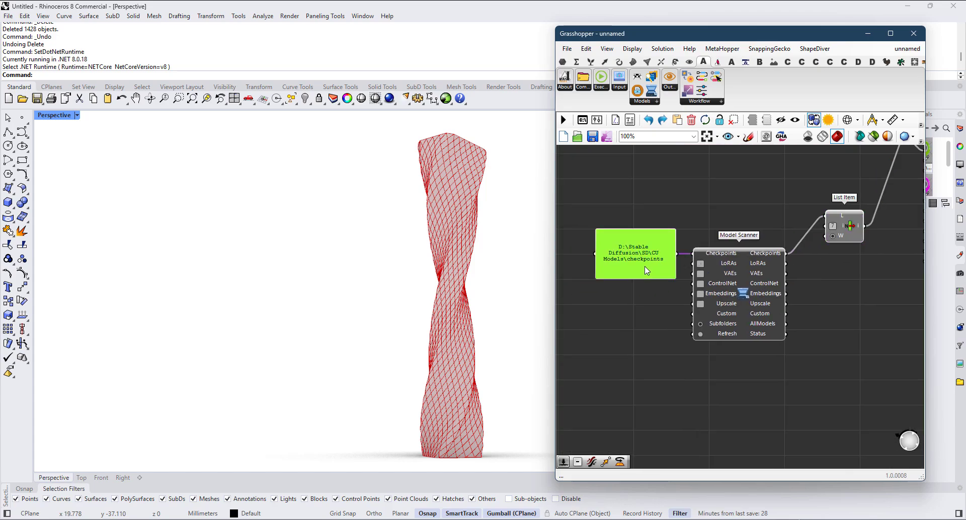
{"action": "key", "text": "ctrl+c"}
{"action": "key", "text": "ctrl+v"}
{"action": "left_click_drag", "start_coordinate": [655, 273], "coordinate": [678, 299]}
Step: Change the copied panel's path to D:\Stable Diffusion\SD\CU Models\controlnet and remove the stray mesh component
{"action": "double_click", "coordinate": [646, 320]}
{"action": "type", "text": "con"}
{"action": "middle_click", "coordinate": [678, 303]}
{"action": "type", "text": "tro"}
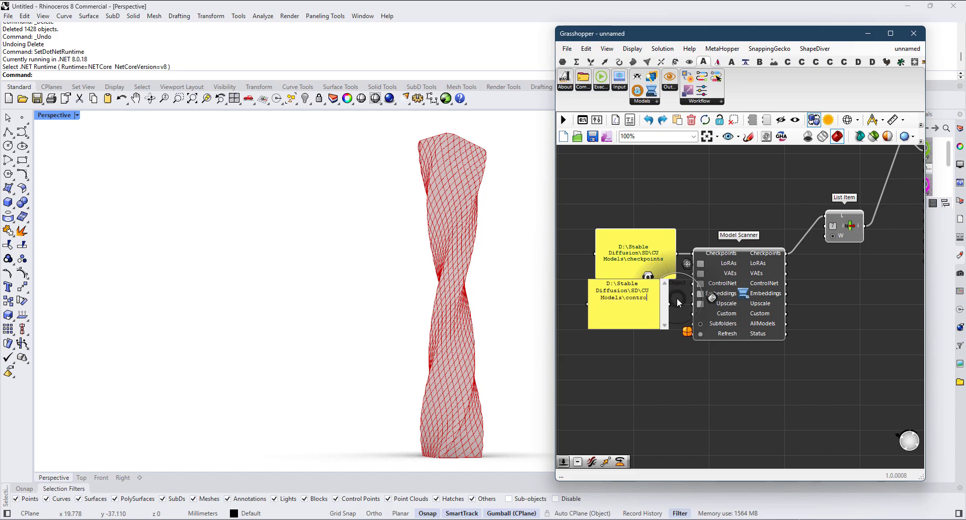
{"action": "type", "text": "lnet"}
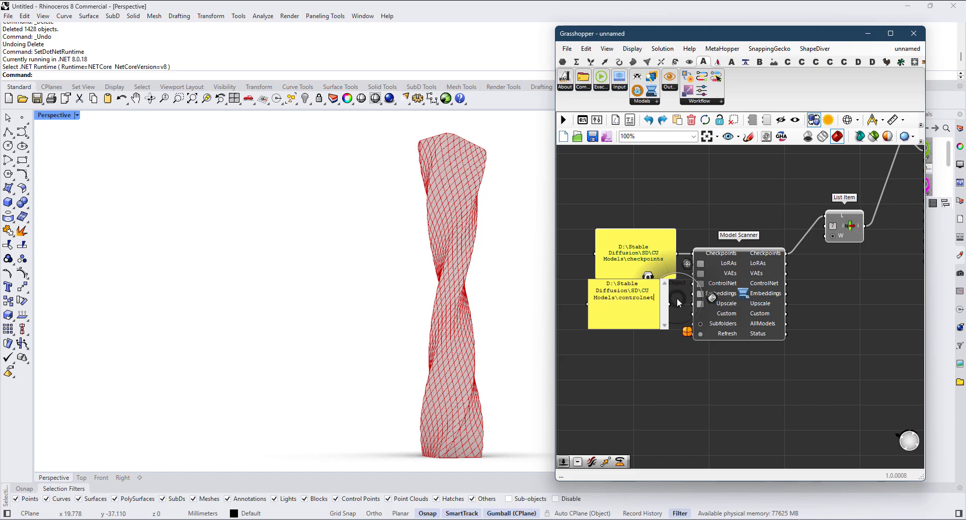
{"action": "left_click", "coordinate": [687, 331]}
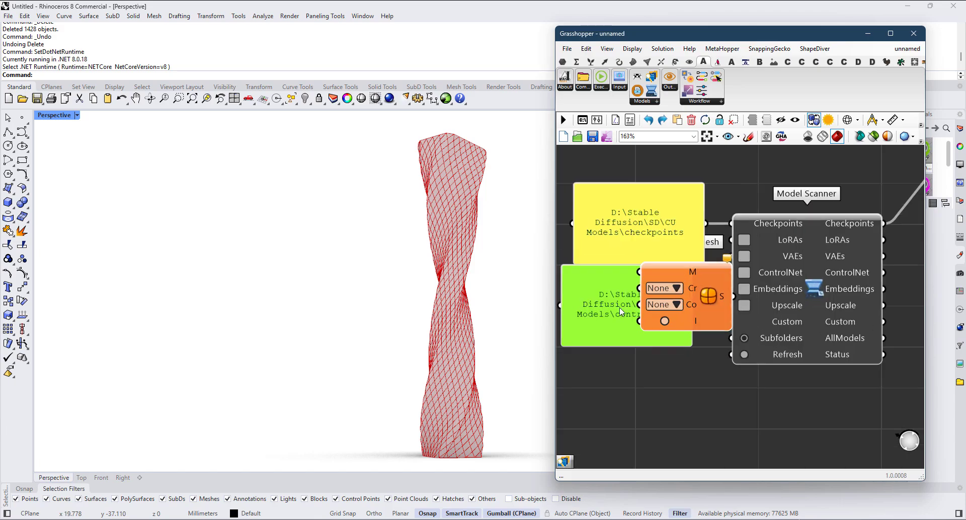
{"action": "scroll", "coordinate": [630, 303], "scroll_direction": "up", "scroll_amount": 3}
{"action": "key", "text": "ctrl+z"}
Step: Connect the controlnet path panel to Model Scanner's ControlNet input and shift the panel slightly down from the checkpoints panel
{"action": "left_click_drag", "start_coordinate": [644, 312], "coordinate": [711, 298]}
{"action": "left_click_drag", "start_coordinate": [659, 330], "coordinate": [664, 323]}
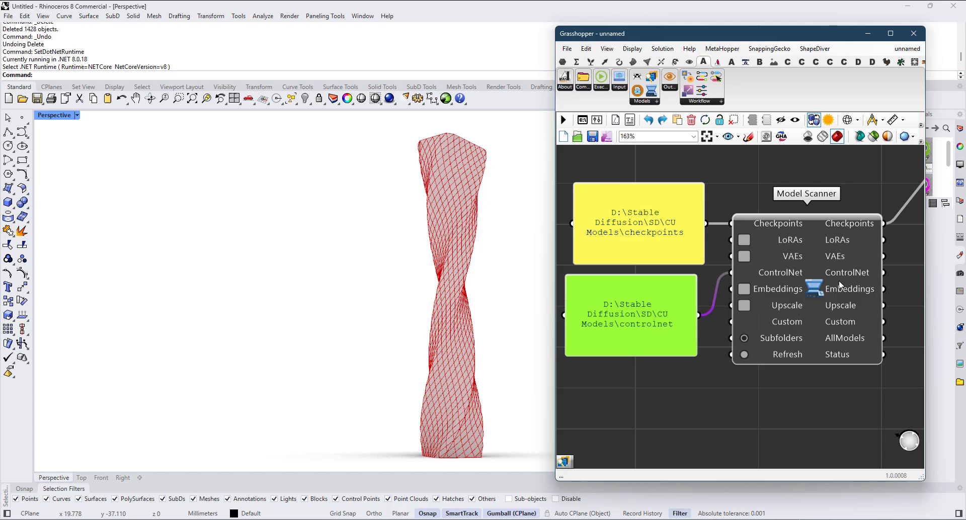
Step: Attach a new panel to Model Scanner's ControlNet output and enlarge it to show the list of ControlNet models
{"action": "right_click_drag", "start_coordinate": [857, 272], "coordinate": [733, 278]}
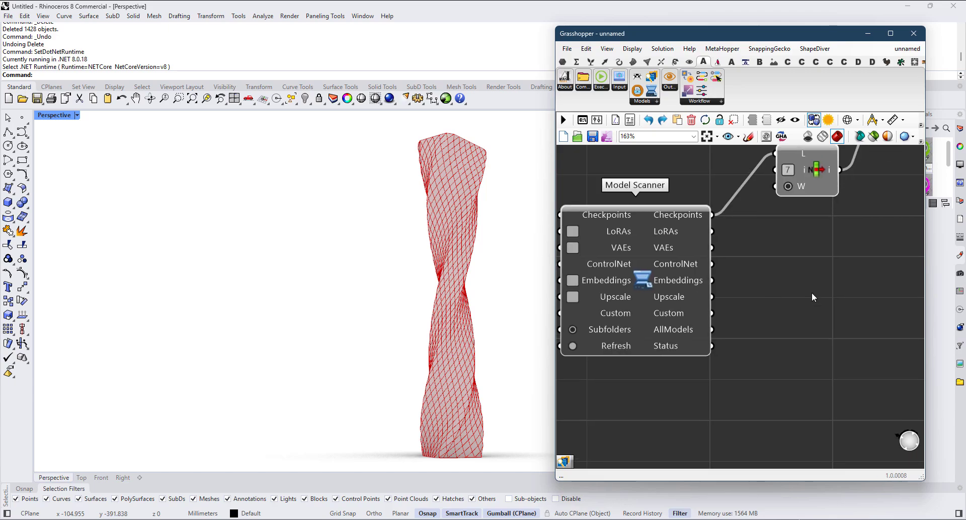
{"action": "double_click", "coordinate": [811, 292]}
{"action": "type", "text": "panel"}
{"action": "key", "text": "Return"}
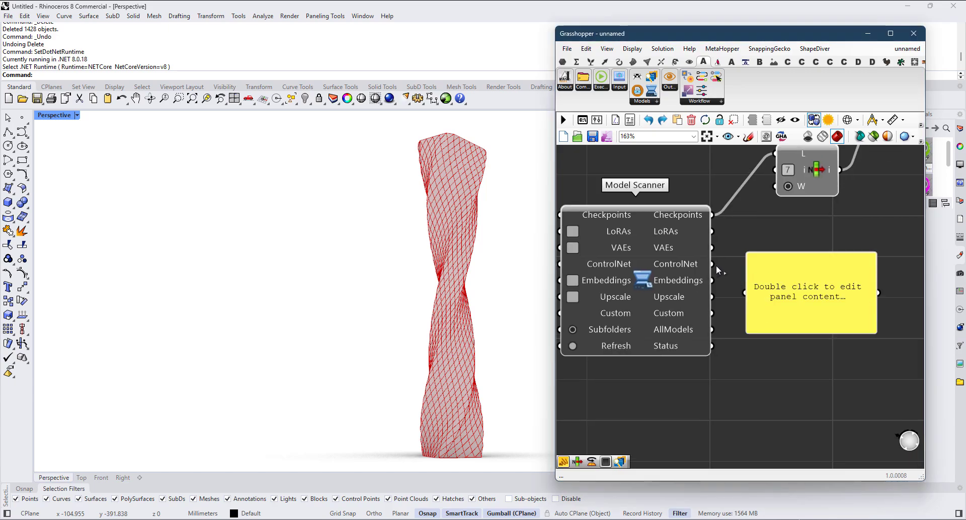
{"action": "left_click_drag", "start_coordinate": [712, 264], "coordinate": [745, 293]}
{"action": "left_click_drag", "start_coordinate": [810, 334], "coordinate": [816, 443]}
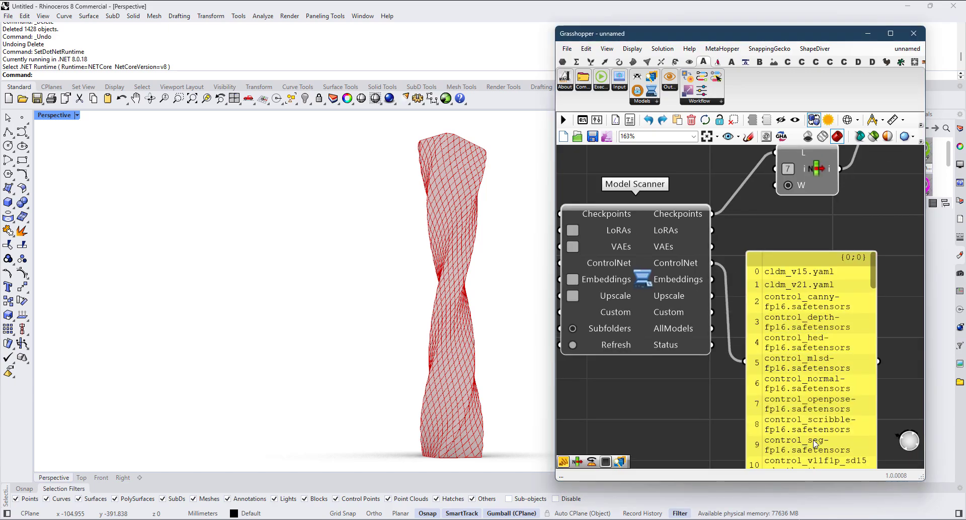
{"action": "right_click_drag", "start_coordinate": [828, 413], "coordinate": [728, 319]}
{"action": "scroll", "coordinate": [728, 319], "scroll_direction": "down", "scroll_amount": 3}
{"action": "left_click_drag", "start_coordinate": [754, 322], "coordinate": [878, 333]}
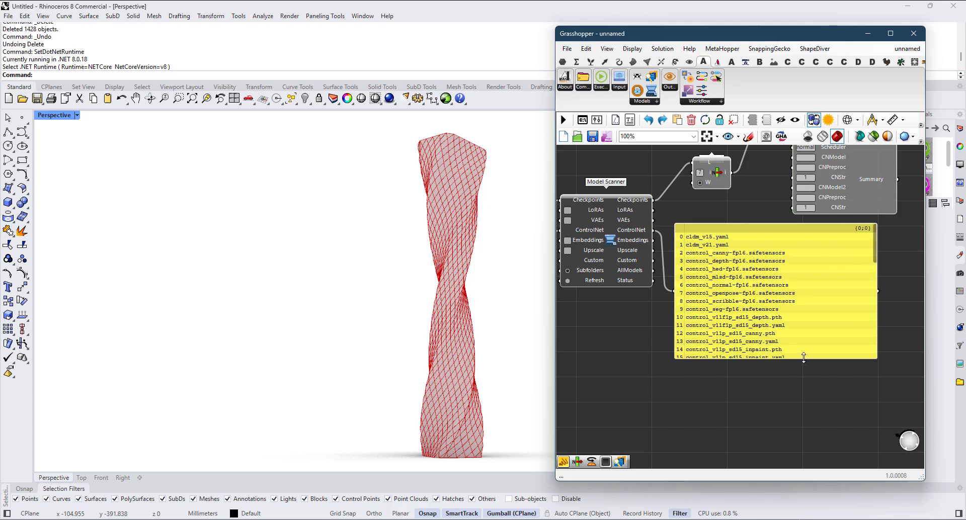
{"action": "left_click_drag", "start_coordinate": [803, 357], "coordinate": [801, 445]}
Step: Read the index numbers in the ControlNet model list and delete the temporary panel
{"action": "scroll", "coordinate": [792, 416], "scroll_direction": "up", "scroll_amount": 3}
{"action": "right_click_drag", "start_coordinate": [791, 416], "coordinate": [766, 307]}
{"action": "scroll", "coordinate": [766, 307], "scroll_direction": "down", "scroll_amount": 2}
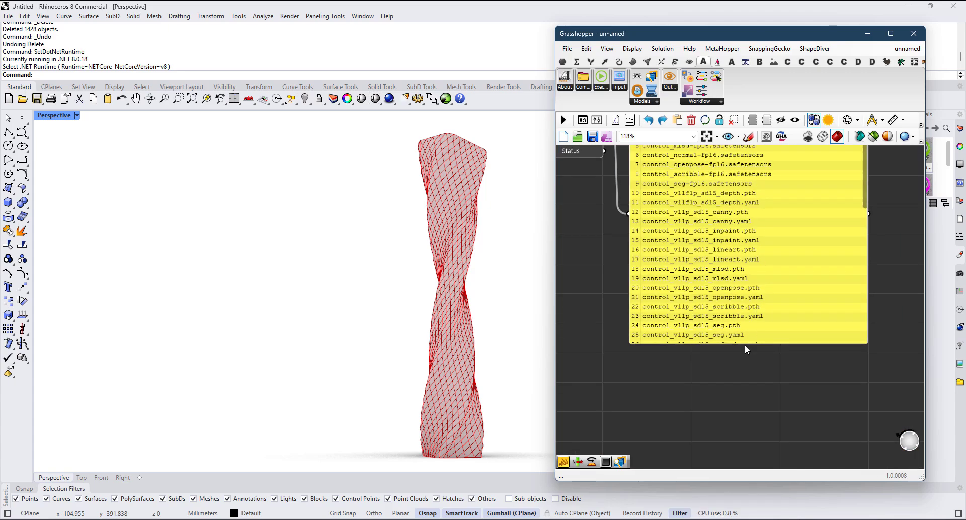
{"action": "scroll", "coordinate": [738, 259], "scroll_direction": "up", "scroll_amount": 3}
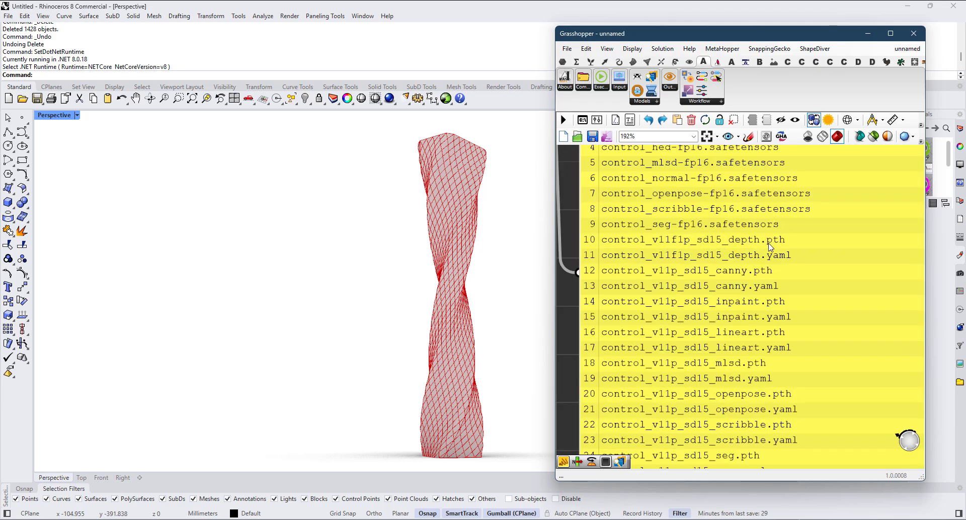
{"action": "scroll", "coordinate": [745, 249], "scroll_direction": "down", "scroll_amount": 5}
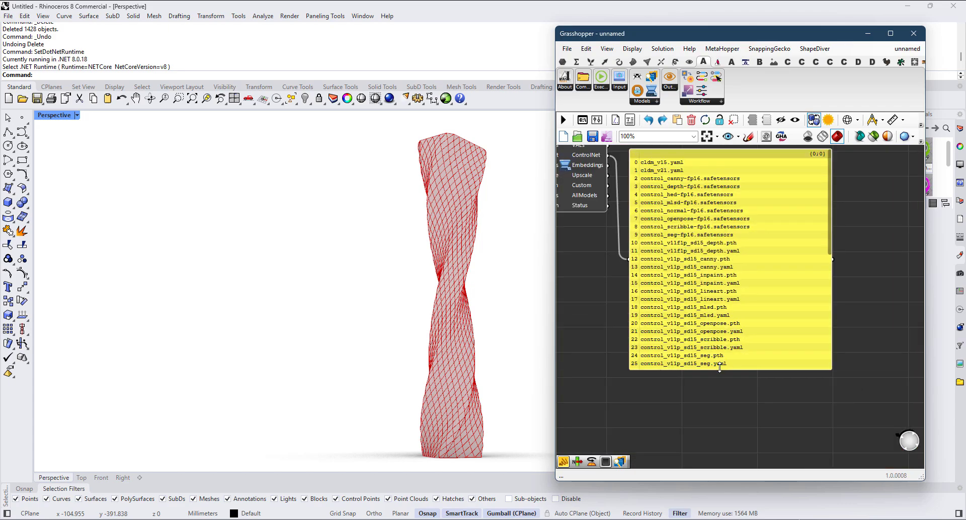
{"action": "left_click_drag", "start_coordinate": [720, 368], "coordinate": [721, 421]}
{"action": "left_click", "coordinate": [734, 318]}
{"action": "key", "text": "Delete"}
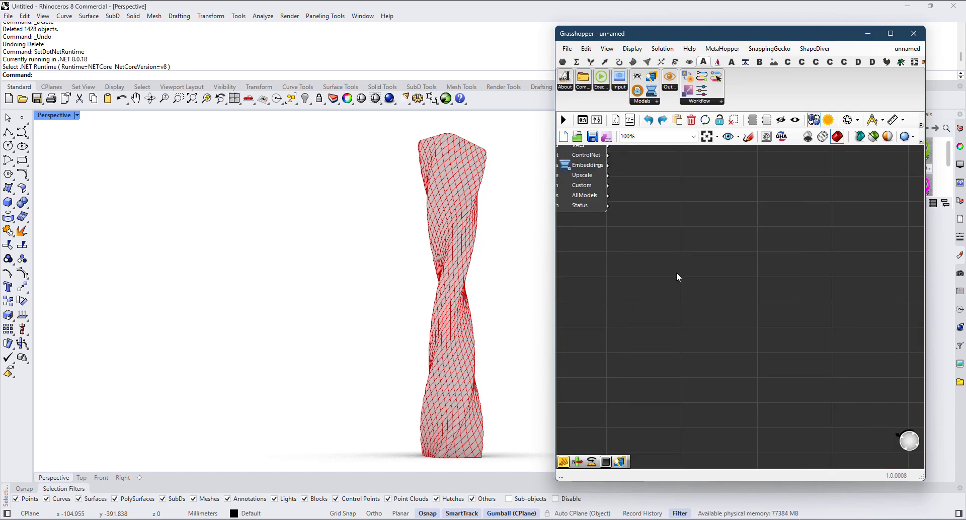
{"action": "scroll", "coordinate": [696, 325], "scroll_direction": "up", "scroll_amount": 2}
{"action": "double_click", "coordinate": [697, 321]}
{"action": "key", "text": "Escape"}
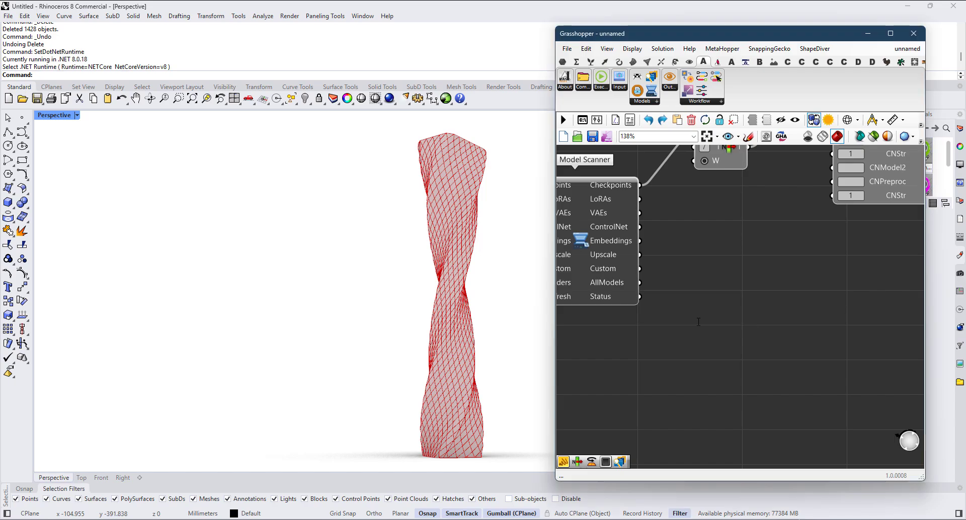
Step: Duplicate the List Item component and place the copy below the original
{"action": "right_click_drag", "start_coordinate": [698, 321], "coordinate": [700, 327]}
{"action": "left_click", "coordinate": [730, 168]}
{"action": "key", "text": "ctrl+c"}
{"action": "key", "text": "ctrl+v"}
{"action": "left_click_drag", "start_coordinate": [732, 171], "coordinate": [726, 262]}
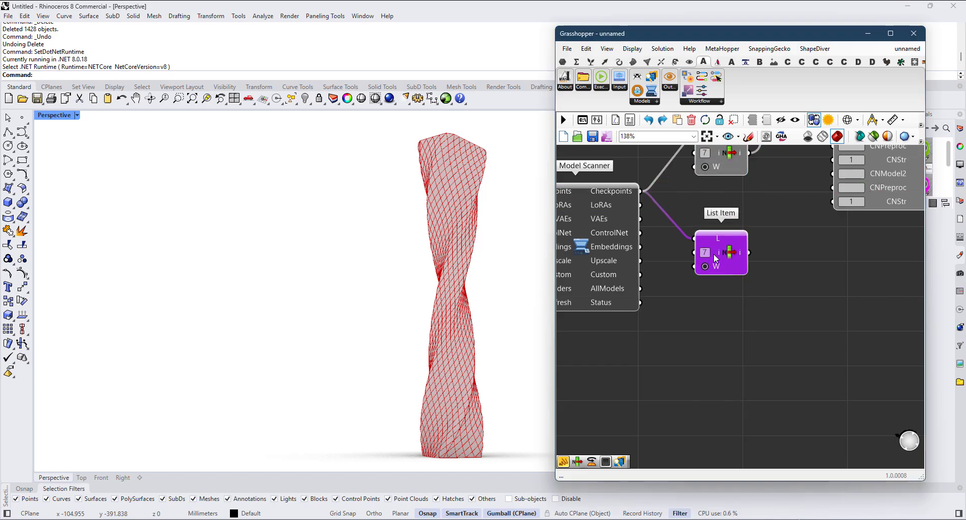
Step: Feed Model Scanner's ControlNet output into the copied List Item's list input and set its index to 10
{"action": "left_click_drag", "start_coordinate": [640, 233], "coordinate": [694, 239]}
{"action": "double_click", "coordinate": [707, 252]}
{"action": "type", "text": "10"}
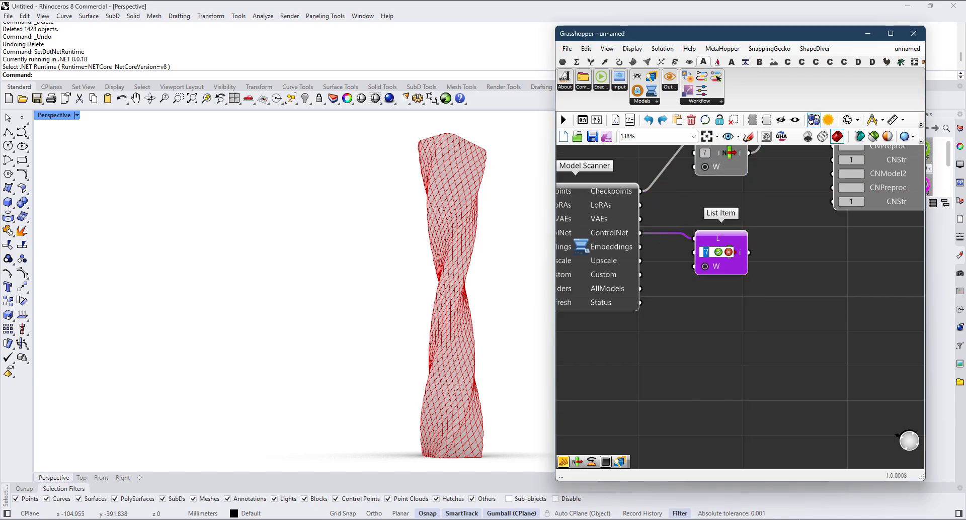
{"action": "key", "text": "Return"}
{"action": "scroll", "coordinate": [739, 284], "scroll_direction": "up", "scroll_amount": 1}
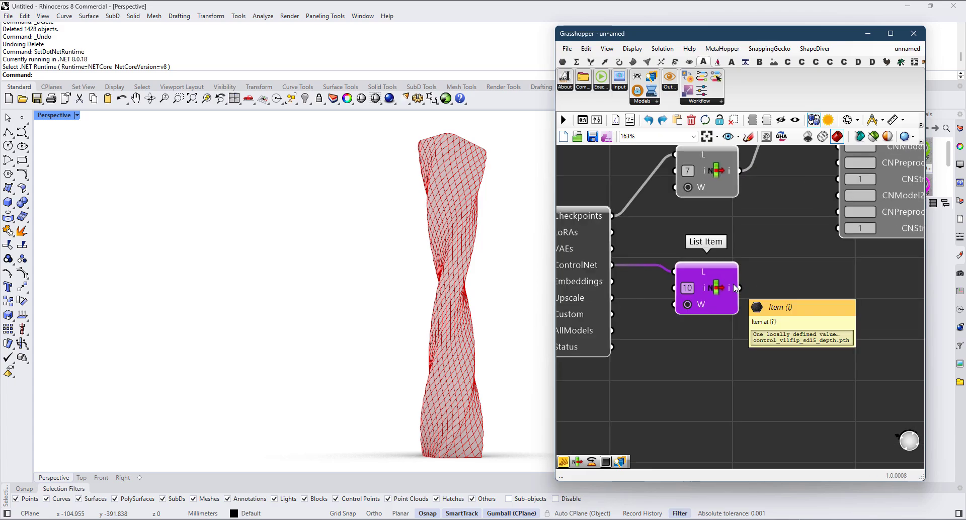
Step: Connect the ControlNet List Item's output to Workflow Parameters' CNModel input and move the component closer to the upper List Item
{"action": "scroll", "coordinate": [731, 337], "scroll_direction": "down", "scroll_amount": 2}
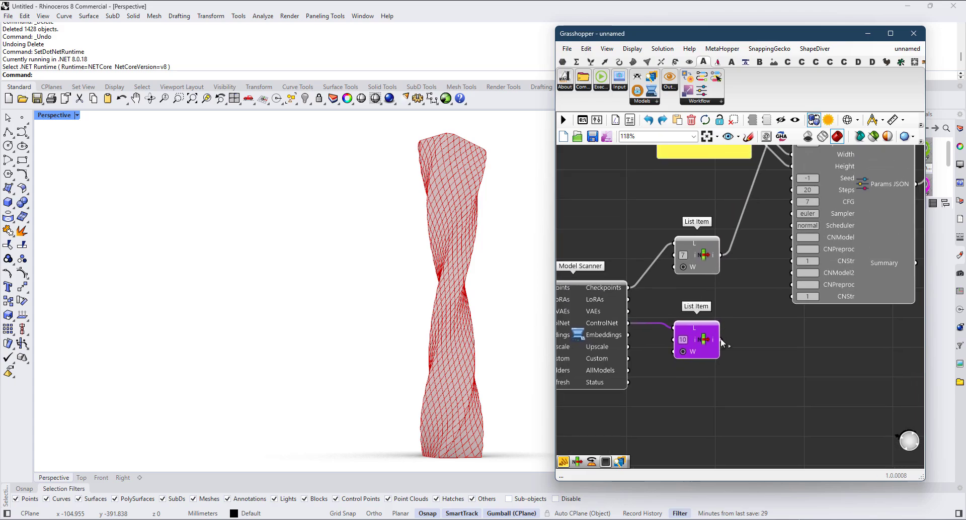
{"action": "left_click_drag", "start_coordinate": [755, 246], "coordinate": [783, 241]}
{"action": "left_click_drag", "start_coordinate": [707, 338], "coordinate": [701, 315]}
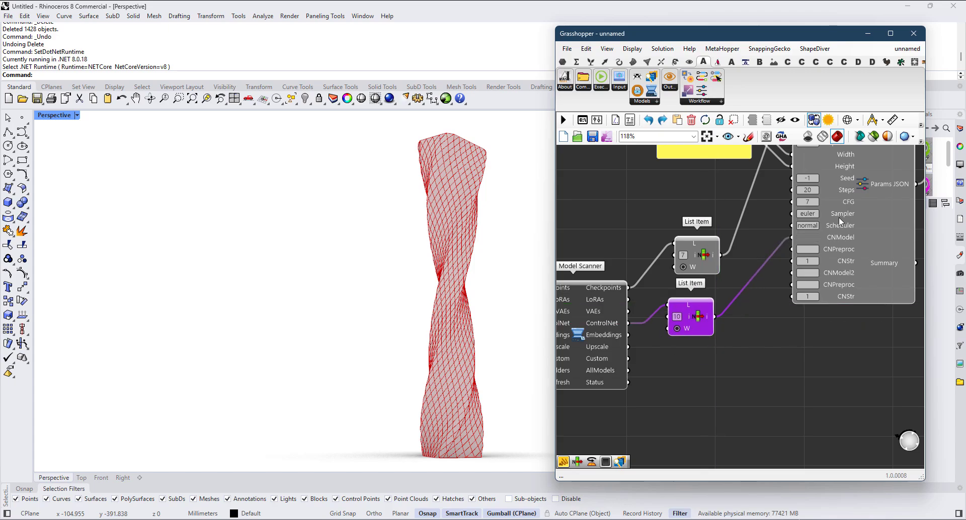
Step: Place a ControlNet Preprocessor component below the ControlNet List Item
{"action": "left_click", "coordinate": [657, 102]}
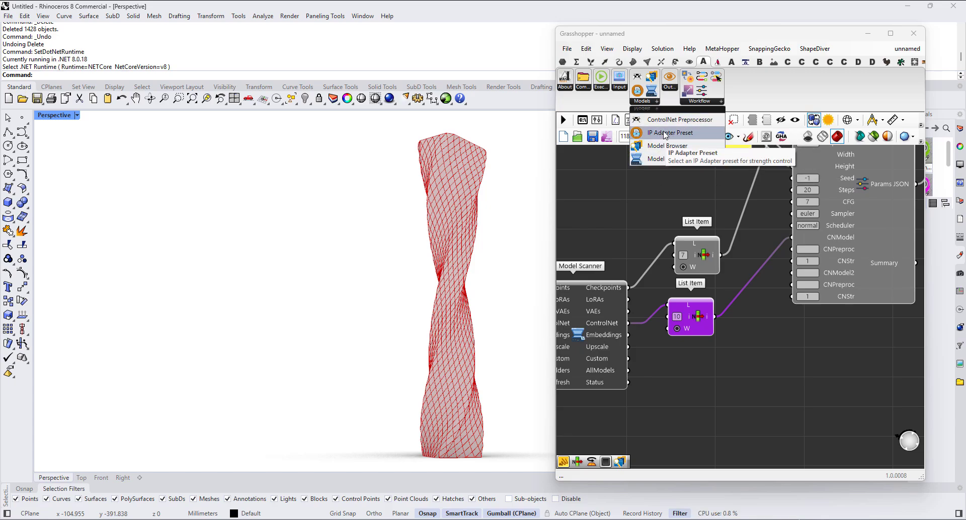
{"action": "left_click_drag", "start_coordinate": [664, 120], "coordinate": [695, 357]}
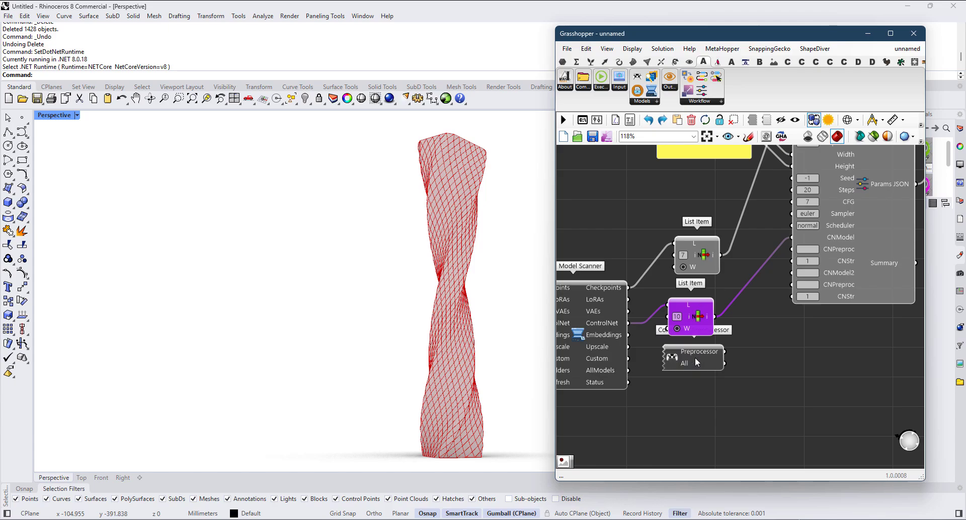
{"action": "right_click_drag", "start_coordinate": [696, 362], "coordinate": [699, 286]}
Step: Set the preprocessor type to DepthAnythingPreprocessor and connect its Preprocessor output to Workflow Parameters' first CNPreproc input
{"action": "left_click", "coordinate": [688, 314]}
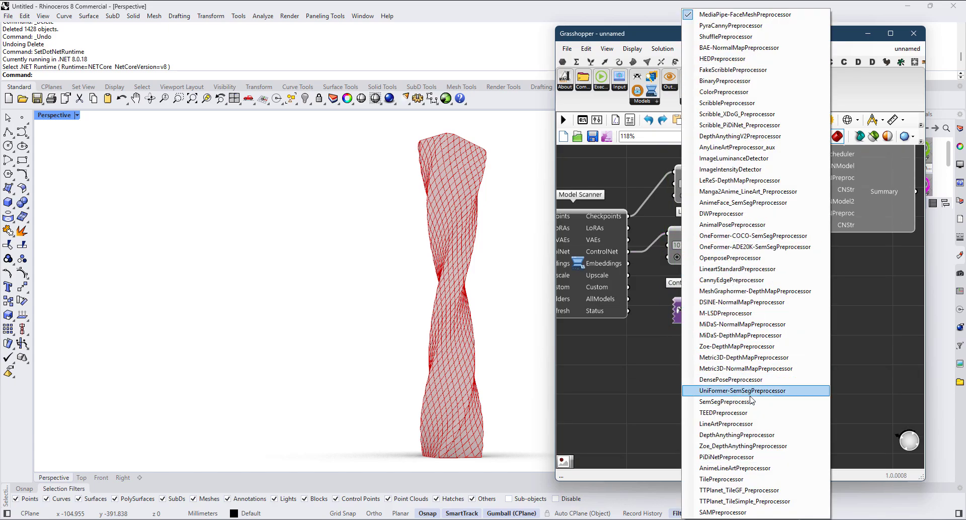
{"action": "left_click", "coordinate": [737, 435]}
{"action": "scroll", "coordinate": [709, 289], "scroll_direction": "up", "scroll_amount": 2}
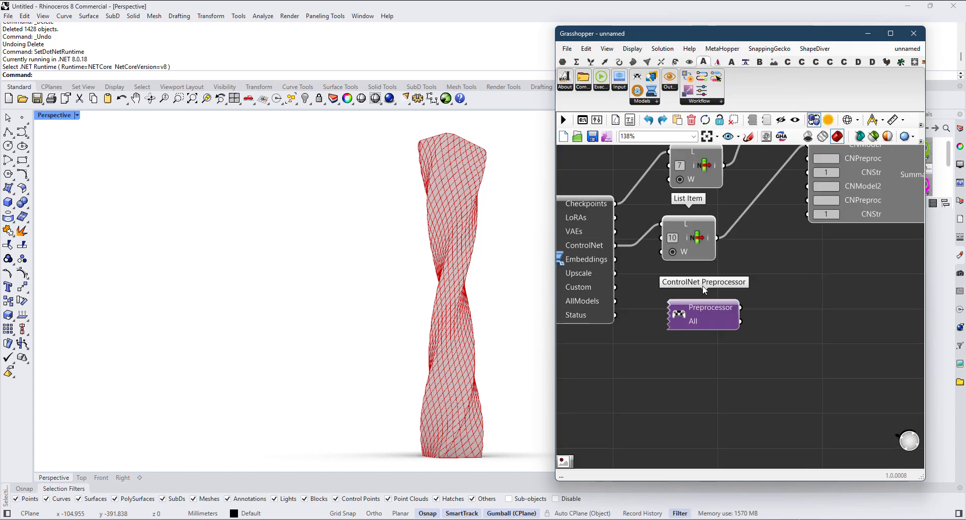
{"action": "left_click_drag", "start_coordinate": [746, 315], "coordinate": [793, 191]}
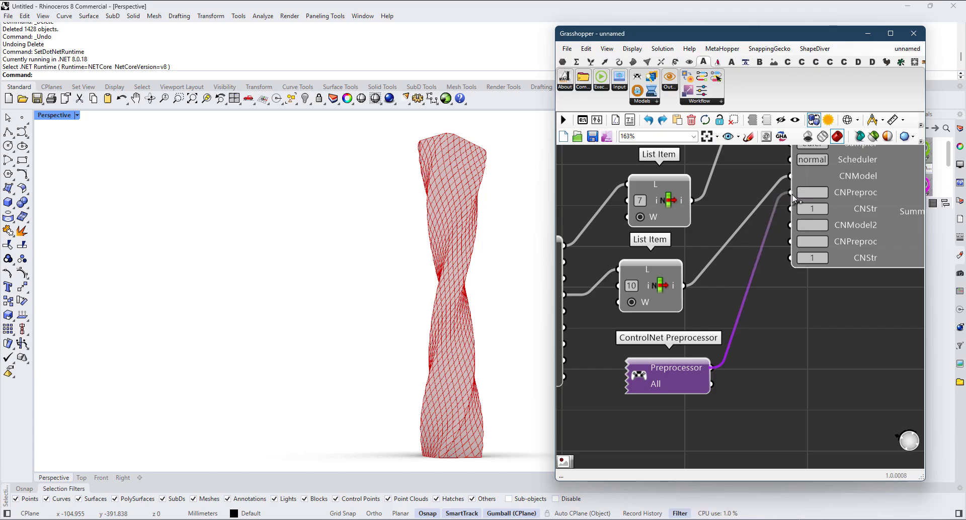
Step: Add a panel above ComfyUI Executor and connect Workflow Loader's JSON output to it
{"action": "scroll", "coordinate": [793, 198], "scroll_direction": "down", "scroll_amount": 5}
{"action": "scroll", "coordinate": [798, 345], "scroll_direction": "up", "scroll_amount": 3}
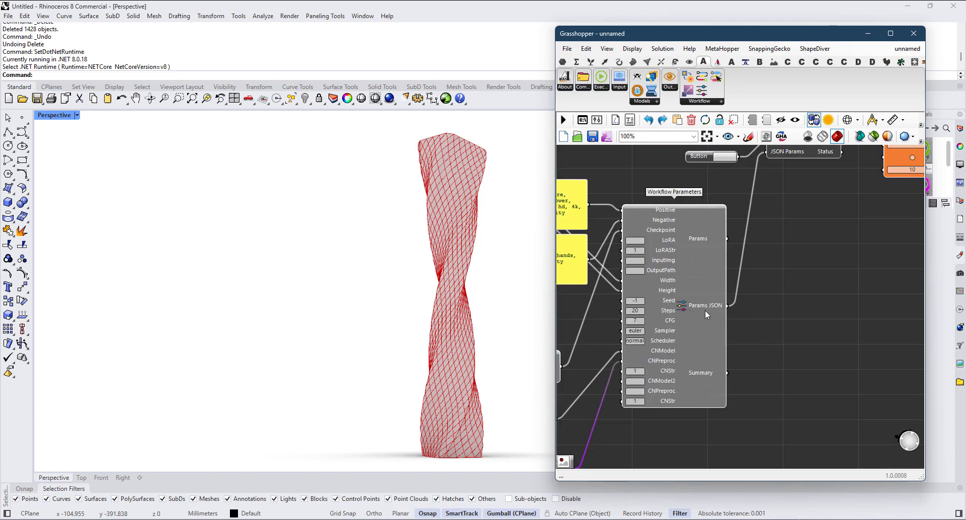
{"action": "scroll", "coordinate": [707, 306], "scroll_direction": "down", "scroll_amount": 3}
{"action": "scroll", "coordinate": [739, 260], "scroll_direction": "up", "scroll_amount": 3}
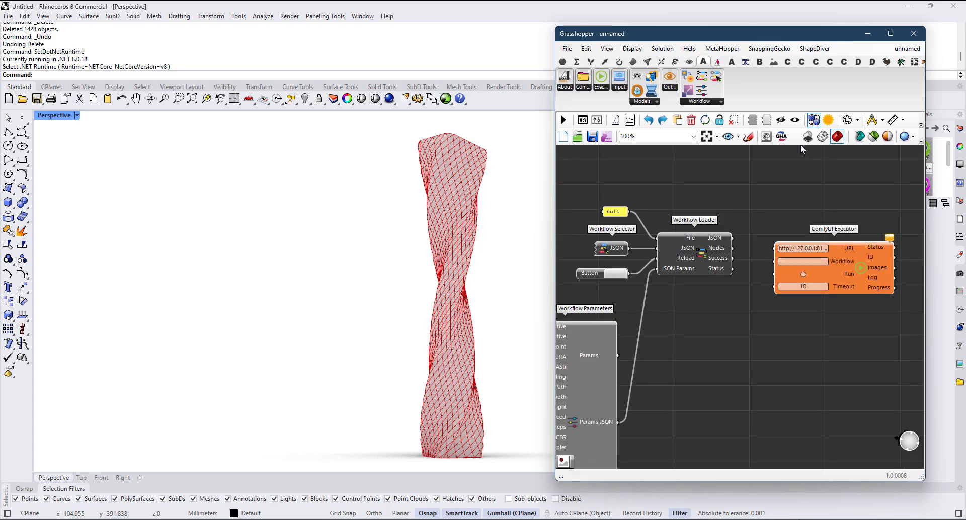
{"action": "right_click_drag", "start_coordinate": [801, 146], "coordinate": [729, 251]}
{"action": "double_click", "coordinate": [770, 228]}
{"action": "type", "text": "\""}
{"action": "key", "text": "Return"}
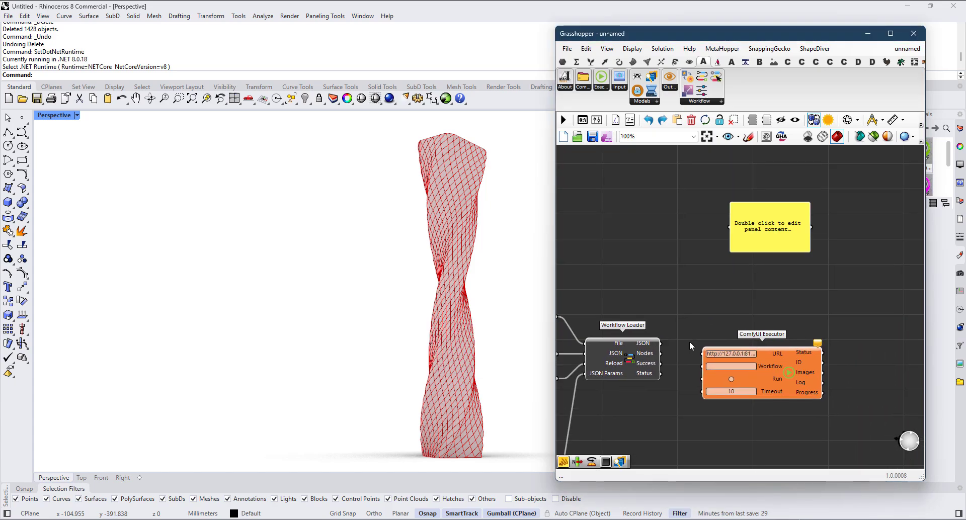
{"action": "left_click_drag", "start_coordinate": [660, 343], "coordinate": [730, 227]}
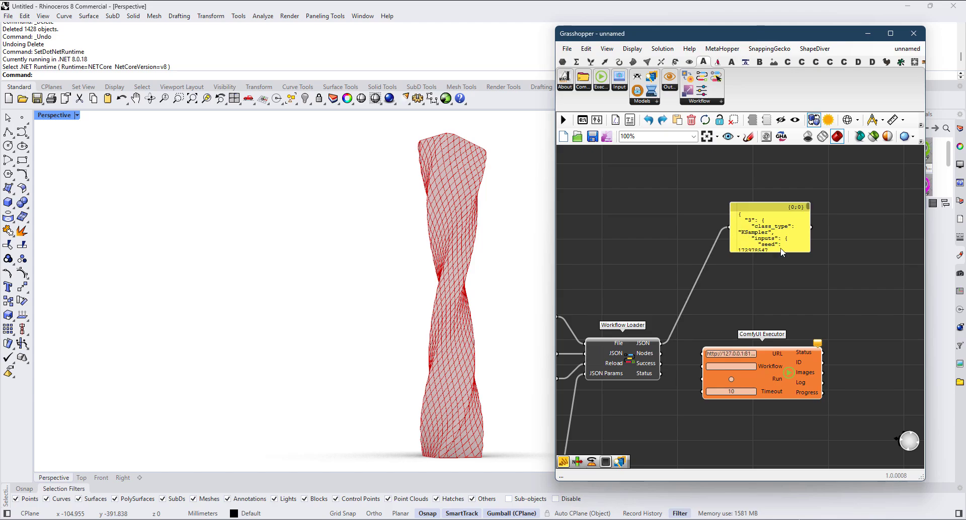
Step: Enlarge the panel attached to Workflow Loader so that much more of the workflow JSON fits
{"action": "right_click_drag", "start_coordinate": [782, 251], "coordinate": [669, 175]}
{"action": "left_click_drag", "start_coordinate": [674, 173], "coordinate": [956, 427]}
{"action": "right_click_drag", "start_coordinate": [724, 295], "coordinate": [833, 297]}
{"action": "scroll", "coordinate": [686, 297], "scroll_direction": "down", "scroll_amount": 2}
{"action": "scroll", "coordinate": [683, 285], "scroll_direction": "up", "scroll_amount": 2}
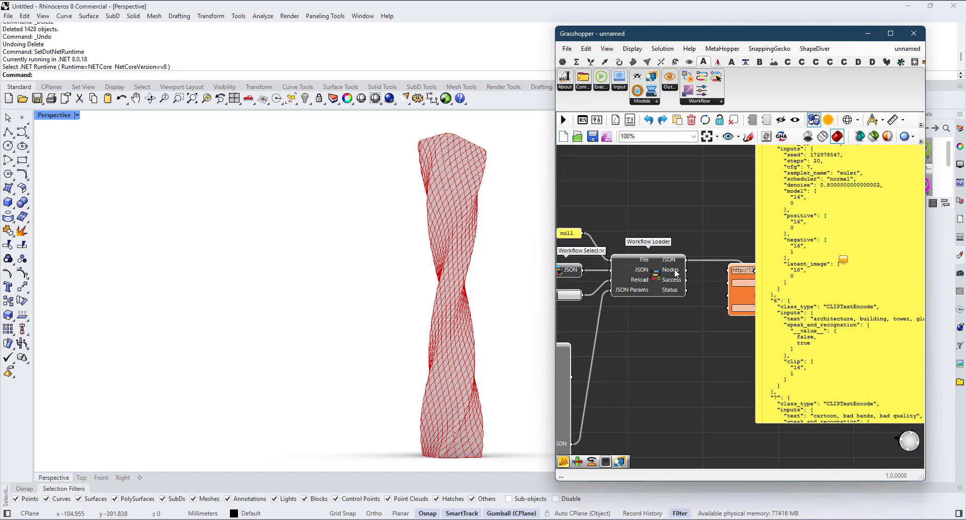
Step: Examine the workflow JSON in the panel, checking the KSampler settings and the positive and negative prompt texts
{"action": "mouse_move", "coordinate": [676, 273]}
{"action": "right_click_drag", "start_coordinate": [677, 273], "coordinate": [631, 321]}
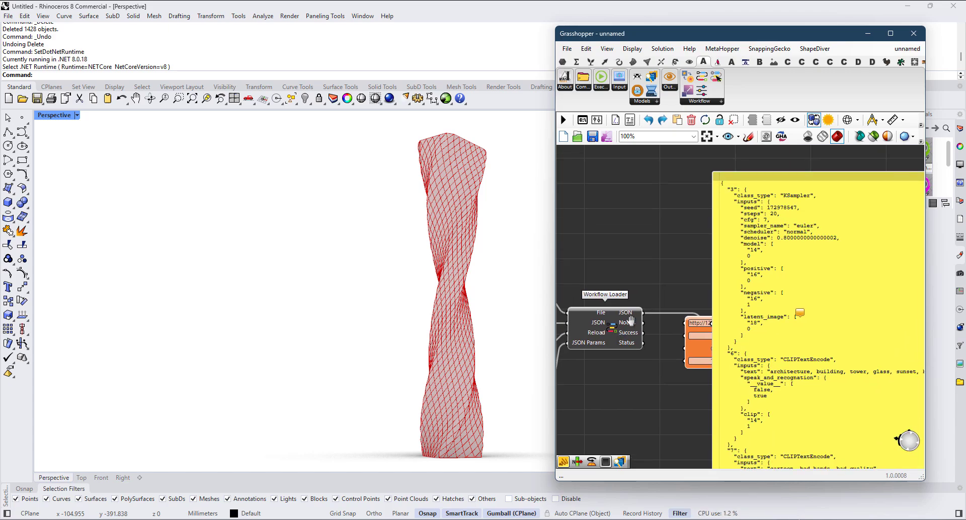
{"action": "right_click_drag", "start_coordinate": [748, 263], "coordinate": [711, 277]}
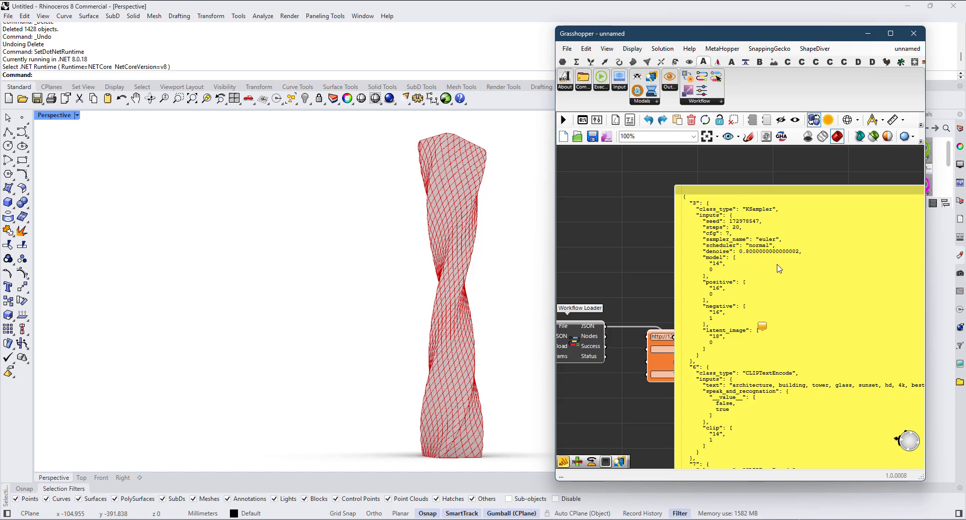
{"action": "scroll", "coordinate": [779, 268], "scroll_direction": "up", "scroll_amount": 2}
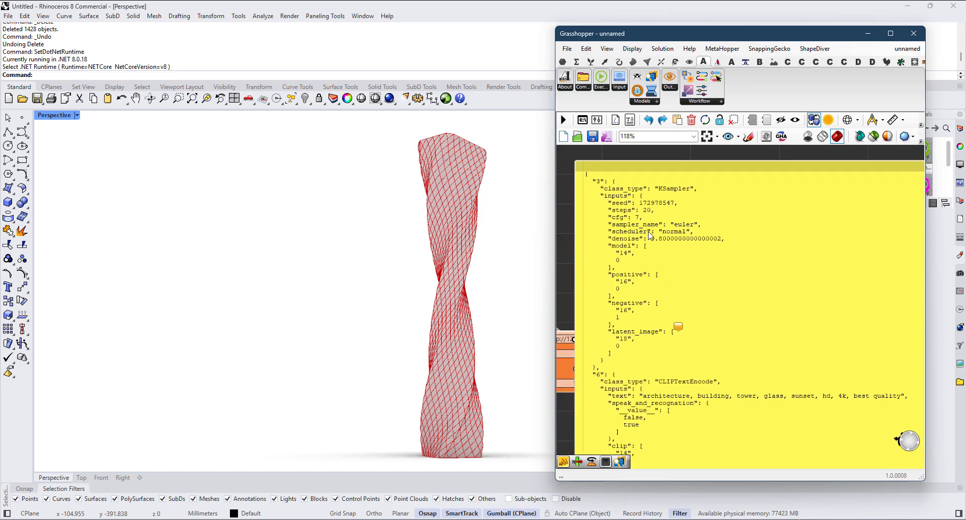
{"action": "scroll", "coordinate": [650, 235], "scroll_direction": "up", "scroll_amount": 2}
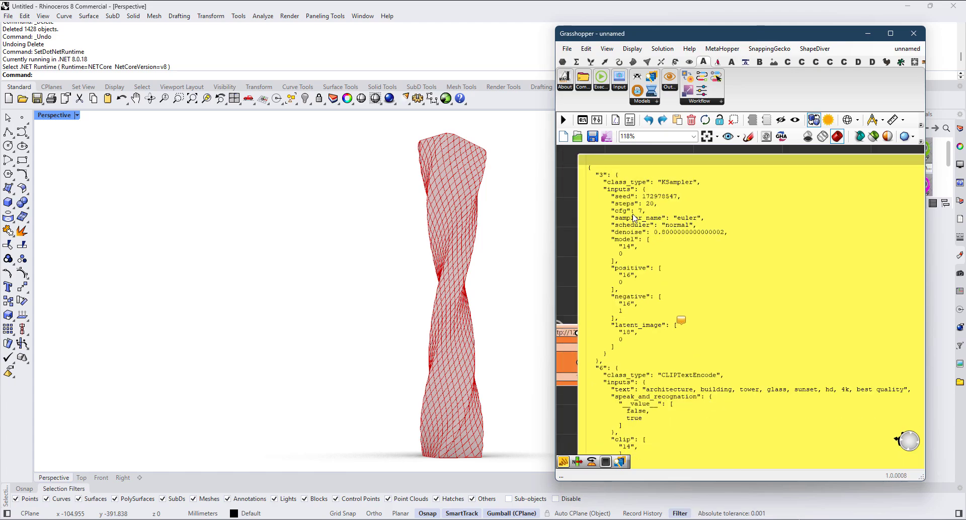
{"action": "scroll", "coordinate": [634, 219], "scroll_direction": "down", "scroll_amount": 2}
{"action": "scroll", "coordinate": [655, 208], "scroll_direction": "down", "scroll_amount": 1}
{"action": "right_click_drag", "start_coordinate": [754, 293], "coordinate": [735, 270]}
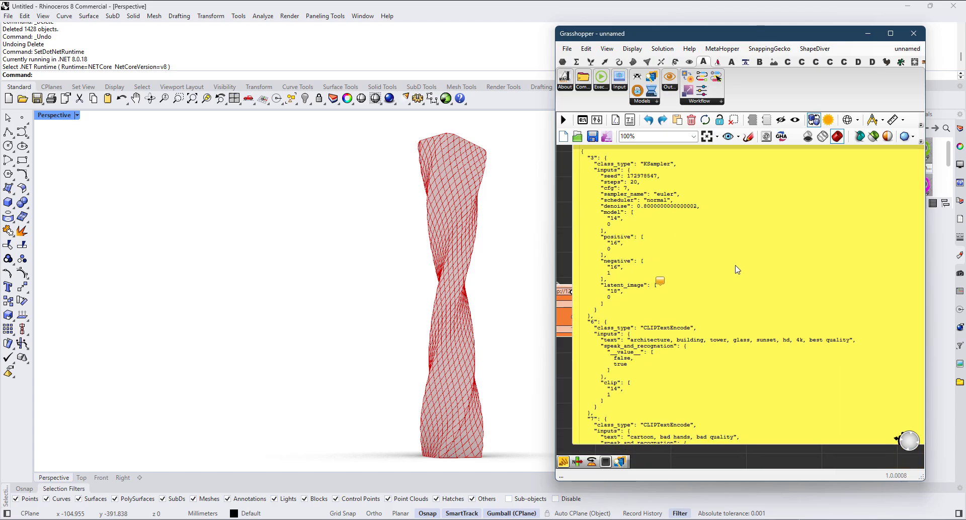
{"action": "scroll", "coordinate": [734, 275], "scroll_direction": "down", "scroll_amount": 1}
{"action": "right_click_drag", "start_coordinate": [744, 319], "coordinate": [725, 305]}
{"action": "scroll", "coordinate": [663, 325], "scroll_direction": "up", "scroll_amount": 1}
{"action": "scroll", "coordinate": [663, 324], "scroll_direction": "up", "scroll_amount": 1}
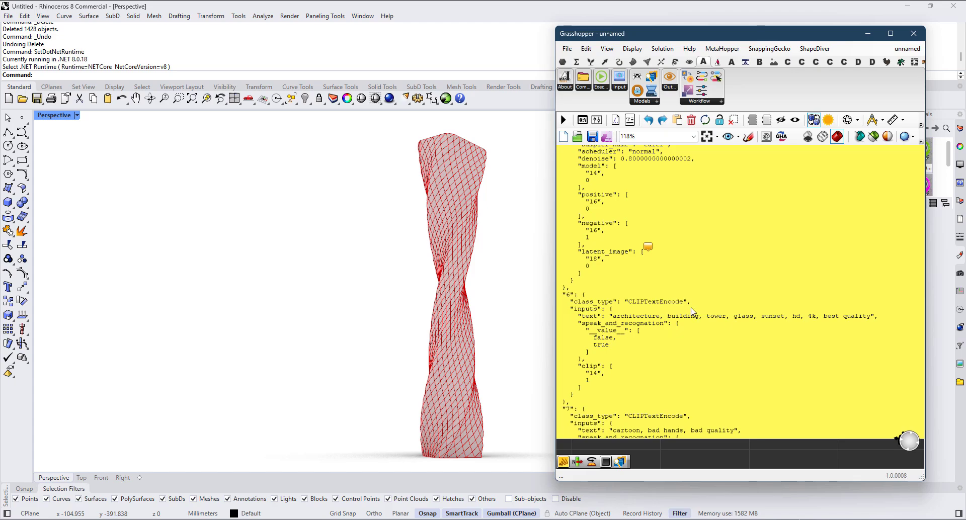
Step: Examine the rest of the workflow JSON, checking the checkpoint, ControlNet model, latent image size and preprocessor entries against the connected components
{"action": "scroll", "coordinate": [889, 316], "scroll_direction": "down", "scroll_amount": 5}
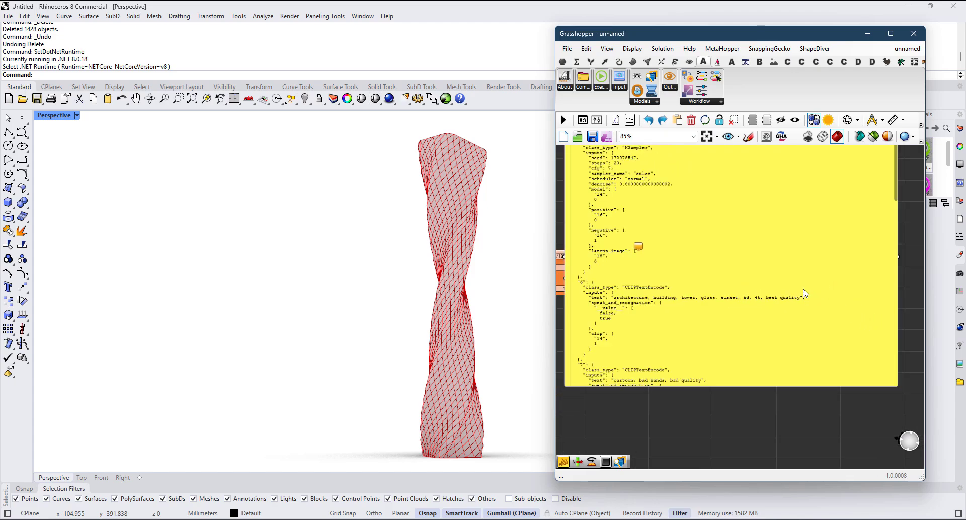
{"action": "scroll", "coordinate": [877, 226], "scroll_direction": "up", "scroll_amount": 2}
{"action": "left_click_drag", "start_coordinate": [885, 206], "coordinate": [872, 310]}
{"action": "right_click_drag", "start_coordinate": [834, 308], "coordinate": [879, 308]}
{"action": "right_click_drag", "start_coordinate": [630, 297], "coordinate": [658, 314]}
{"action": "right_click_drag", "start_coordinate": [739, 365], "coordinate": [713, 317]}
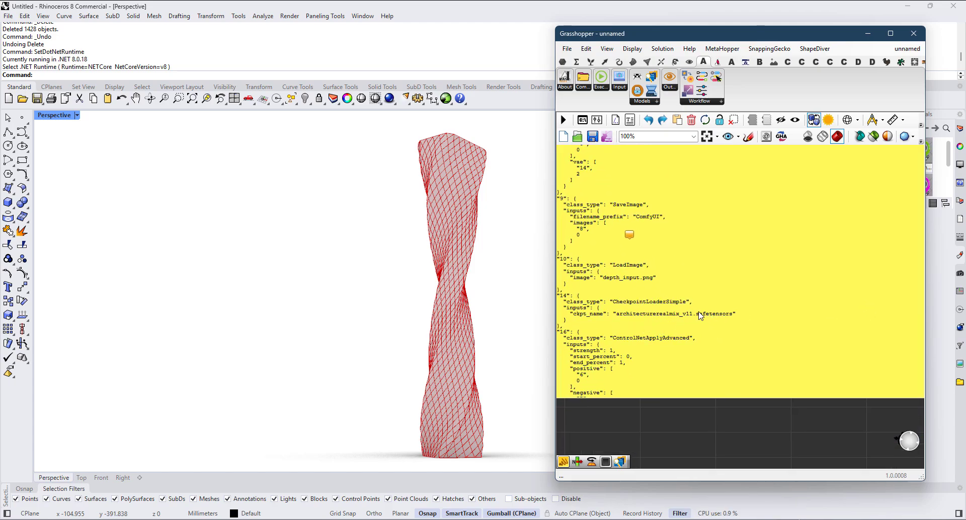
{"action": "scroll", "coordinate": [660, 350], "scroll_direction": "down", "scroll_amount": 2}
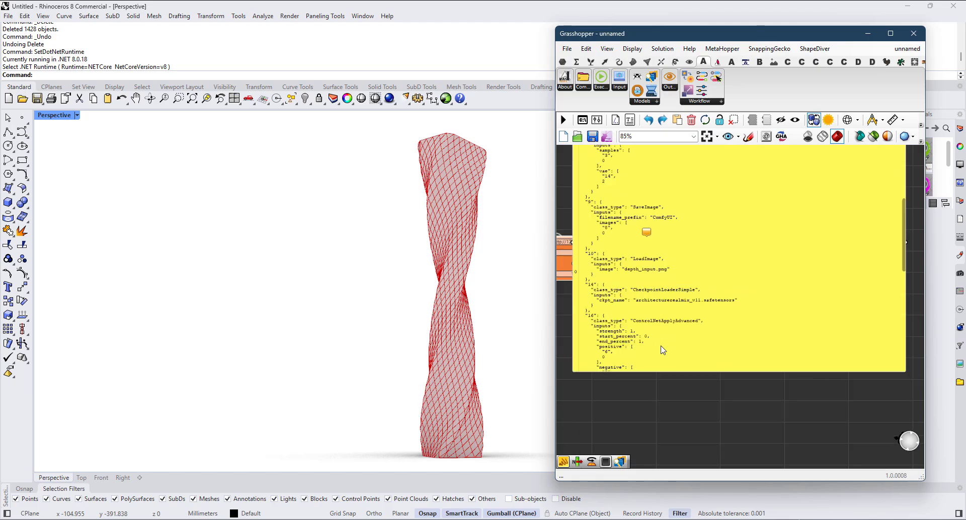
{"action": "left_click_drag", "start_coordinate": [892, 231], "coordinate": [883, 298]}
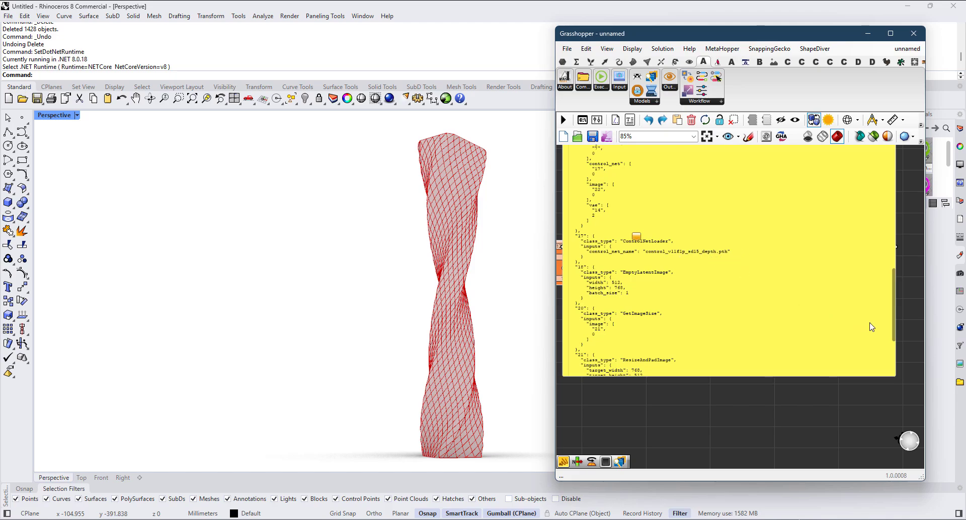
{"action": "left_click_drag", "start_coordinate": [894, 319], "coordinate": [891, 365]}
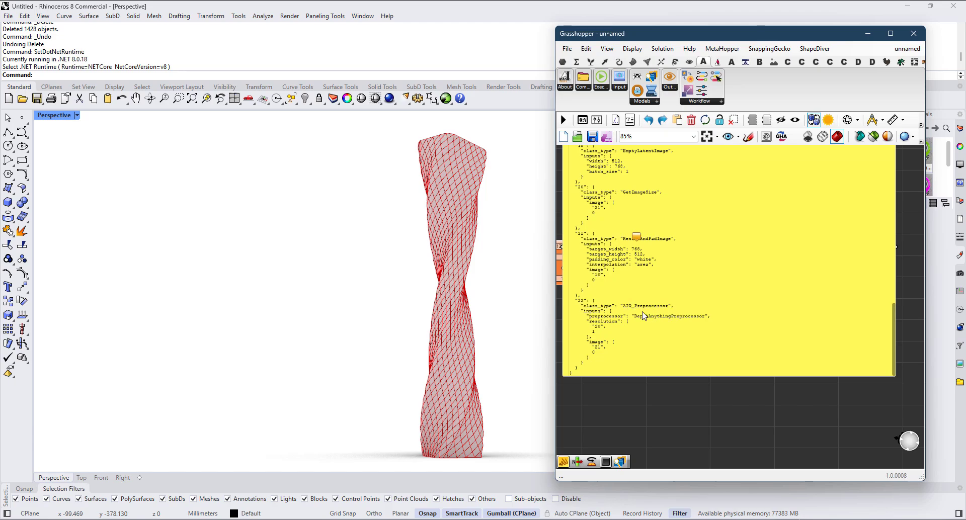
{"action": "scroll", "coordinate": [661, 324], "scroll_direction": "down", "scroll_amount": 4}
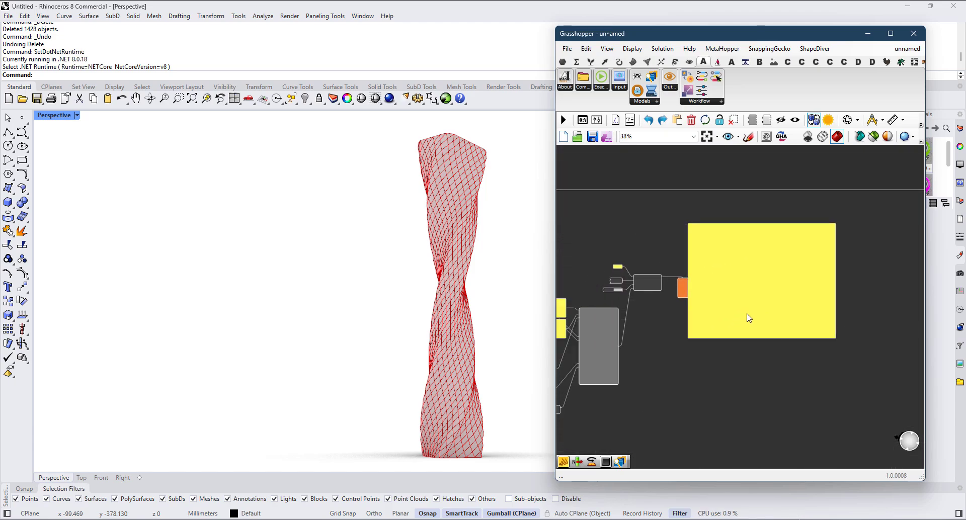
{"action": "scroll", "coordinate": [651, 330], "scroll_direction": "up", "scroll_amount": 4}
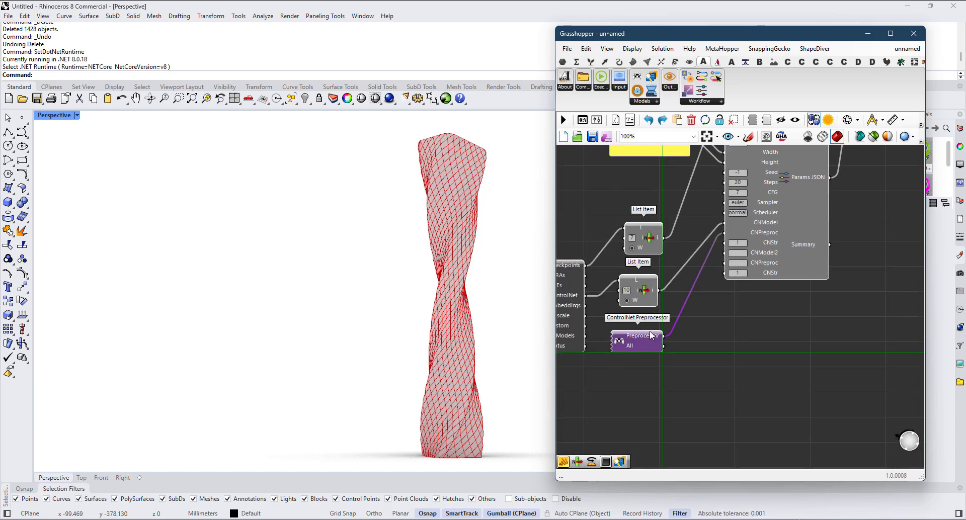
Step: Remove the JSON panel, connect Workflow Loader's JSON output to ComfyUI Executor's Workflow input, and align the executor with the loader
{"action": "scroll", "coordinate": [645, 334], "scroll_direction": "down", "scroll_amount": 3}
{"action": "scroll", "coordinate": [748, 209], "scroll_direction": "up", "scroll_amount": 5}
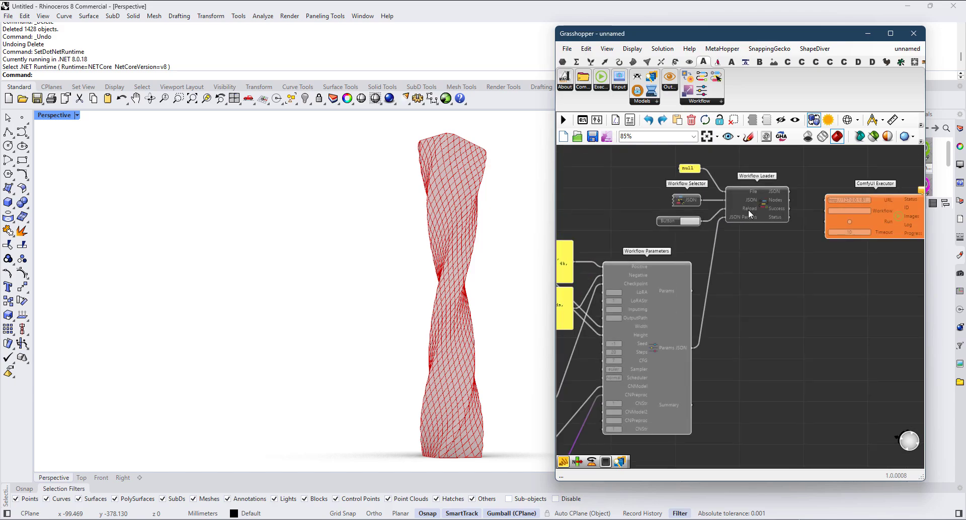
{"action": "scroll", "coordinate": [731, 250], "scroll_direction": "down", "scroll_amount": 2}
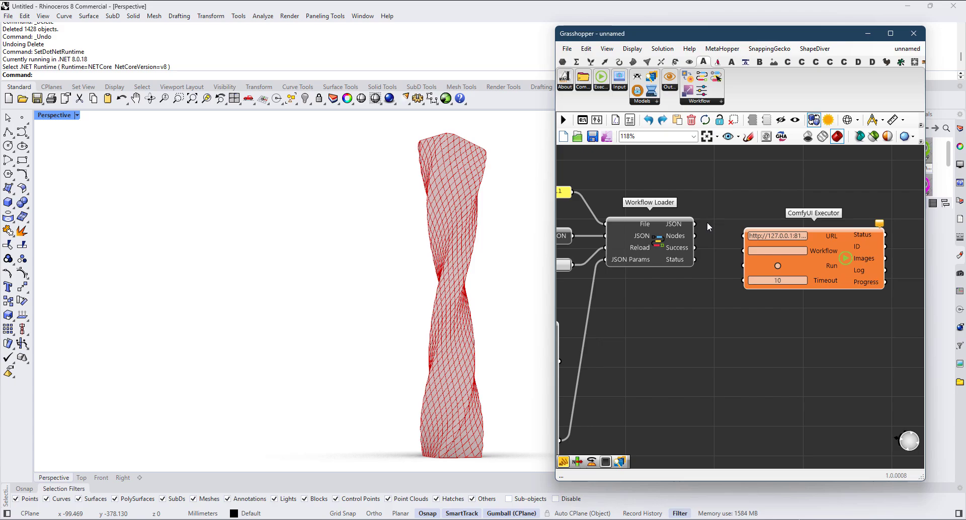
{"action": "left_click_drag", "start_coordinate": [809, 258], "coordinate": [816, 247]}
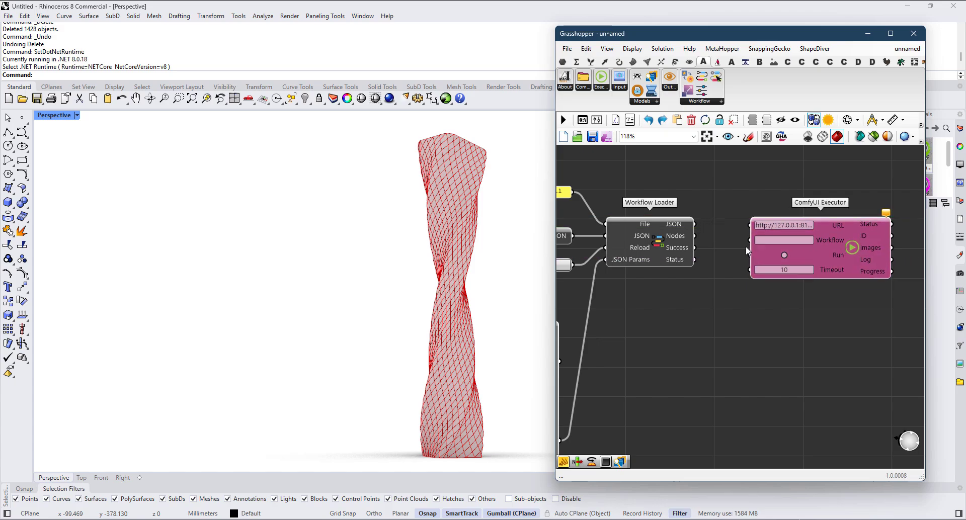
{"action": "left_click_drag", "start_coordinate": [695, 224], "coordinate": [748, 241]}
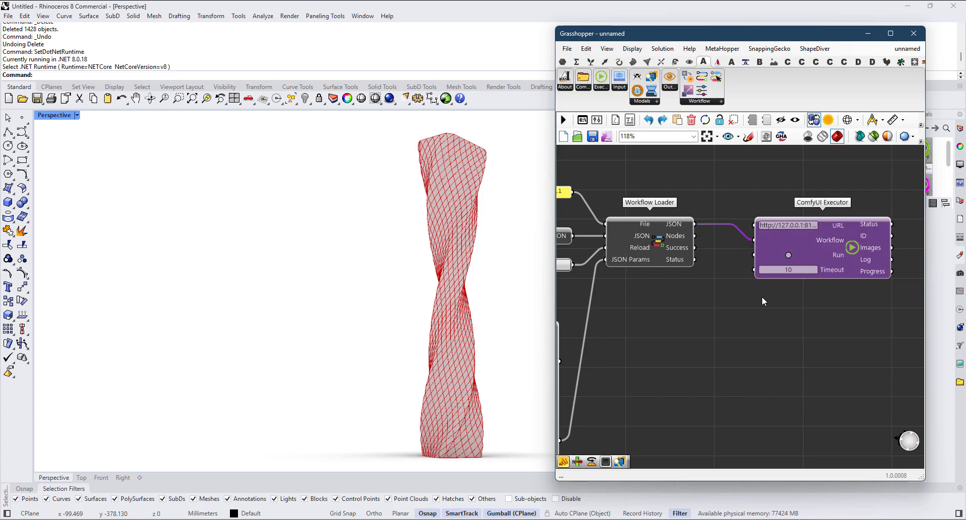
{"action": "right_click_drag", "start_coordinate": [813, 294], "coordinate": [757, 305]}
{"action": "left_click_drag", "start_coordinate": [768, 259], "coordinate": [762, 243]}
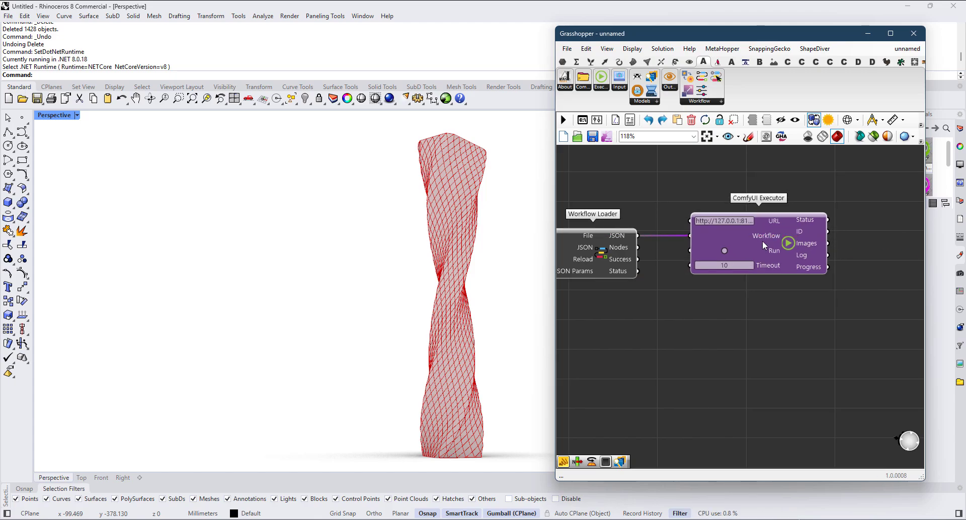
Step: Add an LB Image Viewer beside ComfyUI Executor and connect the executor's Images output to its imagePath input
{"action": "right_click_drag", "start_coordinate": [821, 266], "coordinate": [742, 305]}
{"action": "double_click", "coordinate": [851, 251]}
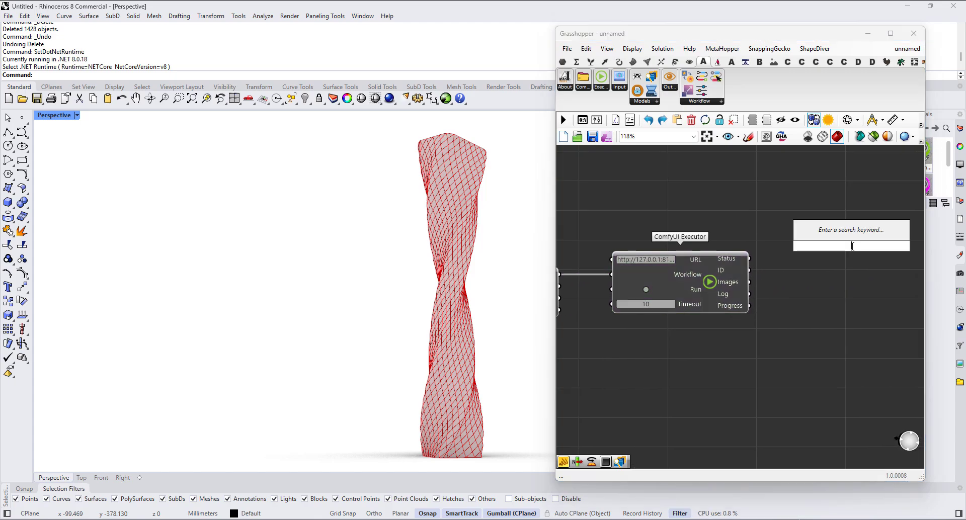
{"action": "type", "text": "lbu"}
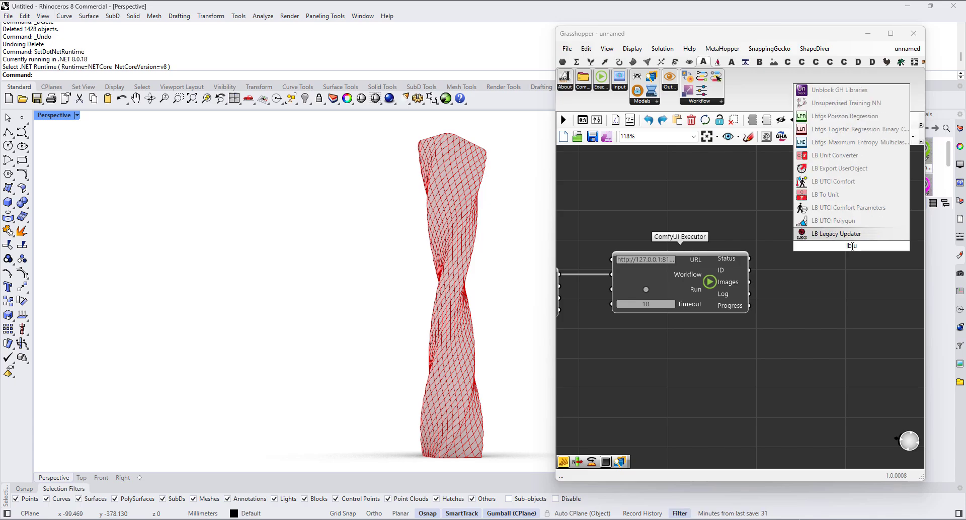
{"action": "key", "text": "BackSpace"}
{"action": "type", "text": "imag"}
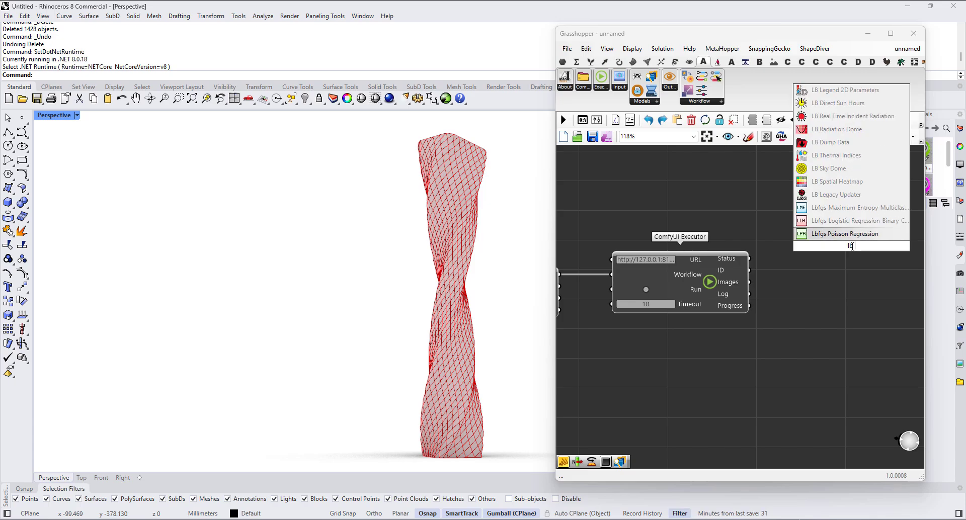
{"action": "key", "text": "Return"}
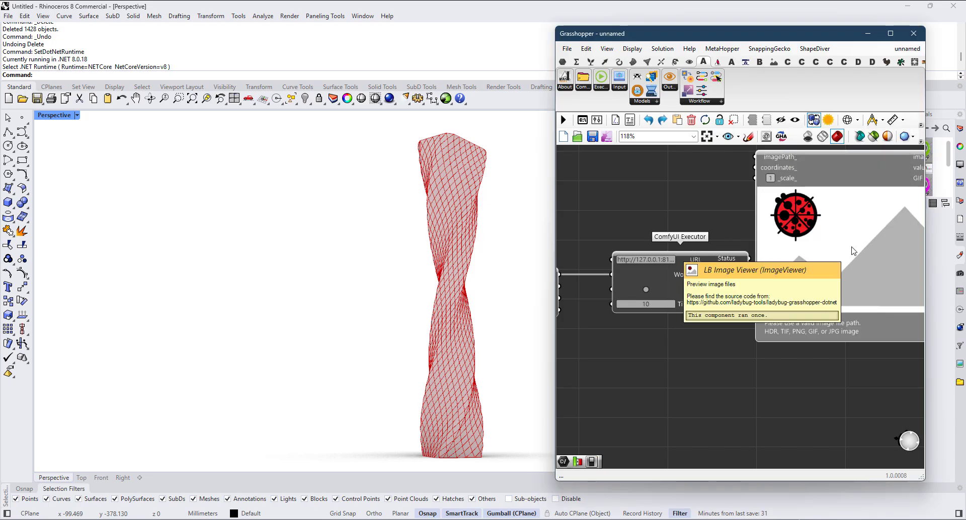
{"action": "left_click_drag", "start_coordinate": [754, 286], "coordinate": [785, 200]}
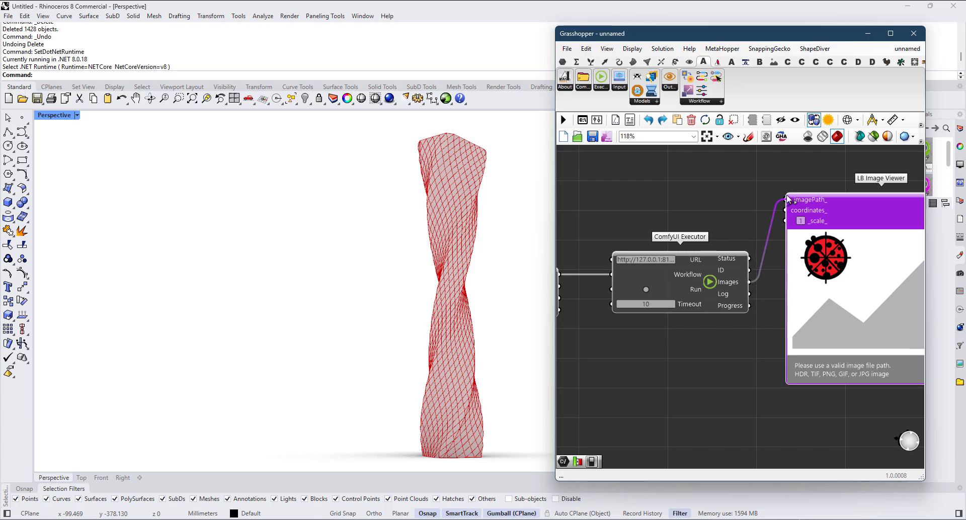
{"action": "left_click_drag", "start_coordinate": [848, 278], "coordinate": [873, 362]}
Step: Add a Button below Workflow Loader and connect it to ComfyUI Executor's Run input
{"action": "scroll", "coordinate": [756, 355], "scroll_direction": "down", "scroll_amount": 2}
{"action": "right_click_drag", "start_coordinate": [678, 318], "coordinate": [771, 281]}
{"action": "scroll", "coordinate": [769, 280], "scroll_direction": "up", "scroll_amount": 3}
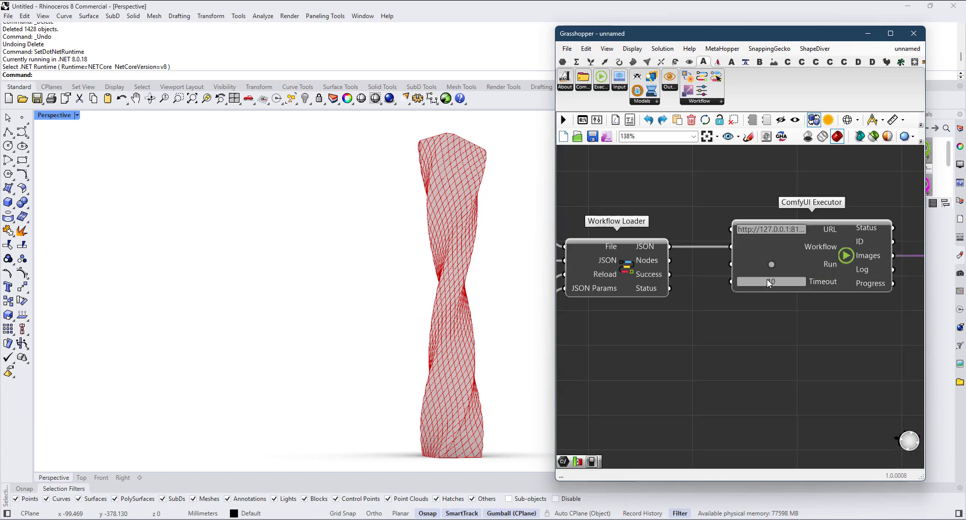
{"action": "double_click", "coordinate": [688, 372]}
{"action": "type", "text": "button"}
{"action": "key", "text": "Return"}
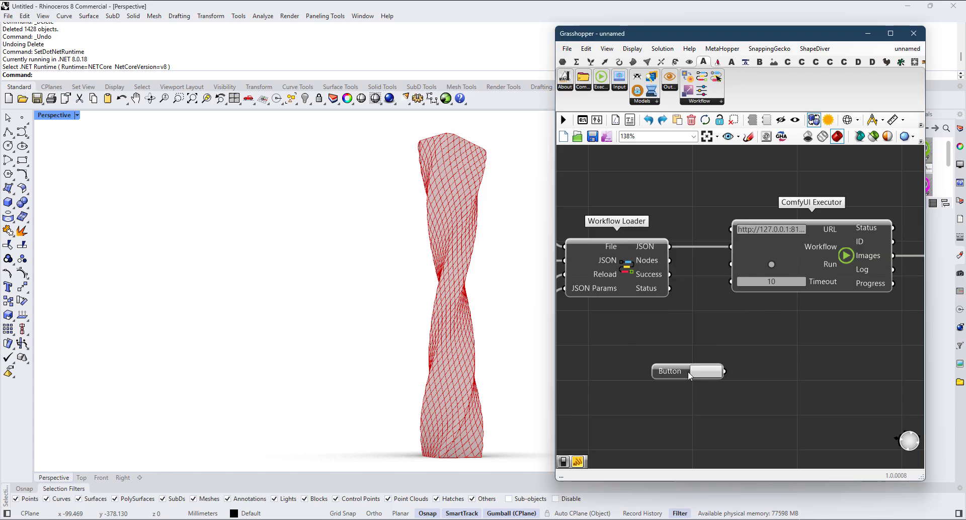
{"action": "left_click_drag", "start_coordinate": [725, 371], "coordinate": [731, 264]}
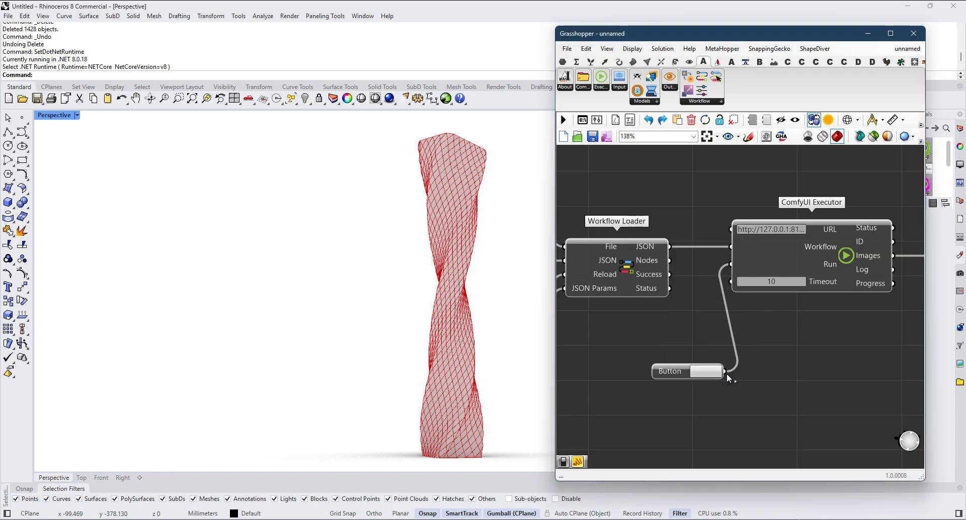
Step: Trigger the ComfyUI Executor run and bring up the ComfyUI server console in a taller window to follow its progress
{"action": "scroll", "coordinate": [653, 309], "scroll_direction": "down", "scroll_amount": 2}
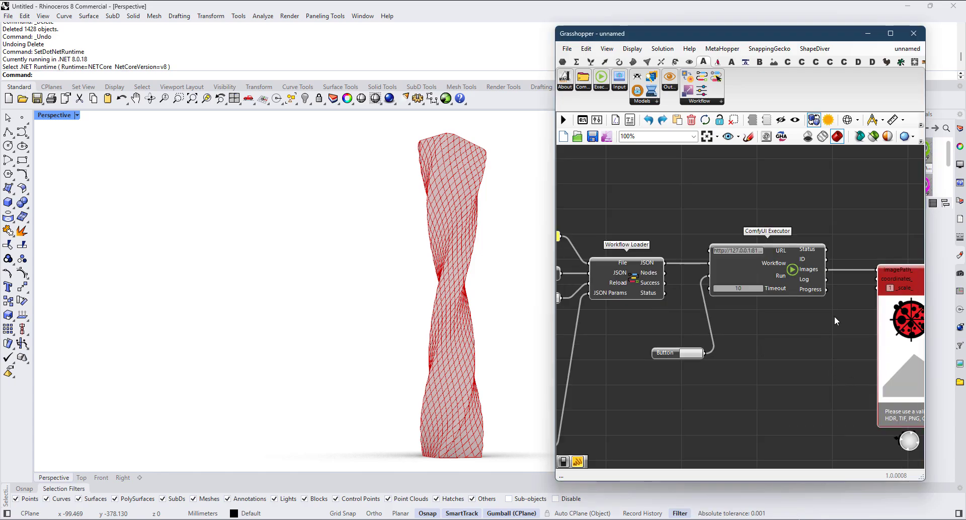
{"action": "scroll", "coordinate": [834, 321], "scroll_direction": "down", "scroll_amount": 1}
{"action": "right_click_drag", "start_coordinate": [834, 321], "coordinate": [725, 317]}
{"action": "right_click_drag", "start_coordinate": [759, 366], "coordinate": [723, 356]}
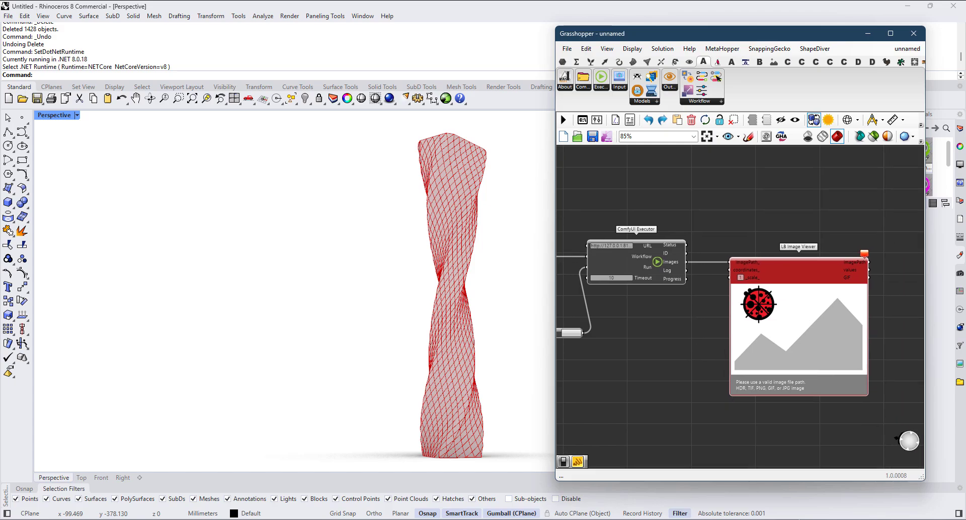
{"action": "left_click", "coordinate": [211, 519]}
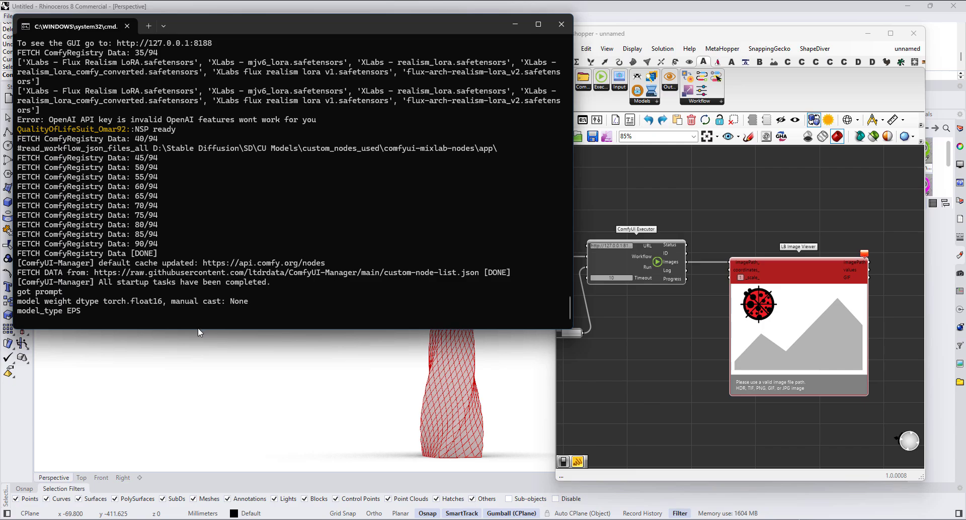
{"action": "left_click_drag", "start_coordinate": [198, 328], "coordinate": [194, 415]}
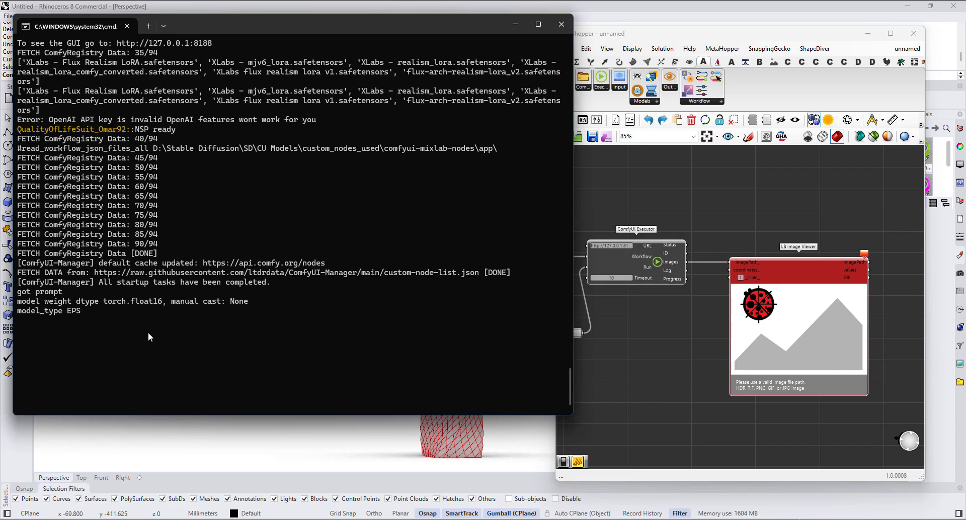
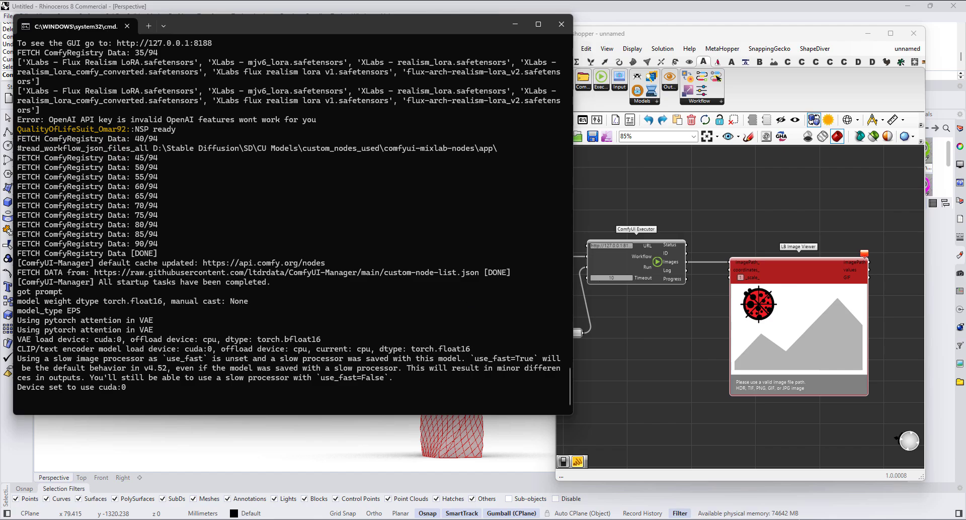
Step: Add panels above and below ComfyUI Executor and connect them to its Status, ID and Progress outputs
{"action": "double_click", "coordinate": [740, 206]}
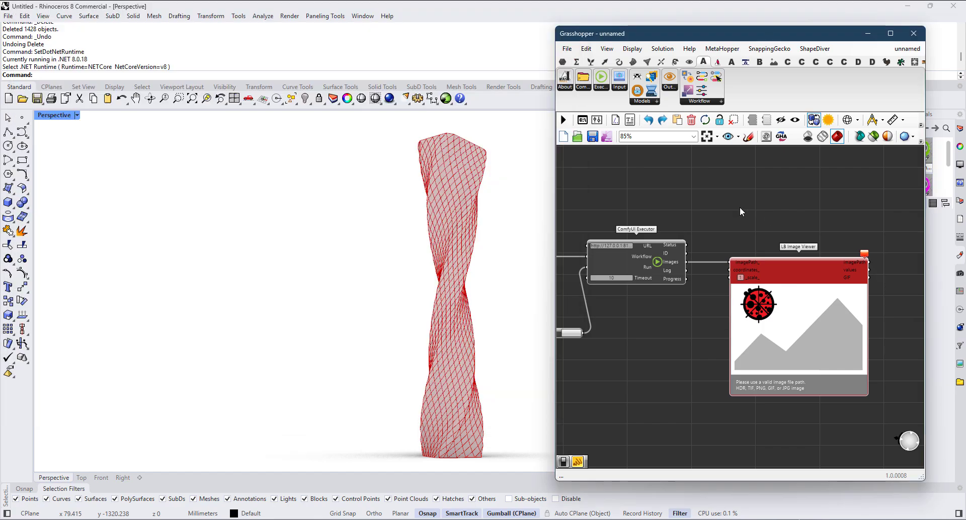
{"action": "type", "text": "//"}
{"action": "key", "text": "Return"}
{"action": "scroll", "coordinate": [739, 209], "scroll_direction": "up", "scroll_amount": 3}
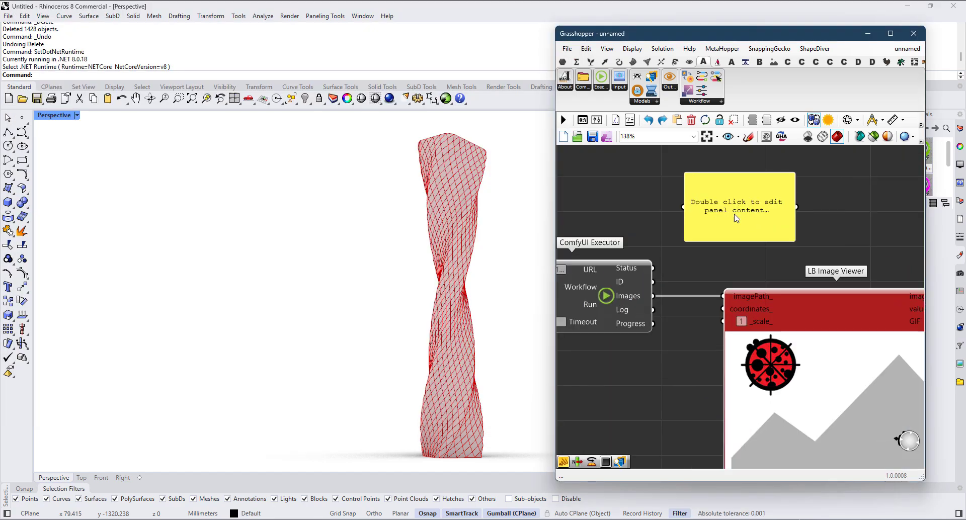
{"action": "left_click_drag", "start_coordinate": [653, 268], "coordinate": [654, 394]}
{"action": "scroll", "coordinate": [746, 209], "scroll_direction": "down", "scroll_amount": 2}
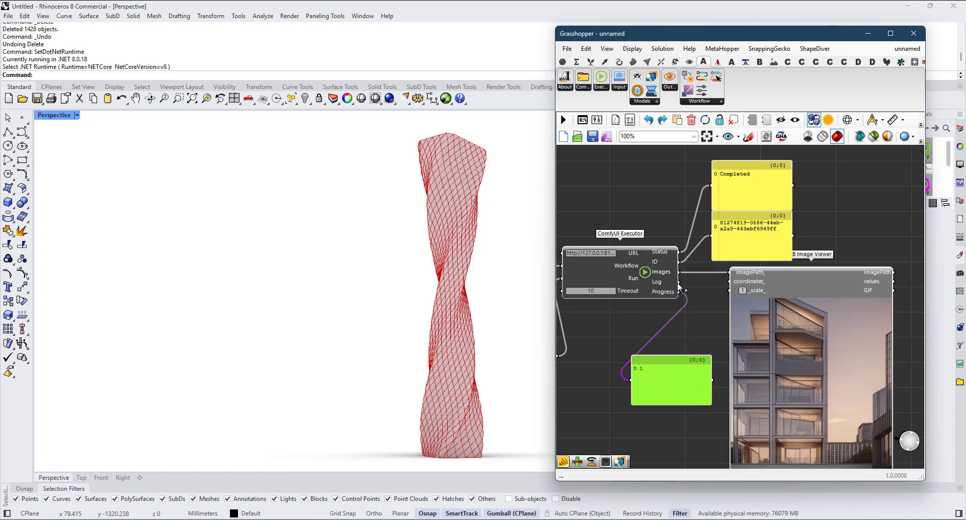
Step: Connect another panel to ComfyUI Executor's Log output and arrange the Log and Progress panels below the executor
{"action": "right_click_drag", "start_coordinate": [686, 386], "coordinate": [628, 339]}
{"action": "left_click_drag", "start_coordinate": [628, 340], "coordinate": [624, 235]}
{"action": "left_click_drag", "start_coordinate": [727, 336], "coordinate": [641, 304]}
{"action": "scroll", "coordinate": [740, 235], "scroll_direction": "down", "scroll_amount": 3}
{"action": "right_click_drag", "start_coordinate": [672, 256], "coordinate": [743, 311]}
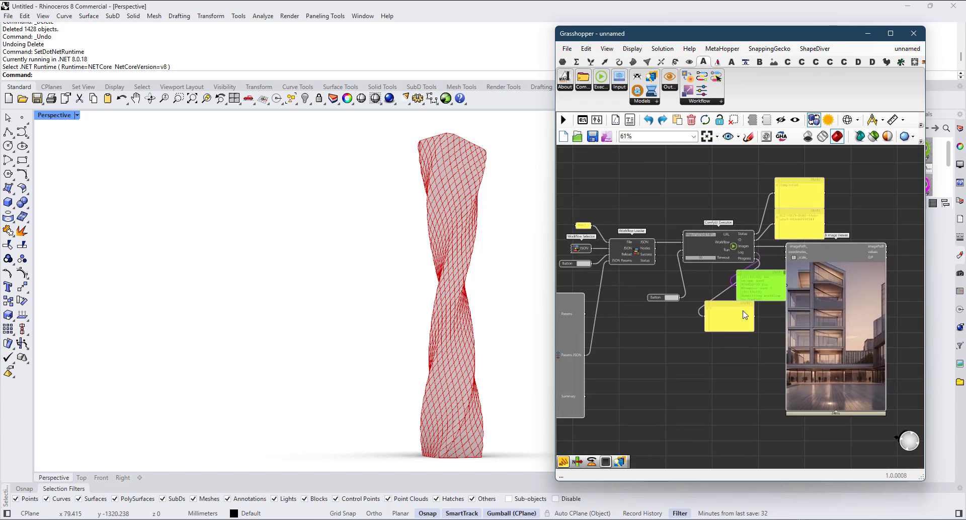
Step: Examine the prompt panels and Workflow Parameters inputs against the generated image in LB Image Viewer
{"action": "scroll", "coordinate": [730, 308], "scroll_direction": "down", "scroll_amount": 1}
{"action": "right_click_drag", "start_coordinate": [678, 336], "coordinate": [785, 339]}
{"action": "right_click_drag", "start_coordinate": [611, 350], "coordinate": [724, 337]}
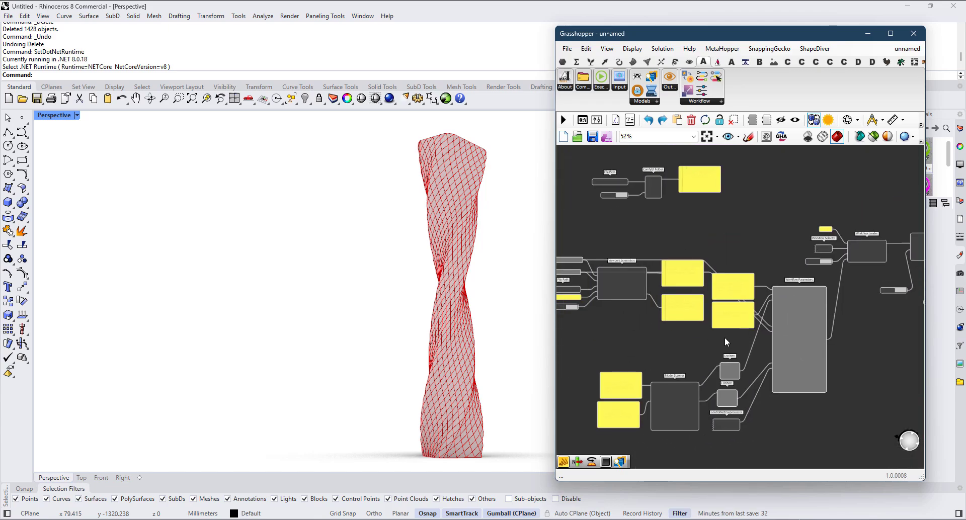
{"action": "scroll", "coordinate": [774, 327], "scroll_direction": "up", "scroll_amount": 6}
{"action": "scroll", "coordinate": [774, 327], "scroll_direction": "up", "scroll_amount": 1}
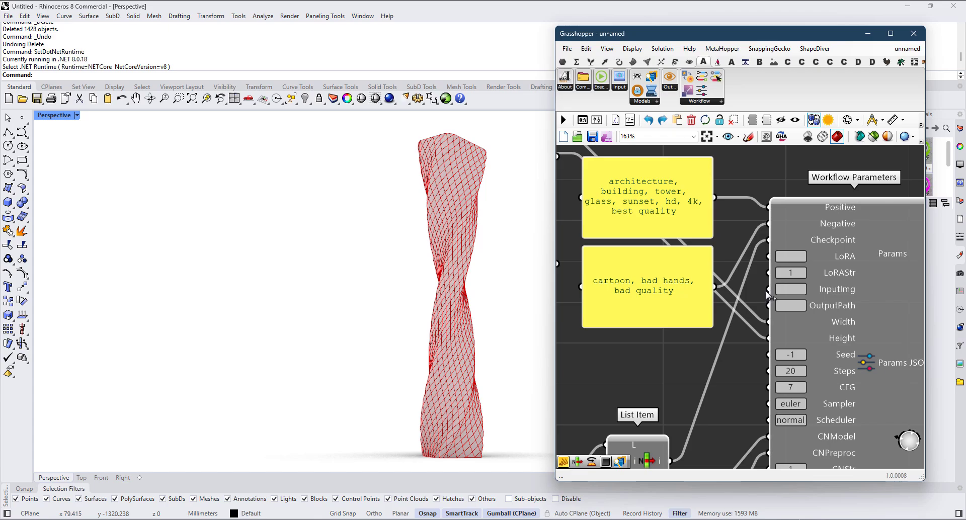
{"action": "scroll", "coordinate": [770, 296], "scroll_direction": "down", "scroll_amount": 5}
{"action": "right_click_drag", "start_coordinate": [836, 328], "coordinate": [704, 338]}
{"action": "right_click_drag", "start_coordinate": [817, 325], "coordinate": [725, 335]}
{"action": "scroll", "coordinate": [830, 313], "scroll_direction": "up", "scroll_amount": 4}
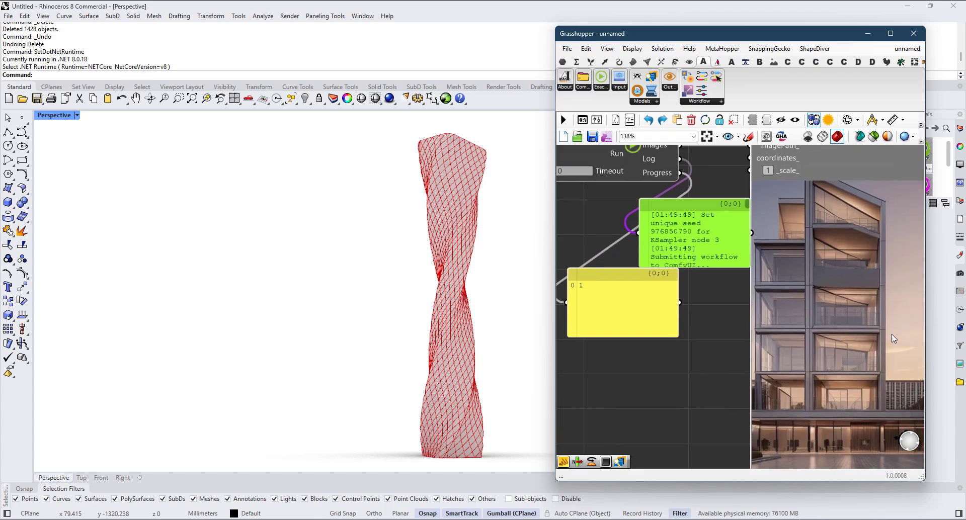
{"action": "right_click_drag", "start_coordinate": [894, 338], "coordinate": [781, 335]}
{"action": "scroll", "coordinate": [781, 334], "scroll_direction": "down", "scroll_amount": 4}
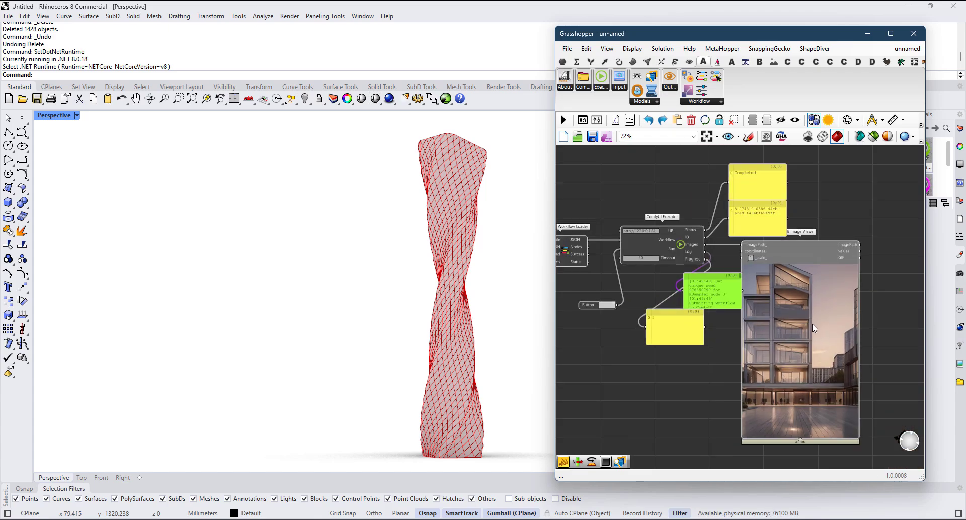
{"action": "scroll", "coordinate": [805, 334], "scroll_direction": "down", "scroll_amount": 2}
{"action": "scroll", "coordinate": [751, 337], "scroll_direction": "down", "scroll_amount": 2}
{"action": "right_click_drag", "start_coordinate": [635, 368], "coordinate": [759, 292]}
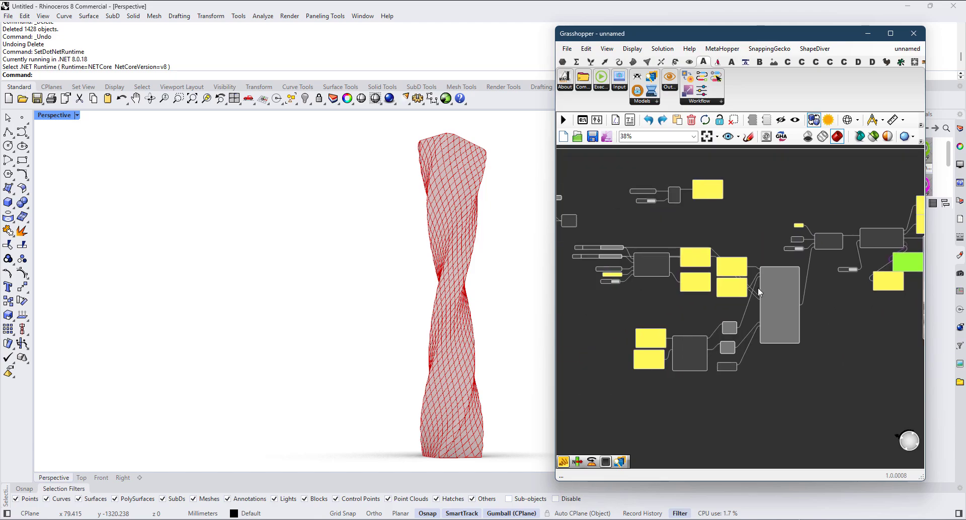
Step: Connect the Screenshot_1.png path panel to Workflow Parameters' InputImg input and move the panel above the other panels
{"action": "scroll", "coordinate": [759, 292], "scroll_direction": "up", "scroll_amount": 4}
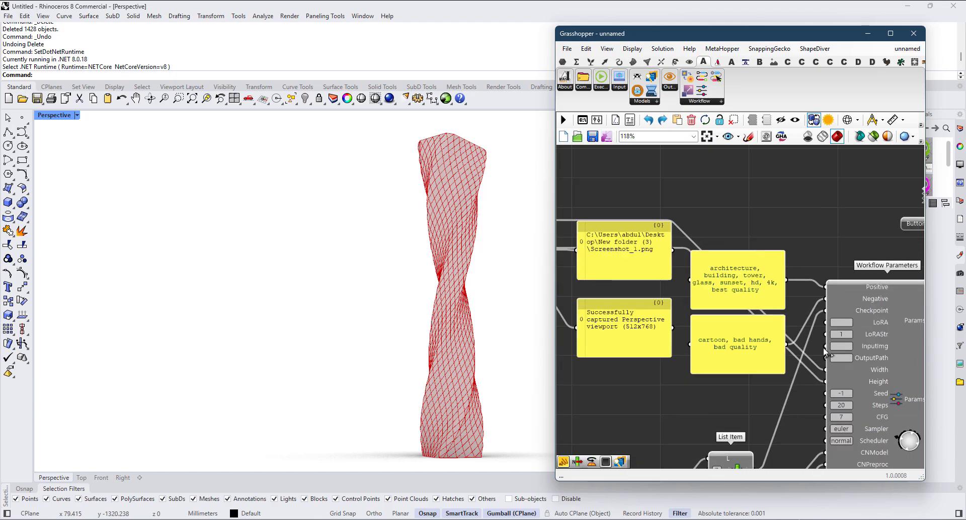
{"action": "scroll", "coordinate": [854, 353], "scroll_direction": "down", "scroll_amount": 5}
{"action": "left_click_drag", "start_coordinate": [843, 342], "coordinate": [823, 305]}
{"action": "scroll", "coordinate": [770, 350], "scroll_direction": "up", "scroll_amount": 4}
{"action": "scroll", "coordinate": [798, 328], "scroll_direction": "up", "scroll_amount": 2}
{"action": "right_click_drag", "start_coordinate": [912, 320], "coordinate": [654, 287]}
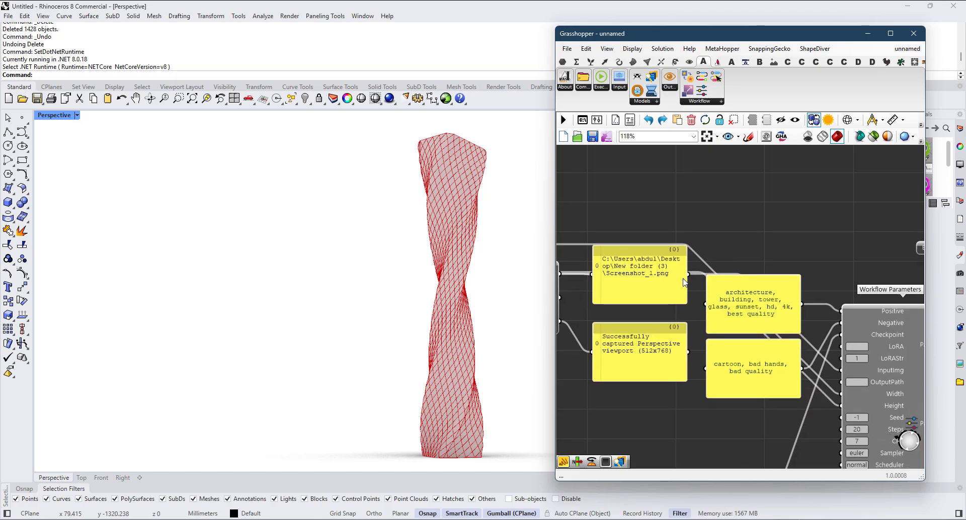
{"action": "left_click_drag", "start_coordinate": [687, 274], "coordinate": [842, 378]}
{"action": "left_click_drag", "start_coordinate": [641, 289], "coordinate": [620, 231]}
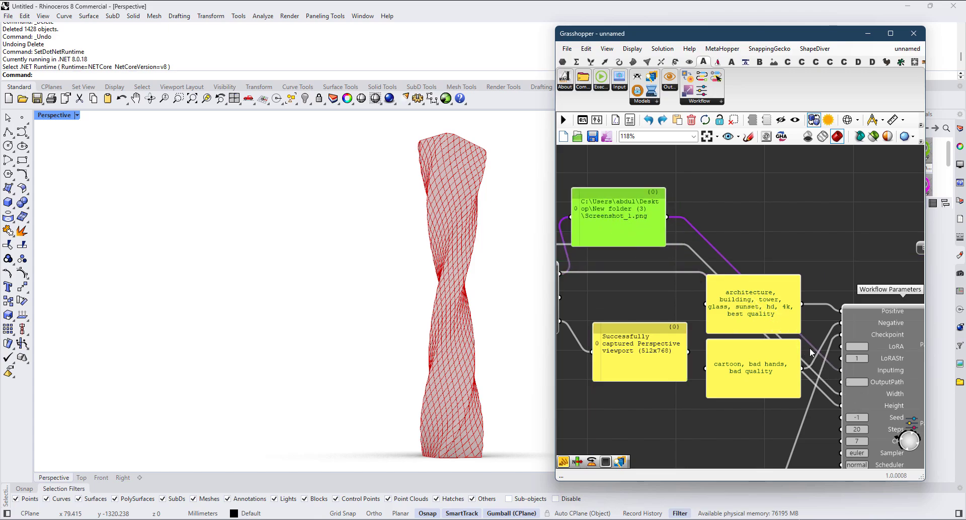
Step: Run ComfyUI Executor again with the viewport screenshot as input image and inspect the result in LB Image Viewer
{"action": "right_click_drag", "start_coordinate": [811, 348], "coordinate": [697, 328]}
{"action": "scroll", "coordinate": [698, 327], "scroll_direction": "down", "scroll_amount": 4}
{"action": "right_click_drag", "start_coordinate": [804, 345], "coordinate": [653, 319]}
{"action": "scroll", "coordinate": [764, 307], "scroll_direction": "up", "scroll_amount": 4}
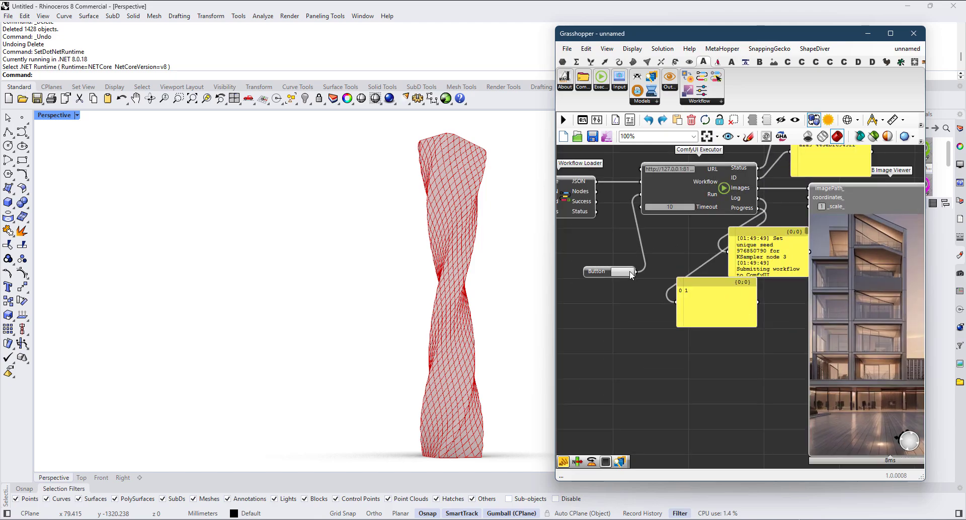
{"action": "left_click", "coordinate": [630, 273]}
{"action": "scroll", "coordinate": [786, 351], "scroll_direction": "down", "scroll_amount": 3}
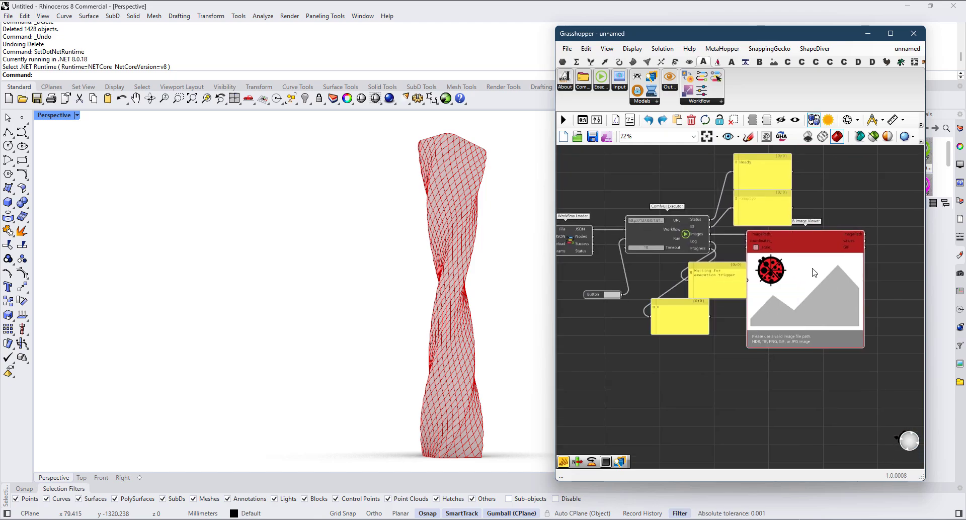
{"action": "scroll", "coordinate": [746, 368], "scroll_direction": "up", "scroll_amount": 2}
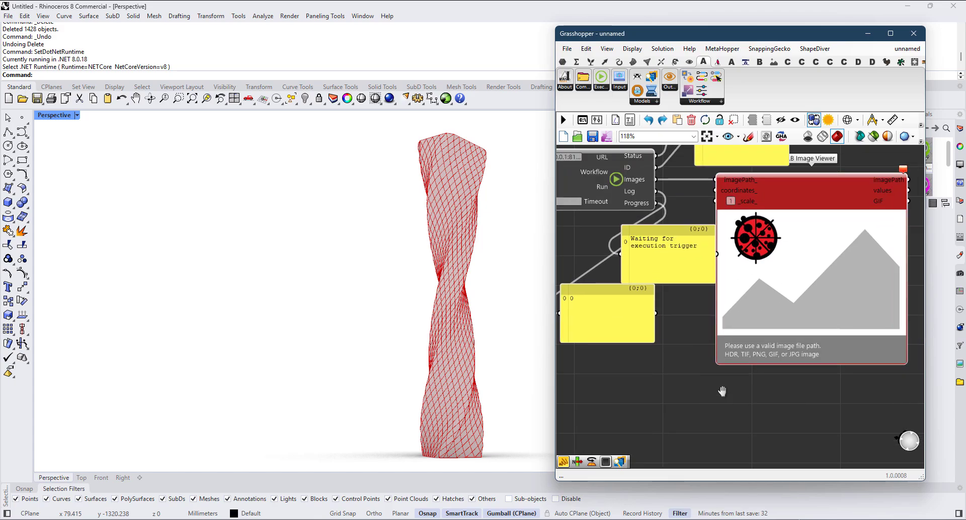
{"action": "scroll", "coordinate": [648, 354], "scroll_direction": "down", "scroll_amount": 2}
{"action": "scroll", "coordinate": [781, 383], "scroll_direction": "up", "scroll_amount": 4}
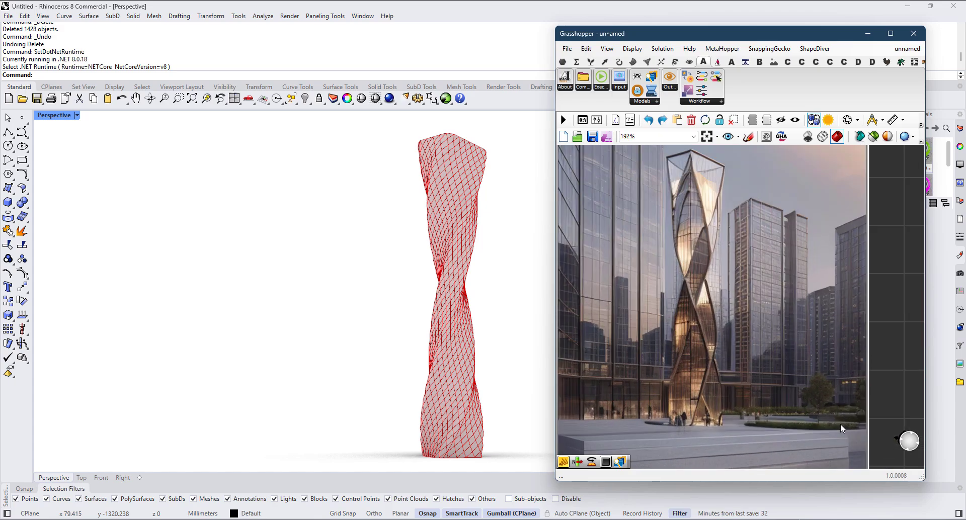
{"action": "scroll", "coordinate": [713, 327], "scroll_direction": "down", "scroll_amount": 2}
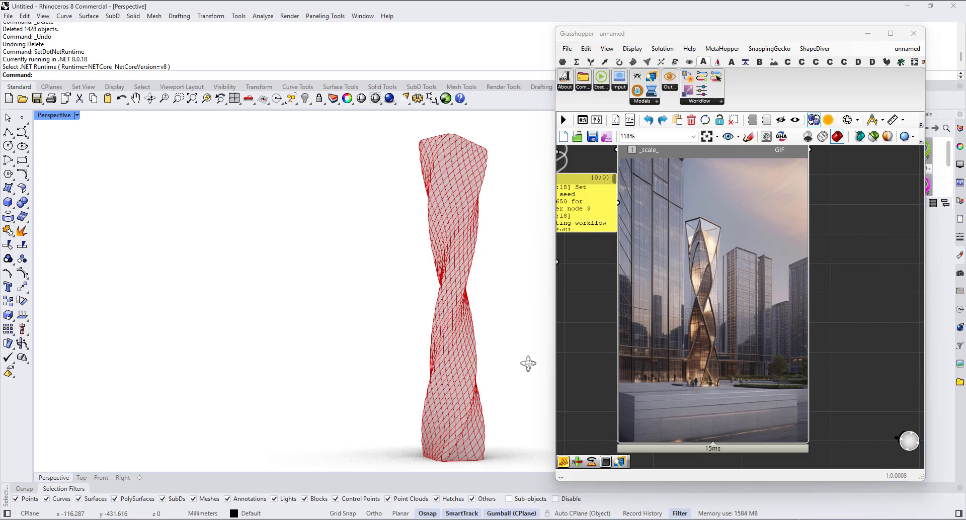
Step: Generate another render variation with ComfyUI Executor and examine the new image up close
{"action": "right_click_drag", "start_coordinate": [763, 343], "coordinate": [833, 345]}
{"action": "scroll", "coordinate": [833, 344], "scroll_direction": "down", "scroll_amount": 2}
{"action": "right_click_drag", "start_coordinate": [642, 332], "coordinate": [692, 332]}
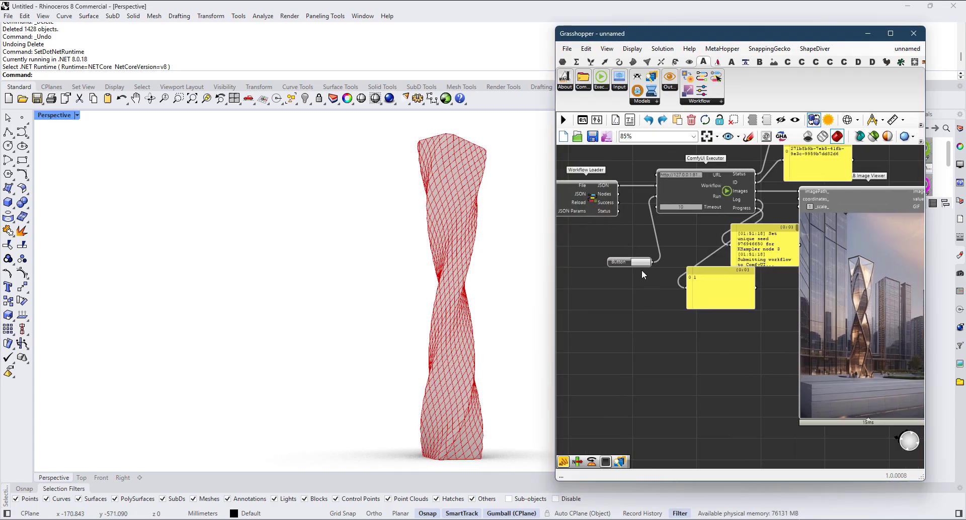
{"action": "left_click", "coordinate": [641, 264]}
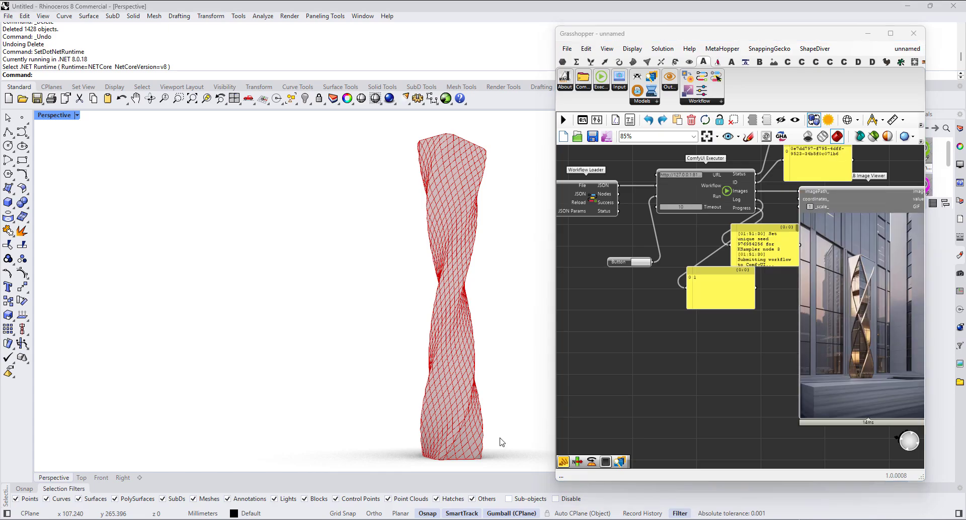
{"action": "scroll", "coordinate": [712, 368], "scroll_direction": "down", "scroll_amount": 3}
{"action": "right_click_drag", "start_coordinate": [695, 361], "coordinate": [620, 338]}
{"action": "scroll", "coordinate": [695, 340], "scroll_direction": "up", "scroll_amount": 2}
{"action": "scroll", "coordinate": [695, 338], "scroll_direction": "up", "scroll_amount": 2}
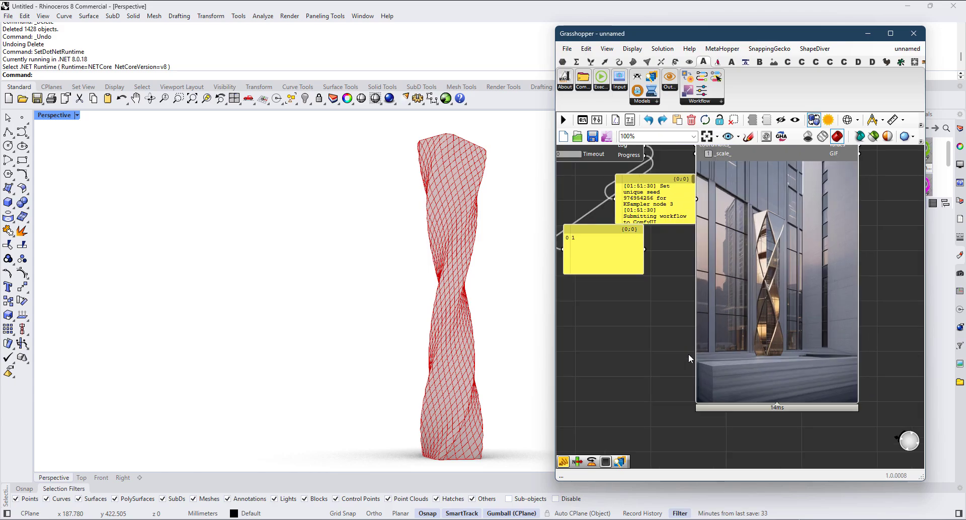
Step: Reposition and enlarge the twisted tower in Rhino's Perspective viewport for a new capture
{"action": "scroll", "coordinate": [475, 441], "scroll_direction": "up", "scroll_amount": 2}
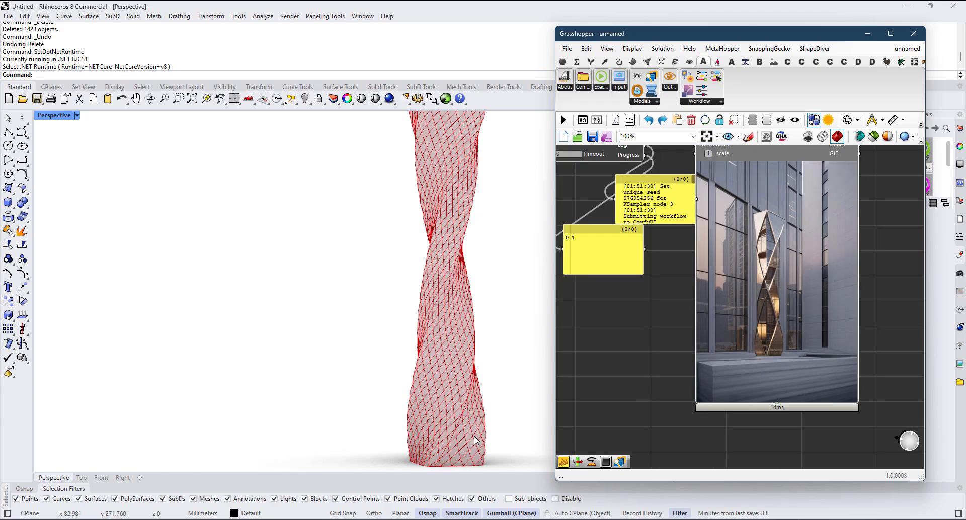
{"action": "scroll", "coordinate": [476, 440], "scroll_direction": "down", "scroll_amount": 1}
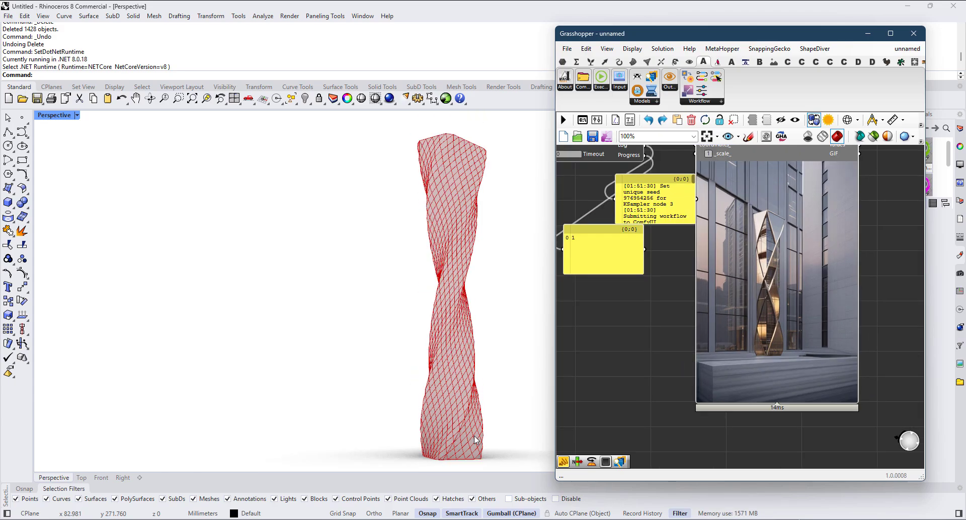
{"action": "right_click_drag", "start_coordinate": [475, 437], "coordinate": [467, 438]}
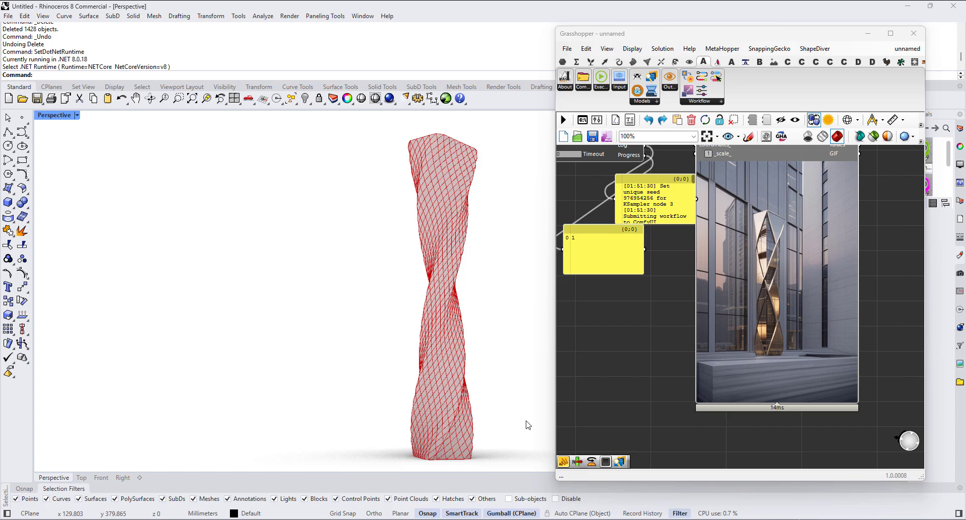
{"action": "scroll", "coordinate": [442, 289], "scroll_direction": "up", "scroll_amount": 3}
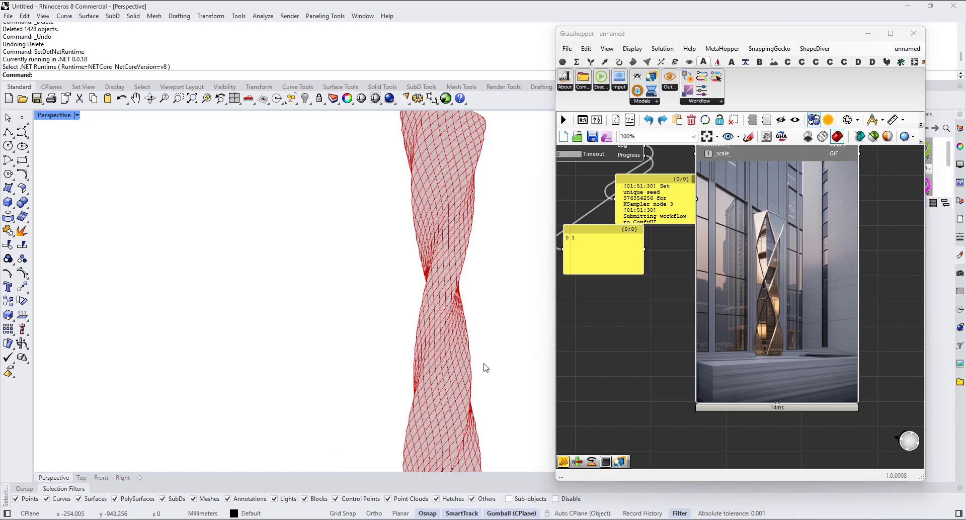
{"action": "scroll", "coordinate": [462, 354], "scroll_direction": "down", "scroll_amount": 3}
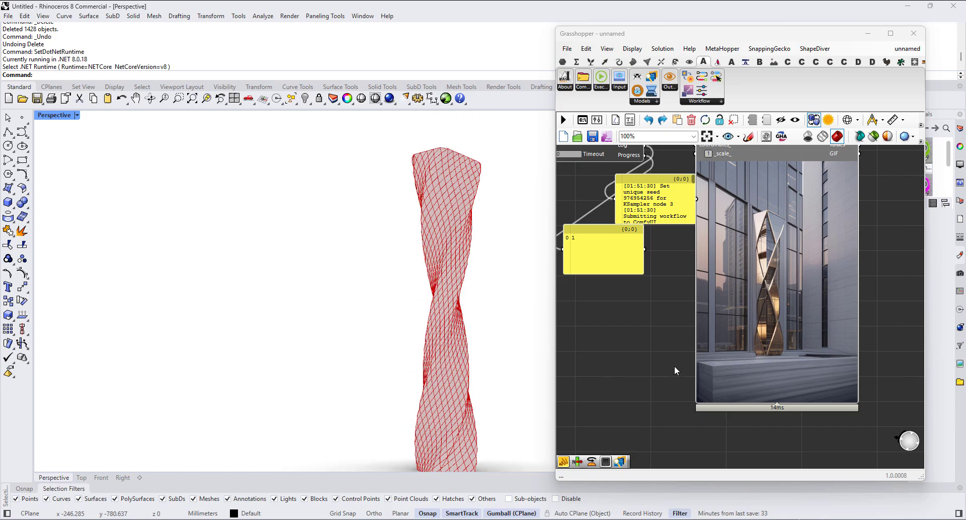
Step: Drive both the Width and Height inputs of Viewport Screenshot from the 768 slider and capture the viewport
{"action": "scroll", "coordinate": [705, 383], "scroll_direction": "down", "scroll_amount": 5}
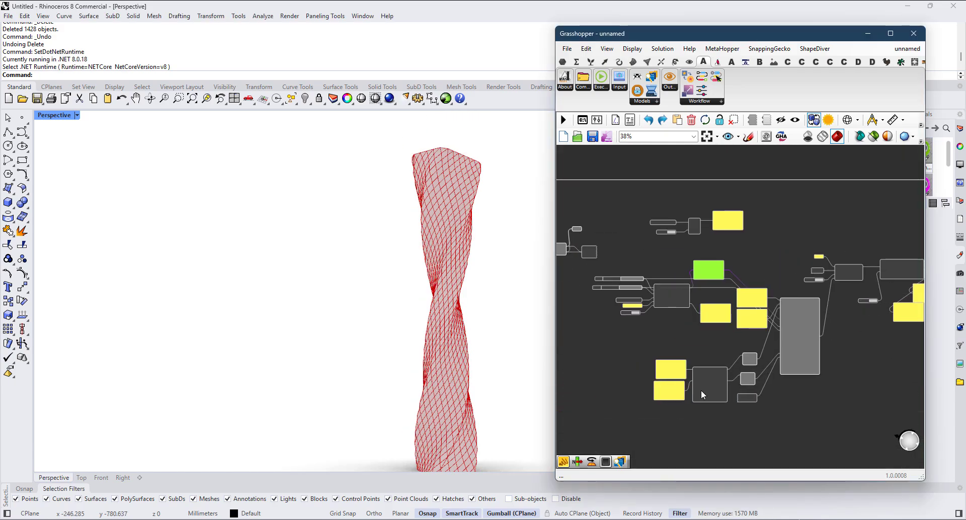
{"action": "scroll", "coordinate": [675, 281], "scroll_direction": "up", "scroll_amount": 6}
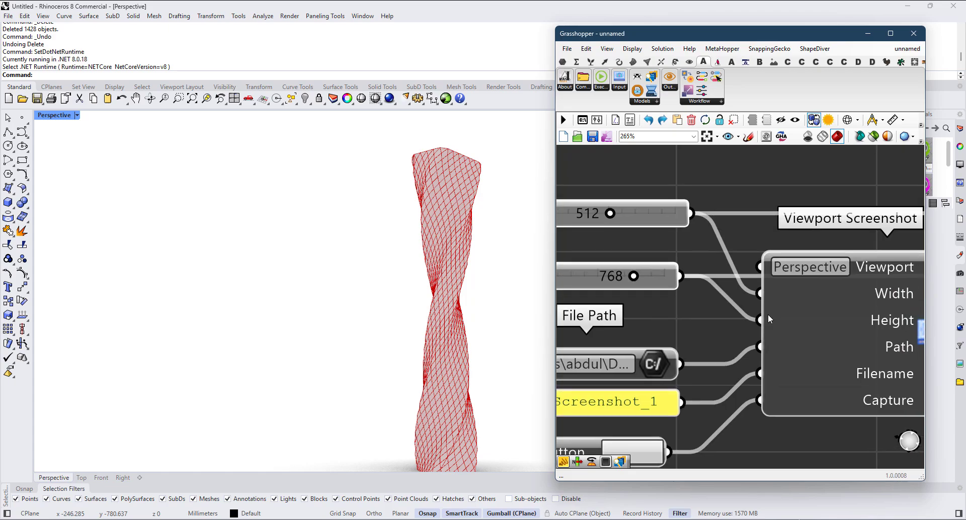
{"action": "left_click_drag", "start_coordinate": [649, 285], "coordinate": [656, 230]}
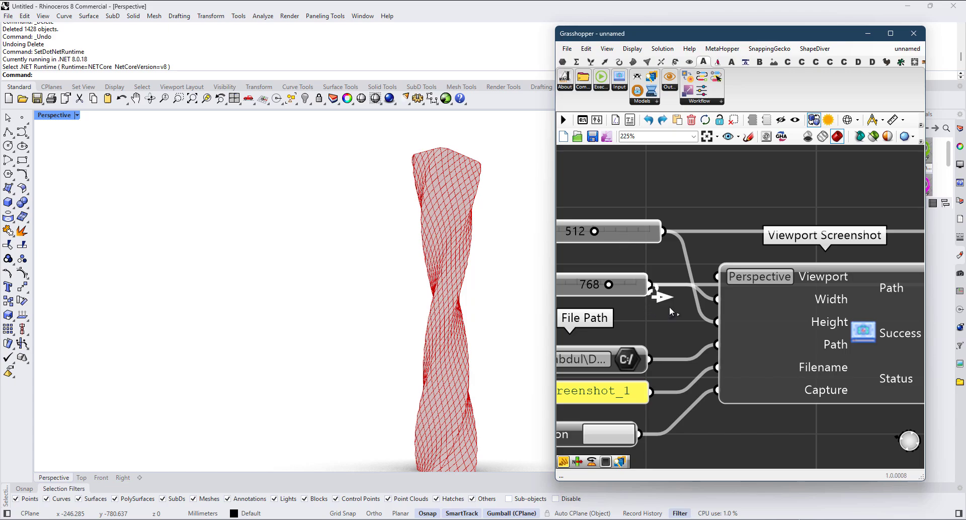
{"action": "scroll", "coordinate": [699, 288], "scroll_direction": "down", "scroll_amount": 4}
{"action": "scroll", "coordinate": [635, 330], "scroll_direction": "up", "scroll_amount": 2}
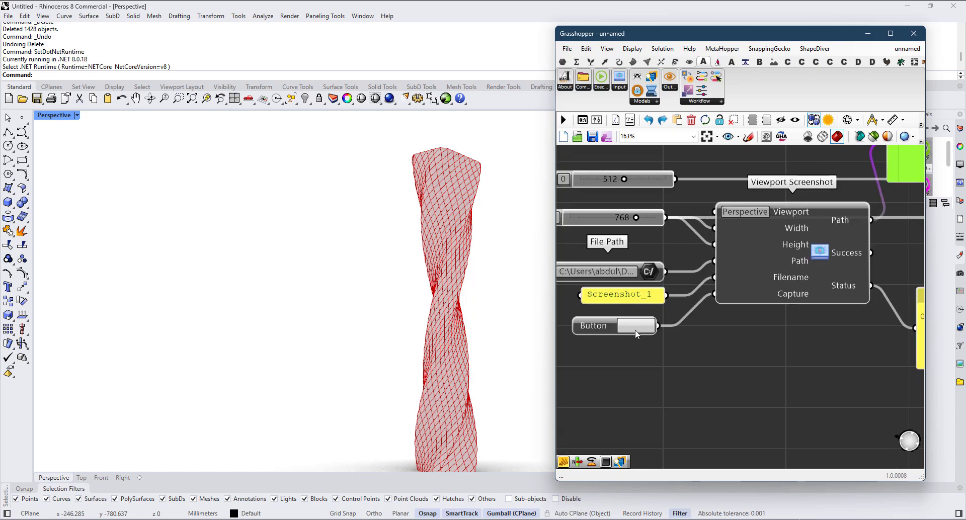
{"action": "scroll", "coordinate": [634, 332], "scroll_direction": "down", "scroll_amount": 6}
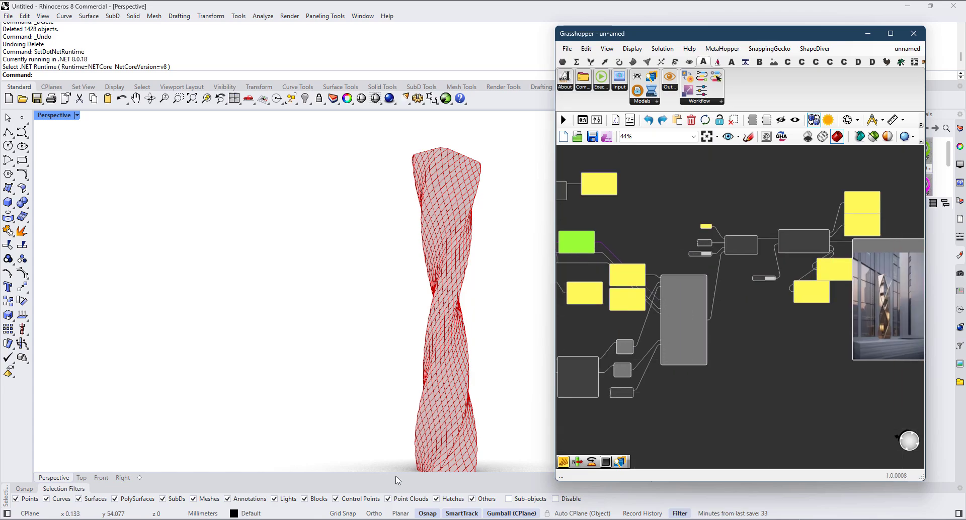
Step: Open the captured Screenshot_1.png in Windows Photo Viewer, check its framing and close it
{"action": "left_click", "coordinate": [318, 519]}
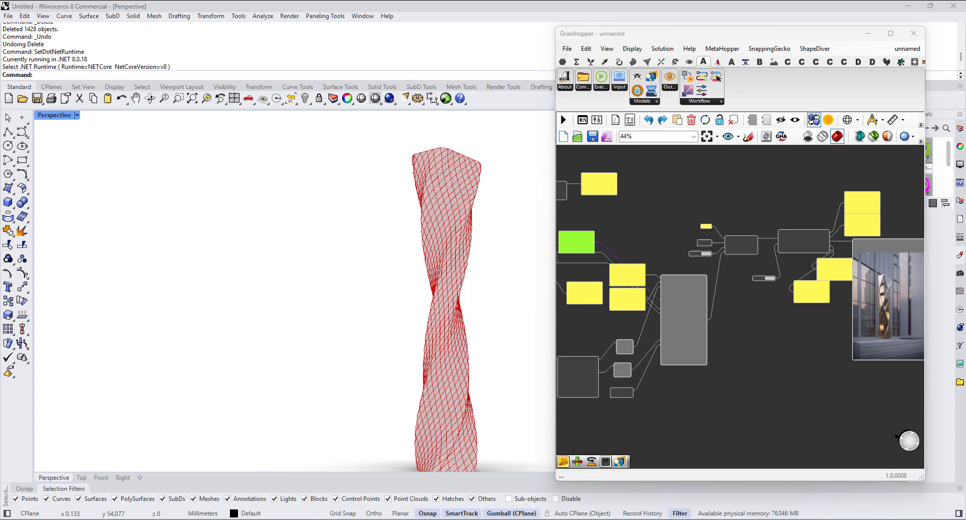
{"action": "key", "text": "super+d"}
{"action": "key", "text": "super+d"}
{"action": "key", "text": "alt+Tab"}
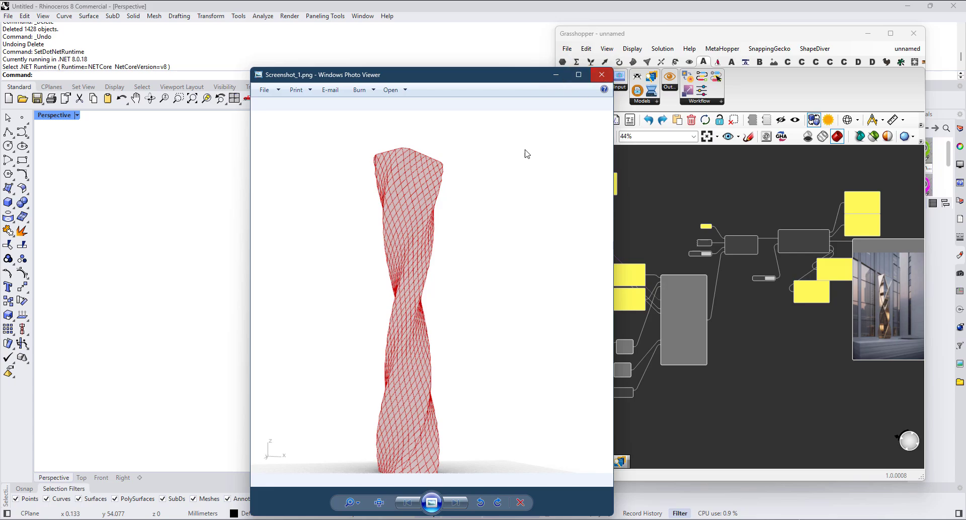
{"action": "left_click_drag", "start_coordinate": [484, 75], "coordinate": [512, 44]}
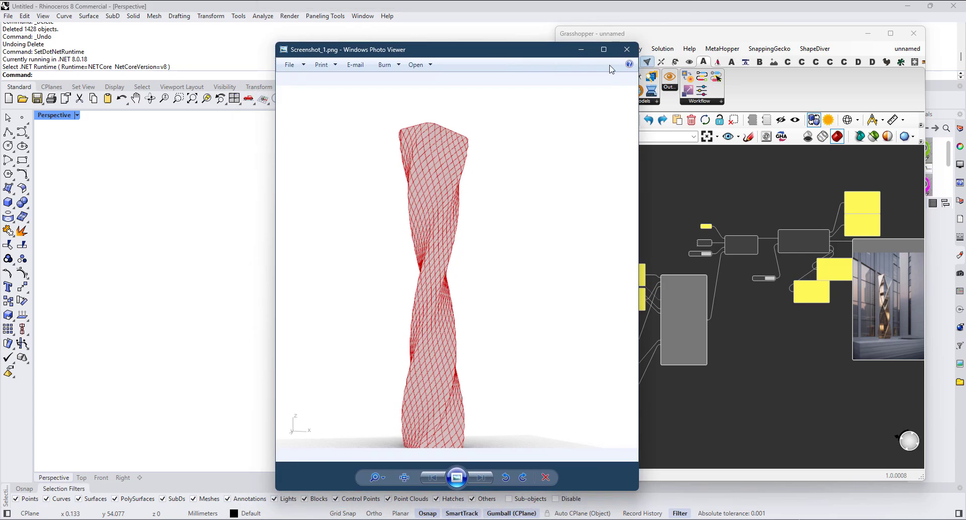
{"action": "left_click", "coordinate": [630, 43]}
Step: Refine the twisted tower's framing in Rhino's Perspective viewport and recapture it with Viewport Screenshot
{"action": "scroll", "coordinate": [407, 389], "scroll_direction": "down", "scroll_amount": 2}
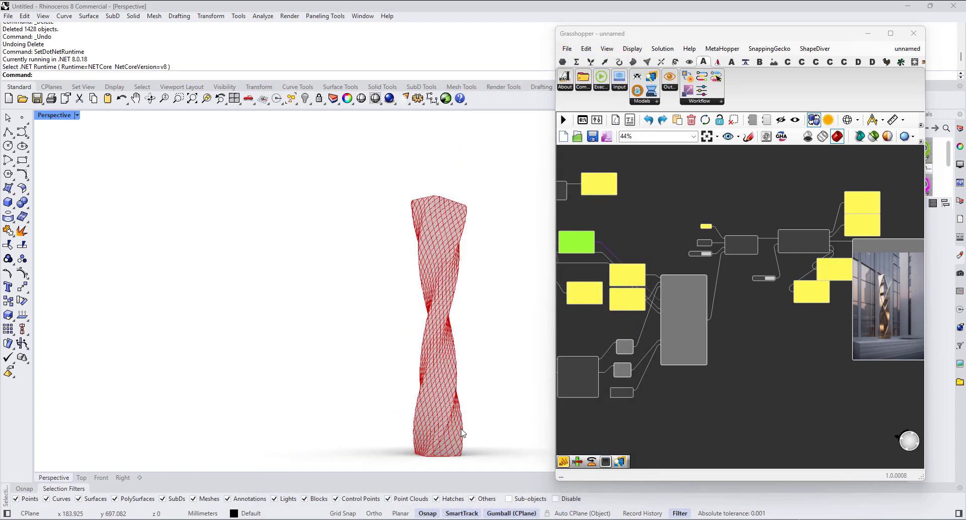
{"action": "scroll", "coordinate": [449, 414], "scroll_direction": "up", "scroll_amount": 2}
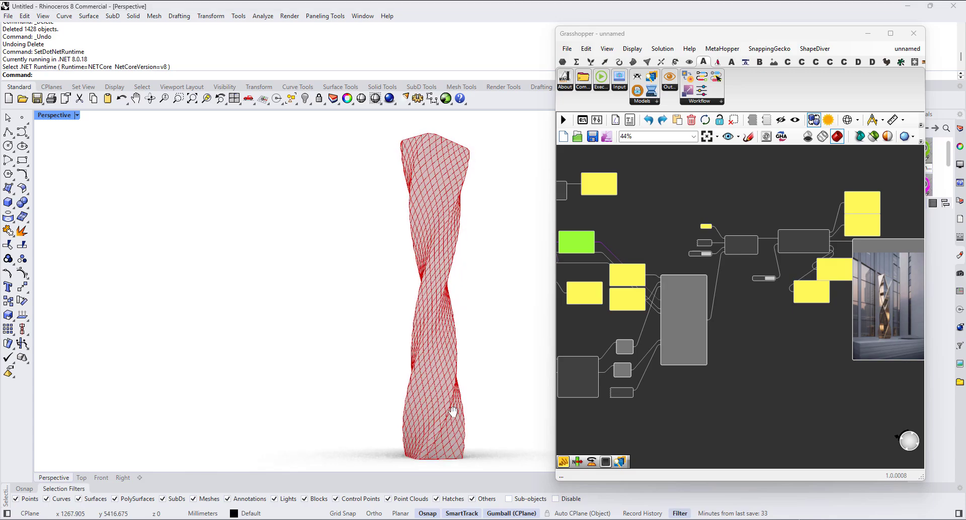
{"action": "scroll", "coordinate": [643, 382], "scroll_direction": "up", "scroll_amount": 1}
{"action": "right_click_drag", "start_coordinate": [642, 382], "coordinate": [862, 417]}
{"action": "scroll", "coordinate": [862, 418], "scroll_direction": "up", "scroll_amount": 1}
{"action": "scroll", "coordinate": [650, 315], "scroll_direction": "up", "scroll_amount": 5}
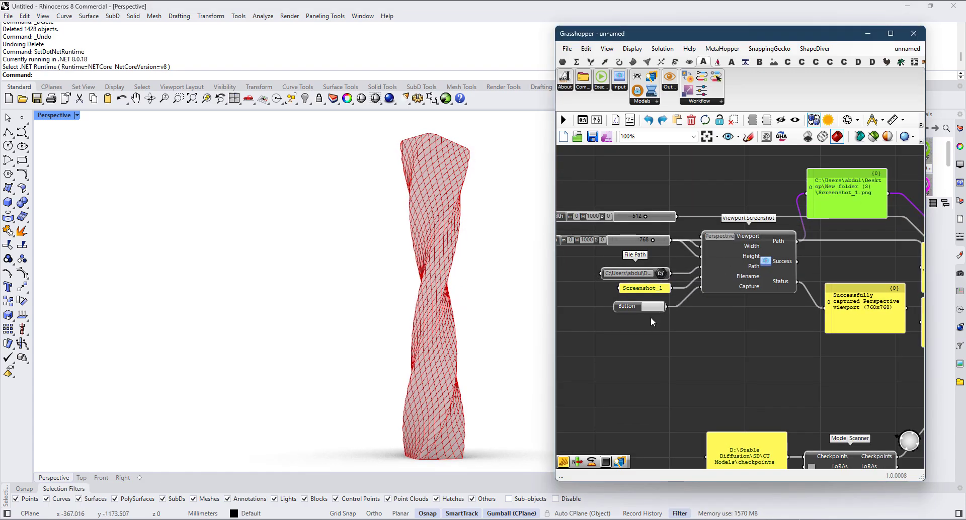
Step: Run ComfyUI Executor on the new capture and view the generated tower image in LB Image Viewer
{"action": "scroll", "coordinate": [691, 337], "scroll_direction": "down", "scroll_amount": 5}
{"action": "right_click_drag", "start_coordinate": [913, 388], "coordinate": [649, 386]}
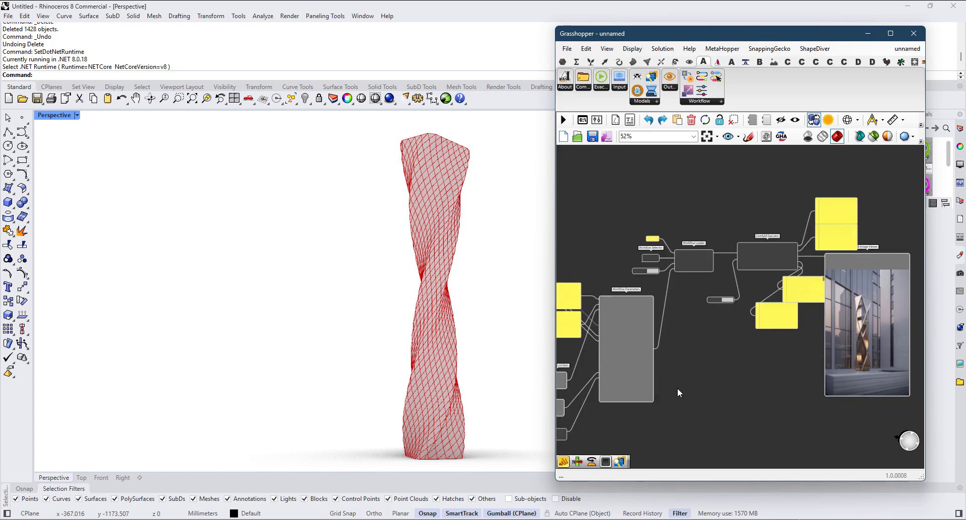
{"action": "scroll", "coordinate": [687, 290], "scroll_direction": "up", "scroll_amount": 4}
{"action": "left_click", "coordinate": [715, 283]}
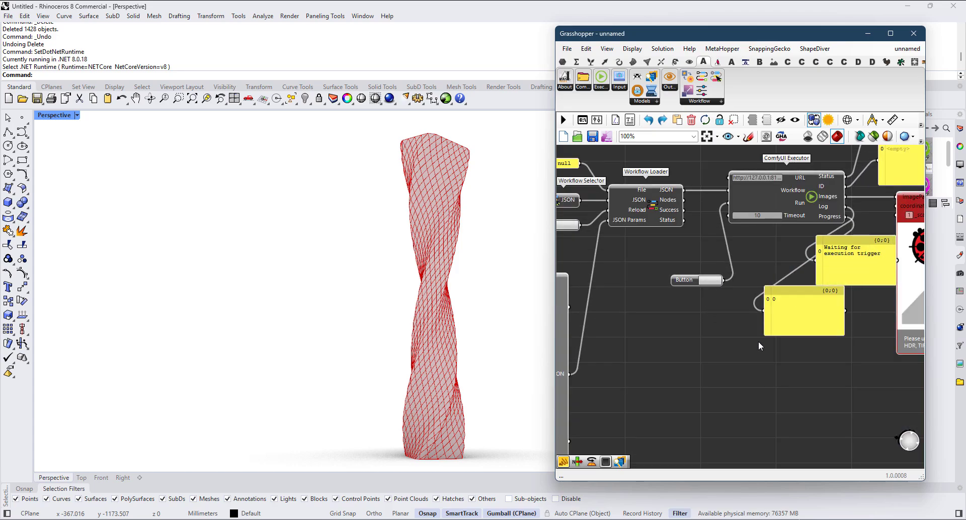
{"action": "scroll", "coordinate": [759, 341], "scroll_direction": "down", "scroll_amount": 2}
{"action": "right_click_drag", "start_coordinate": [843, 405], "coordinate": [707, 400]}
{"action": "scroll", "coordinate": [805, 308], "scroll_direction": "up", "scroll_amount": 2}
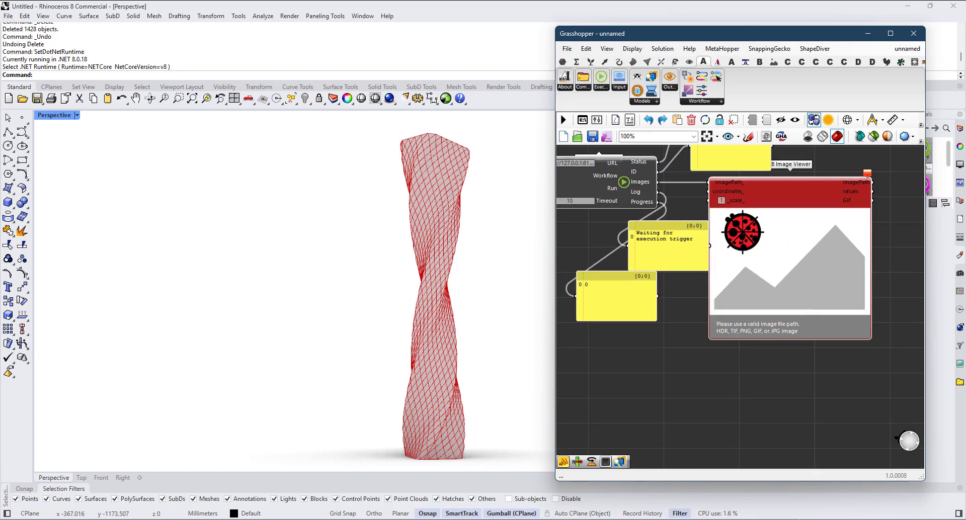
{"action": "right_click_drag", "start_coordinate": [729, 280], "coordinate": [734, 300]}
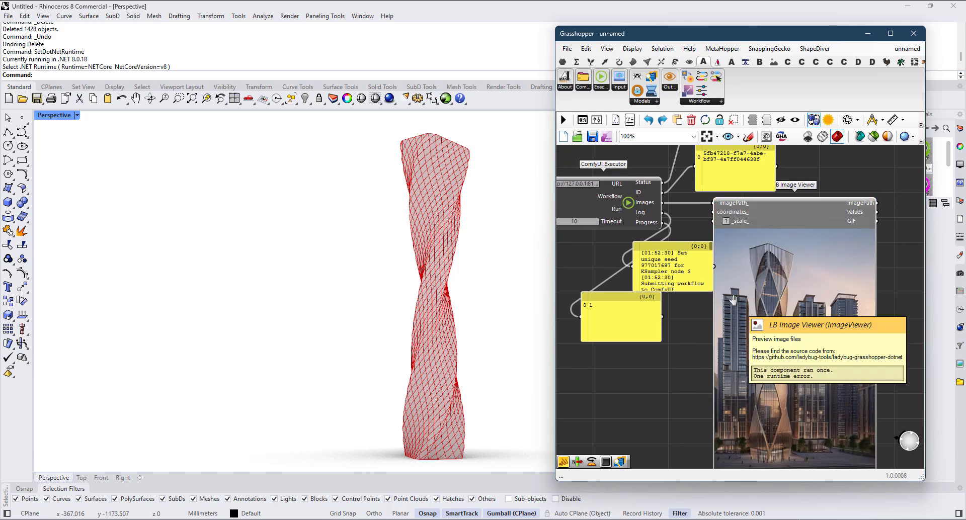
Step: Drive the Width input of Workflow Parameters from the 768 slider and delete the 512 slider
{"action": "scroll", "coordinate": [759, 292], "scroll_direction": "down", "scroll_amount": 5}
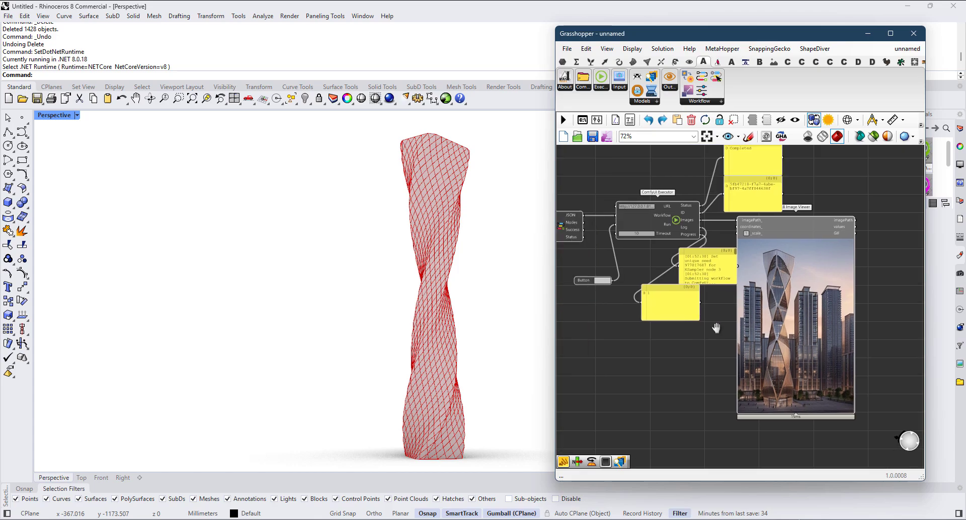
{"action": "scroll", "coordinate": [758, 332], "scroll_direction": "up", "scroll_amount": 5}
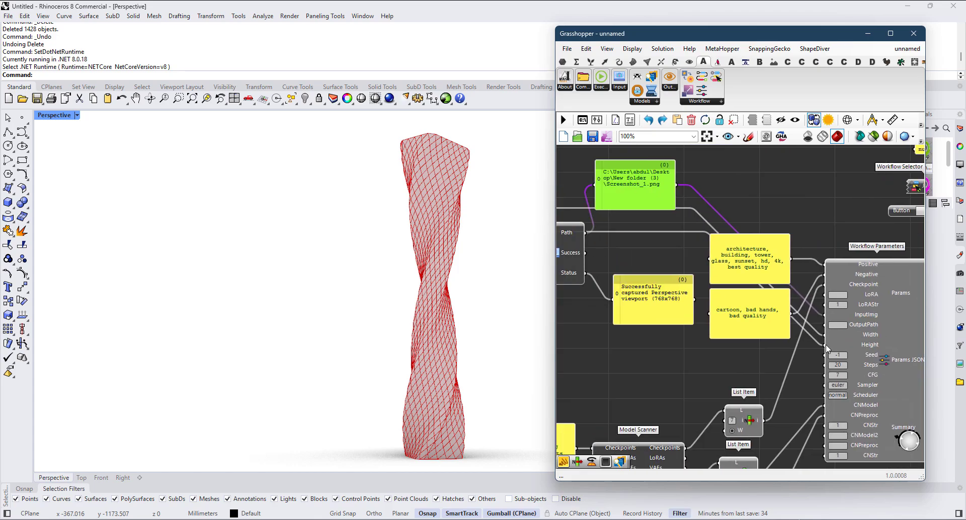
{"action": "scroll", "coordinate": [826, 350], "scroll_direction": "down", "scroll_amount": 2}
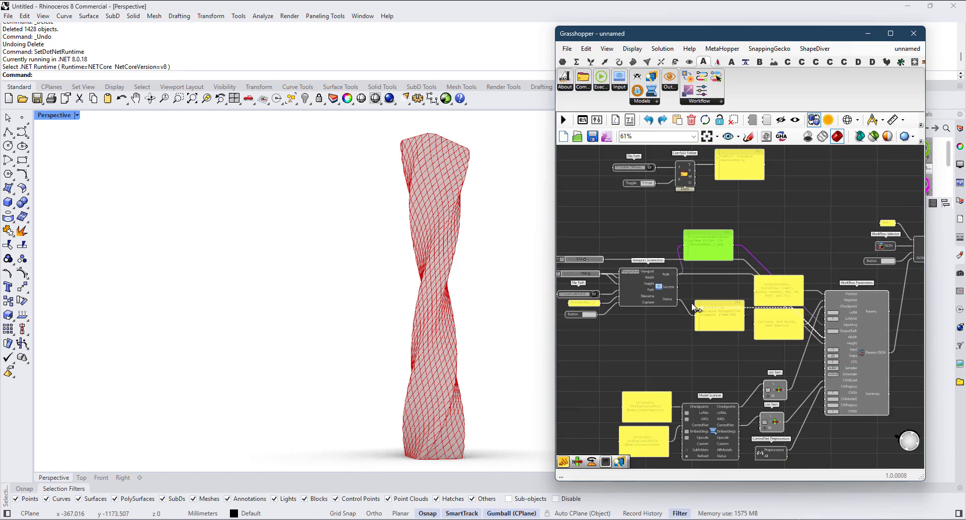
{"action": "left_click_drag", "start_coordinate": [599, 262], "coordinate": [599, 252]}
{"action": "key", "text": "Delete"}
{"action": "scroll", "coordinate": [596, 250], "scroll_direction": "down", "scroll_amount": 3}
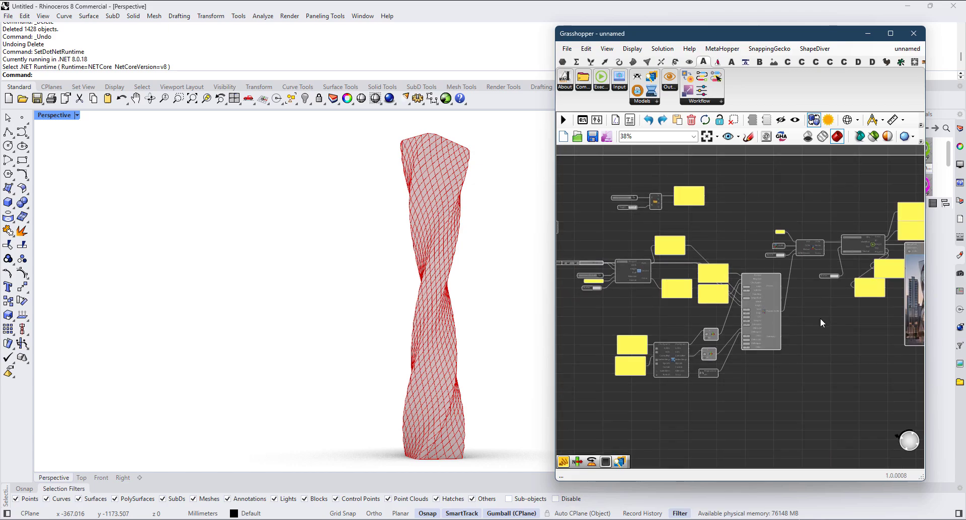
Step: Run ComfyUI Executor with the 768 by 768 output size
{"action": "right_click_drag", "start_coordinate": [821, 321], "coordinate": [761, 318]}
{"action": "scroll", "coordinate": [776, 268], "scroll_direction": "up", "scroll_amount": 2}
{"action": "scroll", "coordinate": [777, 267], "scroll_direction": "up", "scroll_amount": 1}
{"action": "left_click", "coordinate": [763, 277]}
{"action": "left_click", "coordinate": [772, 278]}
{"action": "right_click_drag", "start_coordinate": [906, 318], "coordinate": [740, 330]}
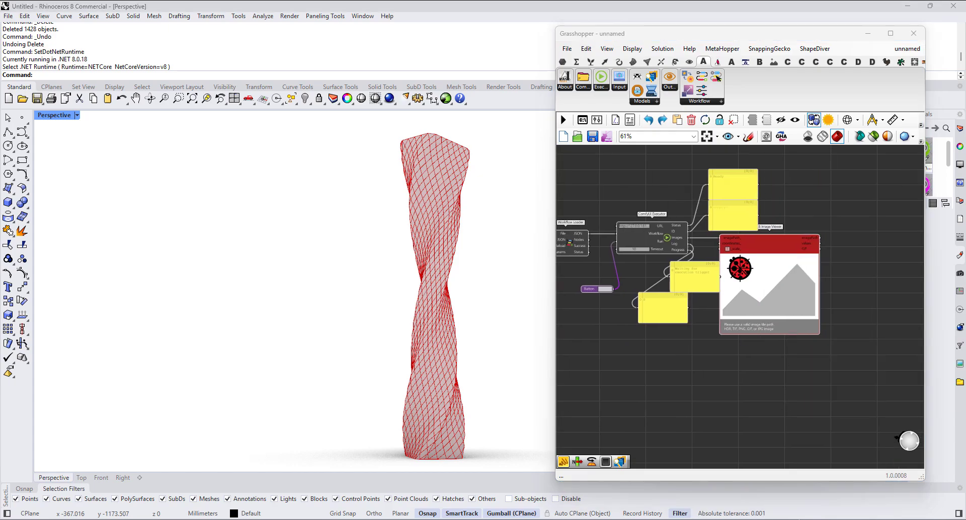
Step: Check the prompt progress in the ComfyUI console and examine the new square image in LB Image Viewer
{"action": "key", "text": "alt+Tab"}
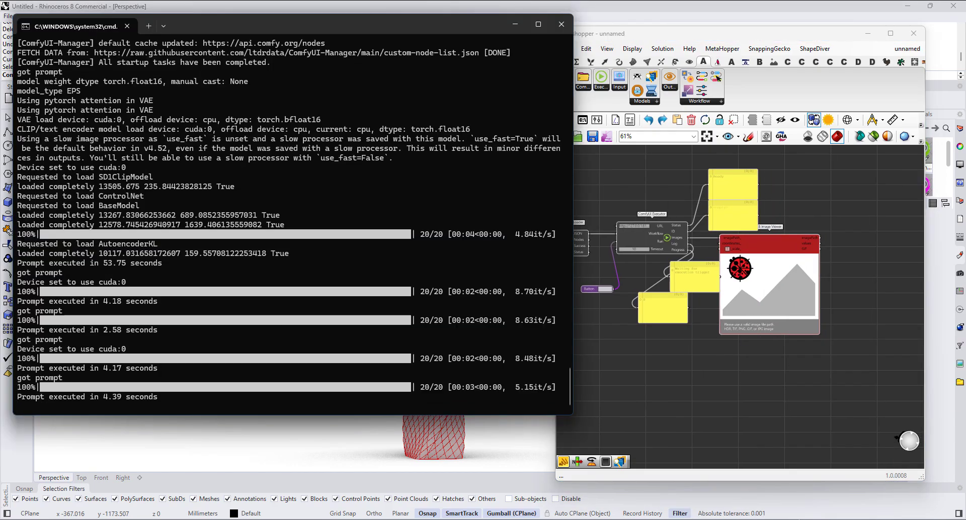
{"action": "key", "text": "alt+Tab"}
{"action": "scroll", "coordinate": [837, 362], "scroll_direction": "up", "scroll_amount": 6}
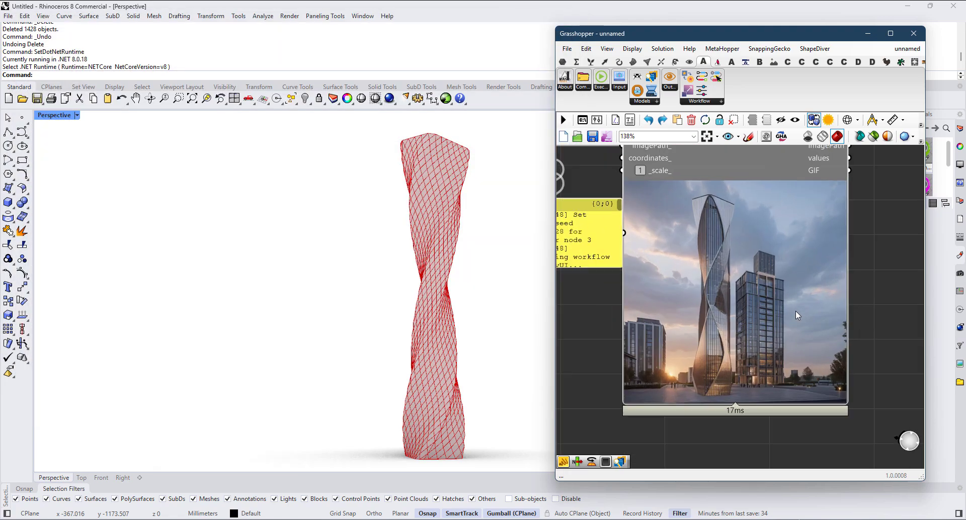
{"action": "scroll", "coordinate": [750, 335], "scroll_direction": "down", "scroll_amount": 1}
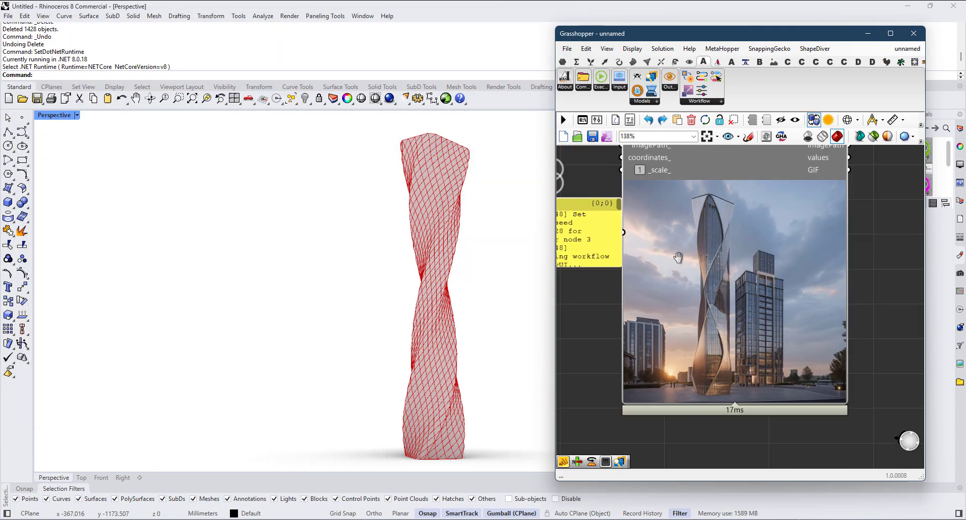
Step: Trigger another image generation with ComfyUI Executor
{"action": "right_click_drag", "start_coordinate": [676, 256], "coordinate": [798, 256]}
{"action": "scroll", "coordinate": [785, 259], "scroll_direction": "down", "scroll_amount": 1}
{"action": "right_click_drag", "start_coordinate": [607, 284], "coordinate": [678, 364]}
{"action": "scroll", "coordinate": [612, 285], "scroll_direction": "down", "scroll_amount": 2}
{"action": "left_click", "coordinate": [649, 288]}
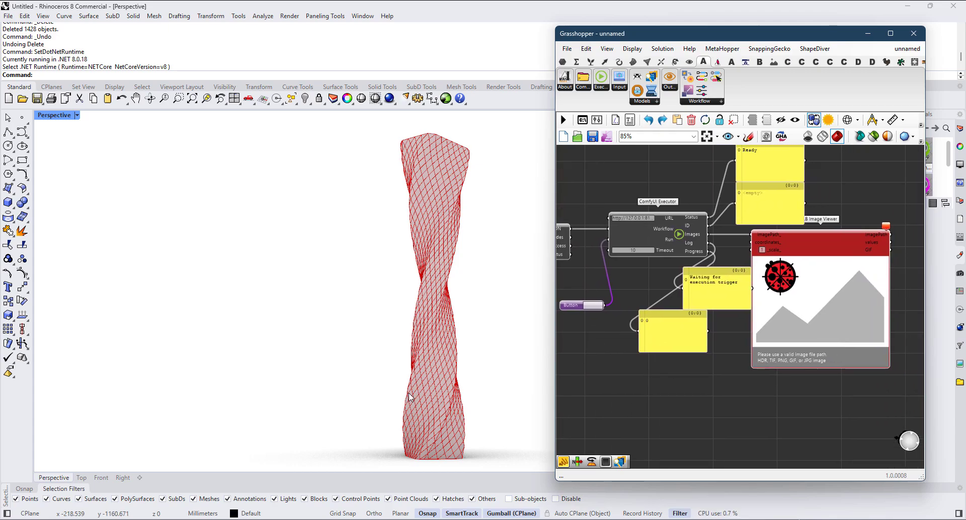
Step: Frame the tower's upper part up close in Rhino's Perspective viewport and capture it with Viewport Screenshot
{"action": "scroll", "coordinate": [442, 302], "scroll_direction": "up", "scroll_amount": 5}
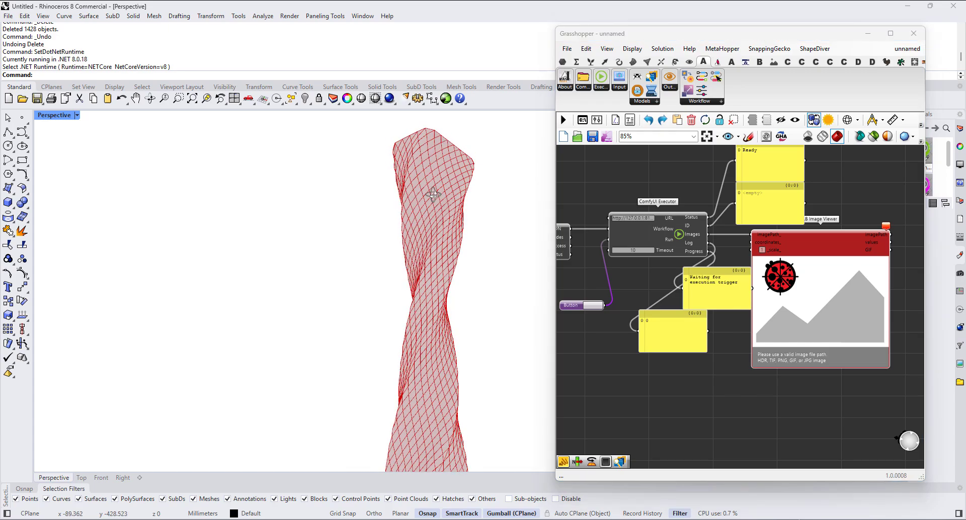
{"action": "right_click_drag", "start_coordinate": [441, 182], "coordinate": [440, 217]}
{"action": "scroll", "coordinate": [765, 299], "scroll_direction": "down", "scroll_amount": 4}
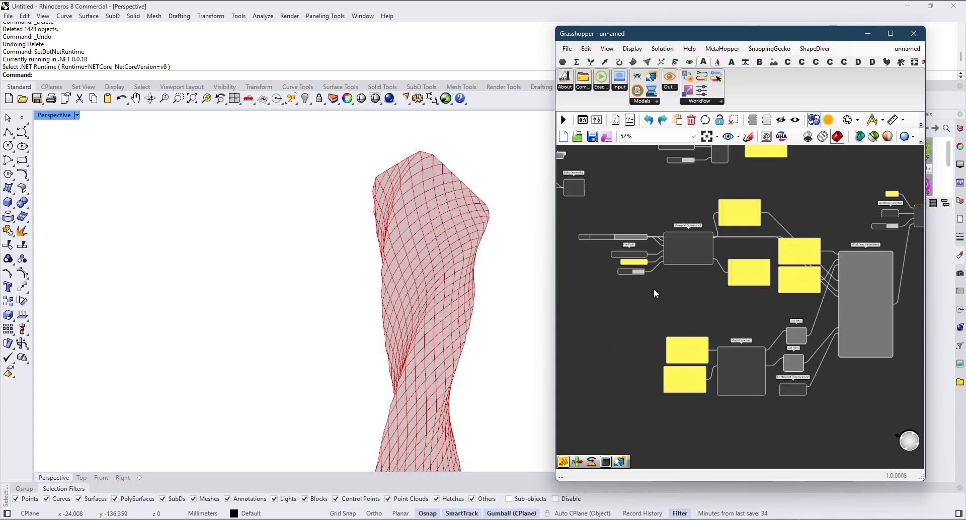
Step: Generate a render of the close-up capture with ComfyUI Executor and examine the resulting image
{"action": "scroll", "coordinate": [636, 273], "scroll_direction": "down", "scroll_amount": 2}
{"action": "right_click_drag", "start_coordinate": [861, 320], "coordinate": [757, 345]}
{"action": "scroll", "coordinate": [785, 302], "scroll_direction": "up", "scroll_amount": 3}
{"action": "right_click_drag", "start_coordinate": [828, 332], "coordinate": [664, 333]}
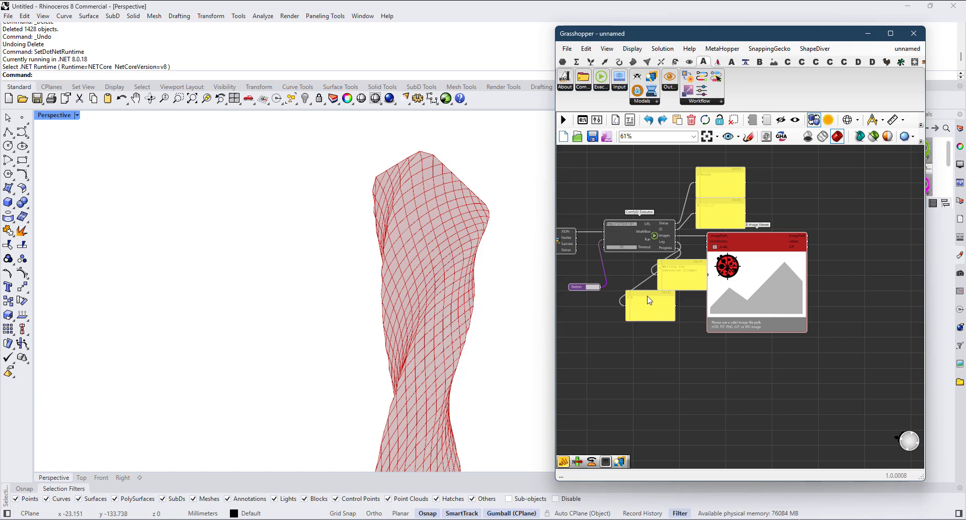
{"action": "scroll", "coordinate": [768, 327], "scroll_direction": "up", "scroll_amount": 5}
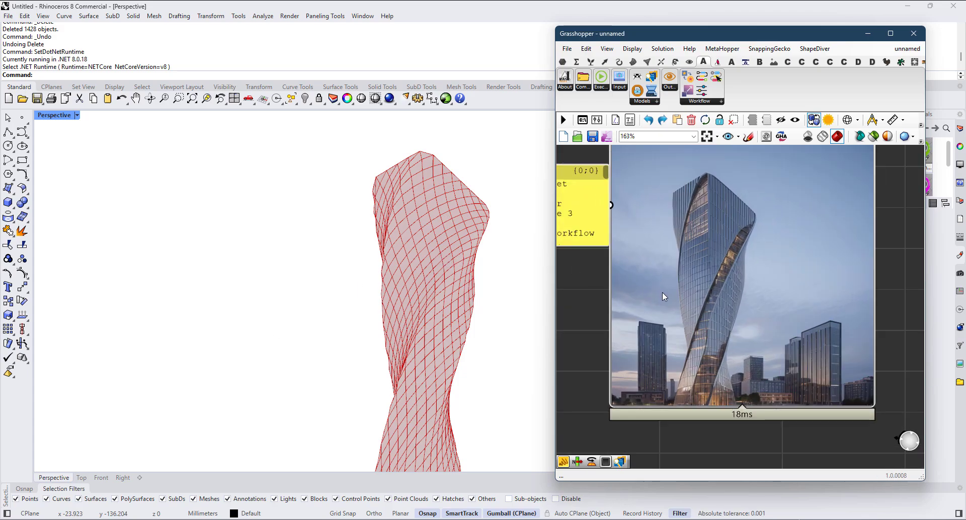
Step: Switch the ControlNet Preprocessor component to LineArtPreprocessor
{"action": "scroll", "coordinate": [758, 252], "scroll_direction": "down", "scroll_amount": 5}
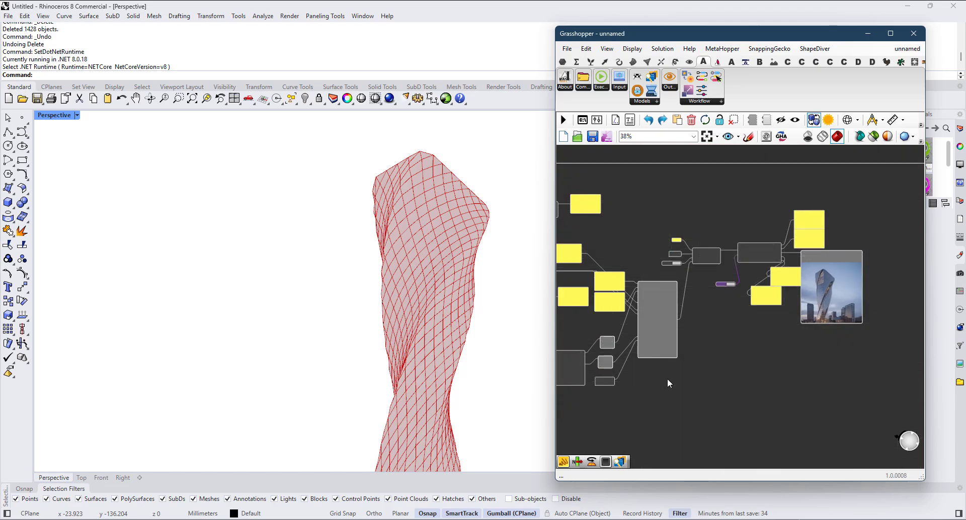
{"action": "scroll", "coordinate": [669, 375], "scroll_direction": "up", "scroll_amount": 4}
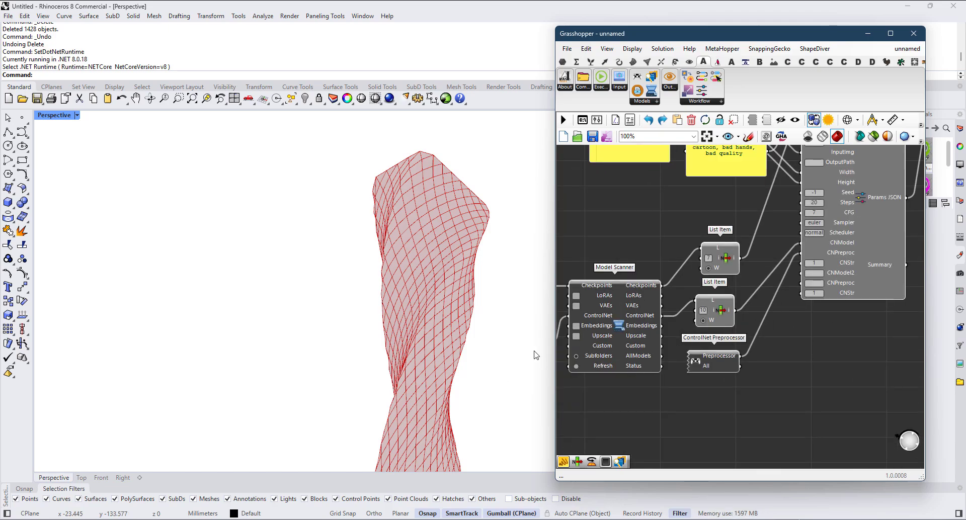
{"action": "scroll", "coordinate": [759, 350], "scroll_direction": "up", "scroll_amount": 3}
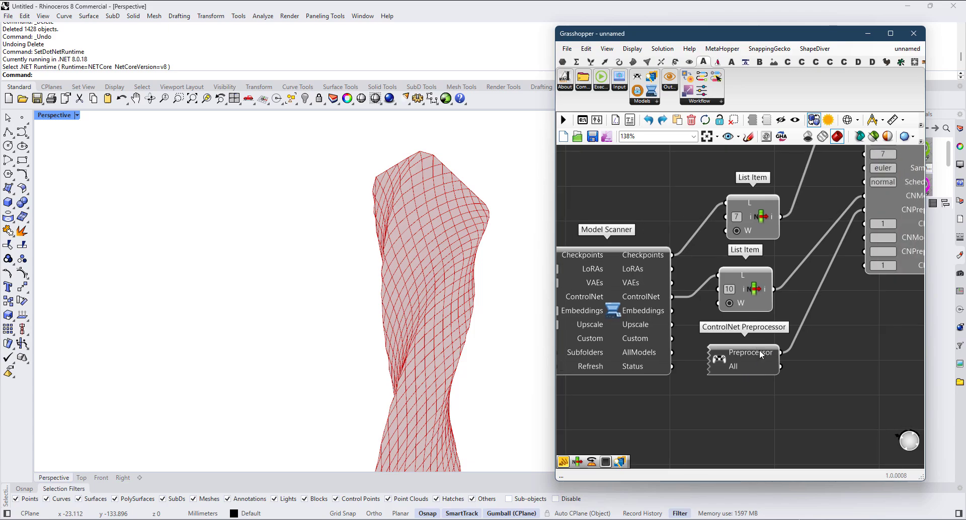
{"action": "left_click", "coordinate": [692, 366]}
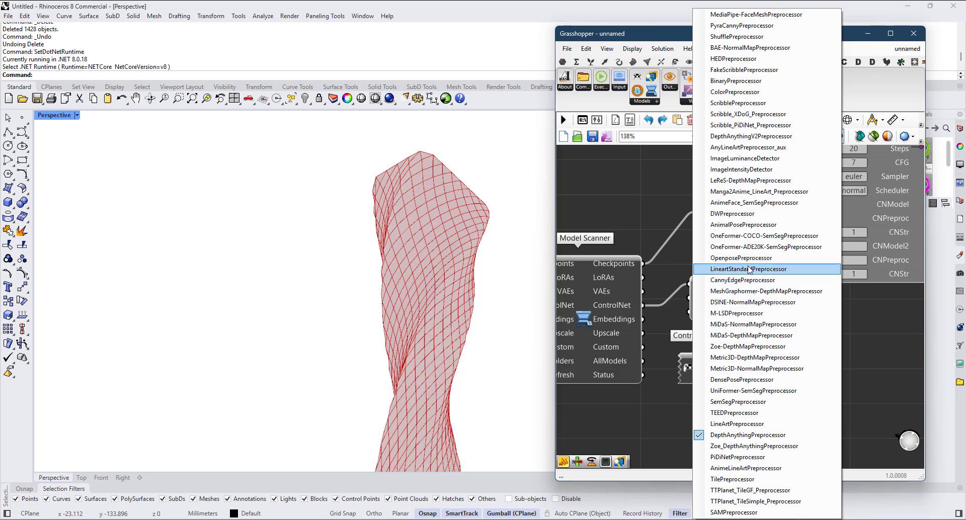
{"action": "left_click", "coordinate": [770, 425]}
Step: Add a panel below ControlNet Preprocessor, connect Model Scanner's ControlNet output to it and enlarge it to list the models
{"action": "scroll", "coordinate": [725, 345], "scroll_direction": "down", "scroll_amount": 2}
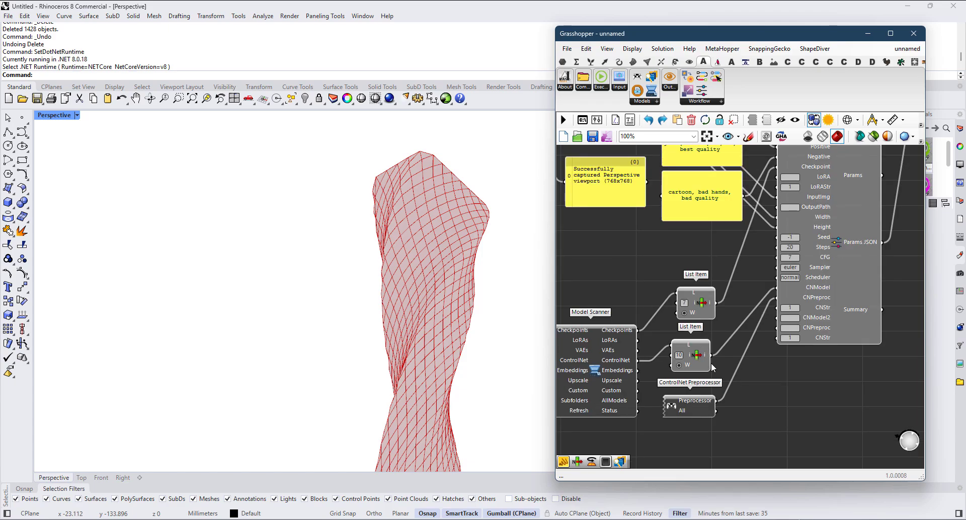
{"action": "scroll", "coordinate": [700, 340], "scroll_direction": "up", "scroll_amount": 2}
{"action": "right_click_drag", "start_coordinate": [697, 291], "coordinate": [646, 236]}
{"action": "double_click", "coordinate": [753, 381]}
{"action": "type", "text": "\""}
{"action": "key", "text": "Return"}
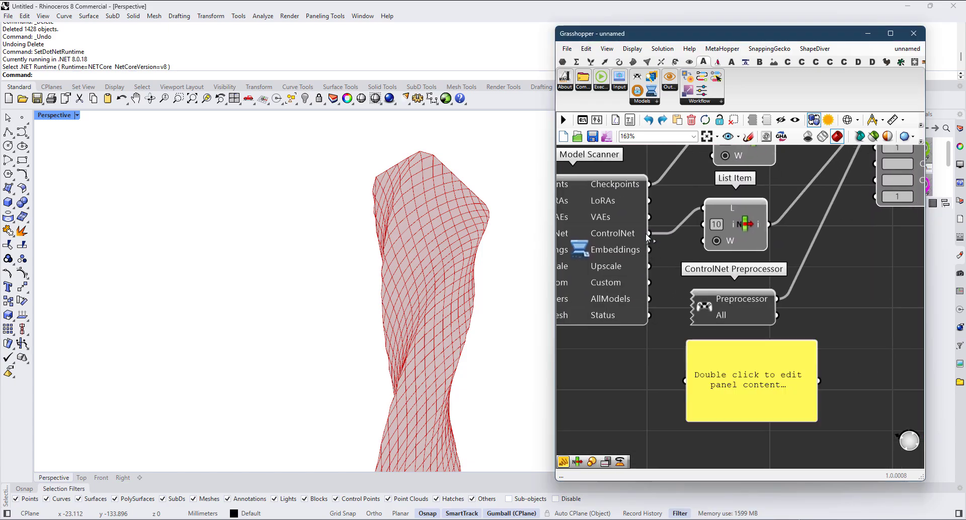
{"action": "left_click_drag", "start_coordinate": [650, 234], "coordinate": [706, 390]}
{"action": "right_click_drag", "start_coordinate": [808, 422], "coordinate": [750, 346]}
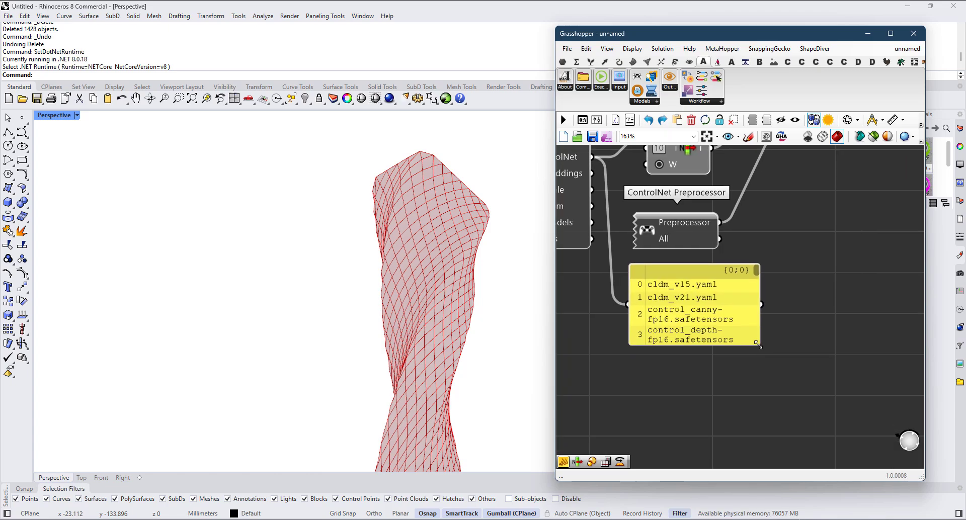
{"action": "left_click_drag", "start_coordinate": [759, 345], "coordinate": [961, 472]}
{"action": "scroll", "coordinate": [778, 387], "scroll_direction": "down", "scroll_amount": 2}
{"action": "right_click_drag", "start_coordinate": [752, 402], "coordinate": [739, 333]}
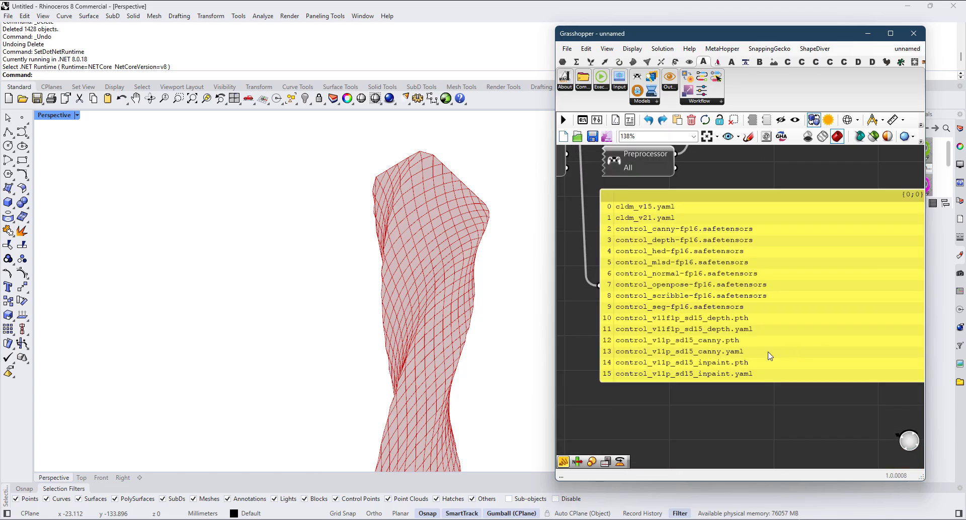
Step: Set the ControlNet List Item index to 16 for control_v11p_sd15_lineart.pth, then delete the model list panel
{"action": "scroll", "coordinate": [795, 317], "scroll_direction": "up", "scroll_amount": 1}
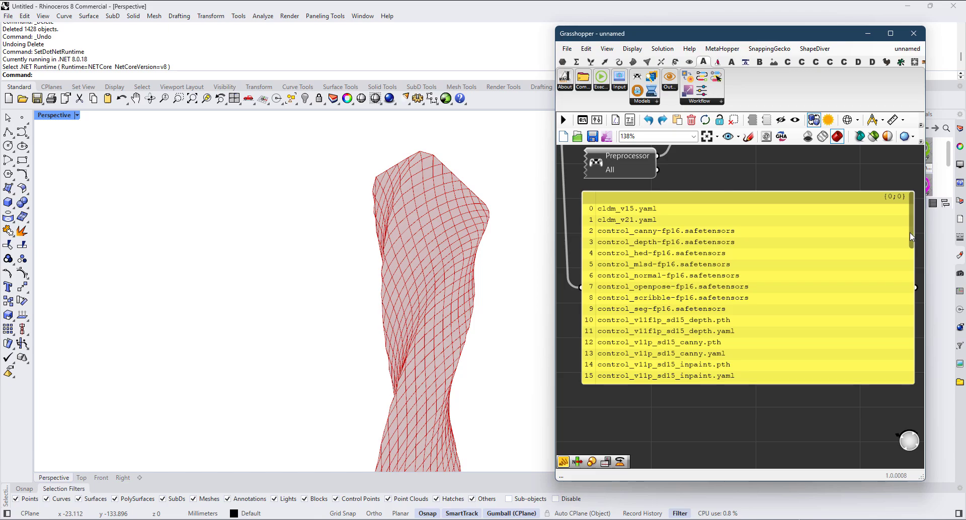
{"action": "left_click_drag", "start_coordinate": [910, 235], "coordinate": [909, 257]}
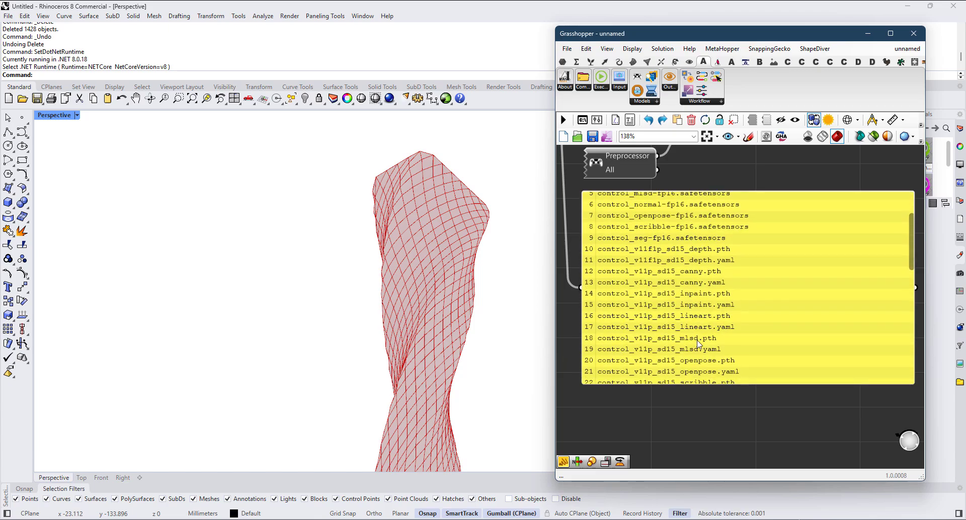
{"action": "scroll", "coordinate": [675, 277], "scroll_direction": "down", "scroll_amount": 7}
{"action": "scroll", "coordinate": [662, 219], "scroll_direction": "up", "scroll_amount": 8}
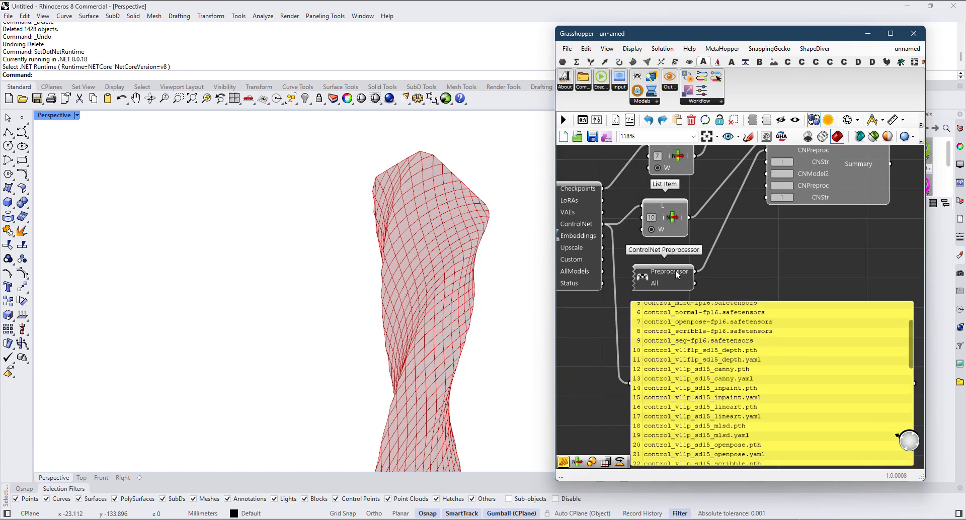
{"action": "left_click", "coordinate": [650, 216]}
{"action": "key", "text": "Return"}
{"action": "scroll", "coordinate": [683, 263], "scroll_direction": "down", "scroll_amount": 4}
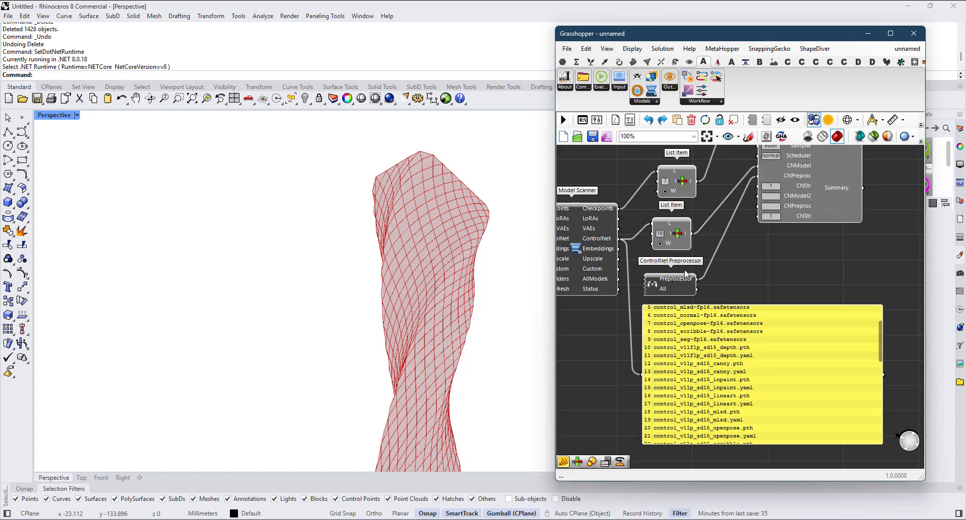
{"action": "left_click_drag", "start_coordinate": [670, 238], "coordinate": [676, 238]}
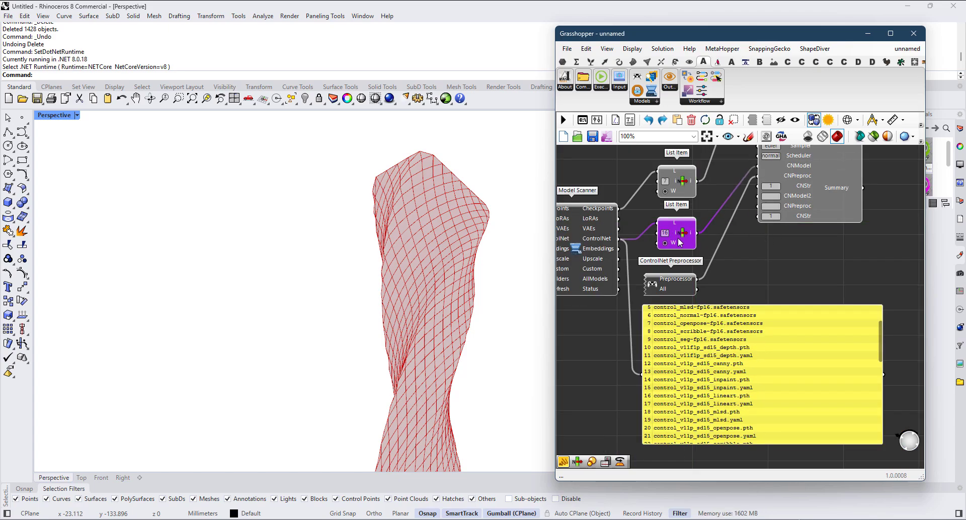
{"action": "mouse_move", "coordinate": [691, 239]}
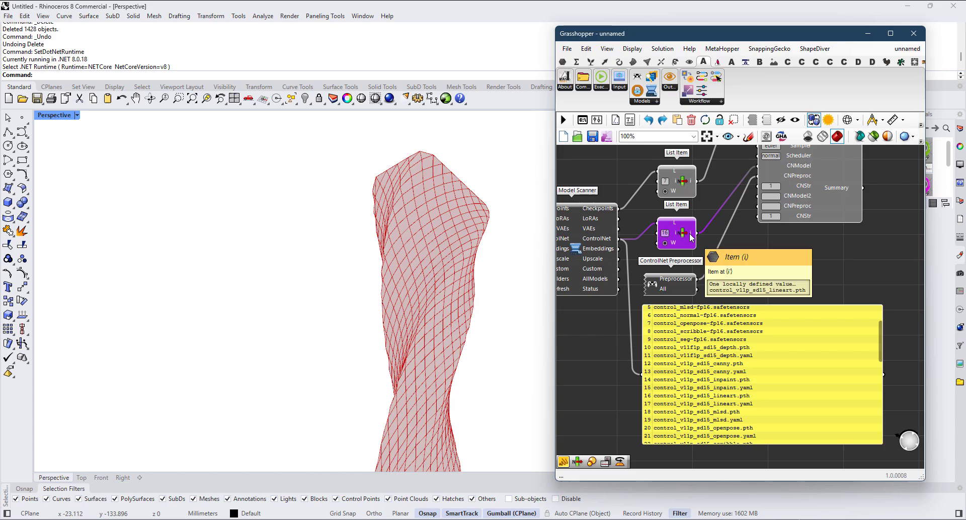
{"action": "left_click", "coordinate": [759, 392]}
{"action": "key", "text": "Delete"}
Step: Generate a render with ComfyUI Executor using the lineart ControlNet and examine the tower's facade grid up close
{"action": "scroll", "coordinate": [747, 396], "scroll_direction": "down", "scroll_amount": 7}
{"action": "right_click_drag", "start_coordinate": [849, 298], "coordinate": [785, 300]}
{"action": "scroll", "coordinate": [820, 244], "scroll_direction": "up", "scroll_amount": 3}
{"action": "right_click_drag", "start_coordinate": [820, 244], "coordinate": [594, 231]}
{"action": "scroll", "coordinate": [613, 254], "scroll_direction": "up", "scroll_amount": 2}
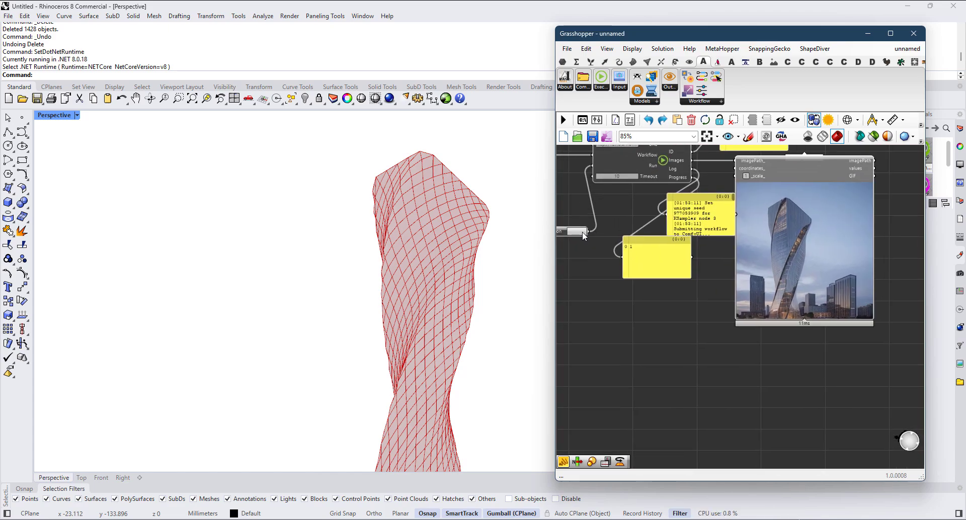
{"action": "left_click", "coordinate": [581, 232]}
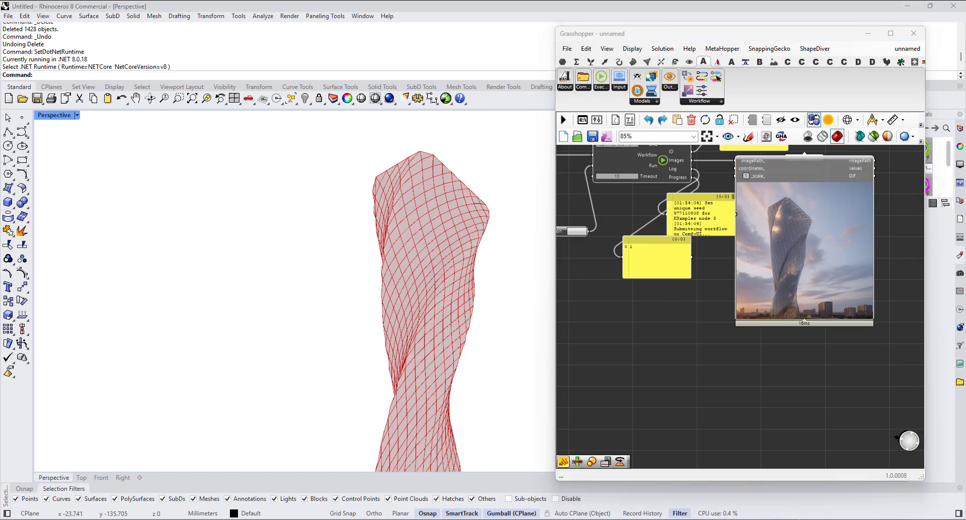
{"action": "scroll", "coordinate": [837, 243], "scroll_direction": "up", "scroll_amount": 5}
{"action": "scroll", "coordinate": [805, 194], "scroll_direction": "up", "scroll_amount": 3}
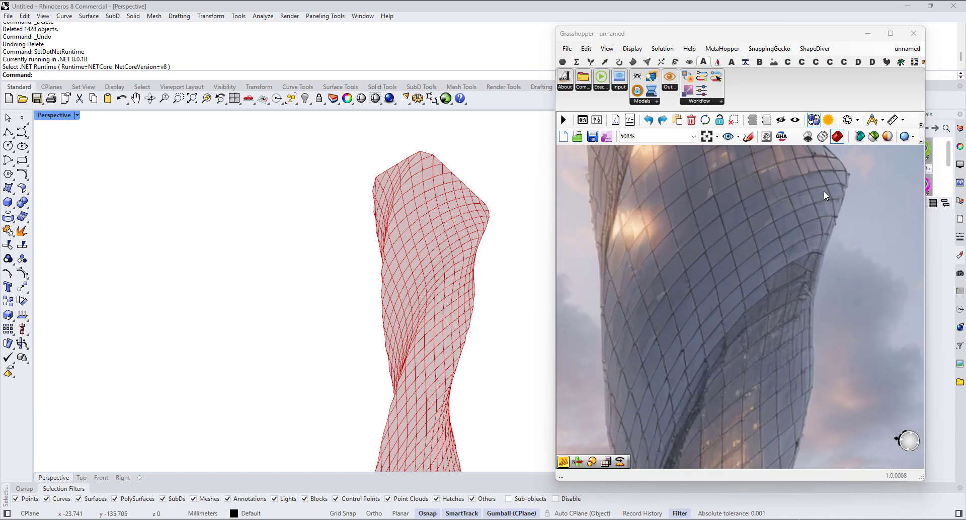
{"action": "scroll", "coordinate": [664, 277], "scroll_direction": "down", "scroll_amount": 6}
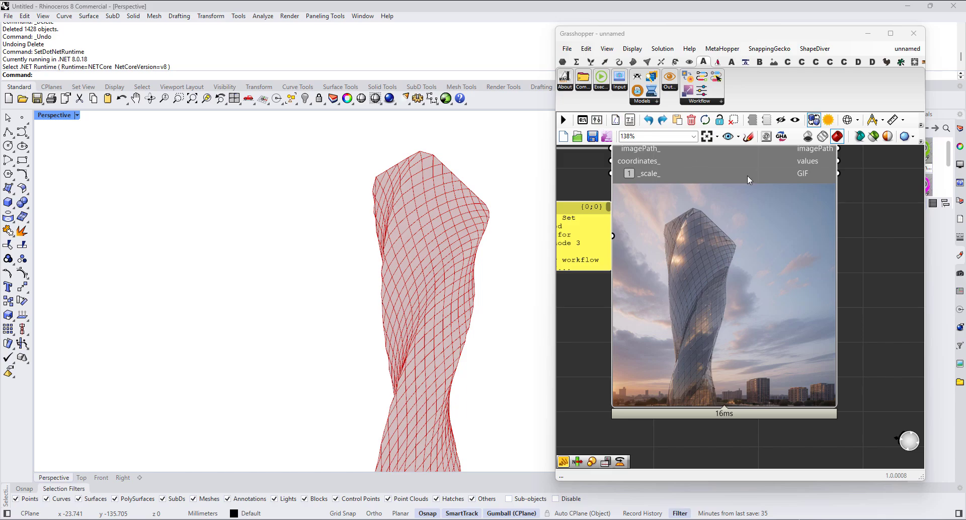
Step: Generate two more renders of the same viewport capture with ComfyUI Executor
{"action": "scroll", "coordinate": [743, 215], "scroll_direction": "down", "scroll_amount": 3}
{"action": "right_click_drag", "start_coordinate": [668, 277], "coordinate": [726, 278]}
{"action": "scroll", "coordinate": [696, 273], "scroll_direction": "up", "scroll_amount": 2}
{"action": "right_click_drag", "start_coordinate": [564, 259], "coordinate": [594, 276]}
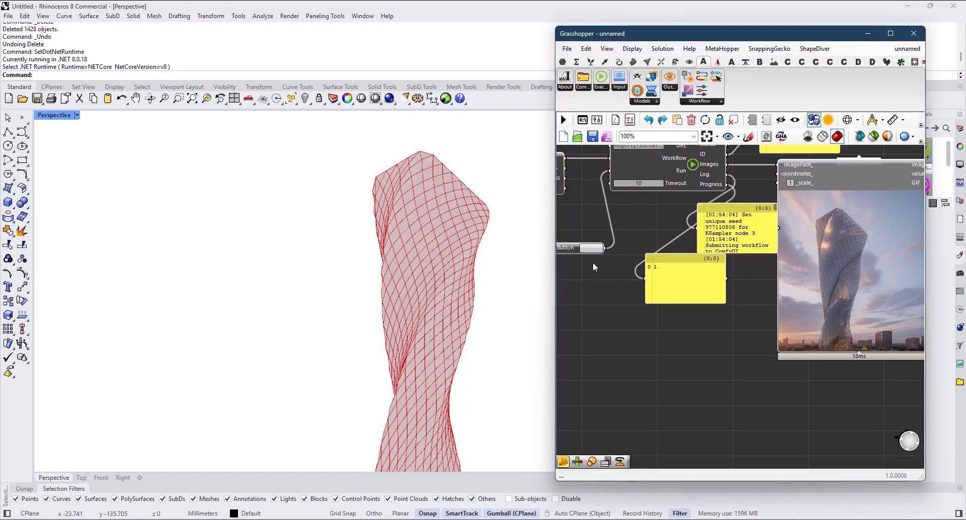
{"action": "left_click", "coordinate": [591, 251]}
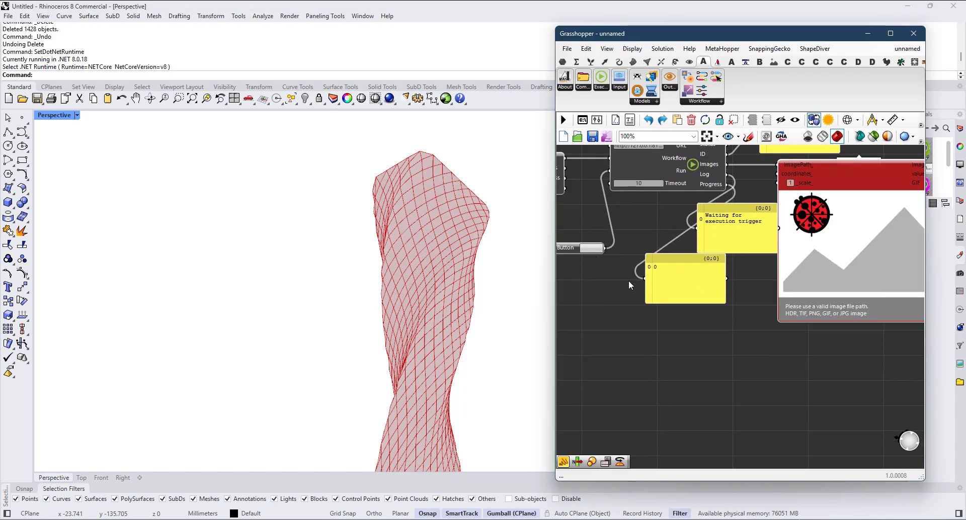
{"action": "scroll", "coordinate": [629, 280], "scroll_direction": "down", "scroll_amount": 1}
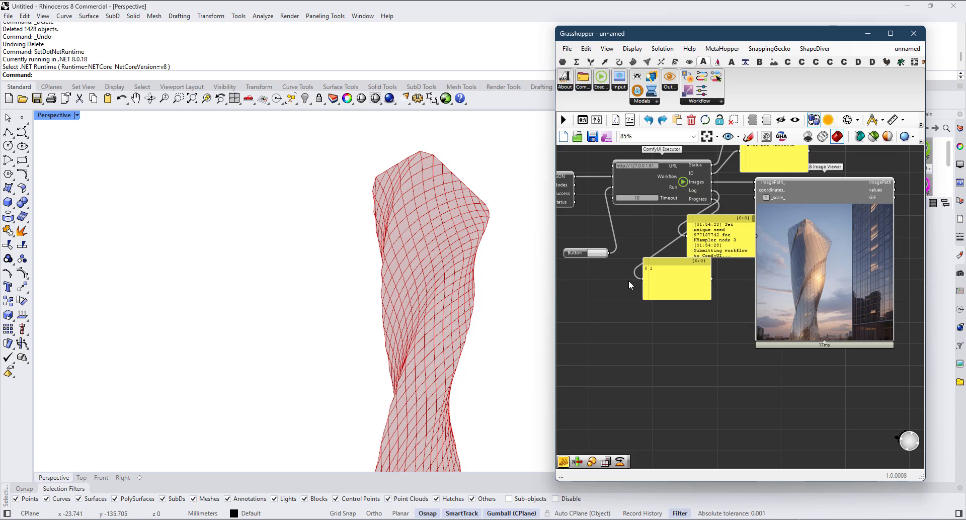
{"action": "left_click", "coordinate": [591, 253]}
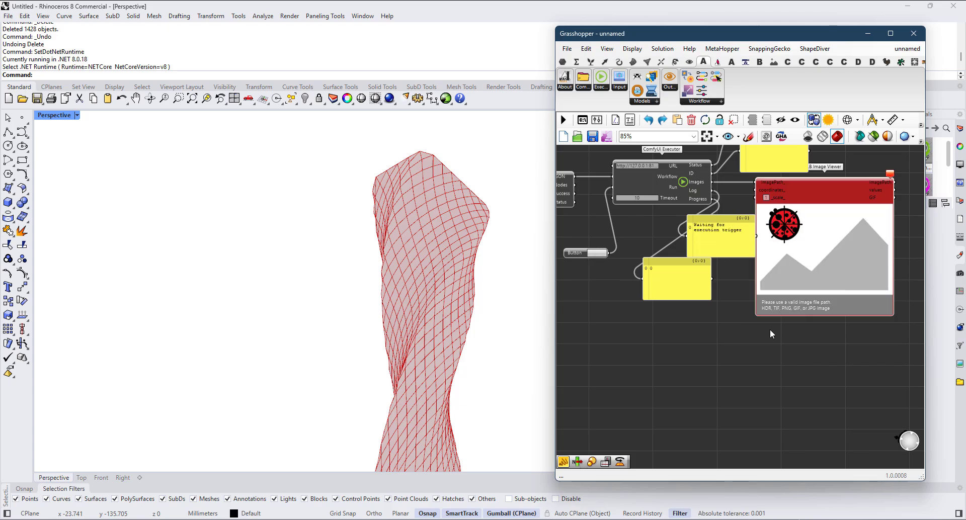
Step: Examine the workflow types offered by the Workflow Selector component
{"action": "right_click_drag", "start_coordinate": [758, 277], "coordinate": [809, 322]}
{"action": "right_click_drag", "start_coordinate": [579, 243], "coordinate": [699, 265]}
{"action": "scroll", "coordinate": [699, 265], "scroll_direction": "up", "scroll_amount": 1}
{"action": "scroll", "coordinate": [699, 269], "scroll_direction": "up", "scroll_amount": 3}
{"action": "right_click", "coordinate": [635, 240]}
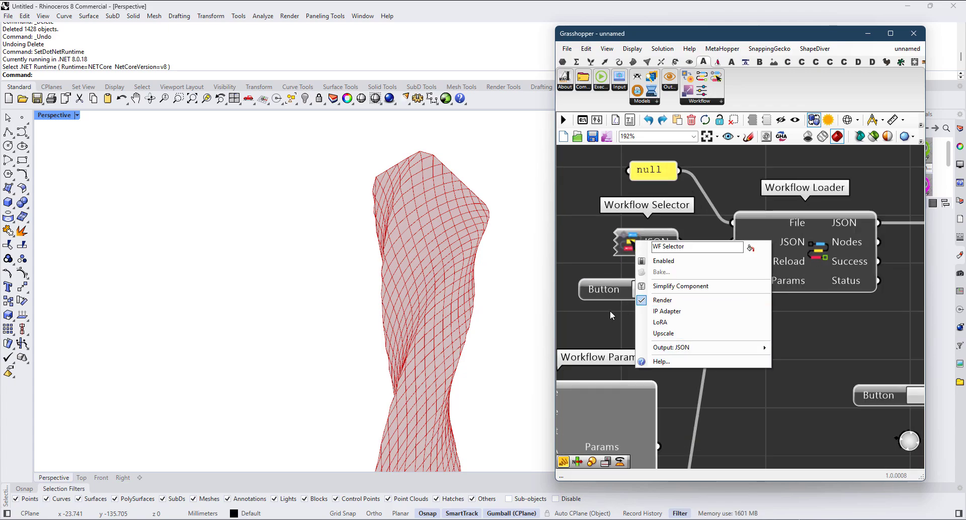
{"action": "left_click", "coordinate": [680, 312]}
{"action": "scroll", "coordinate": [639, 265], "scroll_direction": "down", "scroll_amount": 1}
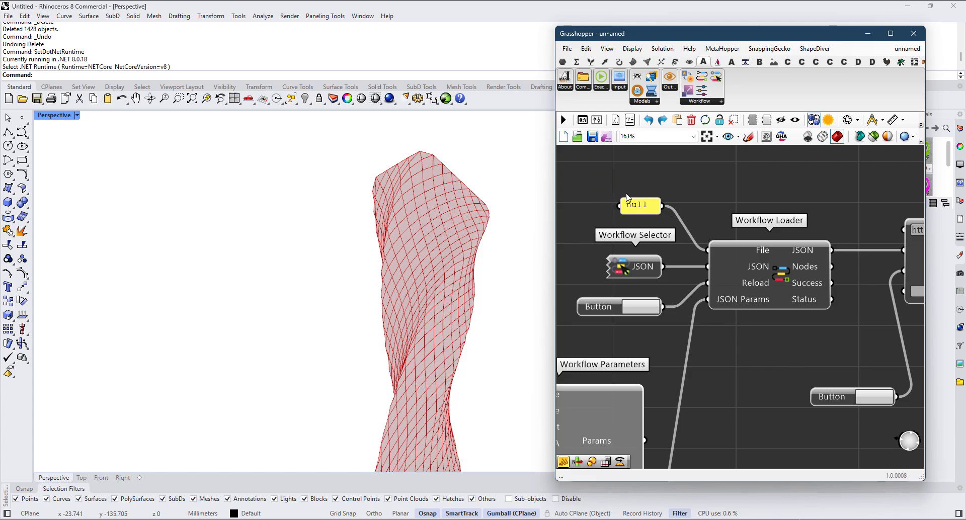
Step: Examine the latest render in LB Image Viewer and the ControlNet inputs of the Workflow Parameters component
{"action": "scroll", "coordinate": [638, 222], "scroll_direction": "down", "scroll_amount": 4}
{"action": "scroll", "coordinate": [864, 291], "scroll_direction": "up", "scroll_amount": 4}
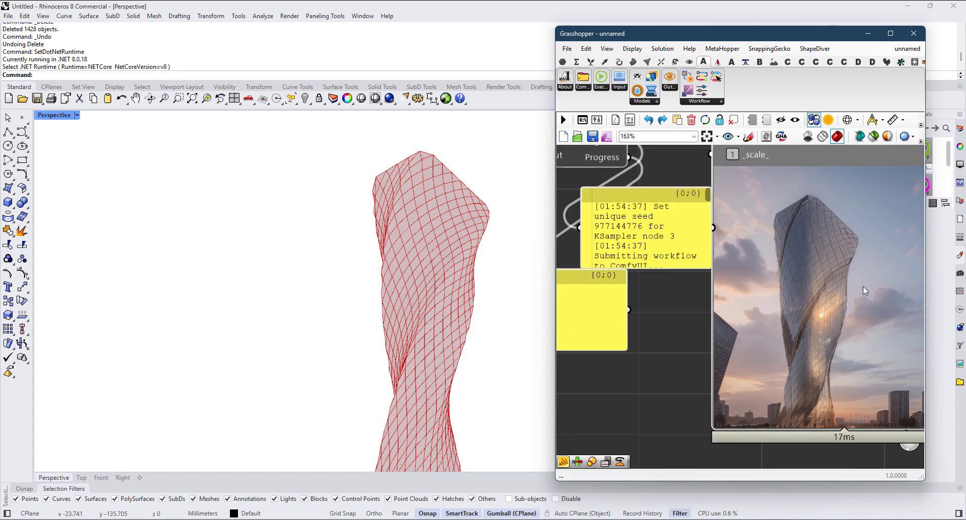
{"action": "scroll", "coordinate": [809, 262], "scroll_direction": "down", "scroll_amount": 2}
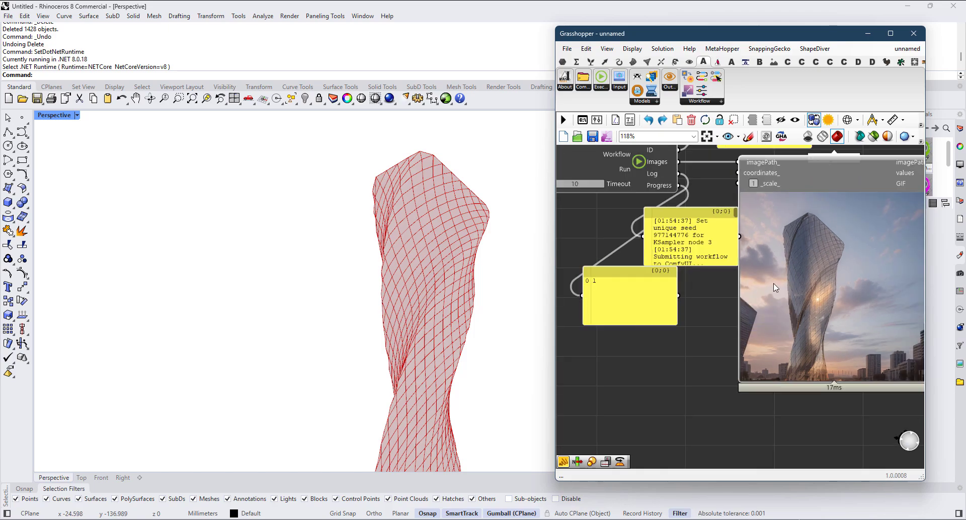
{"action": "scroll", "coordinate": [781, 300], "scroll_direction": "down", "scroll_amount": 4}
{"action": "right_click_drag", "start_coordinate": [720, 325], "coordinate": [806, 297]}
{"action": "right_click_drag", "start_coordinate": [611, 391], "coordinate": [739, 341]}
{"action": "scroll", "coordinate": [726, 317], "scroll_direction": "up", "scroll_amount": 5}
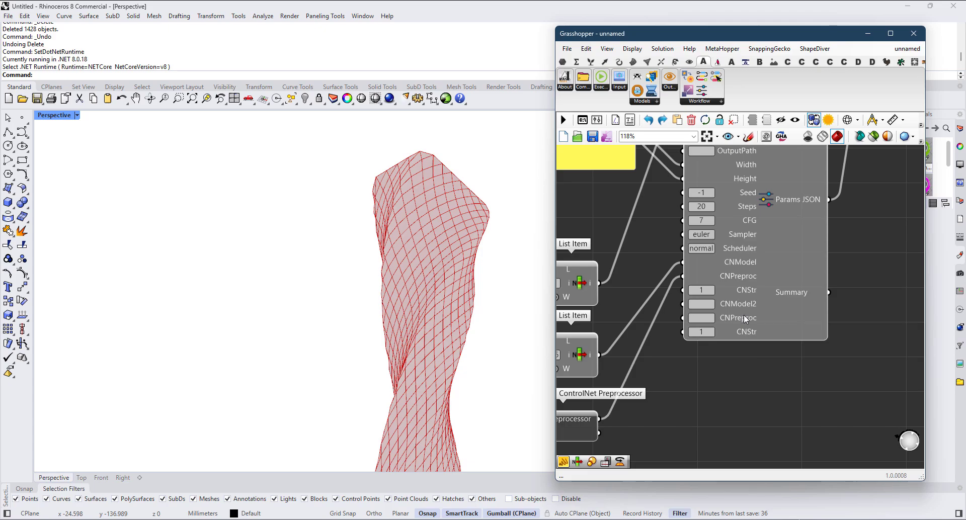
{"action": "scroll", "coordinate": [696, 316], "scroll_direction": "down", "scroll_amount": 3}
{"action": "right_click_drag", "start_coordinate": [821, 339], "coordinate": [632, 401]}
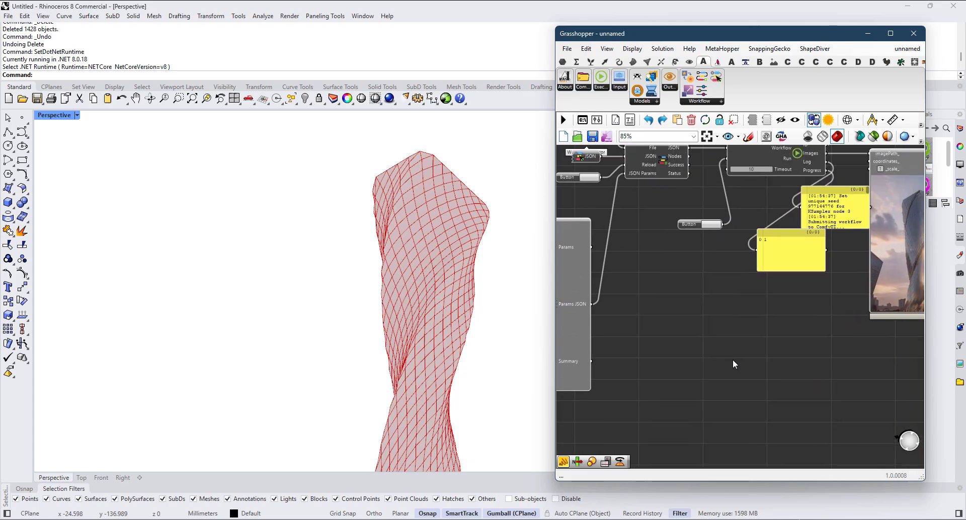
{"action": "right_click_drag", "start_coordinate": [843, 295], "coordinate": [763, 322]}
{"action": "scroll", "coordinate": [858, 272], "scroll_direction": "up", "scroll_amount": 2}
{"action": "scroll", "coordinate": [857, 272], "scroll_direction": "up", "scroll_amount": 2}
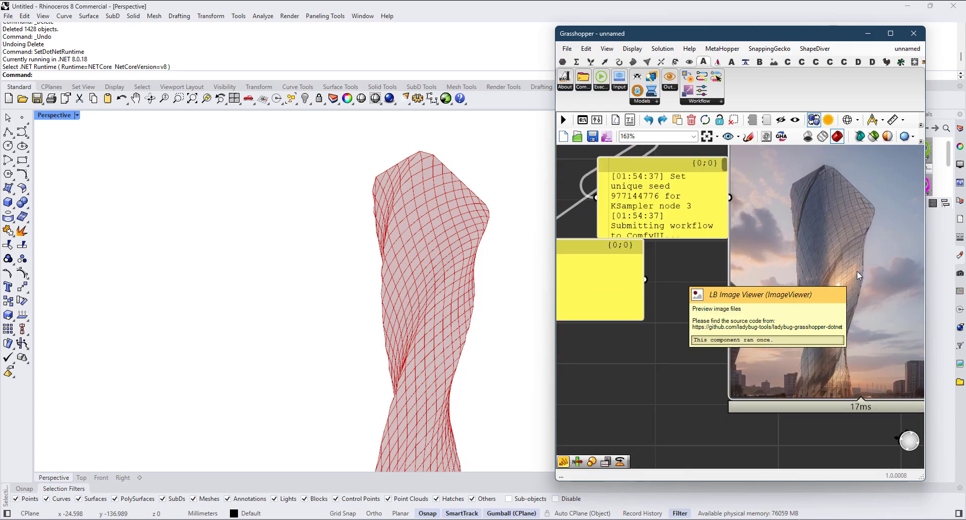
{"action": "scroll", "coordinate": [831, 283], "scroll_direction": "down", "scroll_amount": 2}
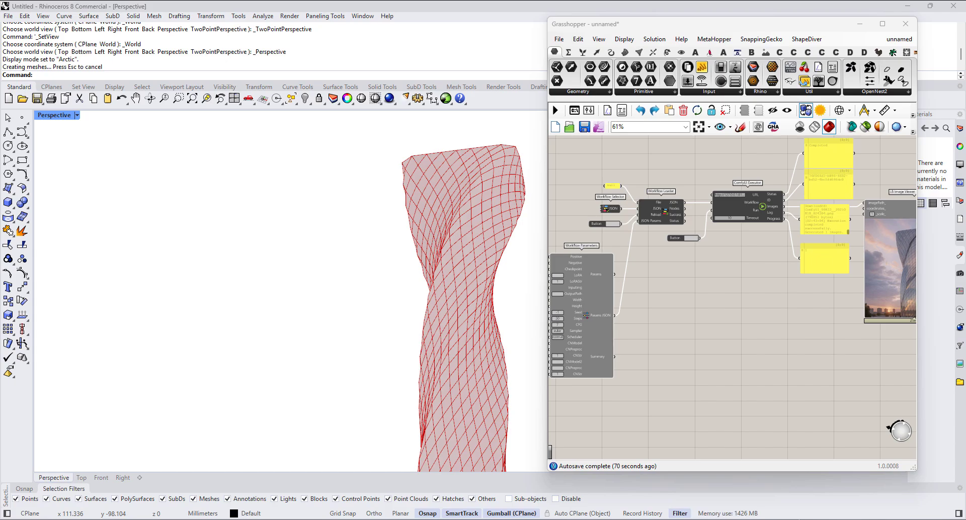
Step: Examine the render of the new tower view in LB Image Viewer, comparing its facade grid with the model
{"action": "scroll", "coordinate": [709, 323], "scroll_direction": "up", "scroll_amount": 6}
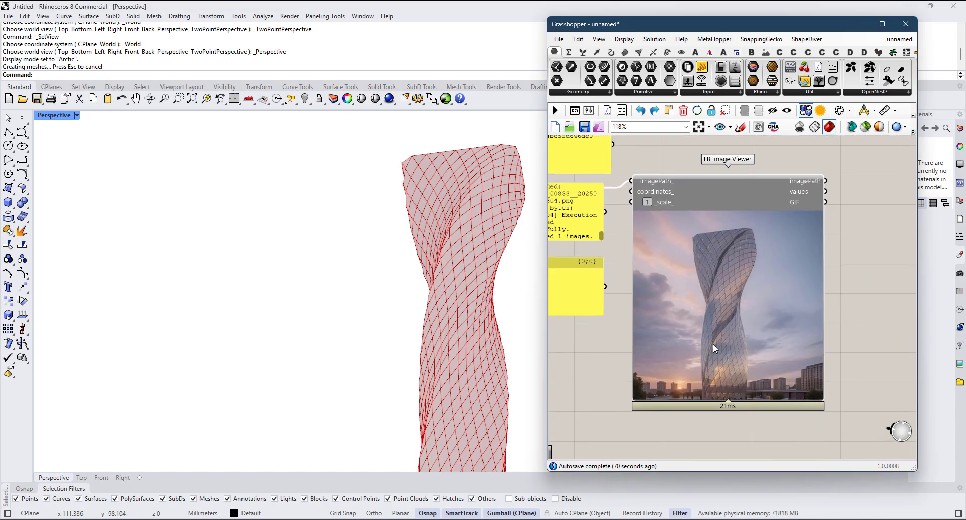
{"action": "scroll", "coordinate": [724, 329], "scroll_direction": "up", "scroll_amount": 4}
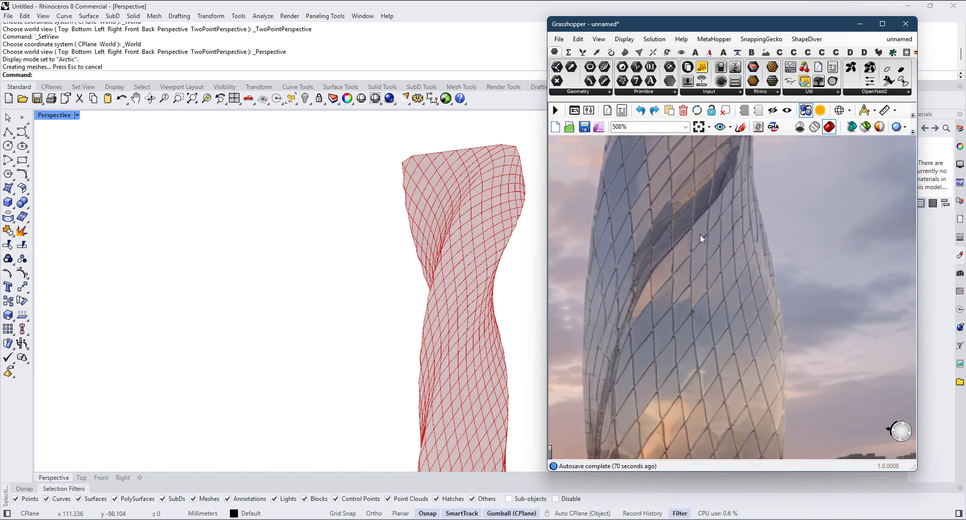
{"action": "scroll", "coordinate": [711, 261], "scroll_direction": "down", "scroll_amount": 4}
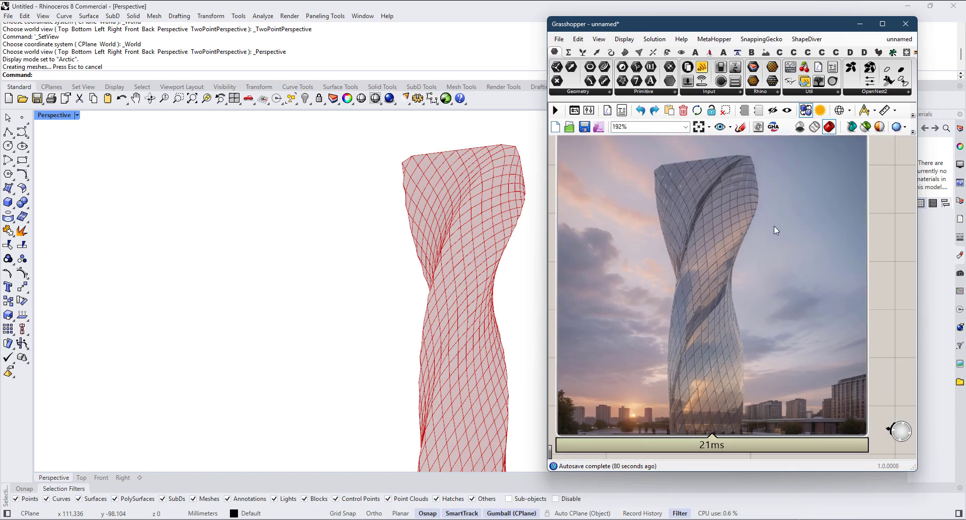
{"action": "scroll", "coordinate": [846, 282], "scroll_direction": "down", "scroll_amount": 4}
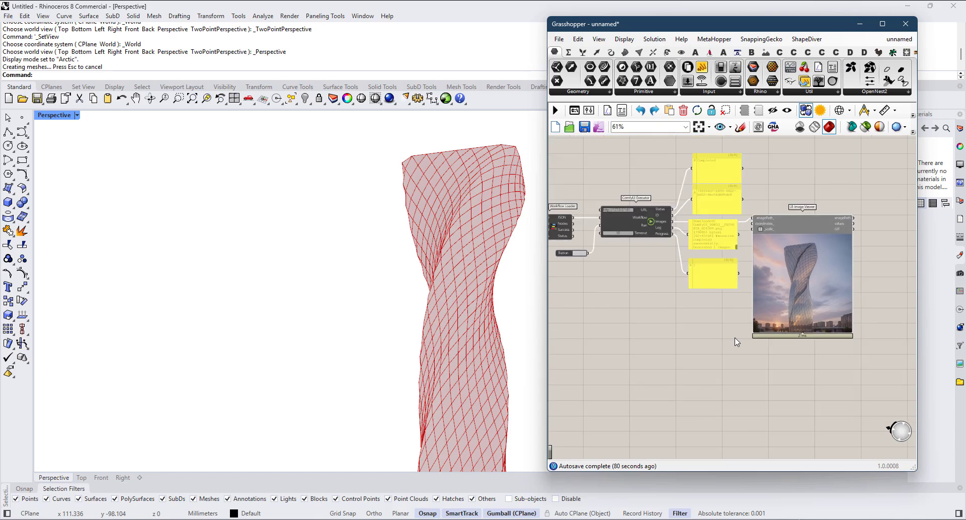
Step: Add an Upscaling component below ComfyUI Executor and shift it slightly to the right
{"action": "scroll", "coordinate": [724, 345], "scroll_direction": "down", "scroll_amount": 2}
{"action": "right_click_drag", "start_coordinate": [724, 346], "coordinate": [802, 362]}
{"action": "scroll", "coordinate": [802, 362], "scroll_direction": "down", "scroll_amount": 1}
{"action": "scroll", "coordinate": [692, 343], "scroll_direction": "up", "scroll_amount": 1}
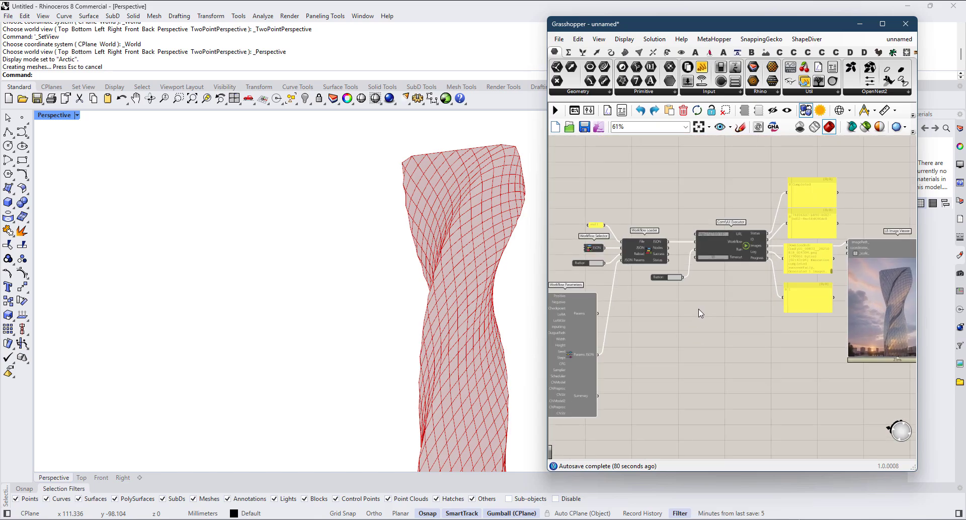
{"action": "left_click", "coordinate": [696, 51]}
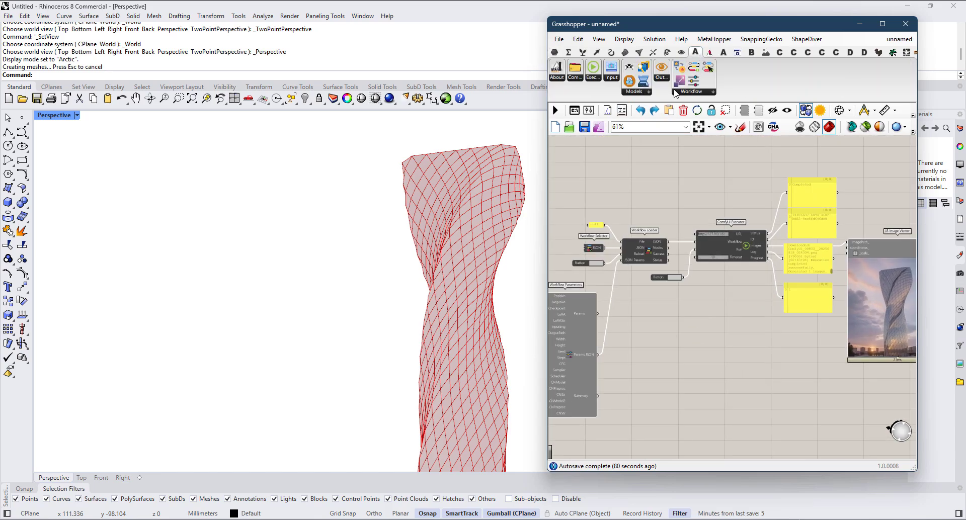
{"action": "left_click", "coordinate": [690, 92]}
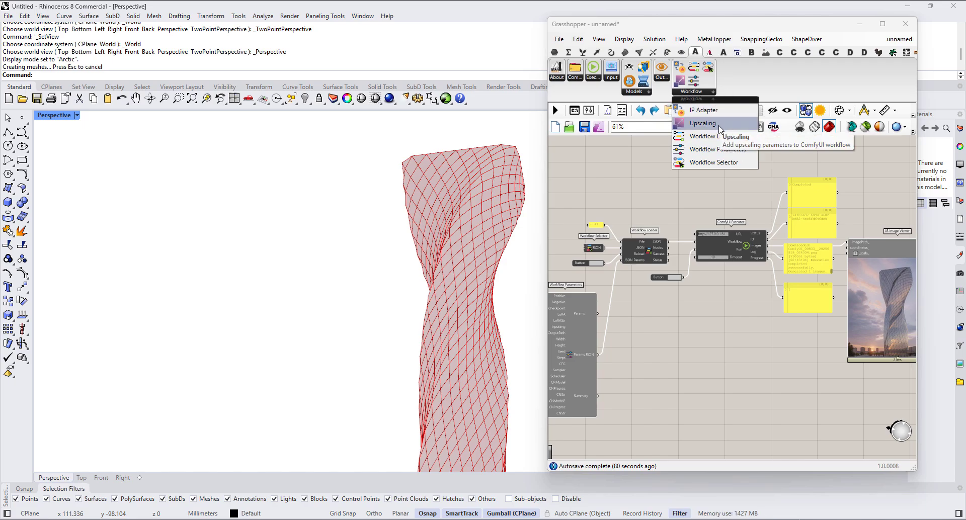
{"action": "left_click_drag", "start_coordinate": [720, 129], "coordinate": [707, 367]}
{"action": "scroll", "coordinate": [705, 364], "scroll_direction": "up", "scroll_amount": 3}
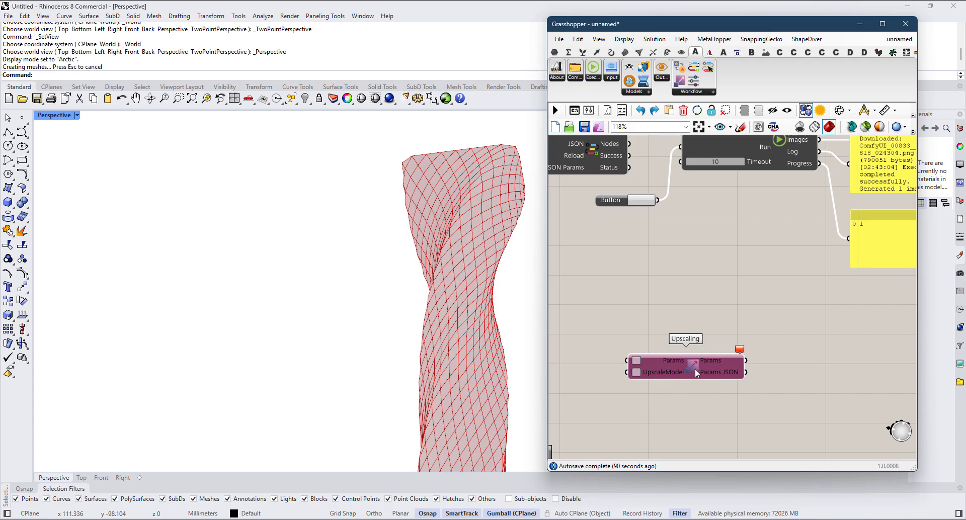
{"action": "scroll", "coordinate": [696, 371], "scroll_direction": "up", "scroll_amount": 4}
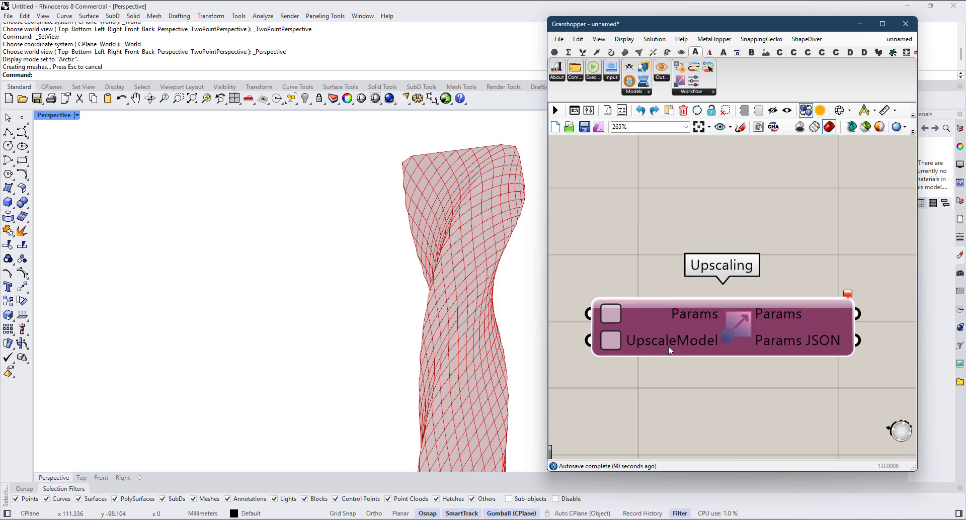
{"action": "scroll", "coordinate": [670, 351], "scroll_direction": "down", "scroll_amount": 6}
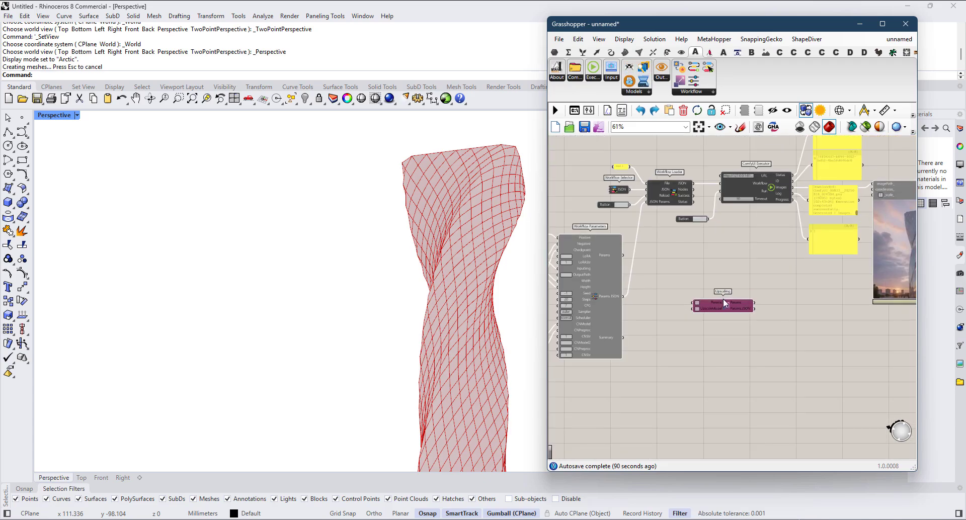
{"action": "left_click_drag", "start_coordinate": [725, 303], "coordinate": [753, 302]}
Step: Duplicate the Workflow Selector component and place the copy in the free area beside the Upscaling component
{"action": "scroll", "coordinate": [633, 180], "scroll_direction": "up", "scroll_amount": 3}
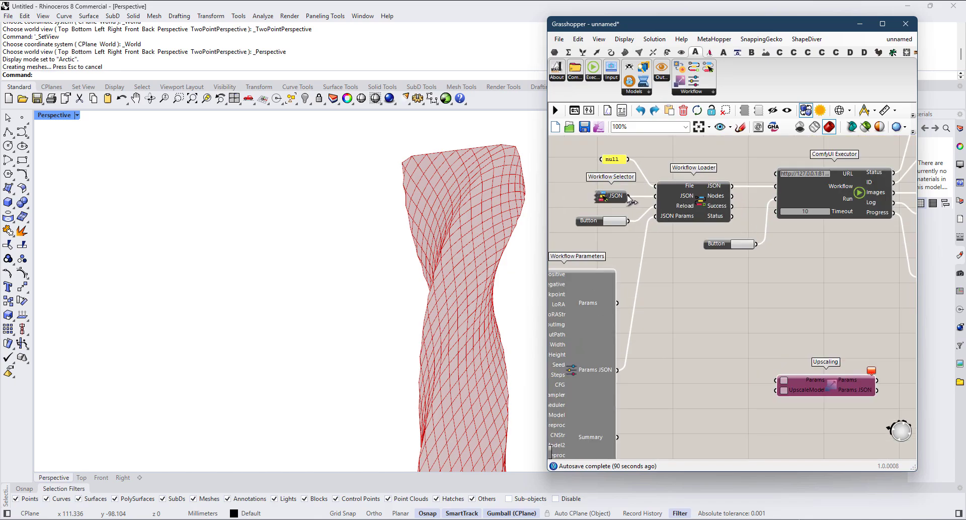
{"action": "left_click", "coordinate": [617, 195]}
{"action": "key", "text": "ctrl+c"}
{"action": "key", "text": "ctrl+v"}
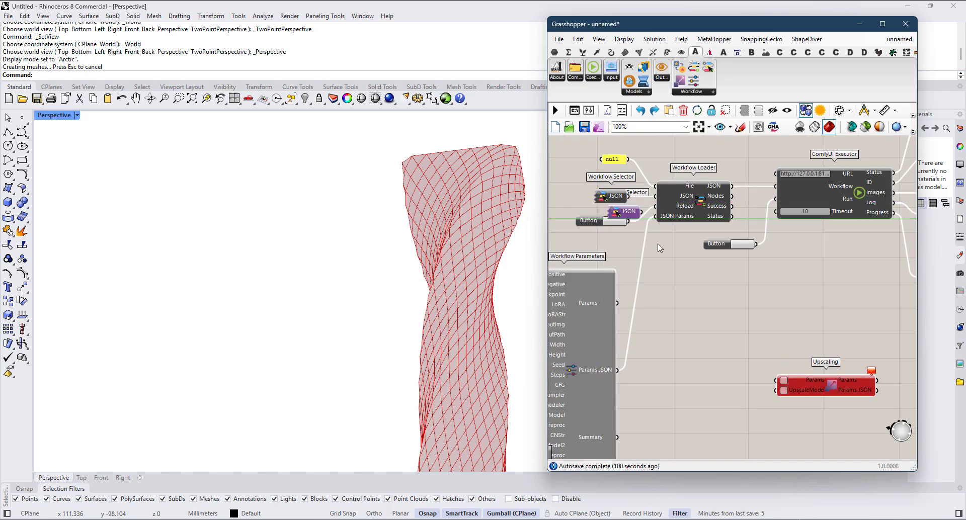
{"action": "left_click_drag", "start_coordinate": [624, 210], "coordinate": [702, 330]}
Step: Set the duplicated Workflow Selector to Render Upscale
{"action": "scroll", "coordinate": [702, 329], "scroll_direction": "up", "scroll_amount": 6}
{"action": "right_click", "coordinate": [675, 319]}
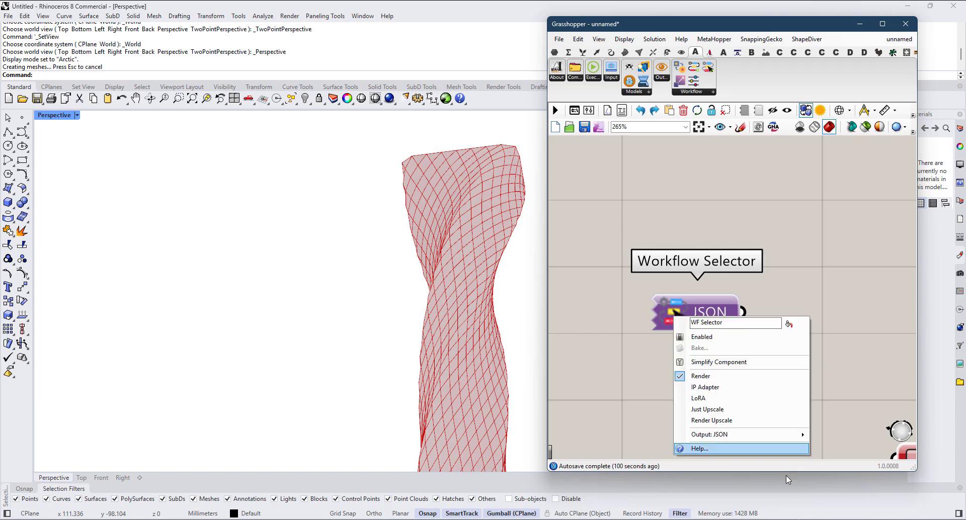
{"action": "left_click", "coordinate": [720, 421]}
{"action": "scroll", "coordinate": [711, 260], "scroll_direction": "up", "scroll_amount": 4}
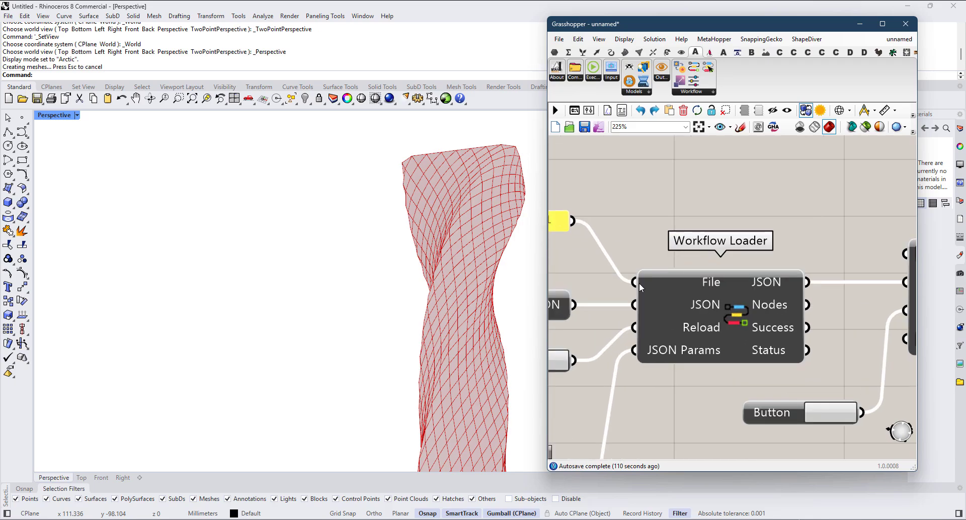
{"action": "scroll", "coordinate": [641, 291], "scroll_direction": "down", "scroll_amount": 6}
{"action": "scroll", "coordinate": [689, 290], "scroll_direction": "down", "scroll_amount": 3}
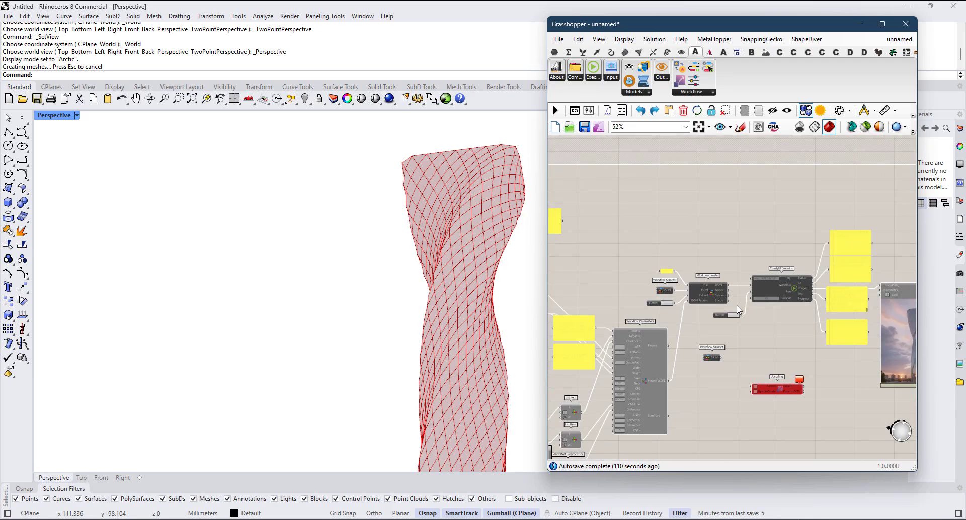
{"action": "scroll", "coordinate": [744, 306], "scroll_direction": "up", "scroll_amount": 2}
{"action": "right_click_drag", "start_coordinate": [802, 321], "coordinate": [738, 317]}
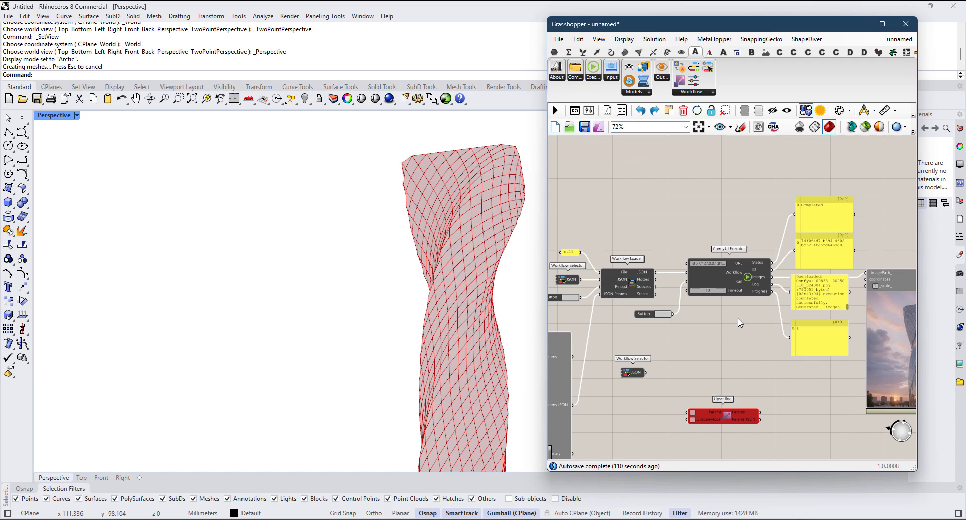
{"action": "scroll", "coordinate": [705, 282], "scroll_direction": "up", "scroll_amount": 2}
{"action": "scroll", "coordinate": [711, 376], "scroll_direction": "down", "scroll_amount": 2}
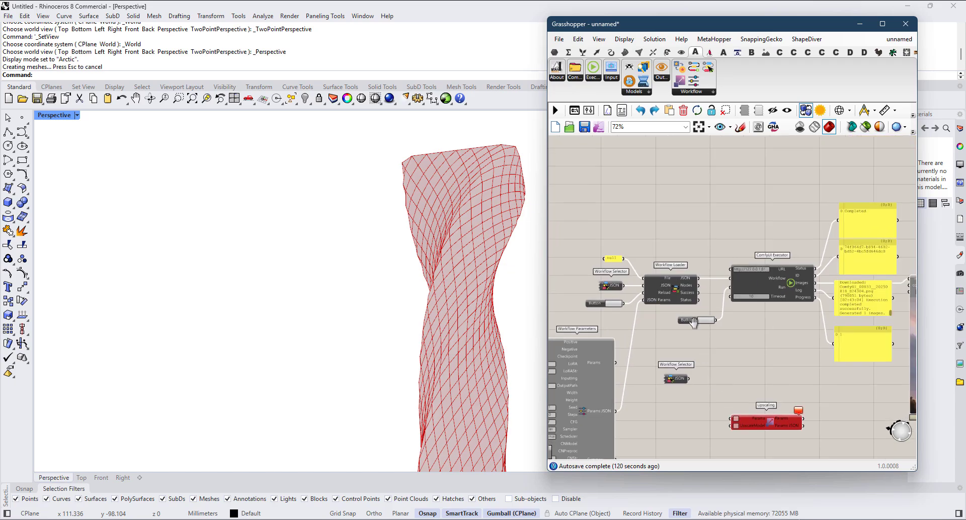
Step: Nudge the Upscaling component slightly upward and set the duplicated Workflow Selector to Just Upscale
{"action": "right_click_drag", "start_coordinate": [758, 414], "coordinate": [723, 323]}
{"action": "scroll", "coordinate": [723, 322], "scroll_direction": "up", "scroll_amount": 2}
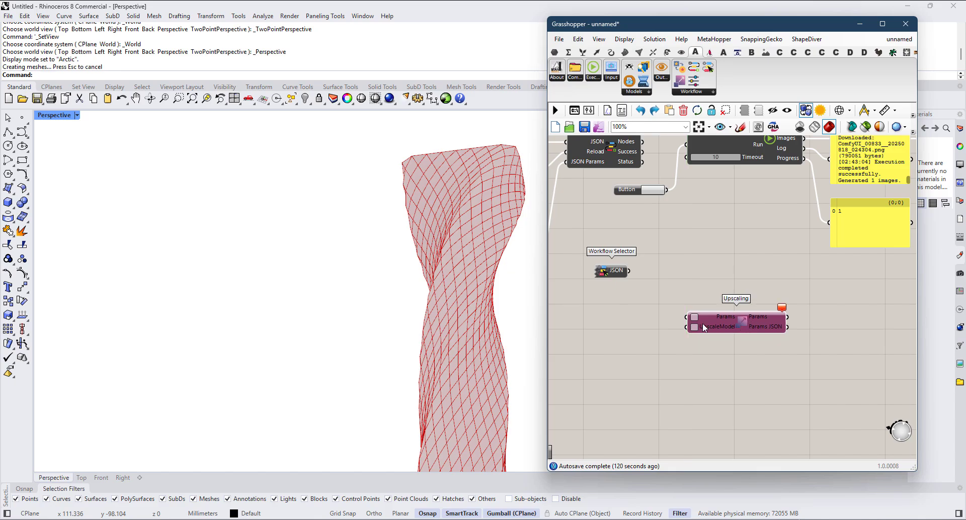
{"action": "scroll", "coordinate": [584, 275], "scroll_direction": "up", "scroll_amount": 2}
{"action": "right_click", "coordinate": [615, 280]}
{"action": "left_click", "coordinate": [647, 368]}
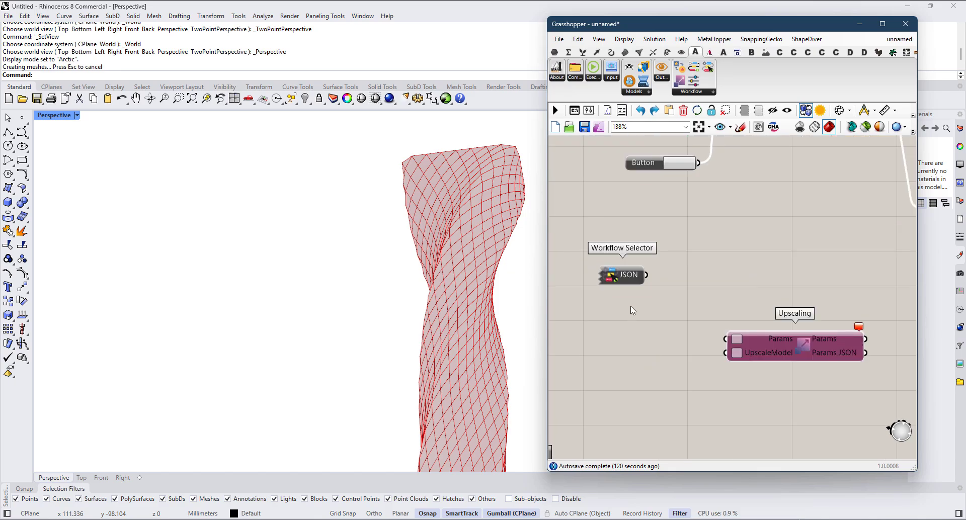
Step: Shift the duplicated Workflow Selector toward Upscaling, and duplicate the Workflow Loader with its input wires into the space above Upscaling
{"action": "left_click_drag", "start_coordinate": [626, 281], "coordinate": [672, 319]}
{"action": "scroll", "coordinate": [689, 351], "scroll_direction": "down", "scroll_amount": 1}
{"action": "scroll", "coordinate": [672, 319], "scroll_direction": "down", "scroll_amount": 3}
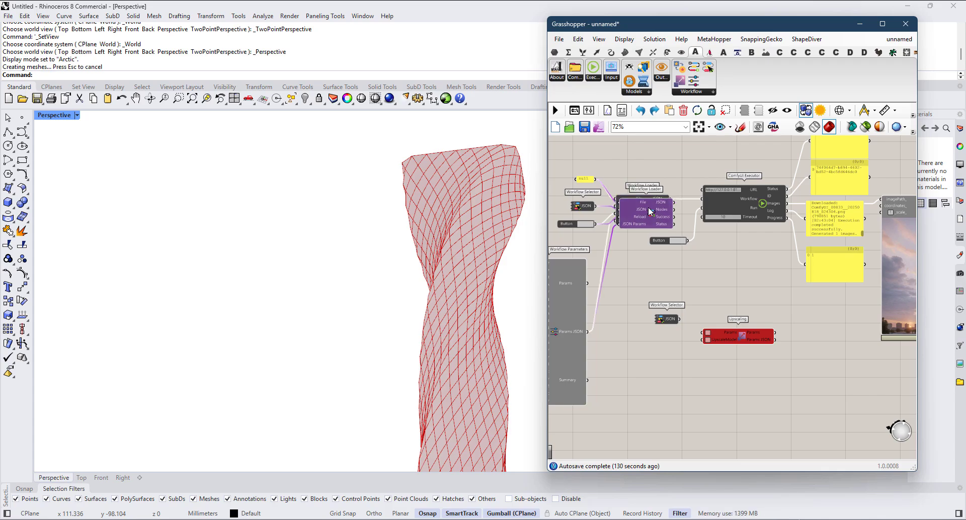
{"action": "left_click_drag", "start_coordinate": [651, 217], "coordinate": [736, 306]}
{"action": "scroll", "coordinate": [735, 306], "scroll_direction": "up", "scroll_amount": 4}
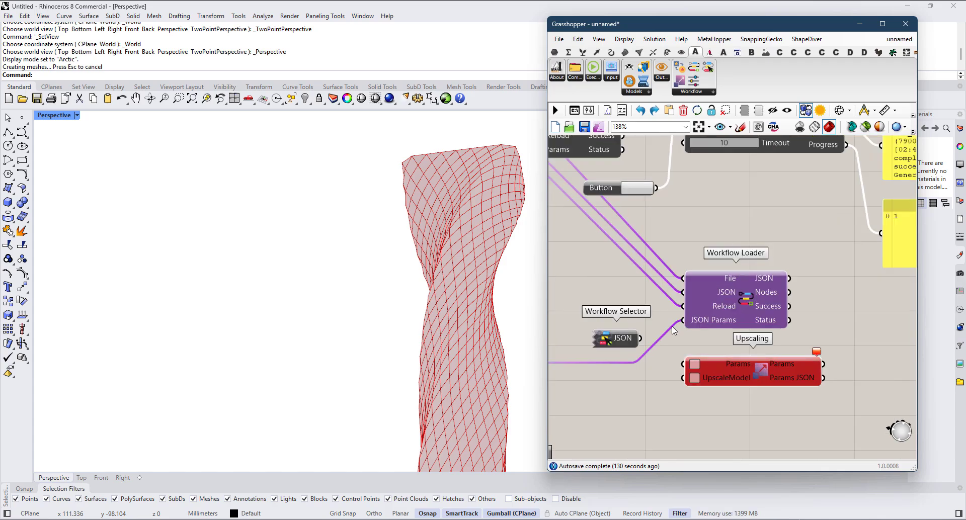
Step: Move the duplicated Workflow Selector next to the new Workflow Loader and connect its JSON output to the loader's JSON input
{"action": "left_click_drag", "start_coordinate": [629, 344], "coordinate": [631, 298]}
{"action": "scroll", "coordinate": [630, 299], "scroll_direction": "down", "scroll_amount": 3}
{"action": "scroll", "coordinate": [739, 271], "scroll_direction": "up", "scroll_amount": 2}
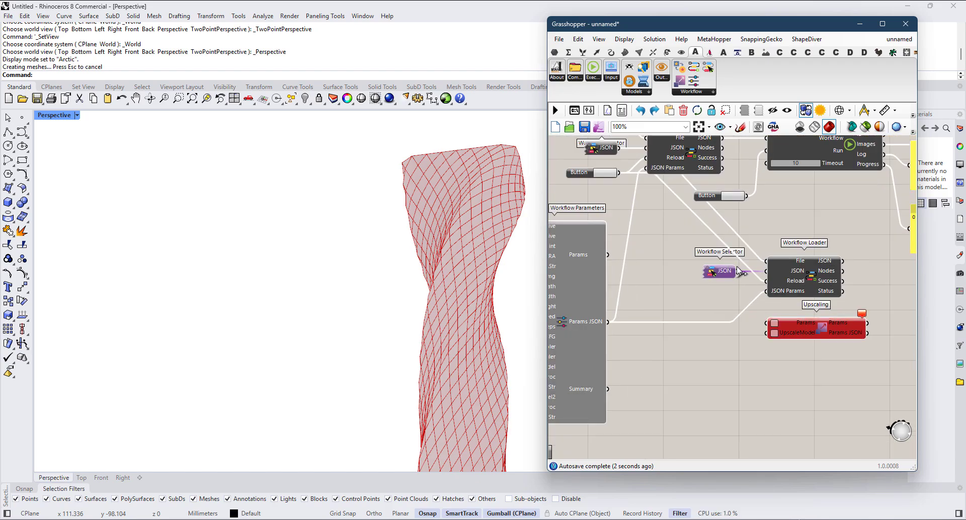
{"action": "right_click_drag", "start_coordinate": [672, 297], "coordinate": [694, 277]}
Step: Duplicate the Workflow Parameters component below the second Workflow Selector and connect its Params JSON output to the new loader's JSON Params input
{"action": "scroll", "coordinate": [683, 285], "scroll_direction": "down", "scroll_amount": 2}
{"action": "left_click", "coordinate": [603, 277]}
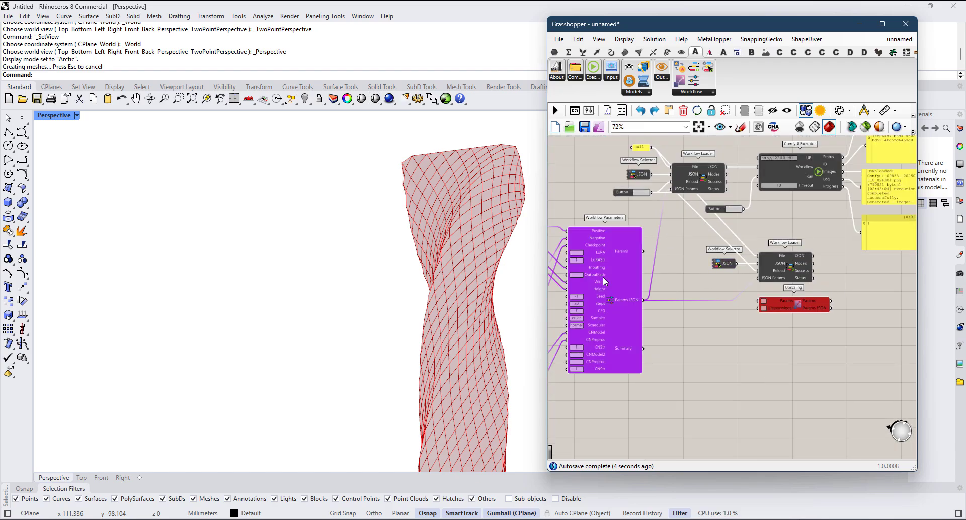
{"action": "scroll", "coordinate": [623, 279], "scroll_direction": "up", "scroll_amount": 2}
{"action": "key", "text": "ctrl+c"}
{"action": "key", "text": "ctrl+v"}
{"action": "left_click_drag", "start_coordinate": [608, 305], "coordinate": [752, 378]}
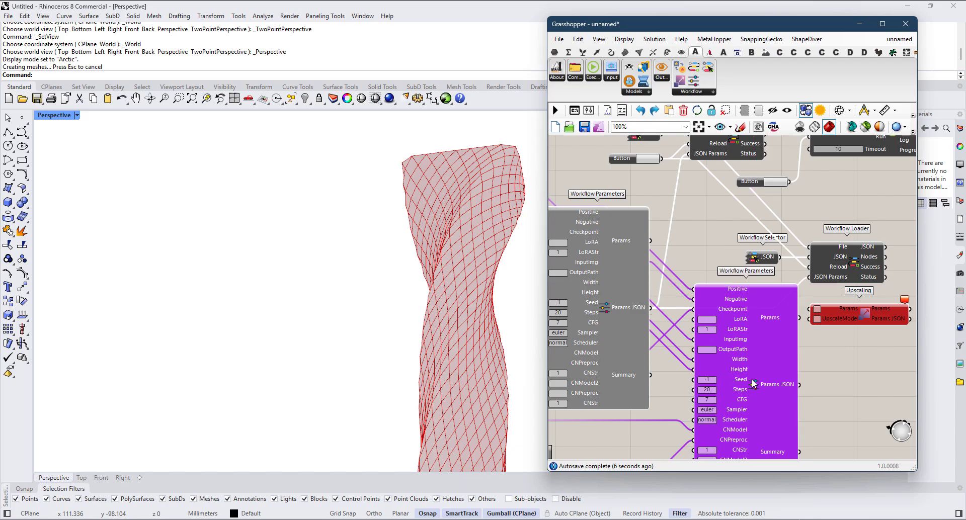
{"action": "scroll", "coordinate": [752, 377], "scroll_direction": "down", "scroll_amount": 2}
{"action": "right_click_drag", "start_coordinate": [752, 378], "coordinate": [744, 348]}
{"action": "scroll", "coordinate": [773, 312], "scroll_direction": "up", "scroll_amount": 2}
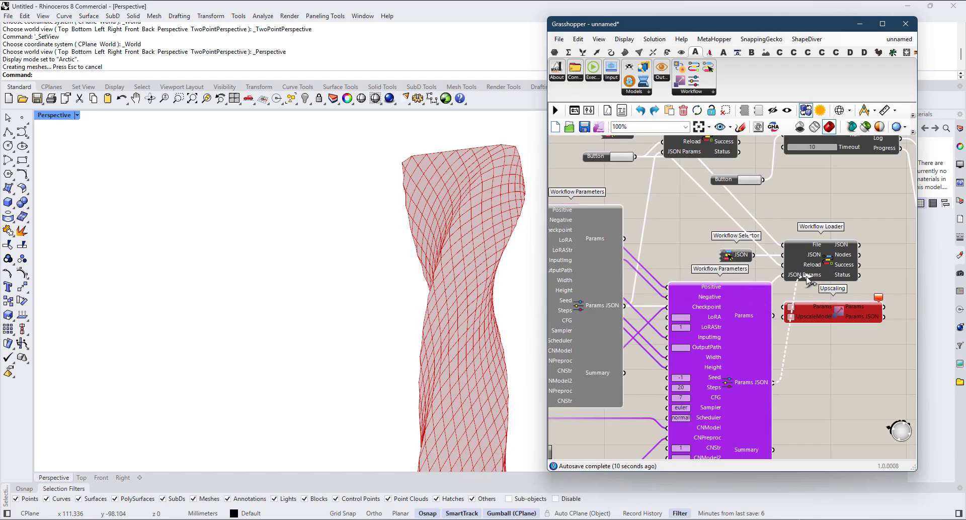
Step: Move Upscaling clear of the loader and connect the duplicated Workflow Parameters' Params output to Upscaling's Params input
{"action": "left_click_drag", "start_coordinate": [838, 312], "coordinate": [912, 348]}
{"action": "scroll", "coordinate": [810, 342], "scroll_direction": "down", "scroll_amount": 2}
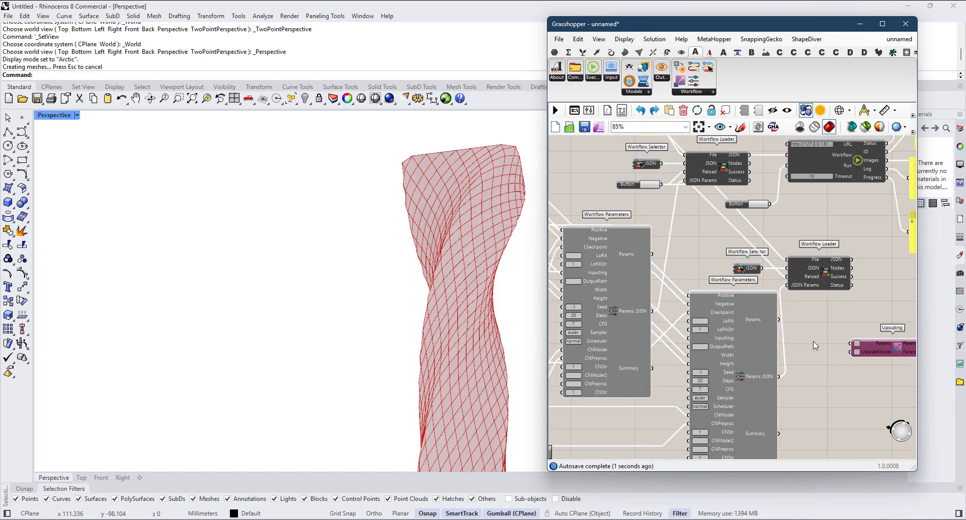
{"action": "right_click_drag", "start_coordinate": [809, 340], "coordinate": [760, 317]}
{"action": "left_click_drag", "start_coordinate": [704, 338], "coordinate": [697, 343]}
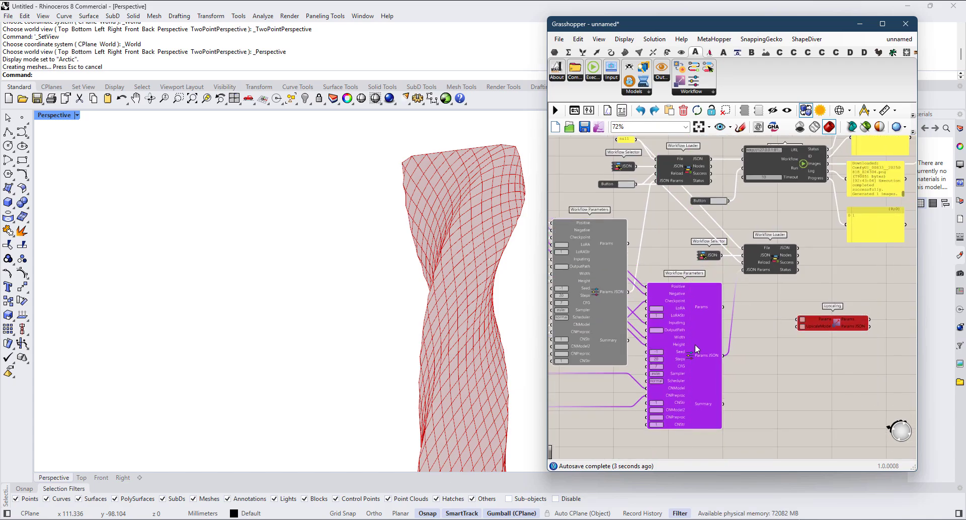
{"action": "scroll", "coordinate": [860, 336], "scroll_direction": "up", "scroll_amount": 1}
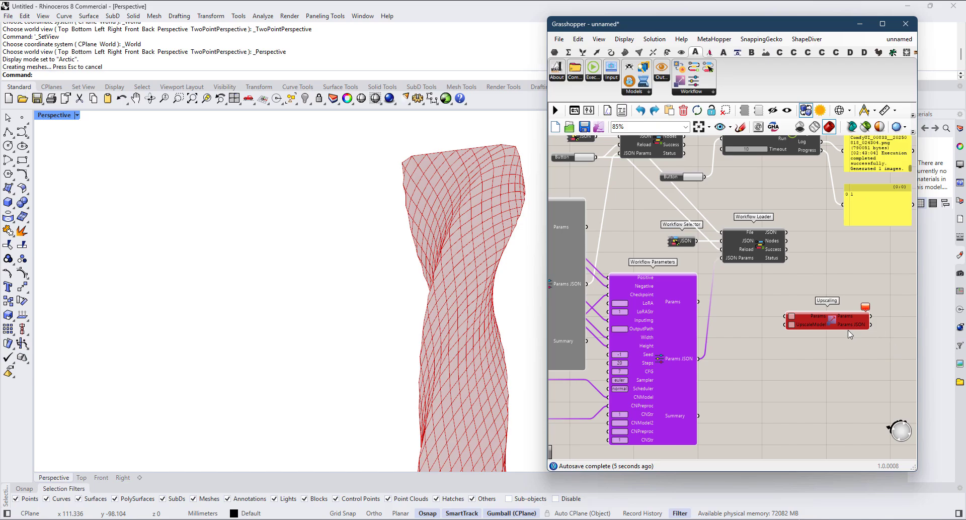
{"action": "scroll", "coordinate": [694, 358], "scroll_direction": "up", "scroll_amount": 1}
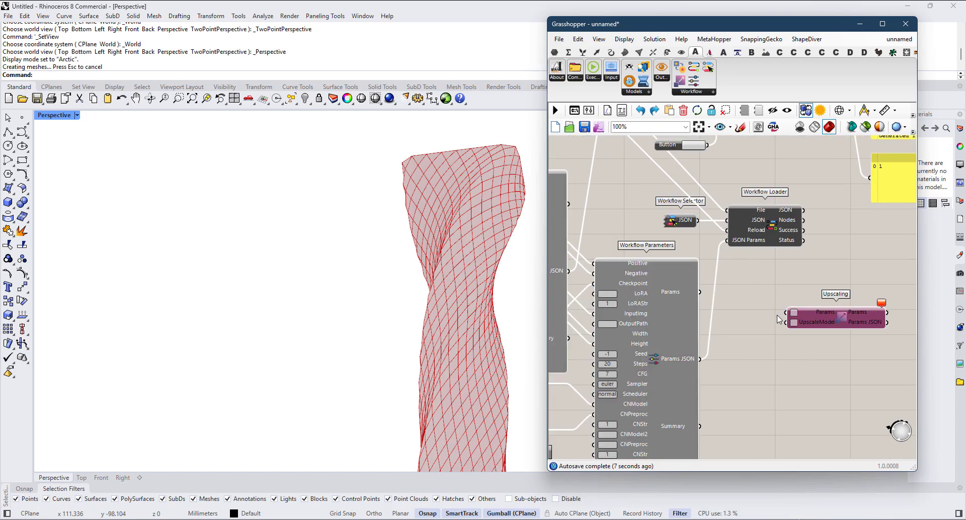
{"action": "scroll", "coordinate": [778, 319], "scroll_direction": "up", "scroll_amount": 1}
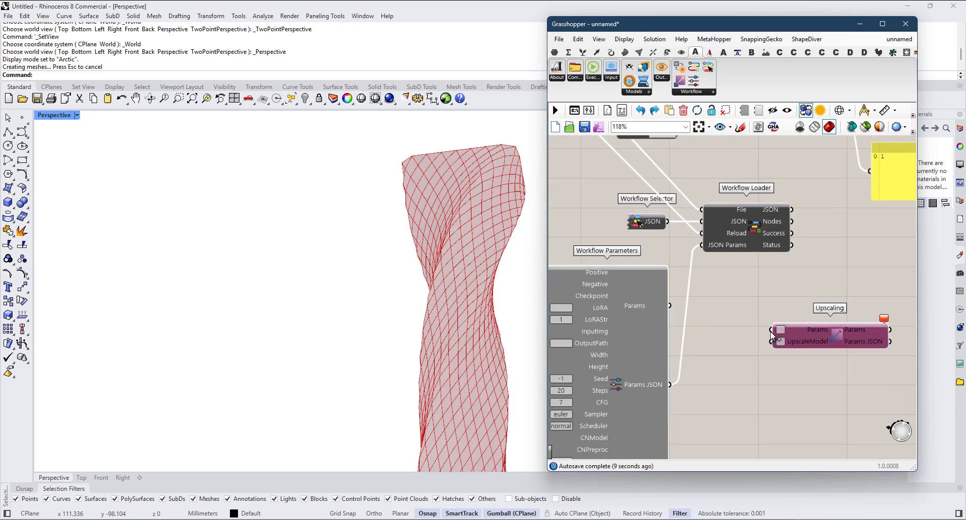
{"action": "left_click_drag", "start_coordinate": [675, 307], "coordinate": [671, 305]}
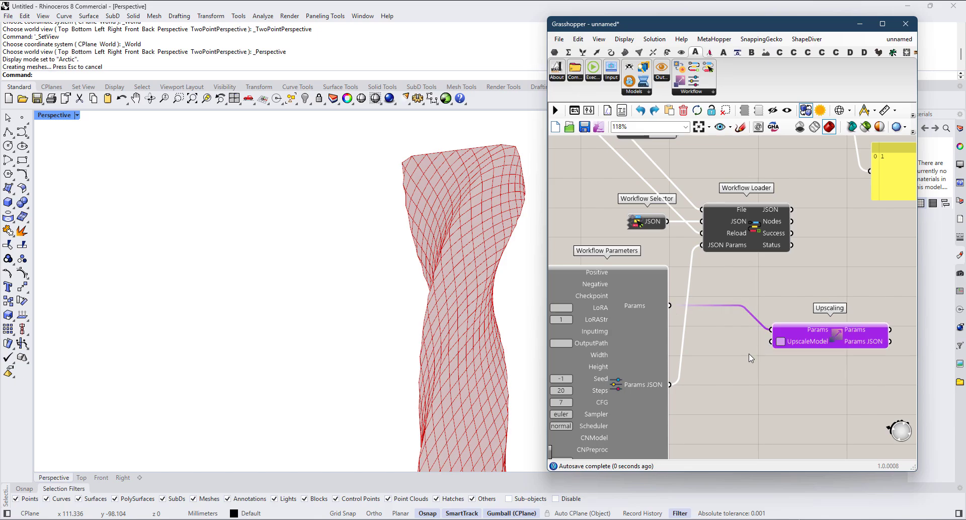
Step: Check the Model Scanner's Upscale list and duplicate a List Item below ControlNet Preprocessor, fed by the Upscale output
{"action": "scroll", "coordinate": [749, 354], "scroll_direction": "down", "scroll_amount": 2}
{"action": "right_click_drag", "start_coordinate": [748, 351], "coordinate": [802, 283]}
{"action": "right_click_drag", "start_coordinate": [593, 375], "coordinate": [743, 356]}
{"action": "scroll", "coordinate": [672, 354], "scroll_direction": "up", "scroll_amount": 1}
{"action": "right_click_drag", "start_coordinate": [612, 358], "coordinate": [757, 355]}
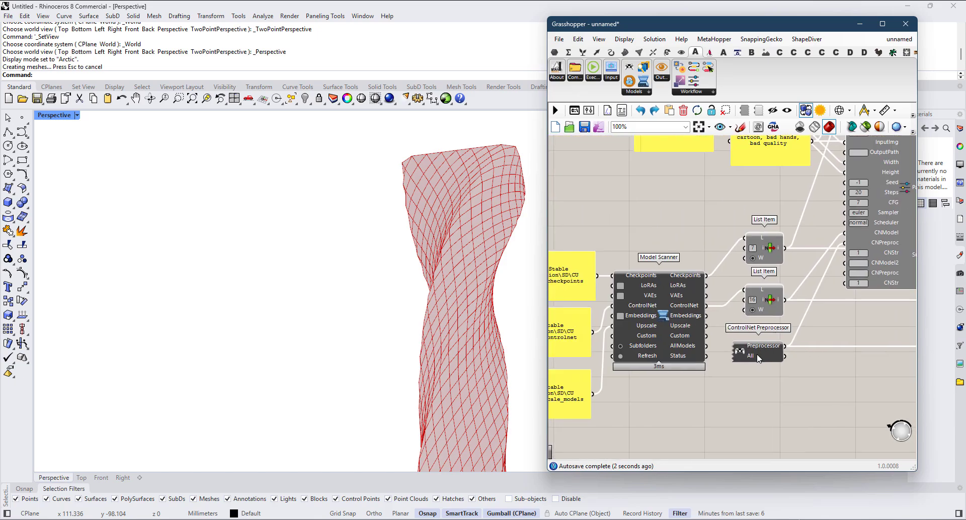
{"action": "scroll", "coordinate": [737, 353], "scroll_direction": "up", "scroll_amount": 1}
{"action": "right_click_drag", "start_coordinate": [597, 408], "coordinate": [674, 363]}
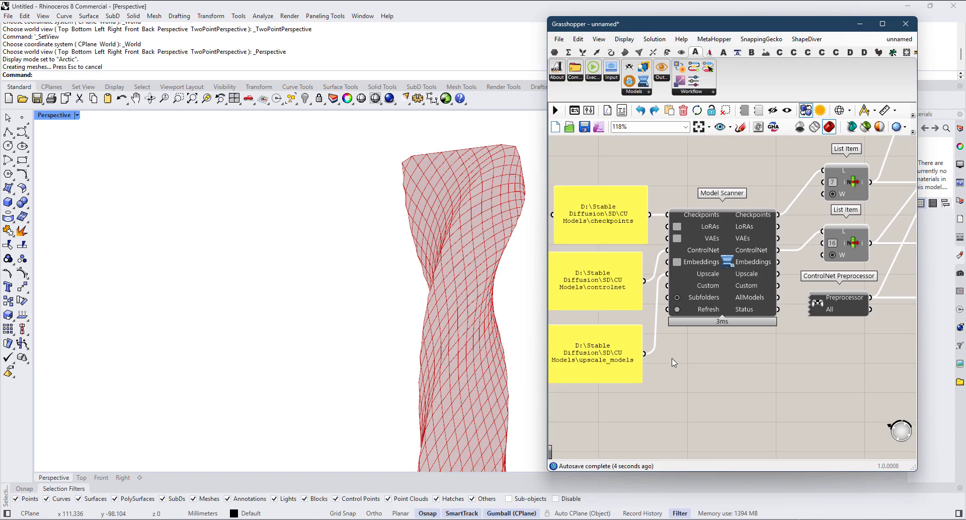
{"action": "scroll", "coordinate": [759, 276], "scroll_direction": "up", "scroll_amount": 2}
{"action": "mouse_move", "coordinate": [758, 275]}
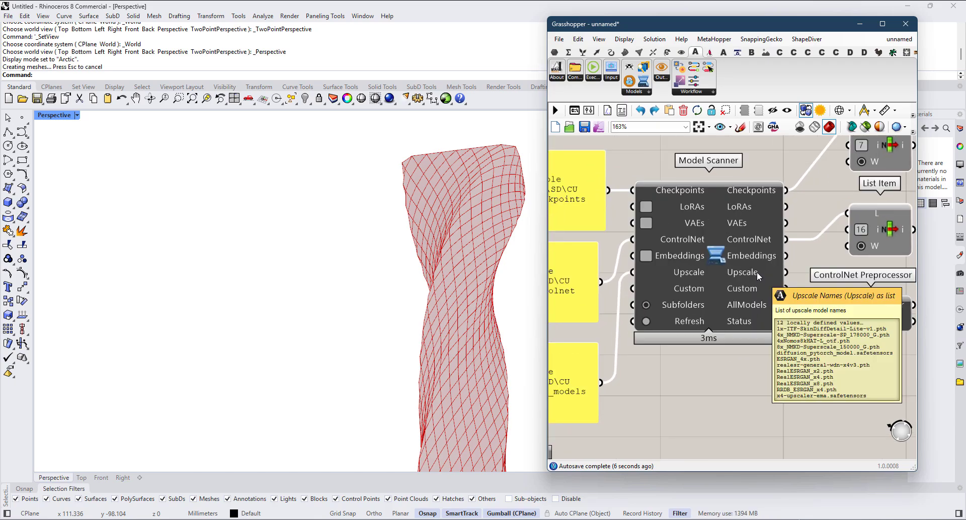
{"action": "right_click_drag", "start_coordinate": [756, 272], "coordinate": [683, 282]}
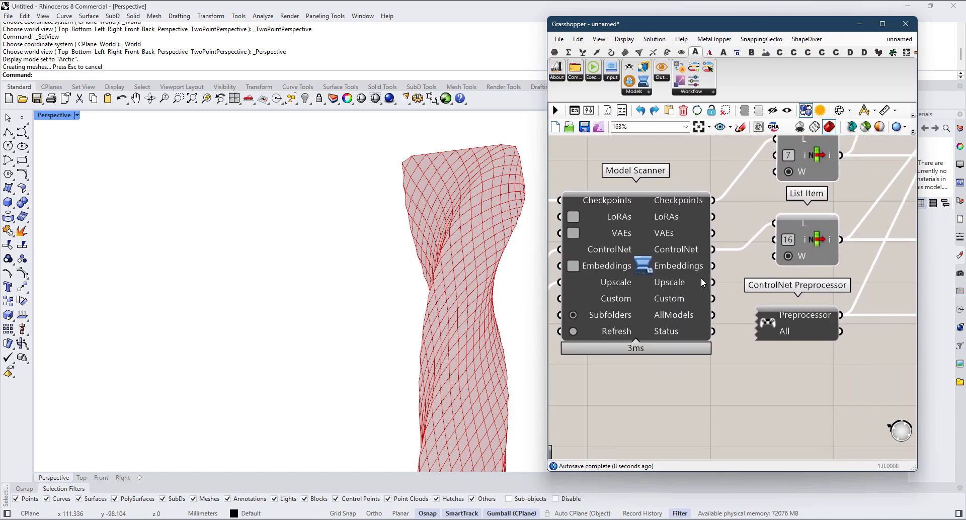
{"action": "left_click_drag", "start_coordinate": [814, 241], "coordinate": [712, 300]}
Step: Set the index of the new upscale-model List Item to 8
{"action": "scroll", "coordinate": [779, 405], "scroll_direction": "up", "scroll_amount": 3}
{"action": "double_click", "coordinate": [788, 407]}
{"action": "type", "text": "8"}
{"action": "key", "text": "Return"}
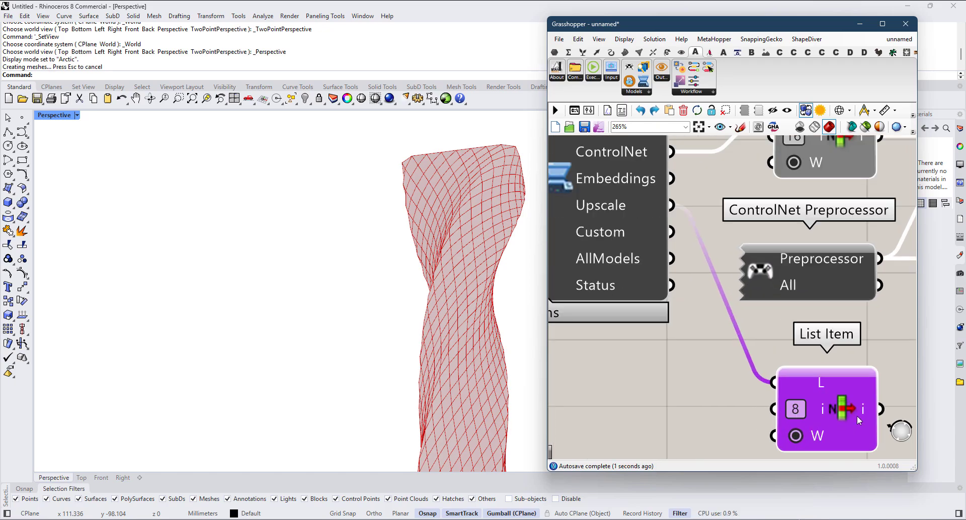
Step: Move the upscale-model List Item next to the Upscaling component and connect its output to the UpscaleModel input
{"action": "scroll", "coordinate": [825, 377], "scroll_direction": "down", "scroll_amount": 5}
{"action": "right_click_drag", "start_coordinate": [826, 379], "coordinate": [684, 342]}
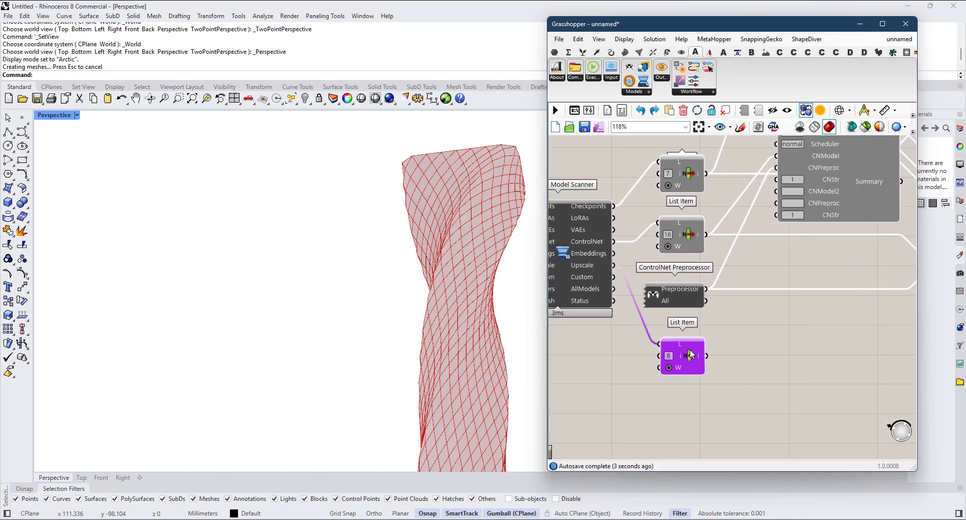
{"action": "left_click_drag", "start_coordinate": [693, 354], "coordinate": [788, 197]}
{"action": "scroll", "coordinate": [635, 325], "scroll_direction": "down", "scroll_amount": 5}
{"action": "scroll", "coordinate": [847, 302], "scroll_direction": "up", "scroll_amount": 3}
{"action": "scroll", "coordinate": [751, 260], "scroll_direction": "up", "scroll_amount": 4}
{"action": "scroll", "coordinate": [709, 267], "scroll_direction": "down", "scroll_amount": 3}
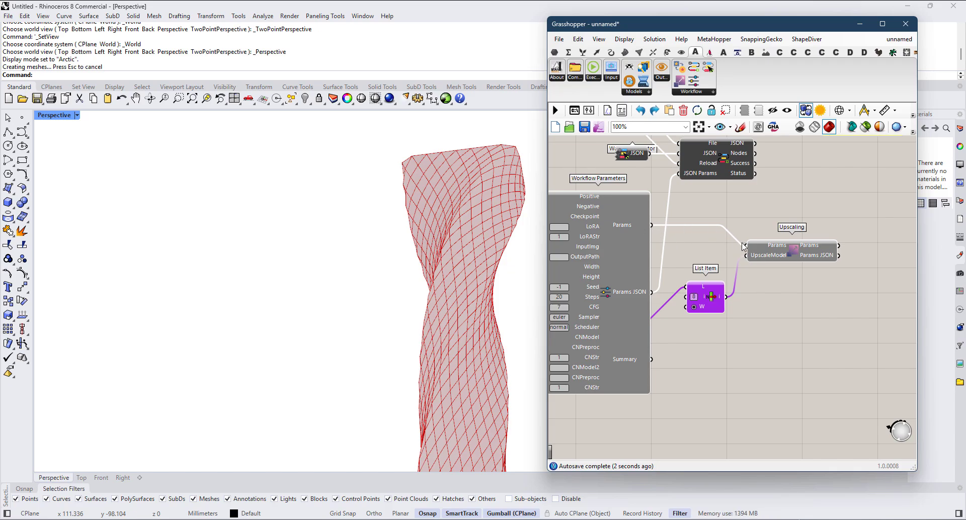
Step: Connect Upscaling's Params JSON output to the second Workflow Loader's JSON Params input and place that loader above and beyond Upscaling
{"action": "right_click_drag", "start_coordinate": [825, 222], "coordinate": [772, 270]}
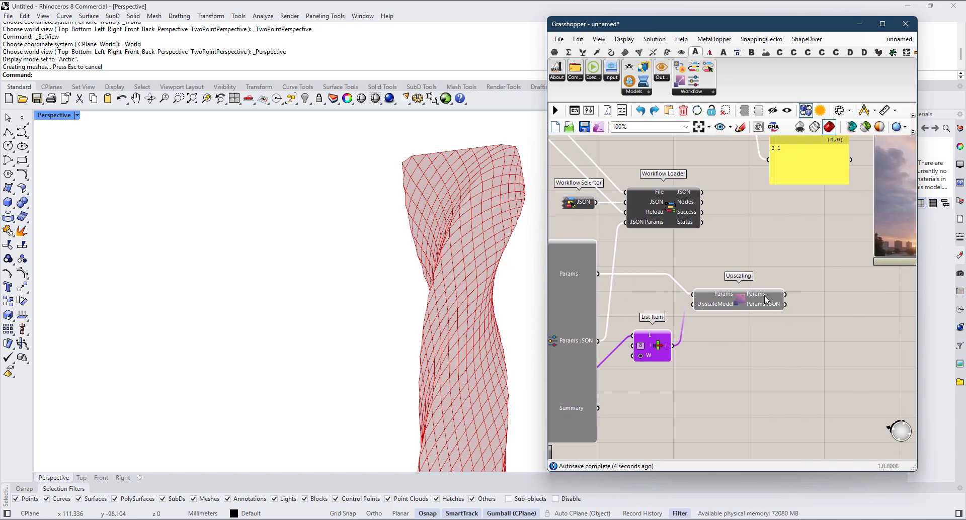
{"action": "mouse_move", "coordinate": [765, 308]}
{"action": "right_click_drag", "start_coordinate": [761, 313], "coordinate": [754, 345]}
{"action": "left_click_drag", "start_coordinate": [606, 284], "coordinate": [779, 289]}
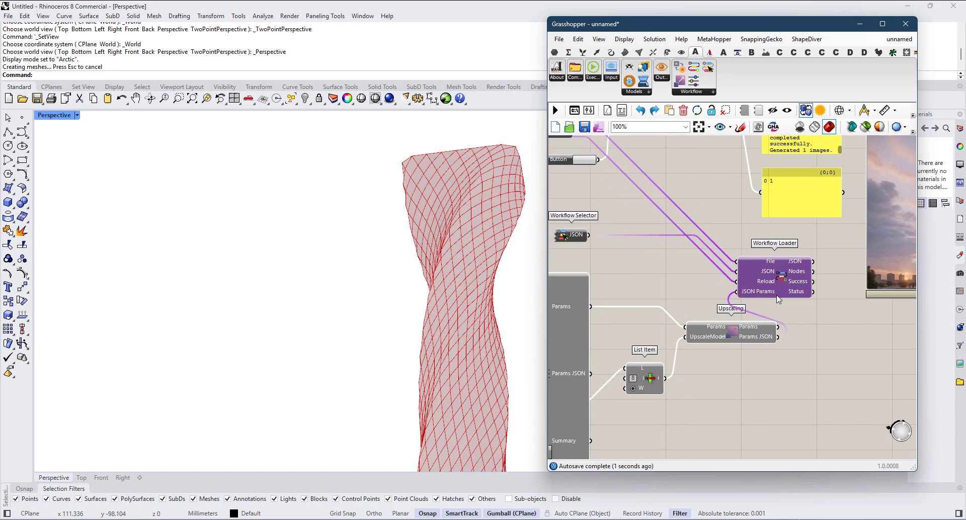
{"action": "scroll", "coordinate": [796, 293], "scroll_direction": "up", "scroll_amount": 2}
{"action": "scroll", "coordinate": [818, 246], "scroll_direction": "down", "scroll_amount": 3}
Step: Place an enlarged copy of a yellow panel beside the second Workflow Loader and examine the loader's JSON output in it
{"action": "right_click_drag", "start_coordinate": [825, 221], "coordinate": [729, 239]}
{"action": "left_click", "coordinate": [732, 219]}
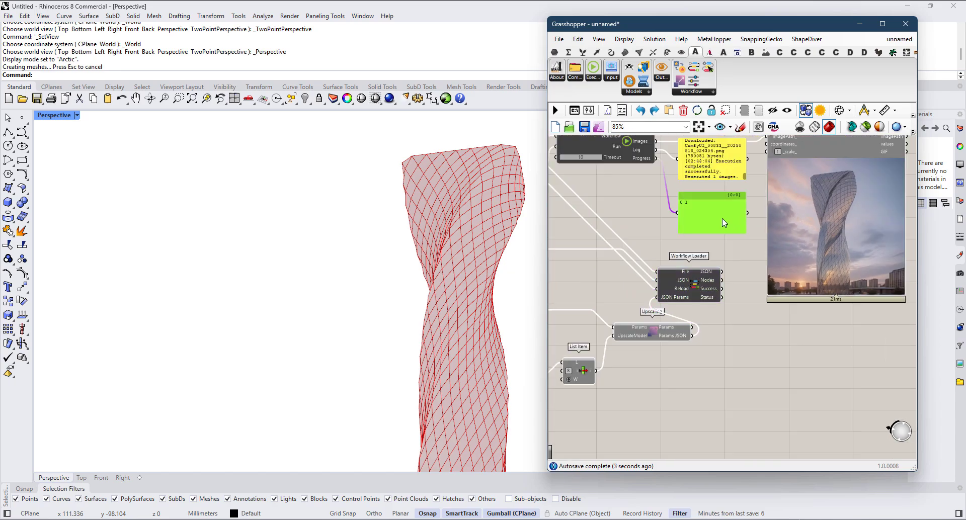
{"action": "left_click_drag", "start_coordinate": [723, 223], "coordinate": [753, 346], "text": "alt"}
{"action": "scroll", "coordinate": [723, 260], "scroll_direction": "up", "scroll_amount": 2}
{"action": "right_click_drag", "start_coordinate": [838, 375], "coordinate": [778, 311]}
{"action": "left_click_drag", "start_coordinate": [781, 313], "coordinate": [883, 457]}
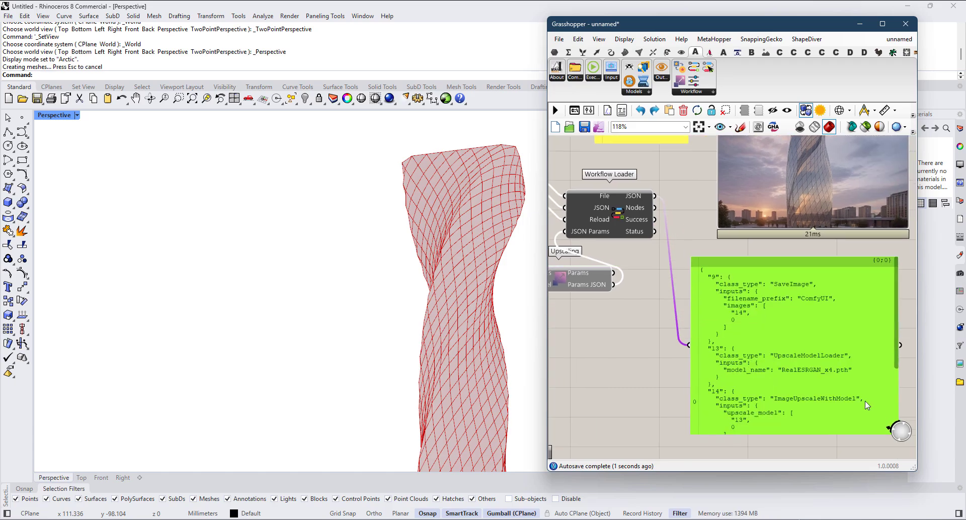
{"action": "right_click_drag", "start_coordinate": [883, 457], "coordinate": [764, 348]}
{"action": "scroll", "coordinate": [777, 243], "scroll_direction": "up", "scroll_amount": 1}
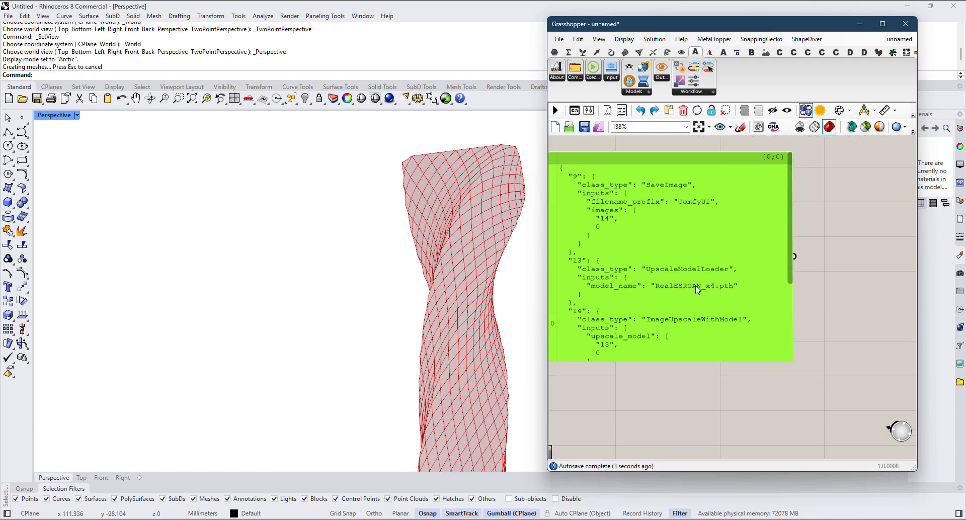
{"action": "scroll", "coordinate": [787, 234], "scroll_direction": "down", "scroll_amount": 3}
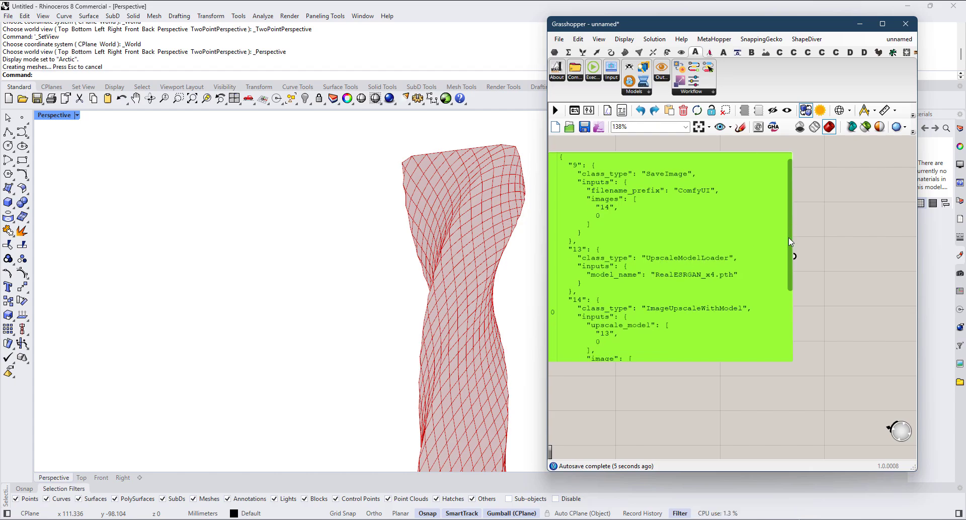
{"action": "scroll", "coordinate": [707, 266], "scroll_direction": "down", "scroll_amount": 1}
Step: Feed the enlarged panel from the second Workflow Loader's Nodes output, examine the node list, and delete the panel
{"action": "right_click_drag", "start_coordinate": [707, 267], "coordinate": [824, 347]}
{"action": "scroll", "coordinate": [693, 238], "scroll_direction": "up", "scroll_amount": 1}
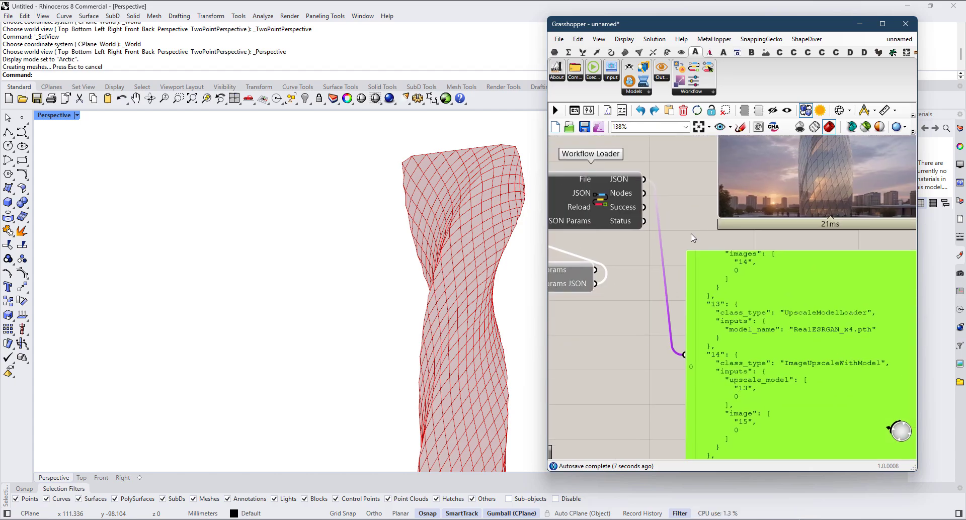
{"action": "left_click_drag", "start_coordinate": [683, 334], "coordinate": [684, 355]}
{"action": "scroll", "coordinate": [719, 264], "scroll_direction": "up", "scroll_amount": 4}
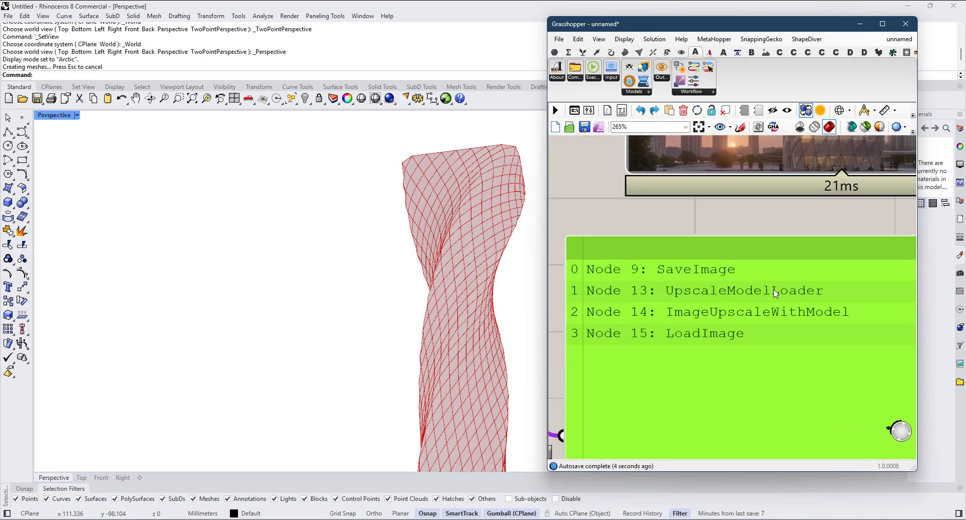
{"action": "scroll", "coordinate": [800, 292], "scroll_direction": "down", "scroll_amount": 7}
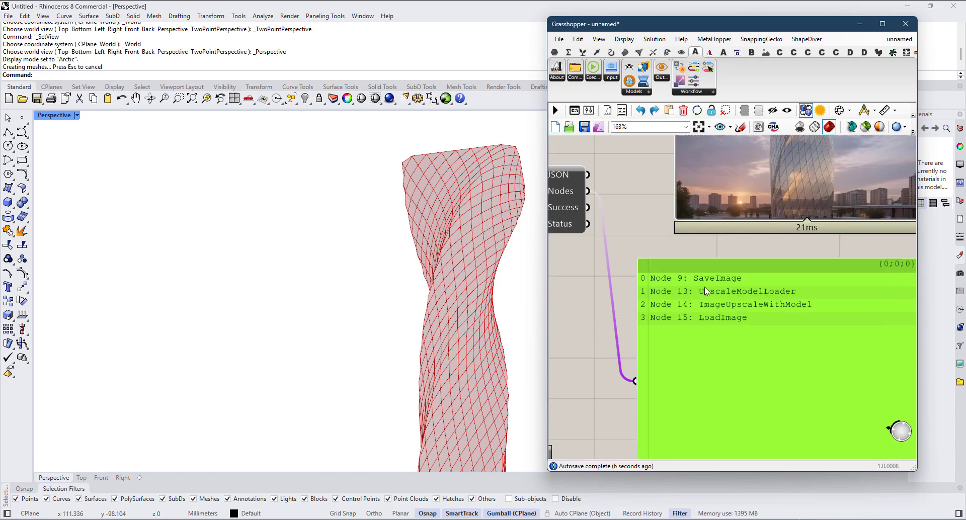
{"action": "key", "text": "Delete"}
Step: Rearrange Upscaling, its List Item and the second Workflow Loader so Upscaling sits between Workflow Parameters and the loader
{"action": "right_click_drag", "start_coordinate": [657, 297], "coordinate": [738, 339]}
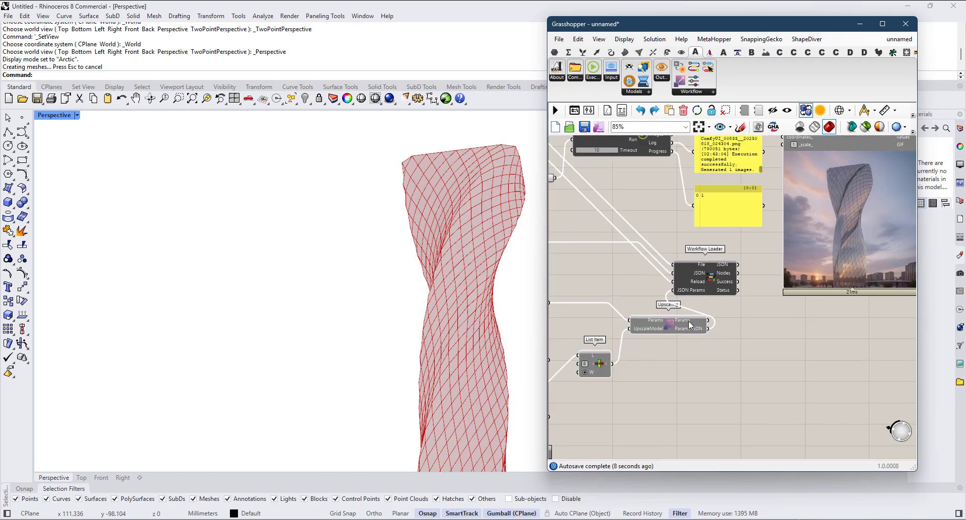
{"action": "left_click_drag", "start_coordinate": [689, 321], "coordinate": [645, 288]}
{"action": "right_click_drag", "start_coordinate": [668, 311], "coordinate": [779, 308]}
{"action": "left_click_drag", "start_coordinate": [703, 365], "coordinate": [697, 365]}
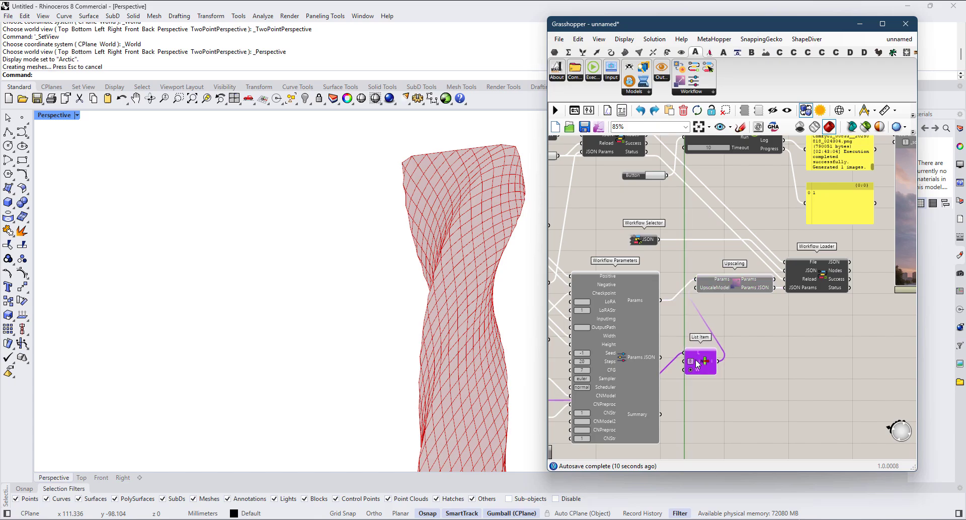
{"action": "scroll", "coordinate": [827, 268], "scroll_direction": "up", "scroll_amount": 2}
{"action": "right_click_drag", "start_coordinate": [827, 268], "coordinate": [741, 294]}
{"action": "scroll", "coordinate": [741, 294], "scroll_direction": "up", "scroll_amount": 2}
{"action": "left_click_drag", "start_coordinate": [741, 294], "coordinate": [741, 308]}
{"action": "scroll", "coordinate": [740, 308], "scroll_direction": "down", "scroll_amount": 5}
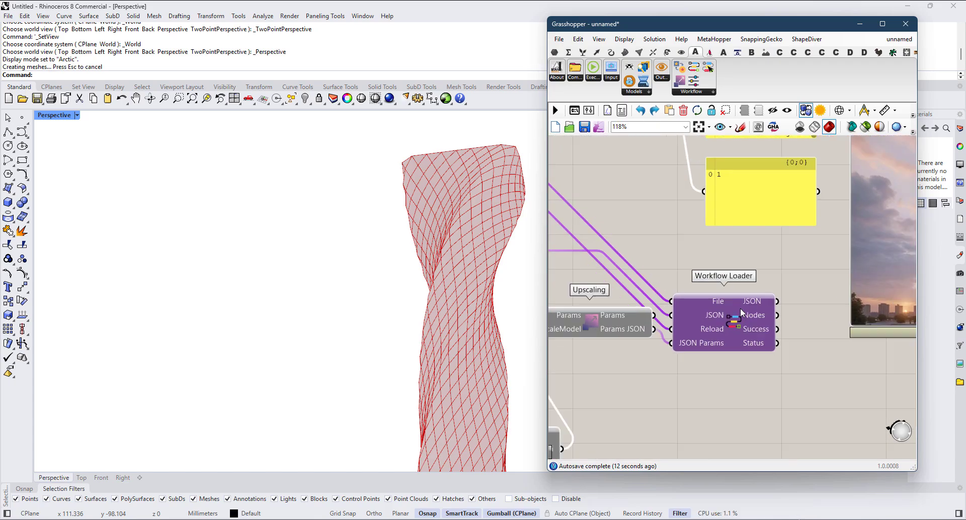
{"action": "right_click_drag", "start_coordinate": [750, 306], "coordinate": [742, 311]}
Step: Duplicate the ComfyUI Executor beyond the second Workflow Loader and connect the loader's JSON output to its Workflow input
{"action": "left_click", "coordinate": [667, 187]}
{"action": "key", "text": "ctrl+c"}
{"action": "key", "text": "ctrl+v"}
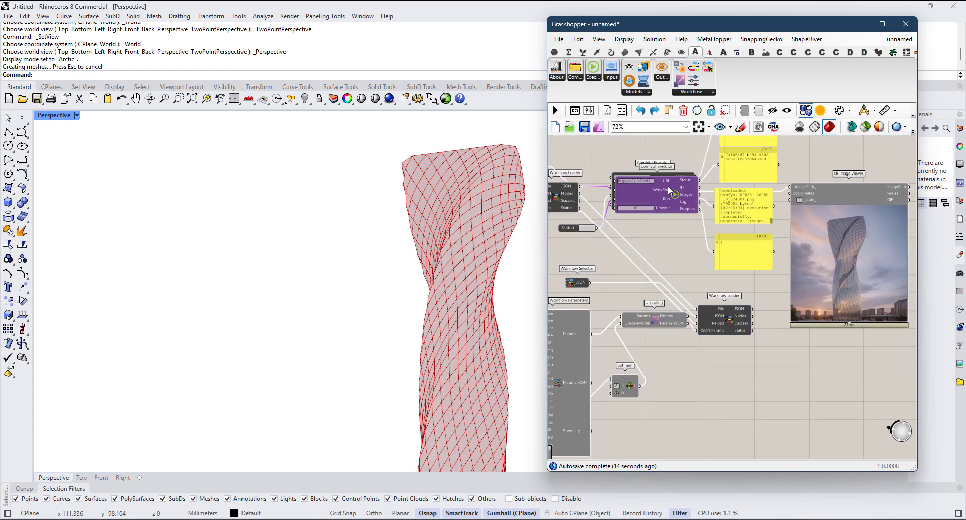
{"action": "left_click_drag", "start_coordinate": [669, 188], "coordinate": [845, 381]}
{"action": "scroll", "coordinate": [844, 379], "scroll_direction": "up", "scroll_amount": 2}
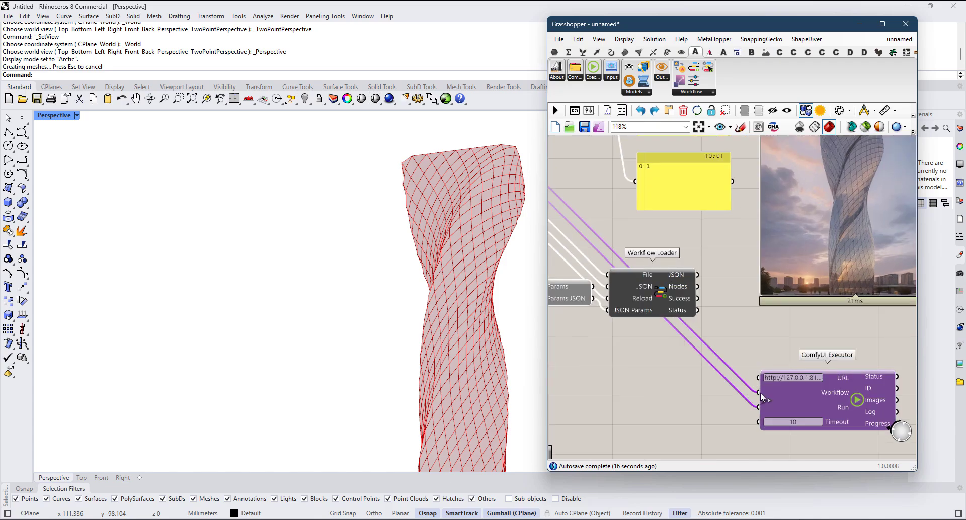
{"action": "left_click_drag", "start_coordinate": [758, 393], "coordinate": [690, 276]}
{"action": "scroll", "coordinate": [760, 265], "scroll_direction": "down", "scroll_amount": 2}
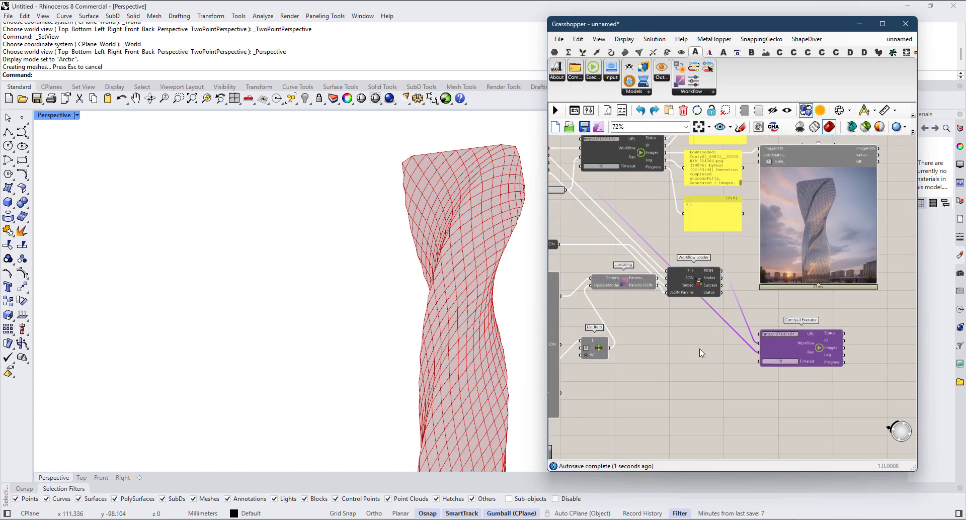
Step: Place a Button beside the second ComfyUI Executor and connect it to the executor's Run input
{"action": "double_click", "coordinate": [700, 350]}
{"action": "type", "text": "buttp"}
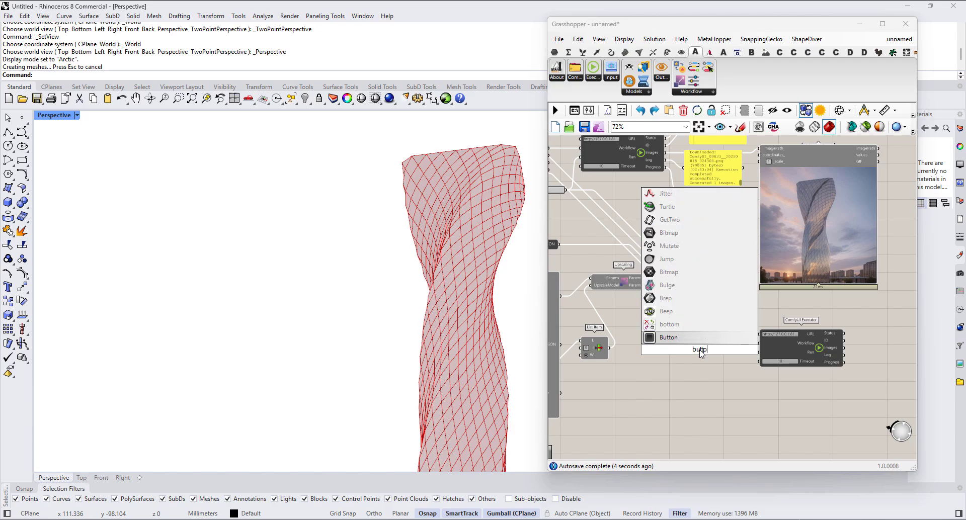
{"action": "key", "text": "Return"}
{"action": "scroll", "coordinate": [719, 353], "scroll_direction": "up", "scroll_amount": 1}
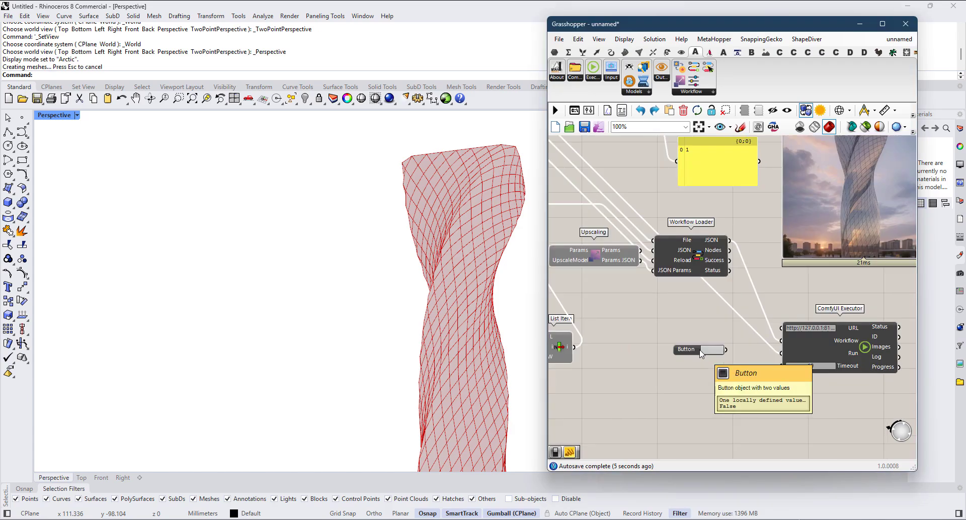
{"action": "scroll", "coordinate": [777, 356], "scroll_direction": "down", "scroll_amount": 1}
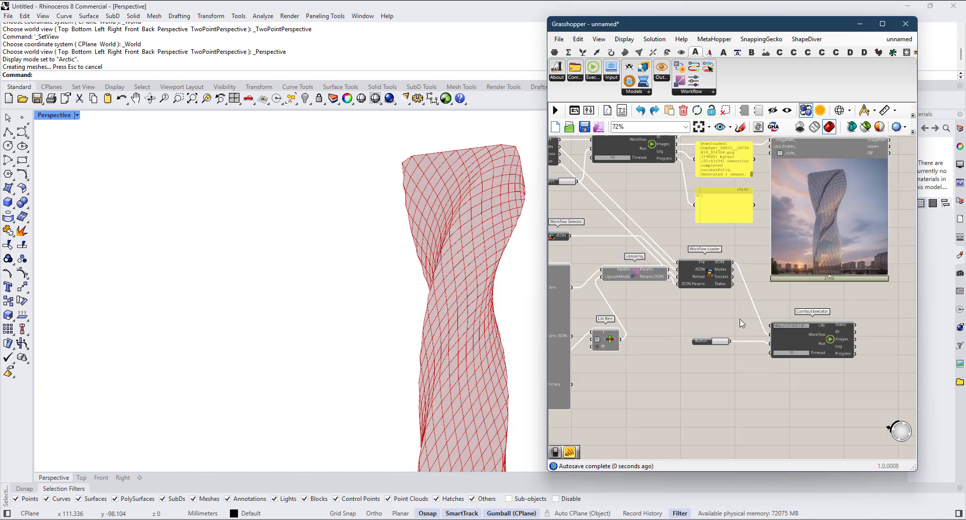
Step: Disconnect the ControlNet Preprocessor and the ControlNet List Item from the second Workflow Parameters' CNPreproc and CNModel inputs
{"action": "right_click_drag", "start_coordinate": [844, 225], "coordinate": [753, 223]}
{"action": "right_click_drag", "start_coordinate": [778, 192], "coordinate": [904, 181]}
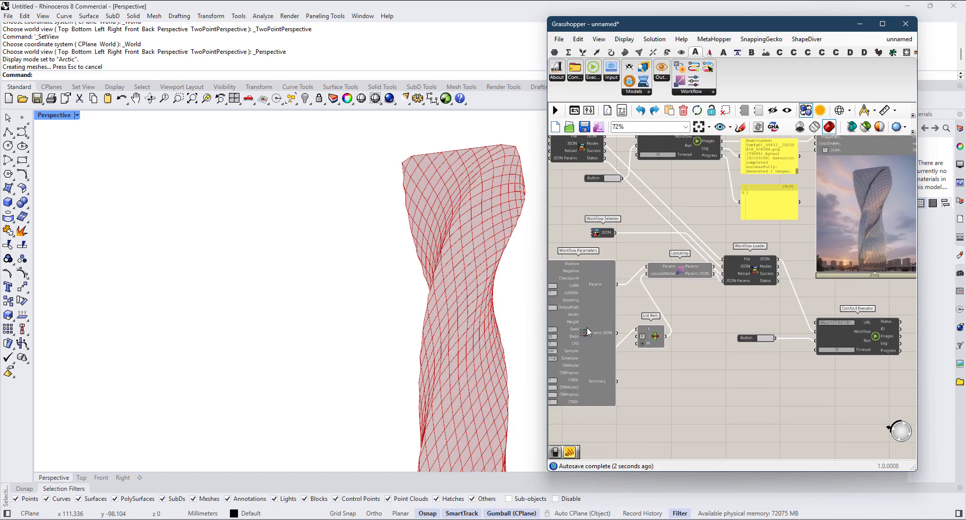
{"action": "scroll", "coordinate": [720, 359], "scroll_direction": "up", "scroll_amount": 1}
{"action": "right_click_drag", "start_coordinate": [589, 352], "coordinate": [841, 339]}
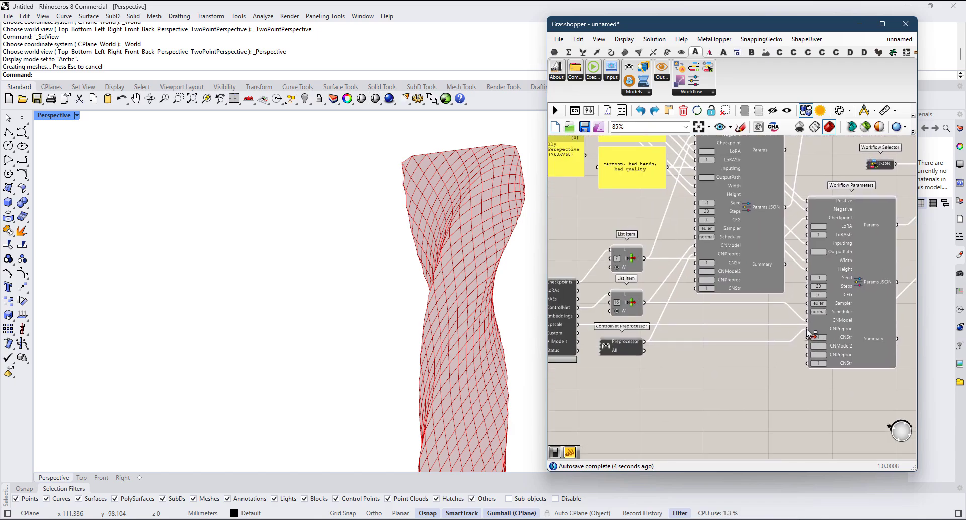
{"action": "left_click_drag", "start_coordinate": [644, 341], "coordinate": [808, 328], "text": "ctrl"}
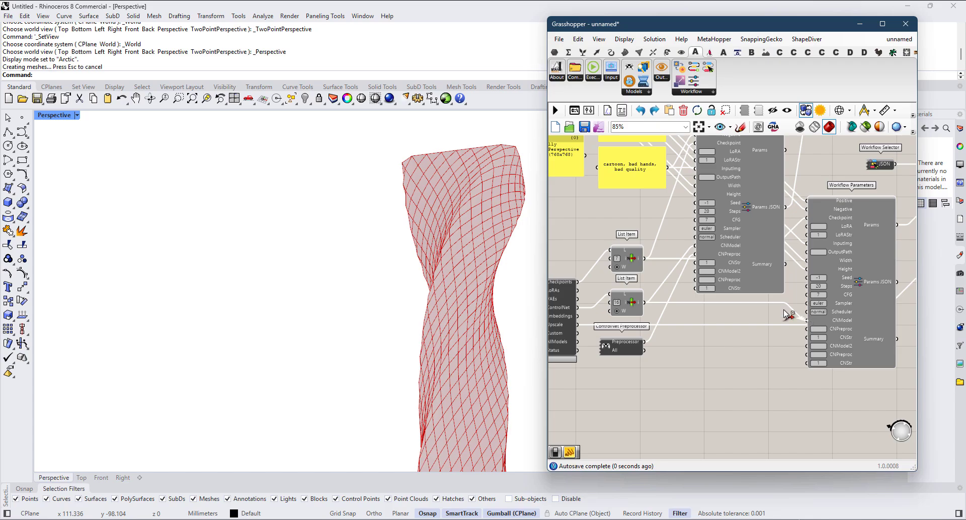
{"action": "right_click_drag", "start_coordinate": [775, 313], "coordinate": [675, 325]}
Step: Move the second Workflow Parameters down so it sits beside Upscaling's List Item
{"action": "scroll", "coordinate": [677, 326], "scroll_direction": "down", "scroll_amount": 2}
{"action": "scroll", "coordinate": [725, 326], "scroll_direction": "up", "scroll_amount": 2}
{"action": "left_click_drag", "start_coordinate": [742, 333], "coordinate": [765, 381]}
{"action": "scroll", "coordinate": [736, 338], "scroll_direction": "down", "scroll_amount": 2}
{"action": "right_click_drag", "start_coordinate": [735, 337], "coordinate": [651, 380]}
{"action": "scroll", "coordinate": [649, 363], "scroll_direction": "up", "scroll_amount": 3}
{"action": "scroll", "coordinate": [648, 362], "scroll_direction": "down", "scroll_amount": 2}
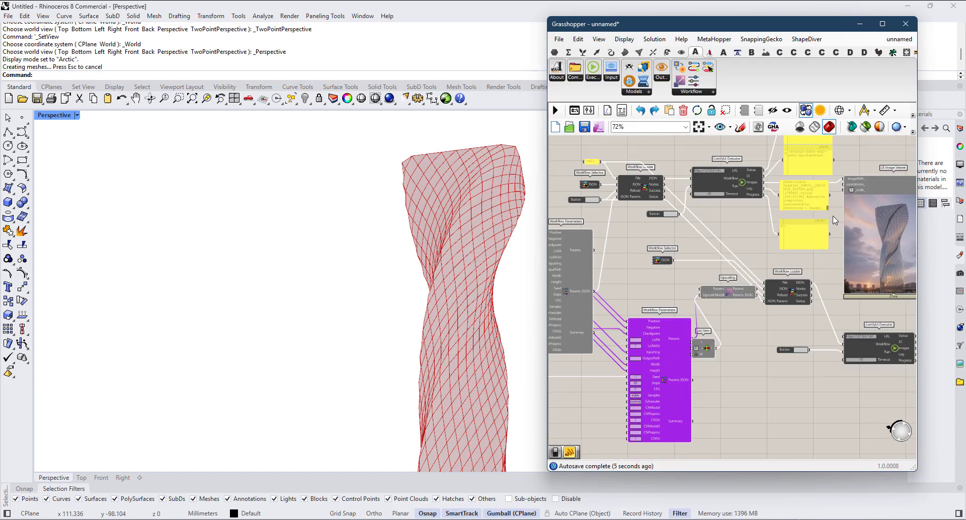
Step: Connect the first ComfyUI Executor's Images output to the second Workflow Parameters' InputImg input
{"action": "scroll", "coordinate": [805, 219], "scroll_direction": "up", "scroll_amount": 2}
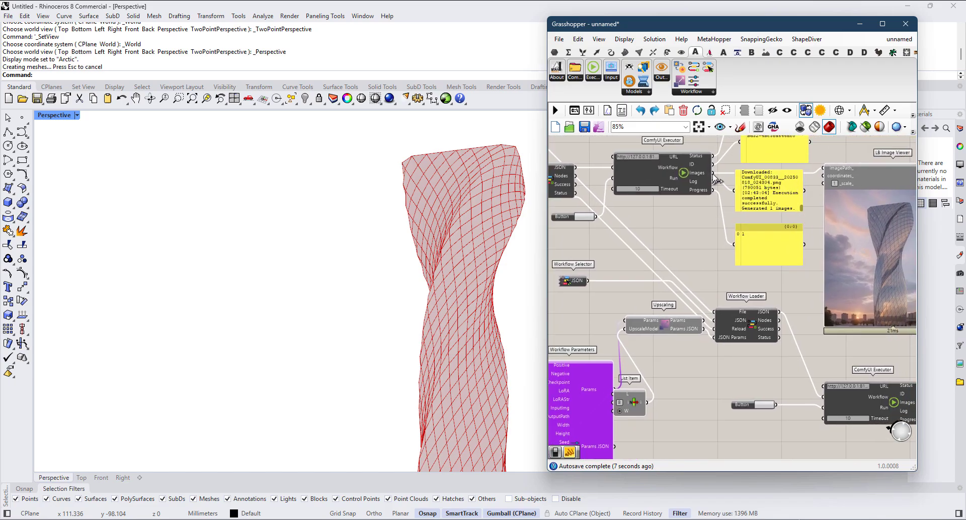
{"action": "scroll", "coordinate": [620, 385], "scroll_direction": "up", "scroll_amount": 4}
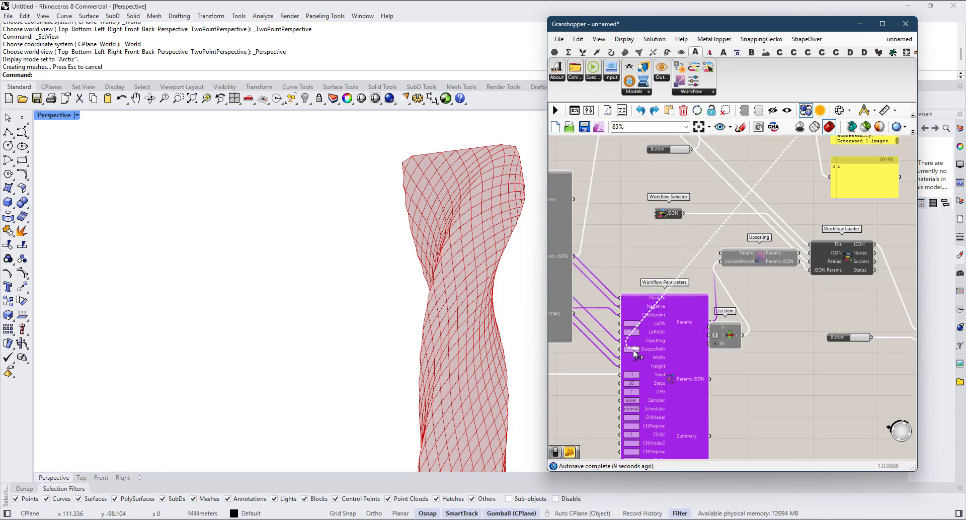
{"action": "scroll", "coordinate": [619, 385], "scroll_direction": "down", "scroll_amount": 4}
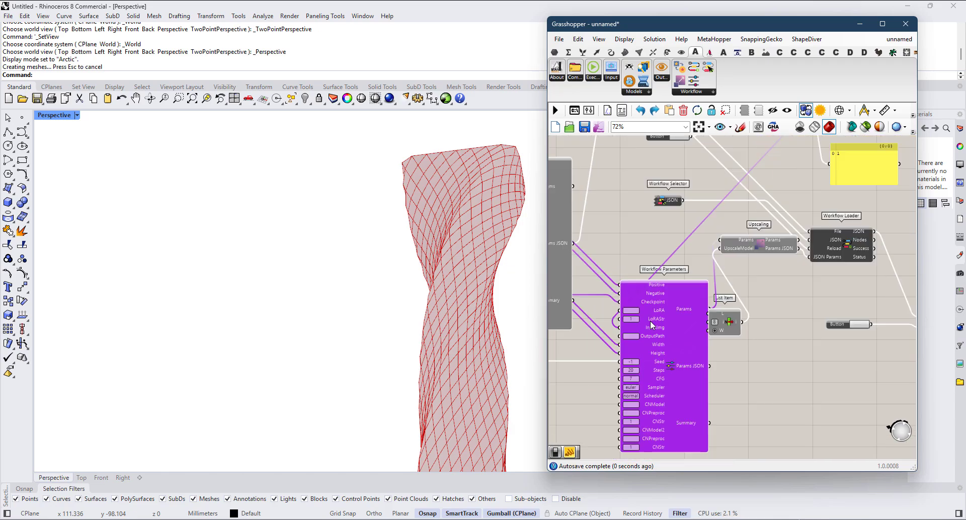
{"action": "left_click_drag", "start_coordinate": [671, 350], "coordinate": [645, 334]}
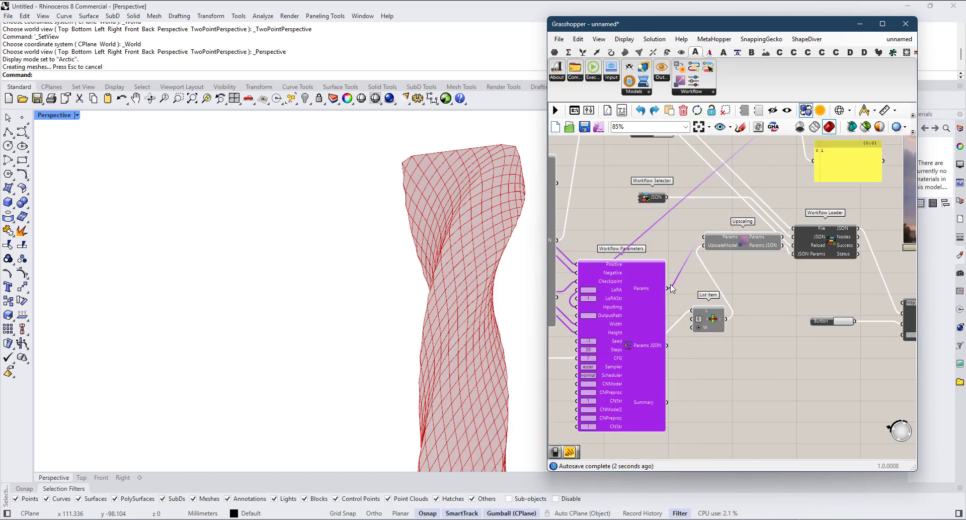
Step: Move the second ComfyUI Executor up against its Button and place a copy of the LB Image Viewer below the original
{"action": "right_click_drag", "start_coordinate": [808, 312], "coordinate": [671, 311]}
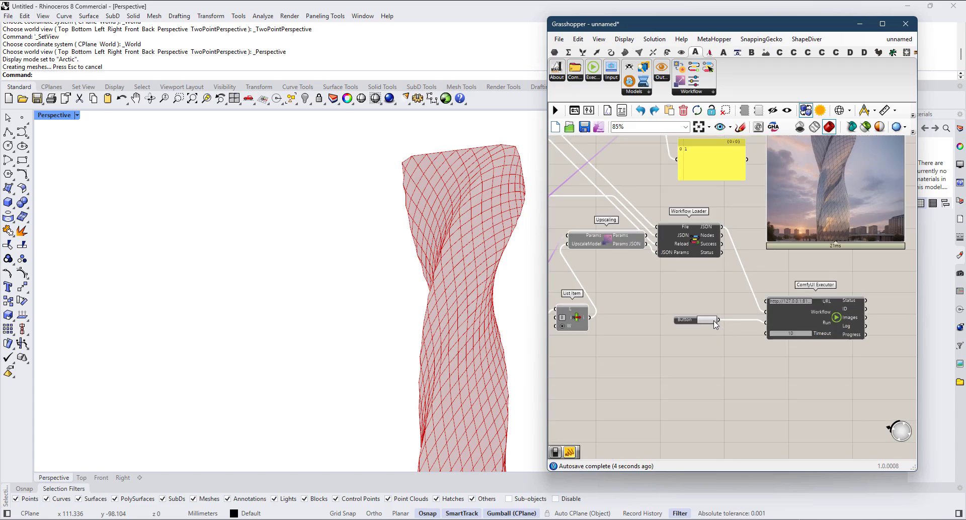
{"action": "left_click_drag", "start_coordinate": [824, 322], "coordinate": [761, 322]}
{"action": "right_click_drag", "start_coordinate": [888, 187], "coordinate": [768, 285]}
{"action": "key", "text": "ctrl+c"}
{"action": "key", "text": "ctrl+v"}
{"action": "key", "text": "ctrl+z"}
{"action": "left_click_drag", "start_coordinate": [765, 184], "coordinate": [844, 412], "text": "alt"}
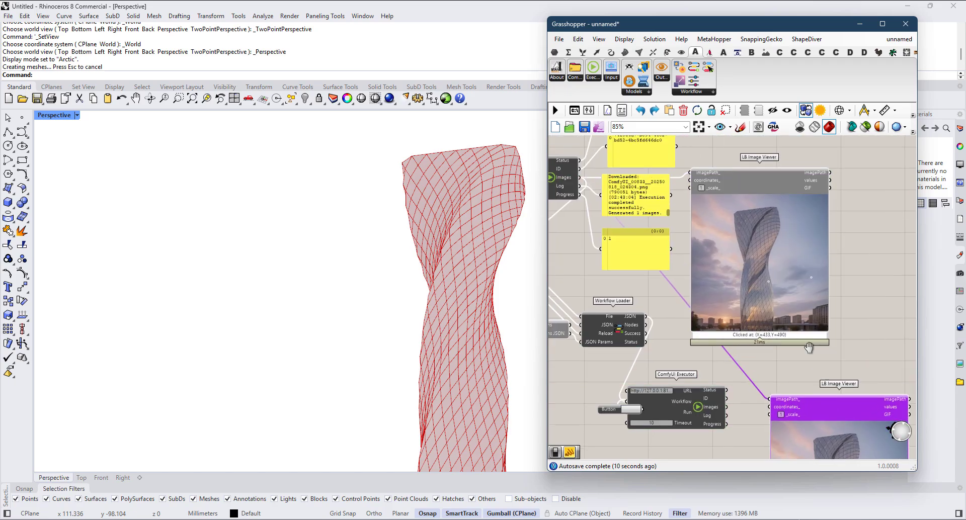
Step: Align the copied LB Image Viewer with the second executor and connect the executor's Images output to its imagePath_ input
{"action": "right_click_drag", "start_coordinate": [809, 347], "coordinate": [798, 231]}
{"action": "scroll", "coordinate": [798, 231], "scroll_direction": "up", "scroll_amount": 2}
{"action": "left_click_drag", "start_coordinate": [680, 315], "coordinate": [686, 316]}
{"action": "left_click_drag", "start_coordinate": [779, 319], "coordinate": [780, 330]}
{"action": "scroll", "coordinate": [697, 341], "scroll_direction": "down", "scroll_amount": 2}
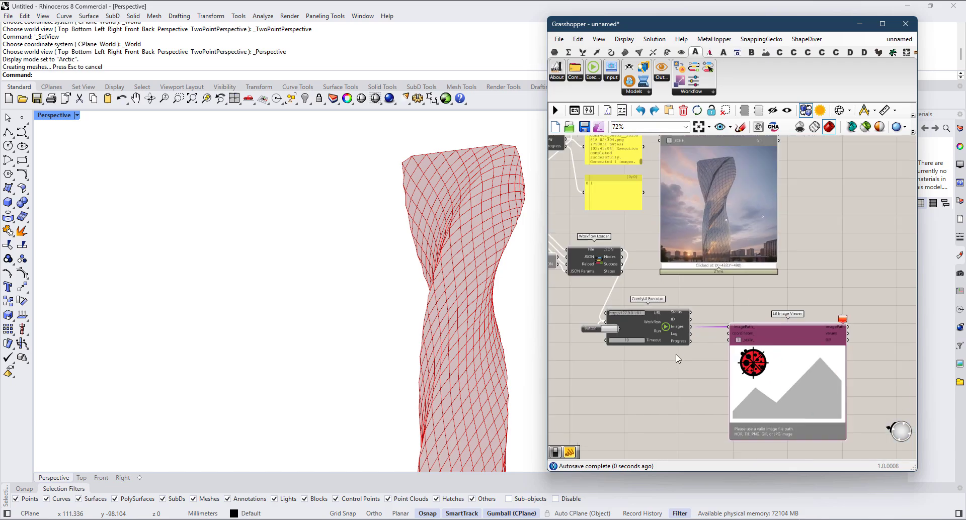
Step: Examine the details of the upscaled render in the copied LB Image Viewer
{"action": "scroll", "coordinate": [667, 285], "scroll_direction": "up", "scroll_amount": 2}
{"action": "right_click_drag", "start_coordinate": [676, 356], "coordinate": [695, 328]}
{"action": "scroll", "coordinate": [665, 296], "scroll_direction": "down", "scroll_amount": 3}
{"action": "scroll", "coordinate": [725, 327], "scroll_direction": "up", "scroll_amount": 2}
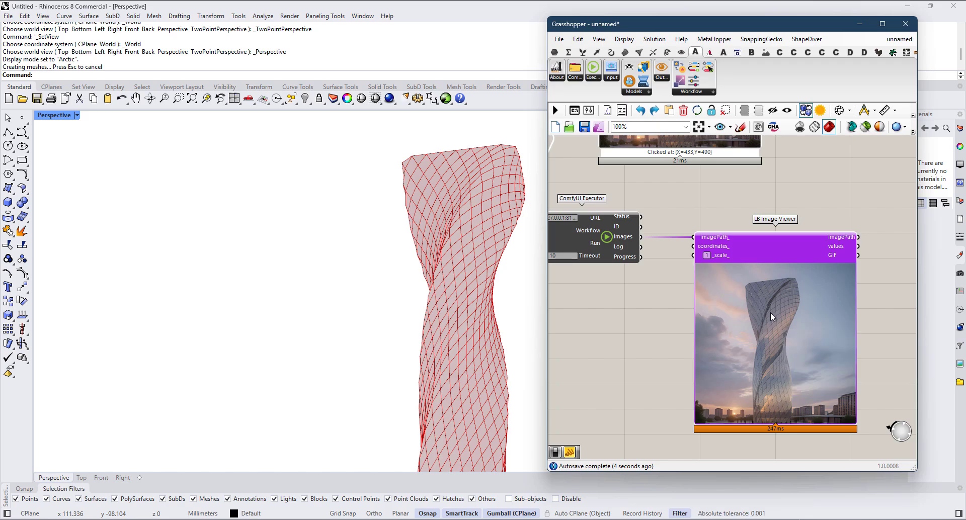
{"action": "scroll", "coordinate": [770, 313], "scroll_direction": "up", "scroll_amount": 8}
{"action": "scroll", "coordinate": [714, 408], "scroll_direction": "down", "scroll_amount": 3}
{"action": "right_click_drag", "start_coordinate": [712, 410], "coordinate": [749, 255]}
{"action": "scroll", "coordinate": [735, 381], "scroll_direction": "up", "scroll_amount": 3}
{"action": "scroll", "coordinate": [700, 373], "scroll_direction": "down", "scroll_amount": 6}
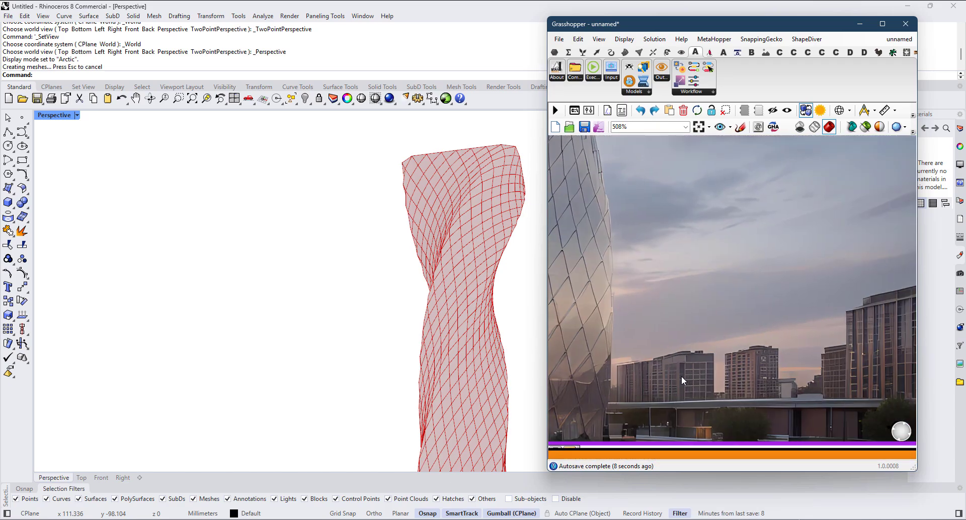
{"action": "right_click_drag", "start_coordinate": [778, 406], "coordinate": [895, 440]}
{"action": "scroll", "coordinate": [752, 367], "scroll_direction": "down", "scroll_amount": 3}
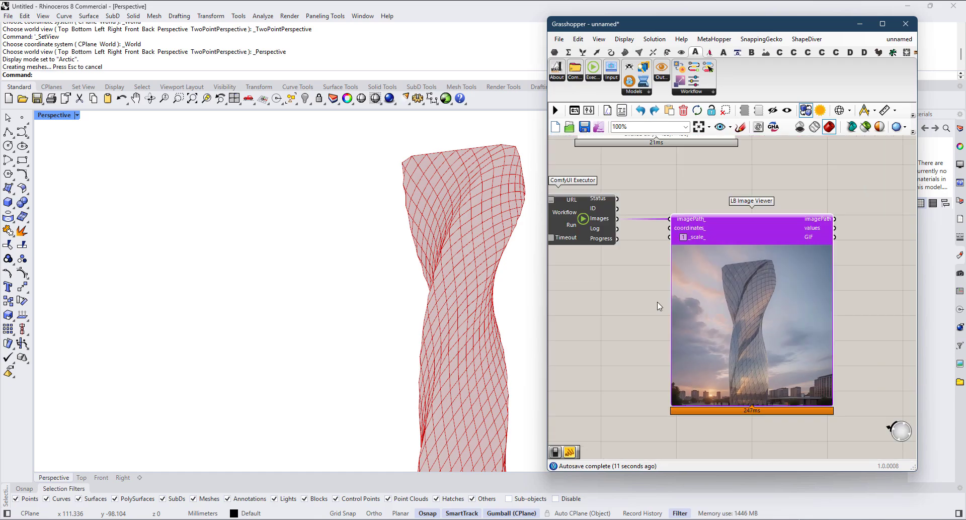
Step: Examine the list of upscale models provided by the Model Scanner's Upscale output
{"action": "right_click_drag", "start_coordinate": [657, 305], "coordinate": [783, 306]}
{"action": "scroll", "coordinate": [653, 273], "scroll_direction": "up", "scroll_amount": 2}
{"action": "scroll", "coordinate": [623, 255], "scroll_direction": "down", "scroll_amount": 4}
{"action": "right_click_drag", "start_coordinate": [624, 255], "coordinate": [839, 289]}
{"action": "right_click_drag", "start_coordinate": [681, 313], "coordinate": [860, 306]}
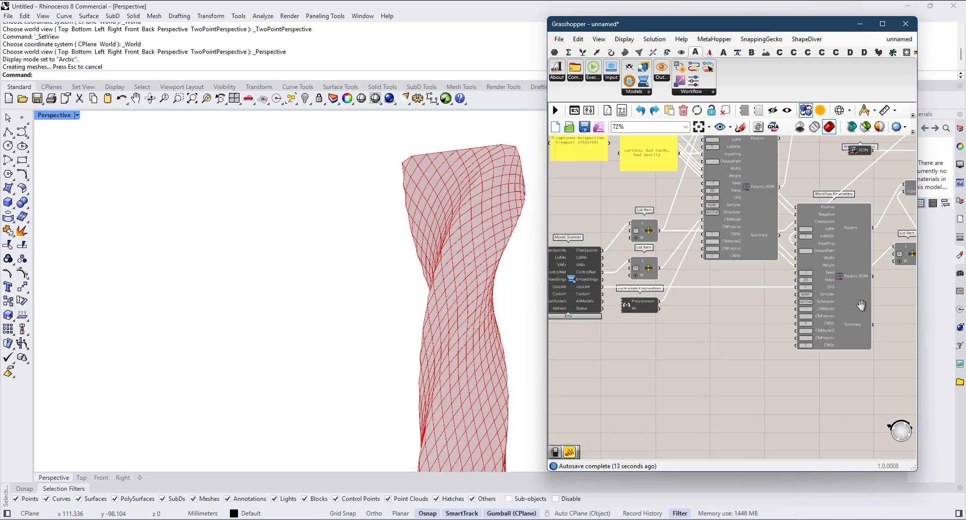
{"action": "scroll", "coordinate": [662, 313], "scroll_direction": "up", "scroll_amount": 3}
{"action": "right_click_drag", "start_coordinate": [665, 313], "coordinate": [789, 344]}
{"action": "scroll", "coordinate": [694, 339], "scroll_direction": "up", "scroll_amount": 3}
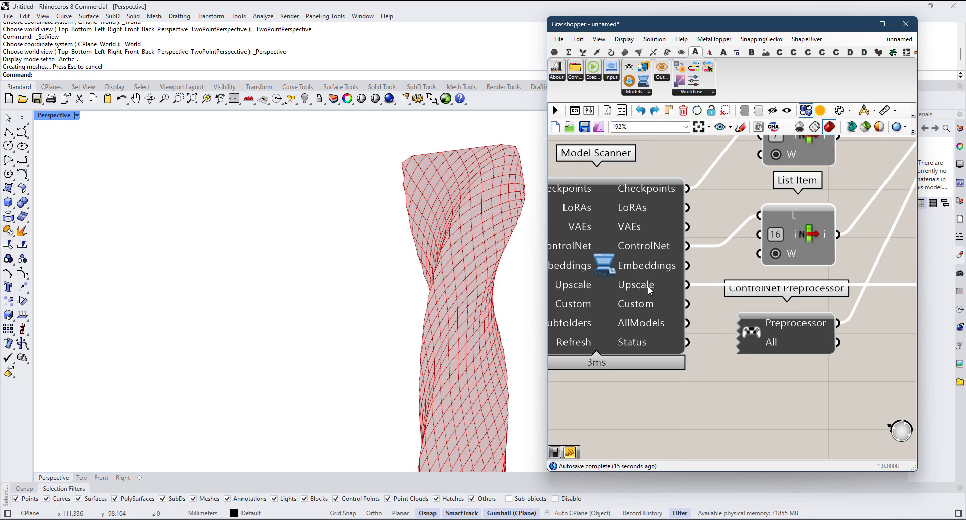
{"action": "mouse_move", "coordinate": [650, 291]}
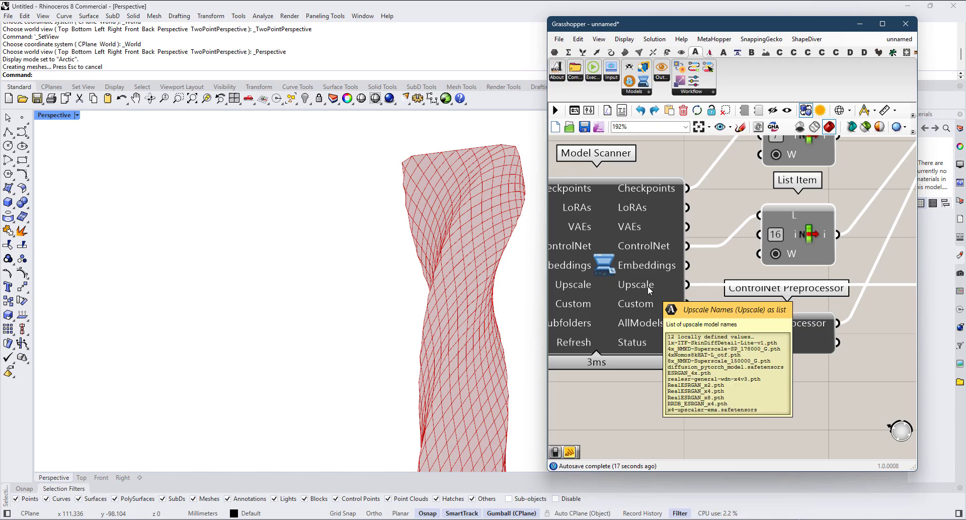
Step: Set the index of the List Item feeding Upscaling's UpscaleModel input to 7
{"action": "scroll", "coordinate": [649, 291], "scroll_direction": "down", "scroll_amount": 6}
{"action": "right_click_drag", "start_coordinate": [785, 317], "coordinate": [693, 300]}
{"action": "right_click_drag", "start_coordinate": [868, 312], "coordinate": [780, 344]}
{"action": "right_click_drag", "start_coordinate": [864, 294], "coordinate": [783, 336]}
{"action": "scroll", "coordinate": [791, 333], "scroll_direction": "up", "scroll_amount": 2}
{"action": "scroll", "coordinate": [791, 334], "scroll_direction": "up", "scroll_amount": 1}
{"action": "left_click_drag", "start_coordinate": [795, 301], "coordinate": [765, 309]}
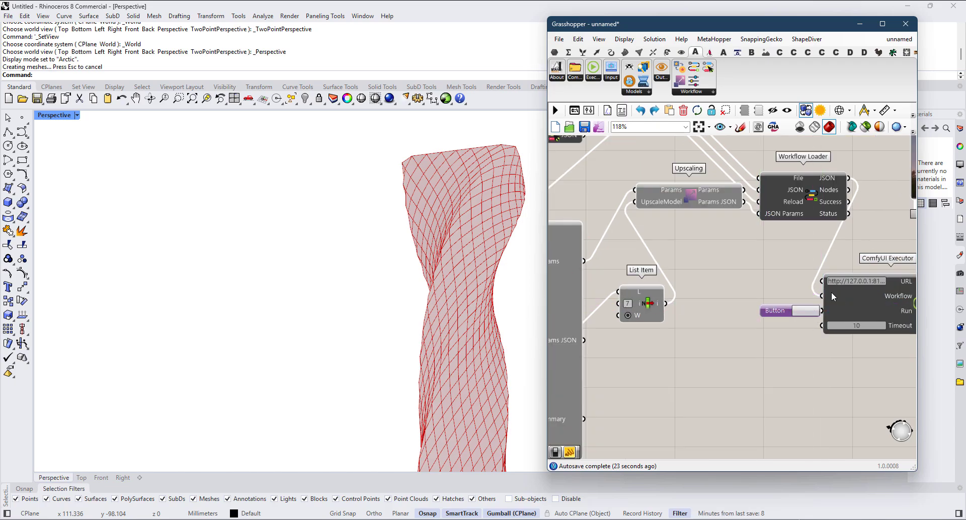
Step: Run the second ComfyUI Executor with its Button and examine the upscaled render in the copied viewer
{"action": "left_click", "coordinate": [814, 316]}
{"action": "scroll", "coordinate": [675, 287], "scroll_direction": "down", "scroll_amount": 5}
{"action": "right_click_drag", "start_coordinate": [865, 356], "coordinate": [729, 344]}
{"action": "scroll", "coordinate": [730, 344], "scroll_direction": "up", "scroll_amount": 4}
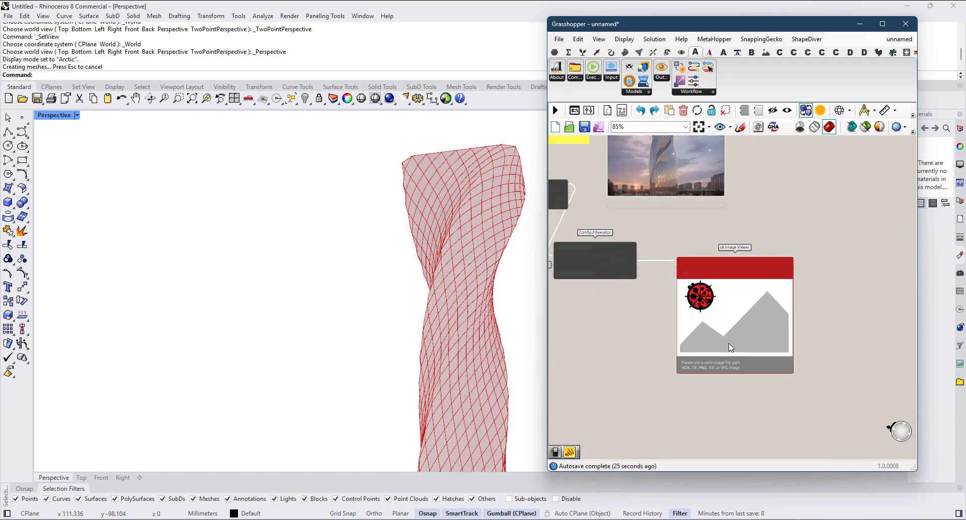
{"action": "scroll", "coordinate": [735, 312], "scroll_direction": "up", "scroll_amount": 9}
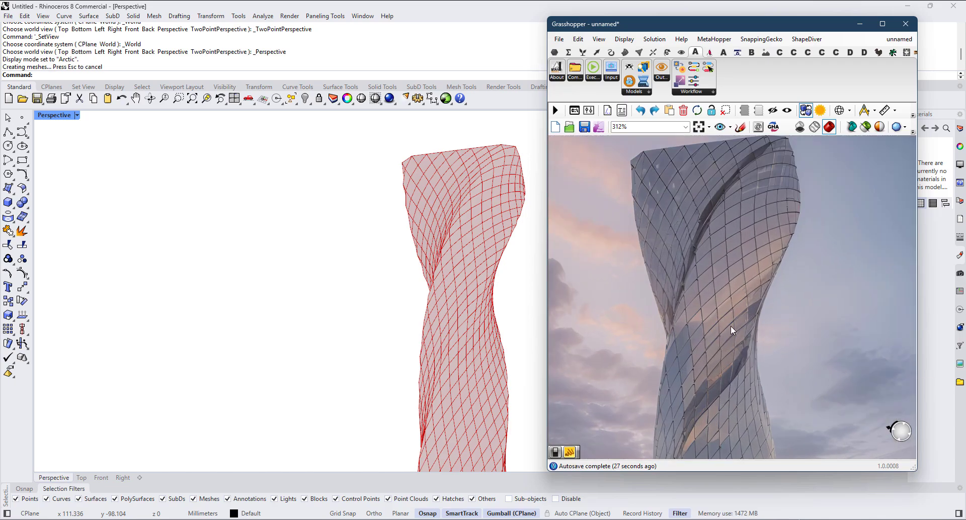
{"action": "scroll", "coordinate": [714, 410], "scroll_direction": "down", "scroll_amount": 5}
{"action": "scroll", "coordinate": [757, 328], "scroll_direction": "up", "scroll_amount": 4}
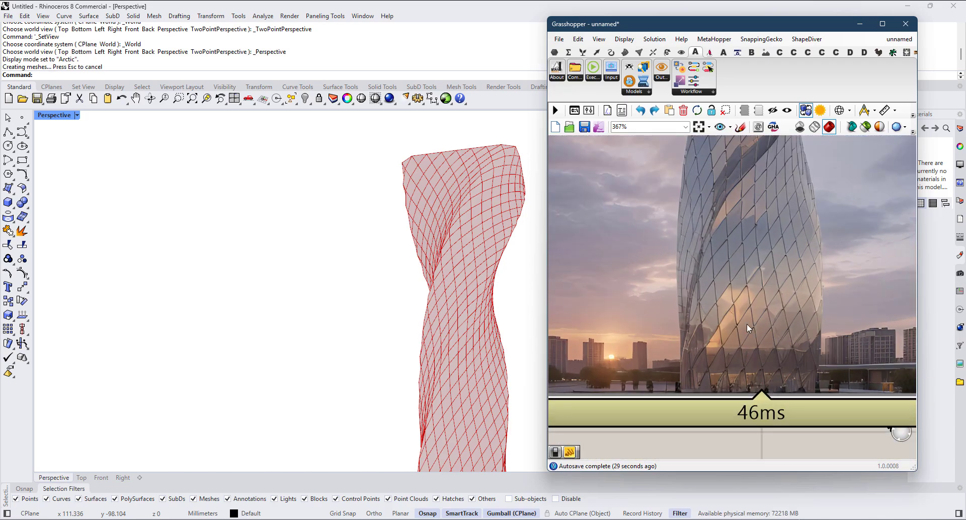
{"action": "scroll", "coordinate": [747, 324], "scroll_direction": "down", "scroll_amount": 6}
Step: Delete the copied LB Image Viewer attached to the second ComfyUI Executor
{"action": "right_click_drag", "start_coordinate": [718, 336], "coordinate": [803, 356]}
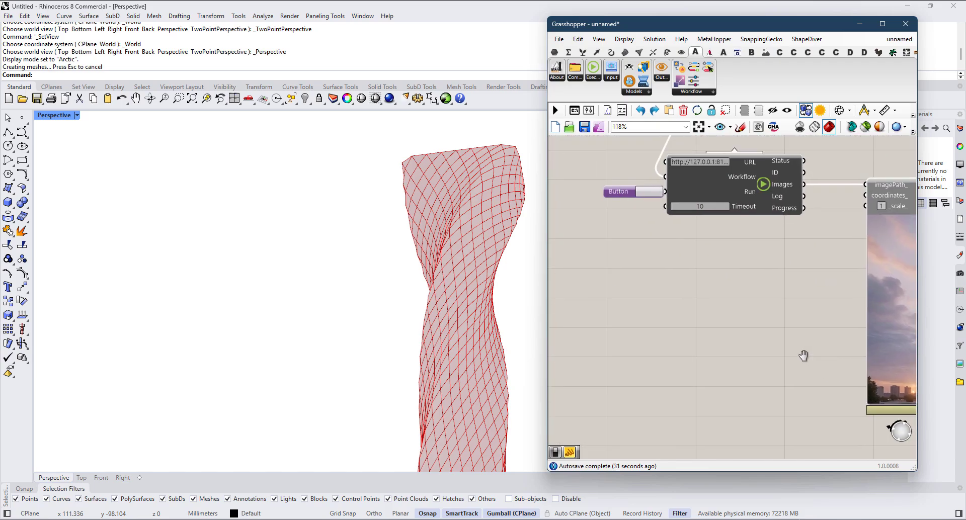
{"action": "scroll", "coordinate": [804, 356], "scroll_direction": "down", "scroll_amount": 4}
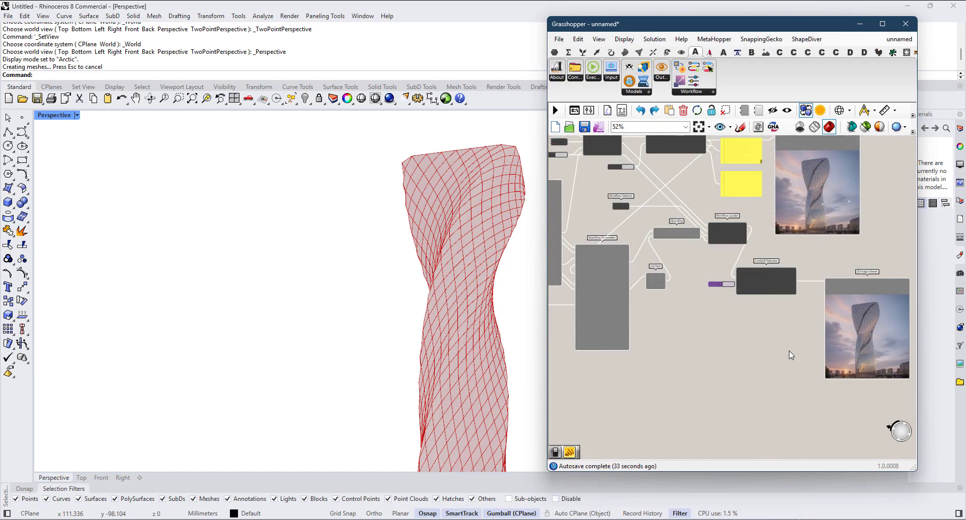
{"action": "scroll", "coordinate": [870, 310], "scroll_direction": "up", "scroll_amount": 3}
{"action": "left_click", "coordinate": [871, 310]}
{"action": "key", "text": "Delete"}
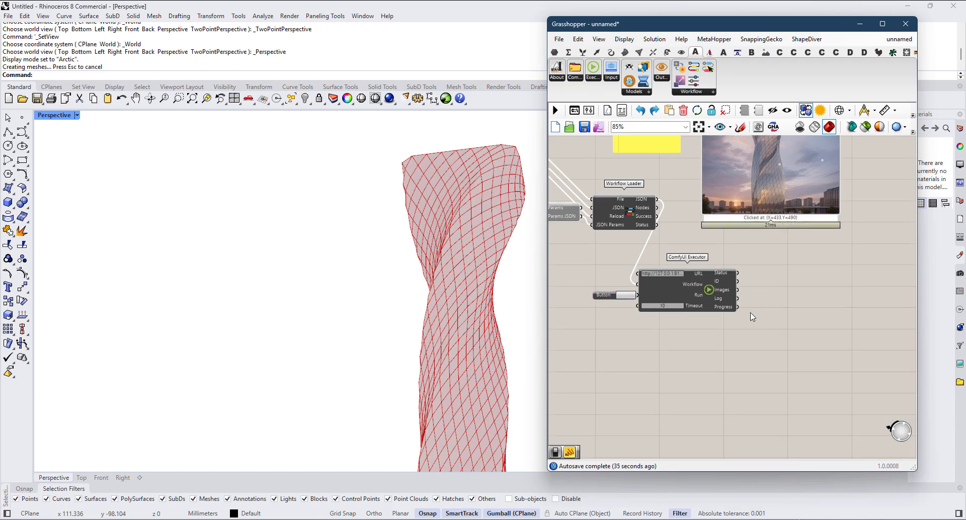
Step: Delete the second ComfyUI Executor, the second Workflow Loader and the executor's Button
{"action": "right_click_drag", "start_coordinate": [750, 314], "coordinate": [815, 378]}
{"action": "scroll", "coordinate": [815, 378], "scroll_direction": "down", "scroll_amount": 3}
{"action": "scroll", "coordinate": [781, 361], "scroll_direction": "up", "scroll_amount": 3}
{"action": "left_click_drag", "start_coordinate": [781, 363], "coordinate": [800, 366]}
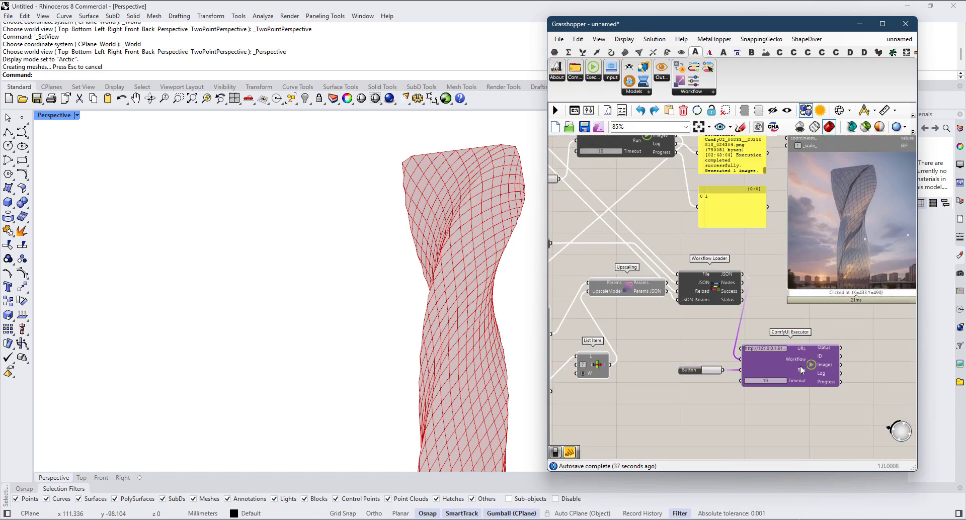
{"action": "scroll", "coordinate": [801, 366], "scroll_direction": "down", "scroll_amount": 3}
{"action": "key", "text": "Delete"}
{"action": "scroll", "coordinate": [744, 329], "scroll_direction": "up", "scroll_amount": 3}
{"action": "left_click", "coordinate": [753, 319]}
{"action": "key", "text": "Delete"}
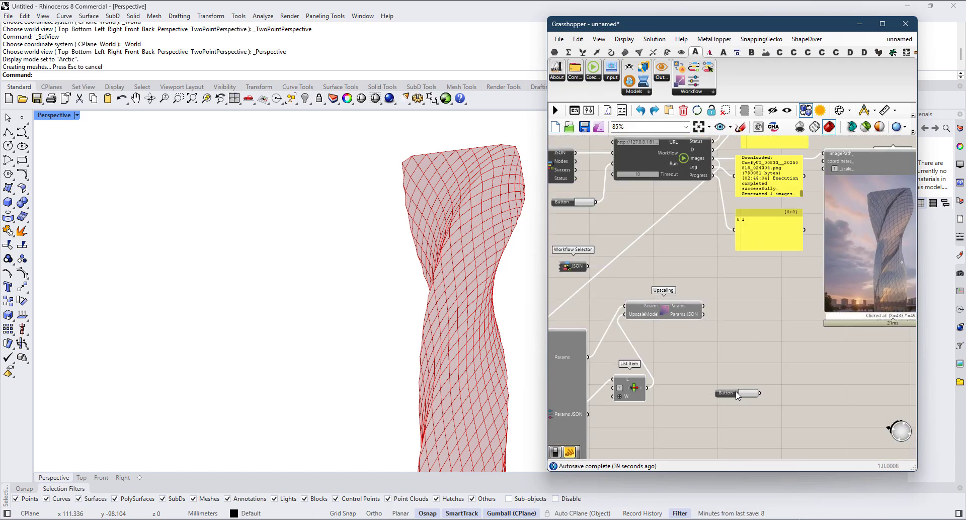
{"action": "key", "text": "Delete"}
Step: Delete the second Workflow Parameters component
{"action": "right_click_drag", "start_coordinate": [643, 396], "coordinate": [759, 368]}
{"action": "scroll", "coordinate": [746, 359], "scroll_direction": "down", "scroll_amount": 2}
{"action": "left_click", "coordinate": [683, 373]}
{"action": "key", "text": "Delete"}
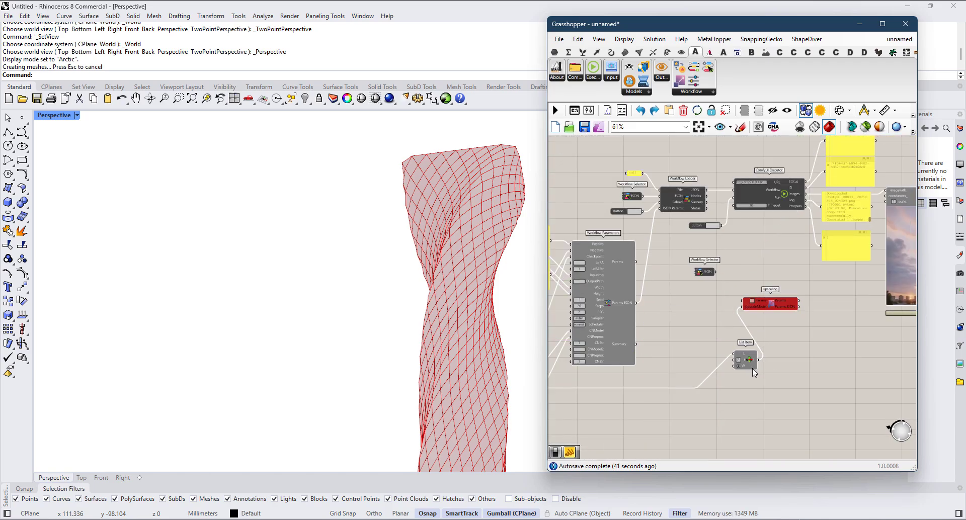
Step: Try deleting Upscaling's List Item and moving Upscaling beside the remaining Workflow Parameters, and undo both changes
{"action": "left_click_drag", "start_coordinate": [753, 364], "coordinate": [762, 350]}
{"action": "scroll", "coordinate": [759, 339], "scroll_direction": "up", "scroll_amount": 2}
{"action": "key", "text": "Delete"}
{"action": "left_click_drag", "start_coordinate": [765, 295], "coordinate": [665, 282]}
{"action": "right_click_drag", "start_coordinate": [644, 310], "coordinate": [759, 303]}
{"action": "scroll", "coordinate": [737, 291], "scroll_direction": "up", "scroll_amount": 1}
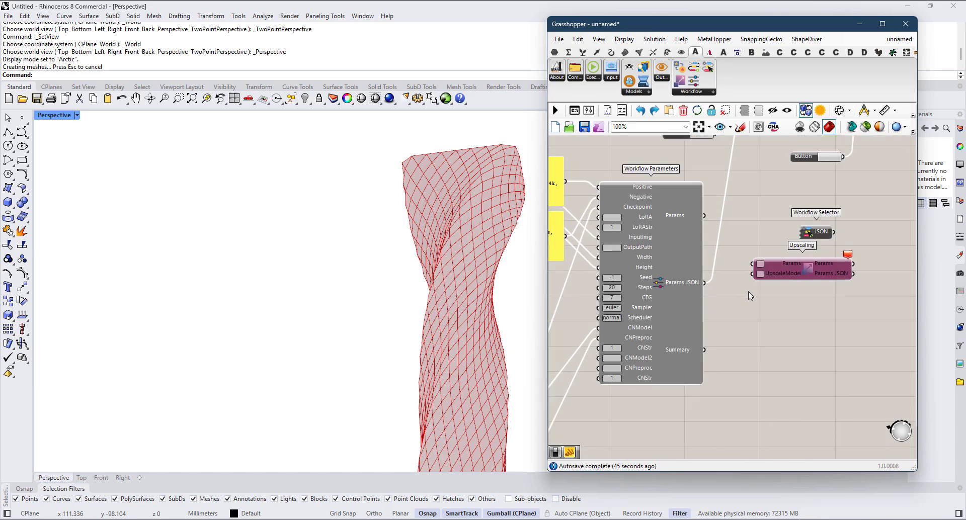
{"action": "key", "text": "ctrl+z"}
{"action": "key", "text": "ctrl+z"}
Step: Shift the List Item, connect Workflow Parameters' Params output to Upscaling's Params input, and move Upscaling beside Workflow Parameters
{"action": "right_click_drag", "start_coordinate": [815, 364], "coordinate": [738, 361]}
{"action": "left_click", "coordinate": [738, 327]}
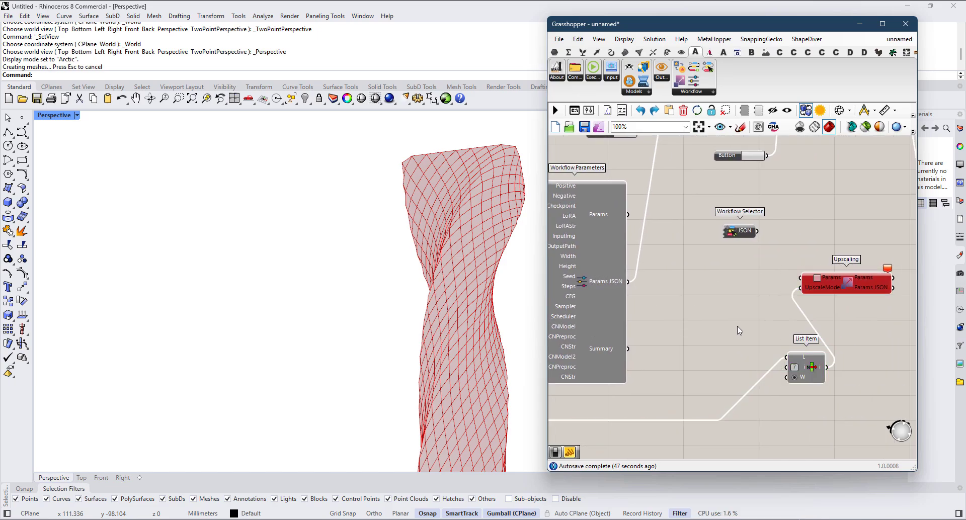
{"action": "left_click_drag", "start_coordinate": [805, 367], "coordinate": [758, 344]}
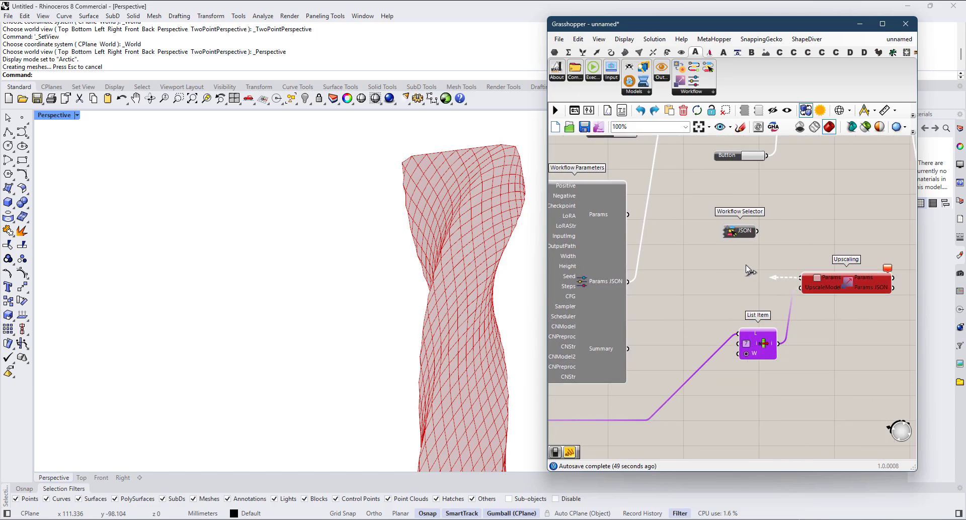
{"action": "left_click_drag", "start_coordinate": [627, 217], "coordinate": [628, 216]}
{"action": "left_click_drag", "start_coordinate": [863, 285], "coordinate": [725, 222]}
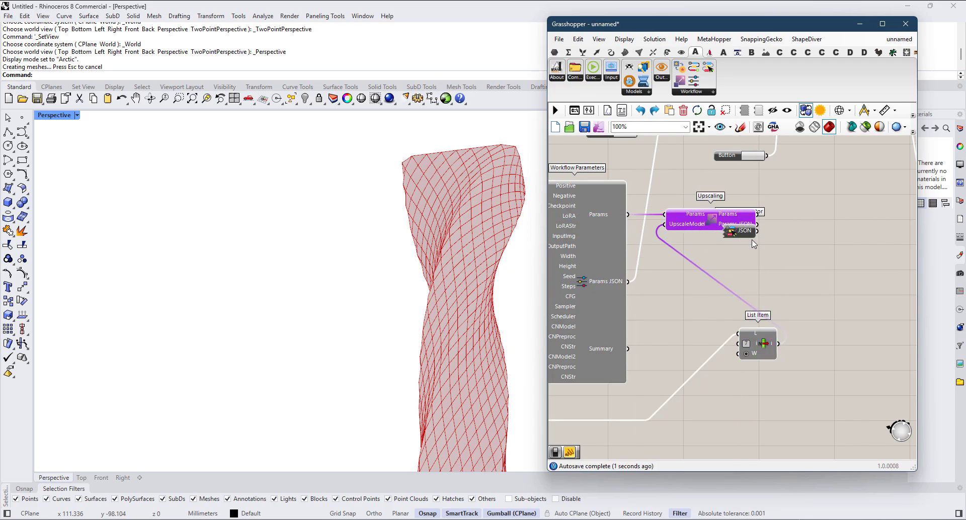
Step: Move the duplicate Workflow Selector out from under Upscaling and delete it
{"action": "left_click", "coordinate": [745, 236]}
{"action": "right_click_drag", "start_coordinate": [746, 236], "coordinate": [775, 374]}
{"action": "key", "text": "Delete"}
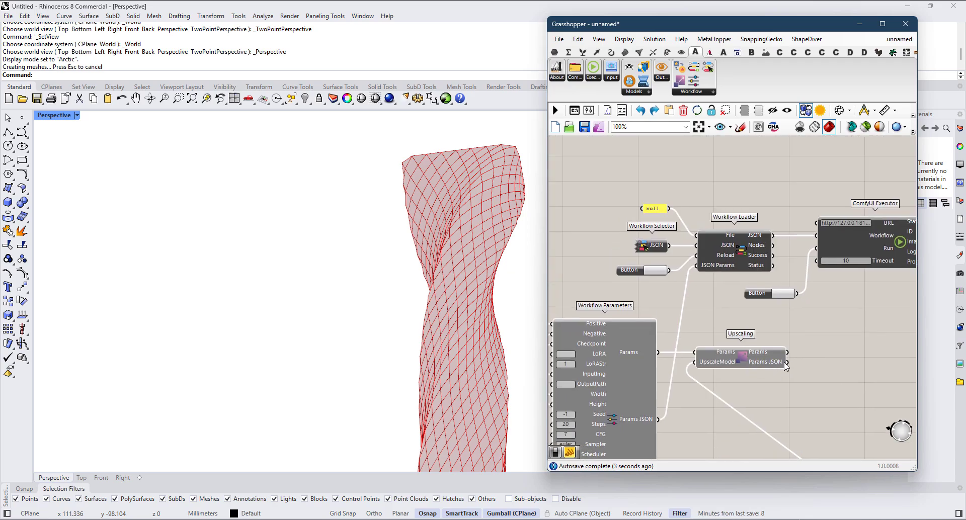
Step: Connect Upscaling's Params JSON output to Workflow Loader's JSON Params input and switch the Workflow Selector to Render Upscale
{"action": "left_click_drag", "start_coordinate": [696, 301], "coordinate": [696, 265]}
{"action": "right_click", "coordinate": [642, 247]}
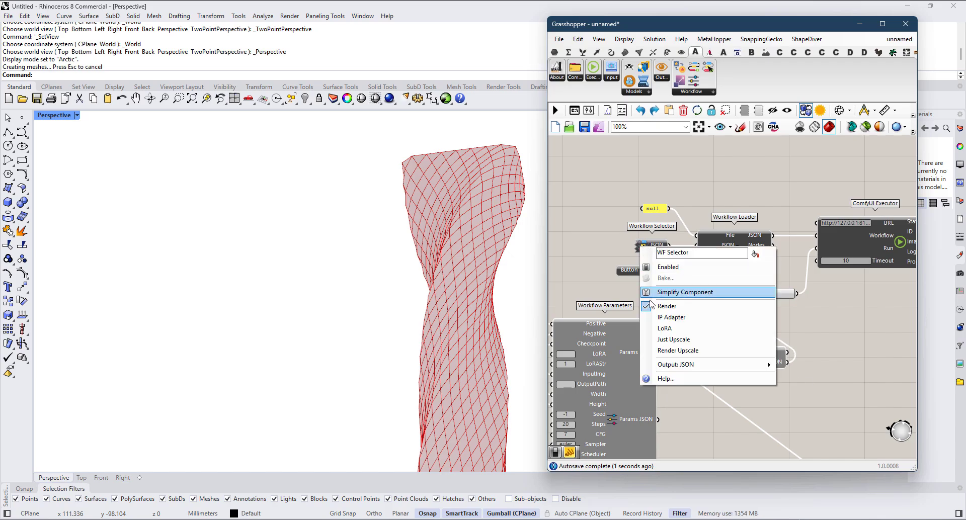
{"action": "left_click", "coordinate": [687, 351]}
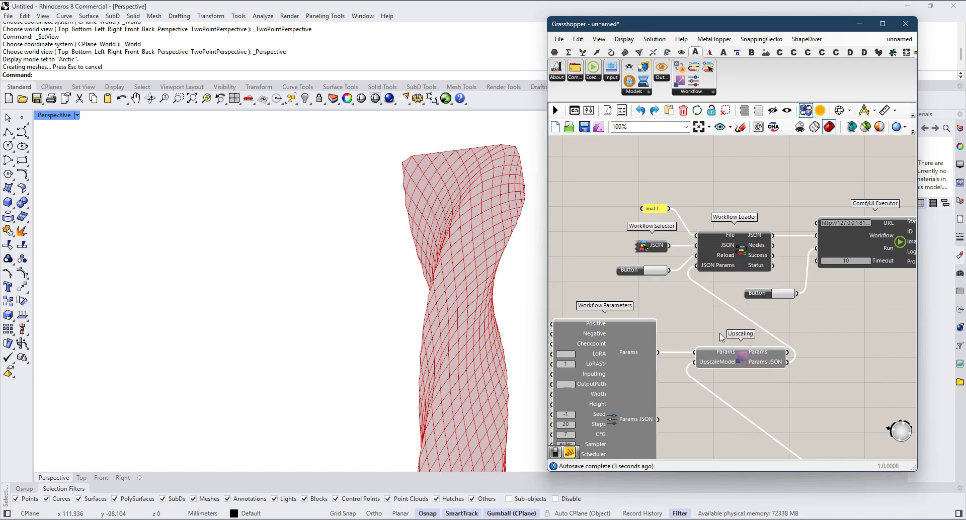
Step: Add an empty panel beside Upscaling and feed it Workflow Loader's JSON output
{"action": "scroll", "coordinate": [697, 328], "scroll_direction": "up", "scroll_amount": 2}
{"action": "right_click_drag", "start_coordinate": [800, 312], "coordinate": [703, 327]}
{"action": "double_click", "coordinate": [735, 360]}
{"action": "type", "text": "//"}
{"action": "key", "text": "Return"}
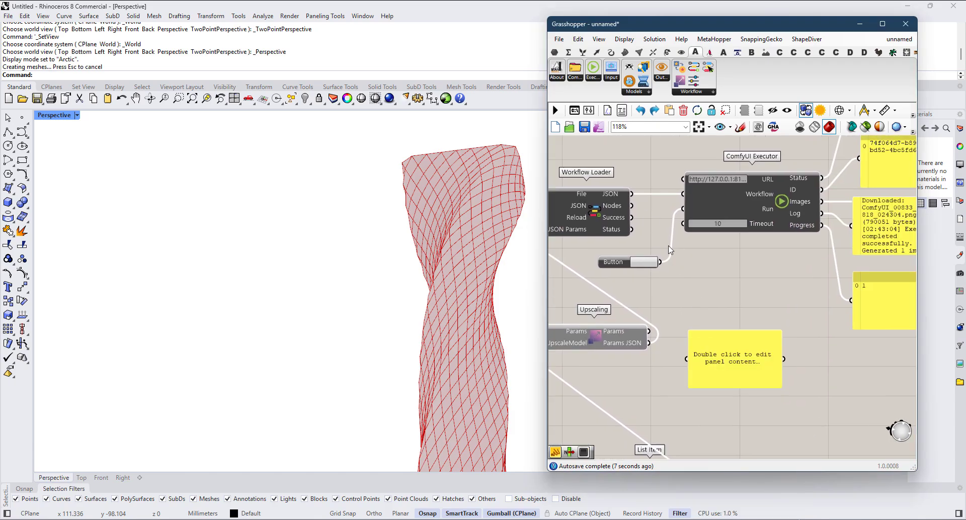
{"action": "left_click_drag", "start_coordinate": [632, 194], "coordinate": [686, 360]}
{"action": "right_click_drag", "start_coordinate": [766, 387], "coordinate": [734, 346]}
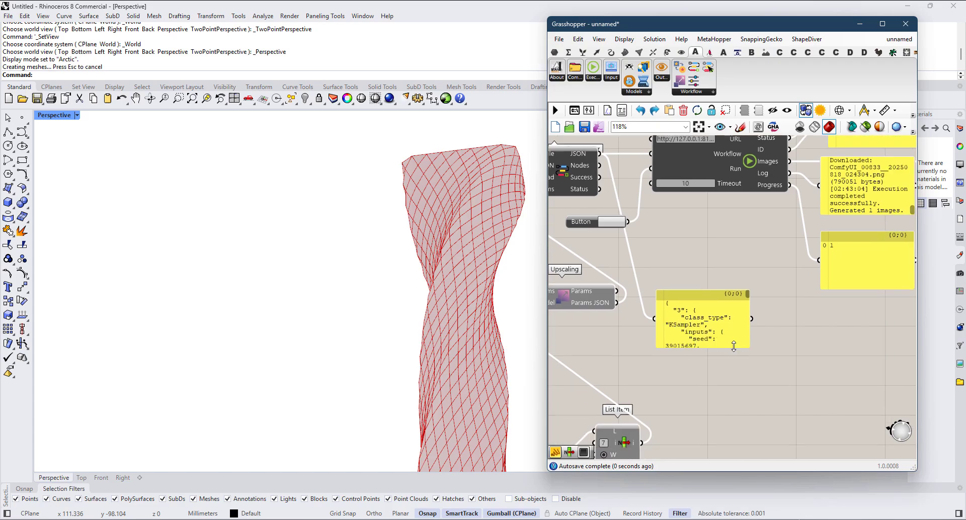
Step: Enlarge the JSON panel and inspect the workflow text from the KSampler entry down to the upscaling nodes
{"action": "left_click_drag", "start_coordinate": [749, 347], "coordinate": [919, 456]}
{"action": "right_click_drag", "start_coordinate": [901, 346], "coordinate": [825, 236]}
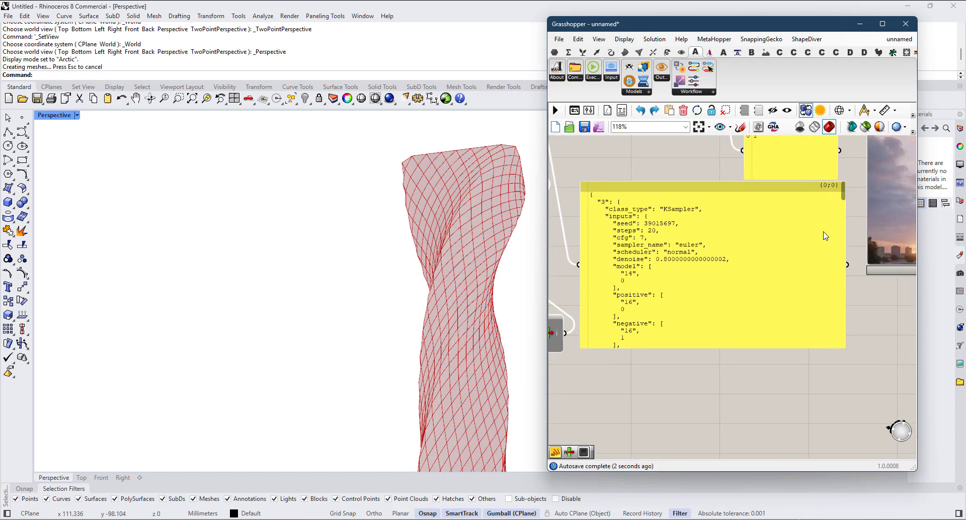
{"action": "left_click_drag", "start_coordinate": [845, 202], "coordinate": [845, 346]}
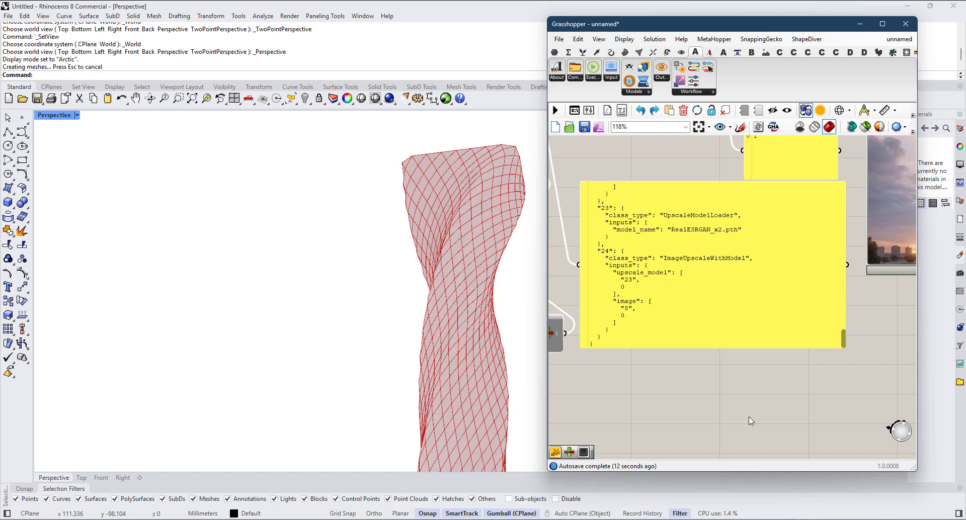
Step: Delete the panel attached to Workflow Loader's JSON output
{"action": "scroll", "coordinate": [727, 326], "scroll_direction": "down", "scroll_amount": 6}
{"action": "left_click", "coordinate": [722, 328]}
{"action": "key", "text": "Delete"}
Step: Move Upscaling's List Item closer beneath the Upscaling component
{"action": "scroll", "coordinate": [635, 207], "scroll_direction": "up", "scroll_amount": 4}
{"action": "right_click_drag", "start_coordinate": [646, 280], "coordinate": [672, 242]}
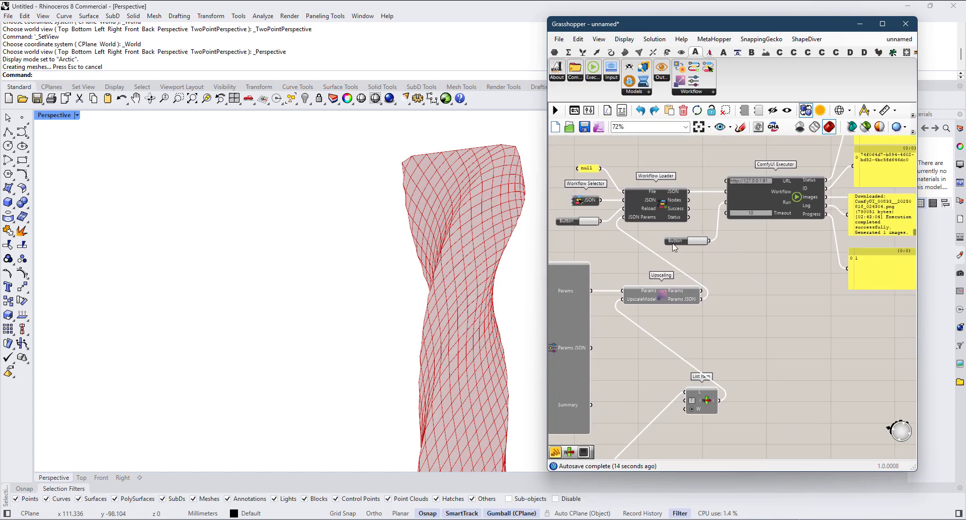
{"action": "scroll", "coordinate": [673, 241], "scroll_direction": "down", "scroll_amount": 1}
{"action": "right_click_drag", "start_coordinate": [687, 381], "coordinate": [760, 343]}
{"action": "left_click_drag", "start_coordinate": [774, 338], "coordinate": [721, 324]}
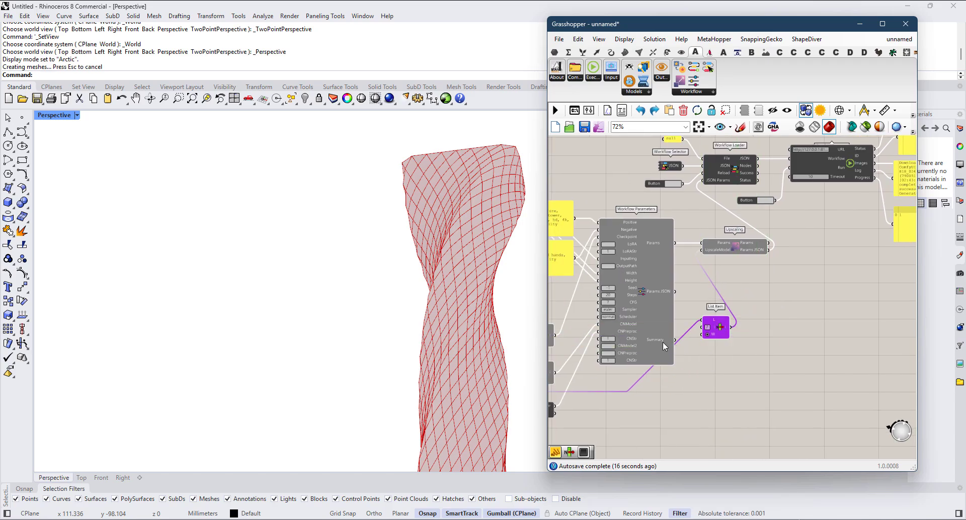
Step: Set the index of Upscaling's List Item to 8
{"action": "right_click_drag", "start_coordinate": [658, 343], "coordinate": [718, 323]}
{"action": "scroll", "coordinate": [718, 322], "scroll_direction": "up", "scroll_amount": 2}
{"action": "right_click_drag", "start_coordinate": [559, 411], "coordinate": [697, 360]}
{"action": "scroll", "coordinate": [692, 360], "scroll_direction": "up", "scroll_amount": 2}
{"action": "scroll", "coordinate": [759, 354], "scroll_direction": "down", "scroll_amount": 3}
{"action": "right_click_drag", "start_coordinate": [758, 354], "coordinate": [681, 365]}
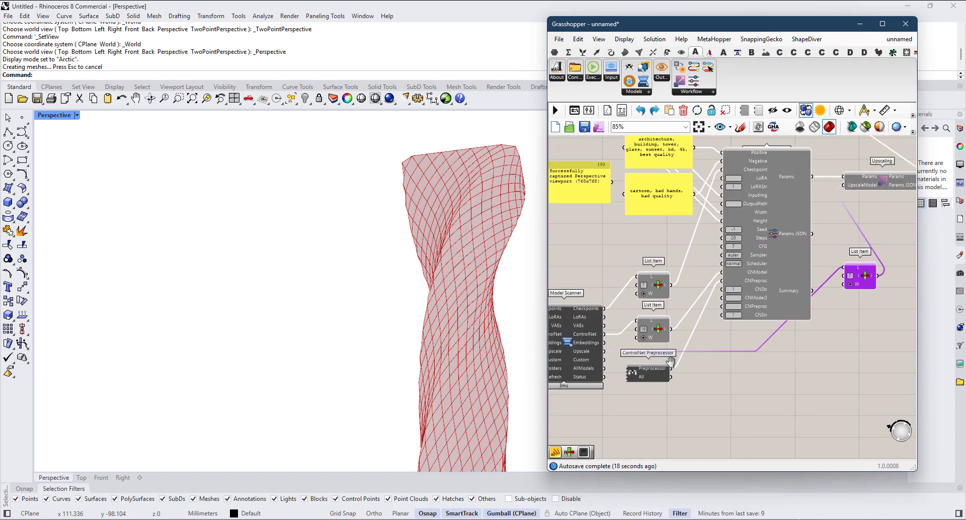
{"action": "right_click_drag", "start_coordinate": [864, 265], "coordinate": [800, 291]}
{"action": "scroll", "coordinate": [800, 290], "scroll_direction": "up", "scroll_amount": 4}
{"action": "left_click", "coordinate": [766, 312]}
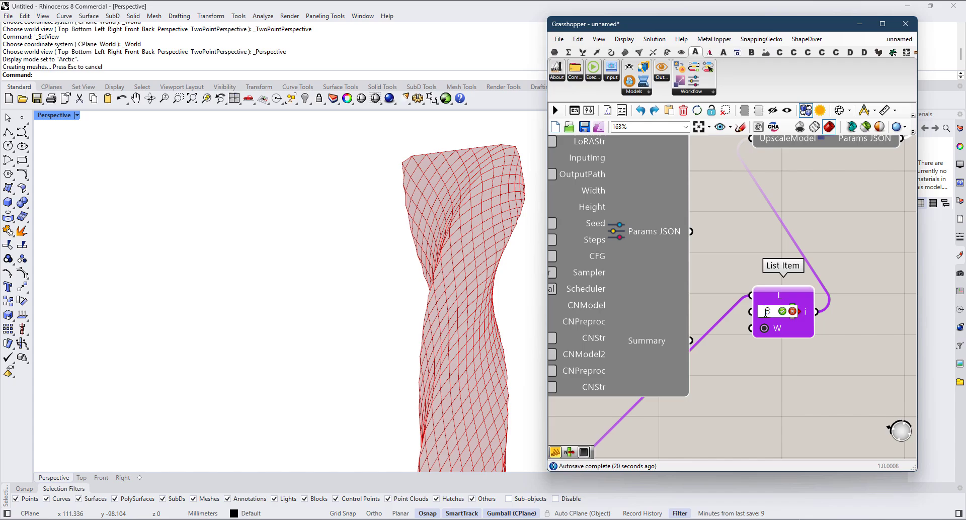
{"action": "key", "text": "Return"}
Step: Orbit the Perspective view to a closer angle on the tower's top and capture it with Viewport Screenshot
{"action": "scroll", "coordinate": [792, 326], "scroll_direction": "down", "scroll_amount": 3}
{"action": "right_click_drag", "start_coordinate": [891, 248], "coordinate": [681, 360]}
{"action": "scroll", "coordinate": [808, 274], "scroll_direction": "down", "scroll_amount": 3}
{"action": "right_click_drag", "start_coordinate": [840, 308], "coordinate": [749, 299]}
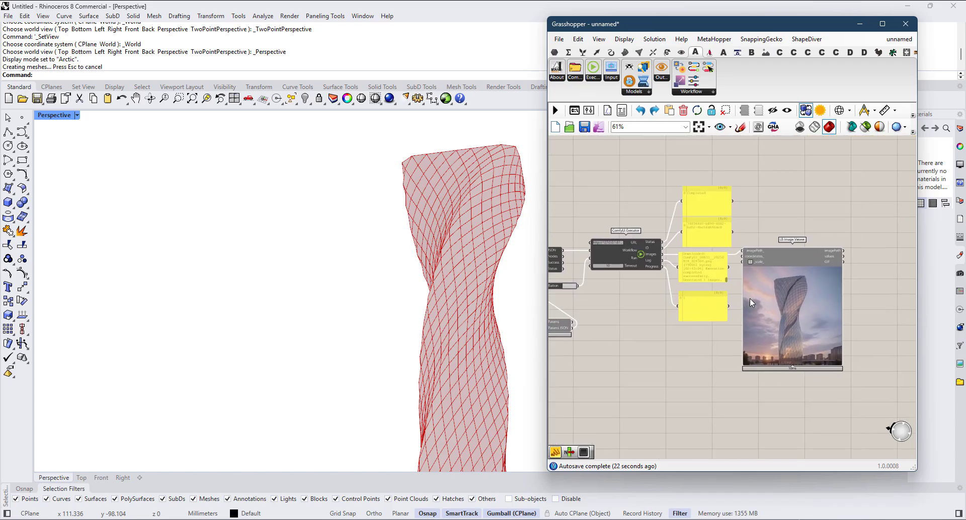
{"action": "scroll", "coordinate": [768, 300], "scroll_direction": "up", "scroll_amount": 3}
{"action": "scroll", "coordinate": [768, 302], "scroll_direction": "down", "scroll_amount": 2}
{"action": "right_click_drag", "start_coordinate": [708, 254], "coordinate": [744, 245]}
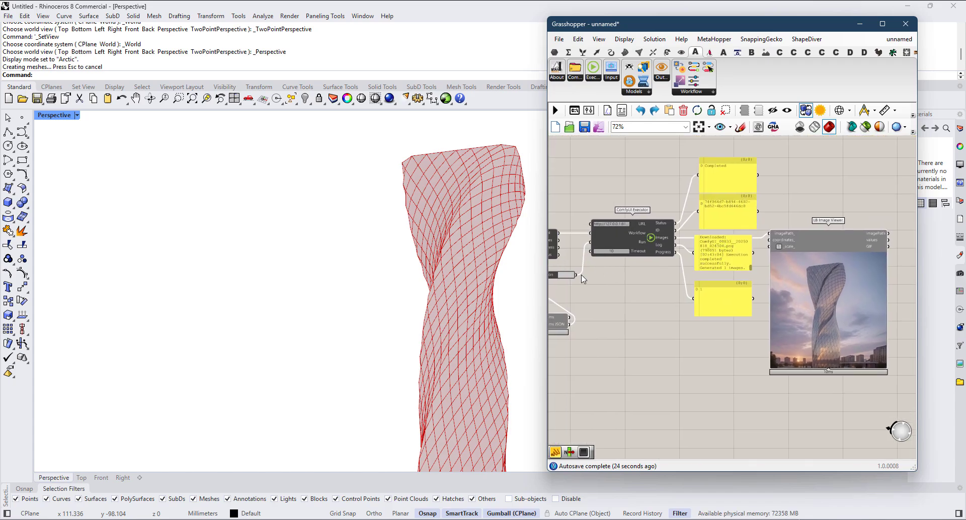
{"action": "right_click_drag", "start_coordinate": [586, 271], "coordinate": [847, 273]}
{"action": "scroll", "coordinate": [846, 273], "scroll_direction": "down", "scroll_amount": 6}
{"action": "scroll", "coordinate": [680, 296], "scroll_direction": "up", "scroll_amount": 9}
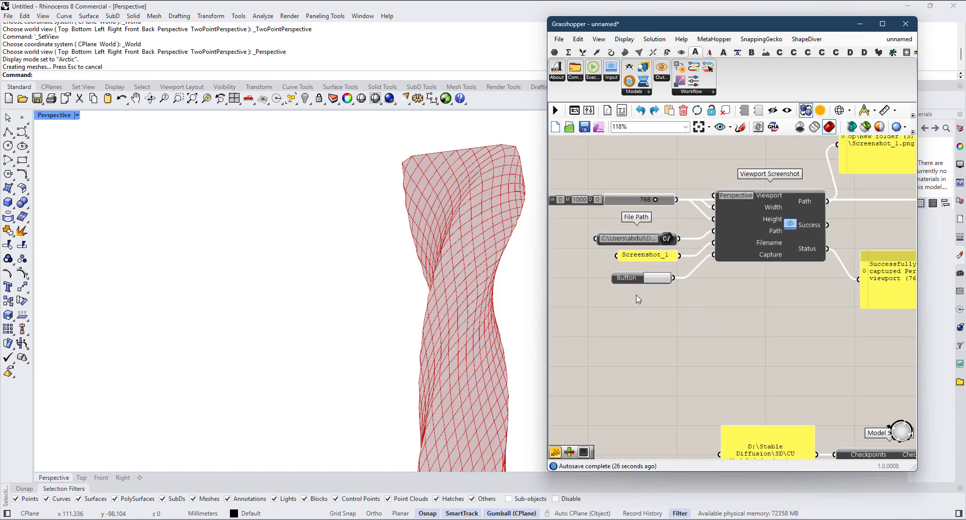
{"action": "right_click_drag", "start_coordinate": [517, 297], "coordinate": [440, 320]}
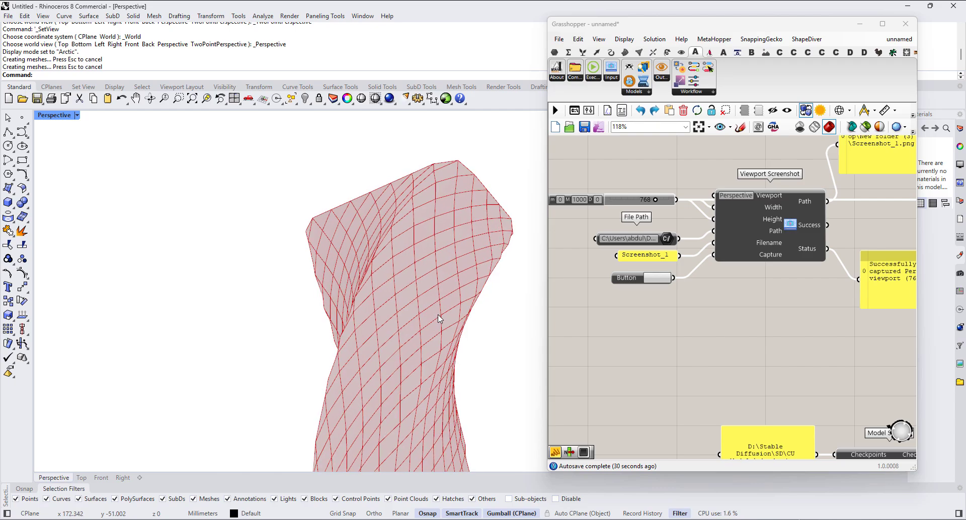
{"action": "left_click", "coordinate": [658, 279]}
Step: Run the ComfyUI Executor on the captured view and bring the LB Image Viewer into sight
{"action": "scroll", "coordinate": [598, 286], "scroll_direction": "down", "scroll_amount": 11}
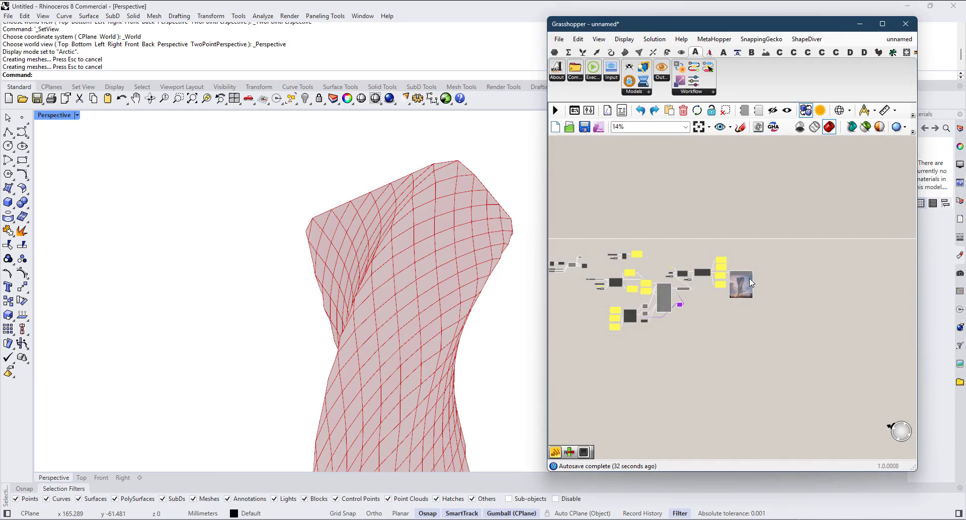
{"action": "right_click_drag", "start_coordinate": [675, 275], "coordinate": [590, 274]}
{"action": "scroll", "coordinate": [590, 273], "scroll_direction": "up", "scroll_amount": 6}
{"action": "scroll", "coordinate": [590, 276], "scroll_direction": "up", "scroll_amount": 3}
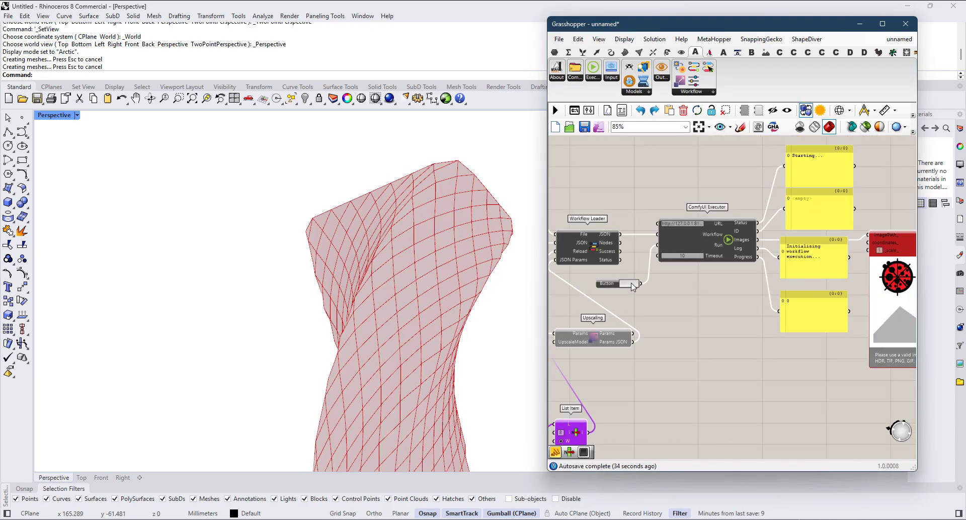
{"action": "right_click_drag", "start_coordinate": [857, 340], "coordinate": [797, 329]}
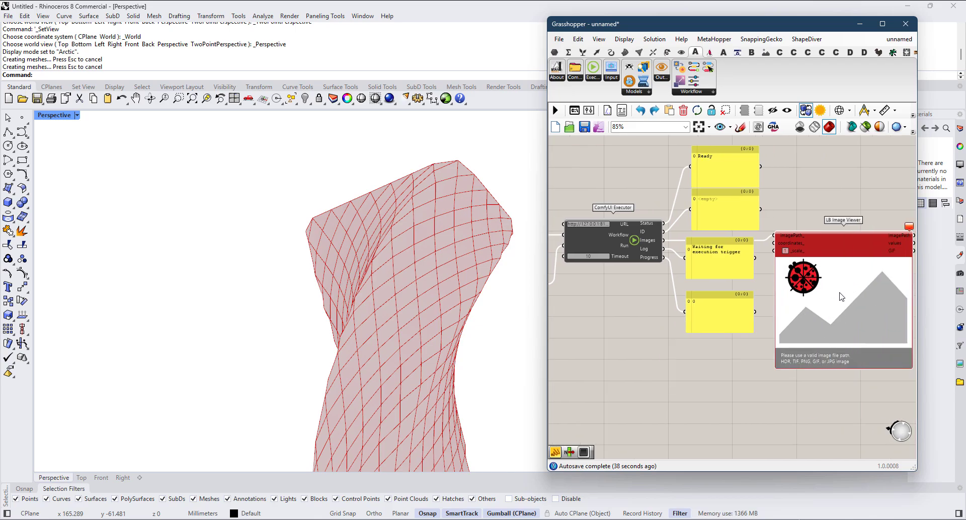
{"action": "right_click_drag", "start_coordinate": [844, 404], "coordinate": [779, 410]}
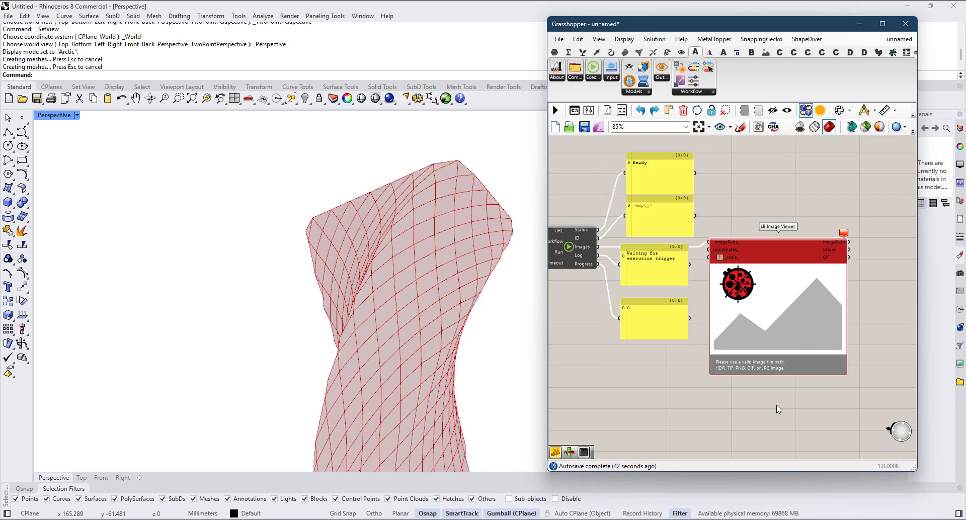
Step: Switch to the ComfyUI command window to check the run's progress, and examine the render in the LB Image Viewer
{"action": "key", "text": "alt+Tab"}
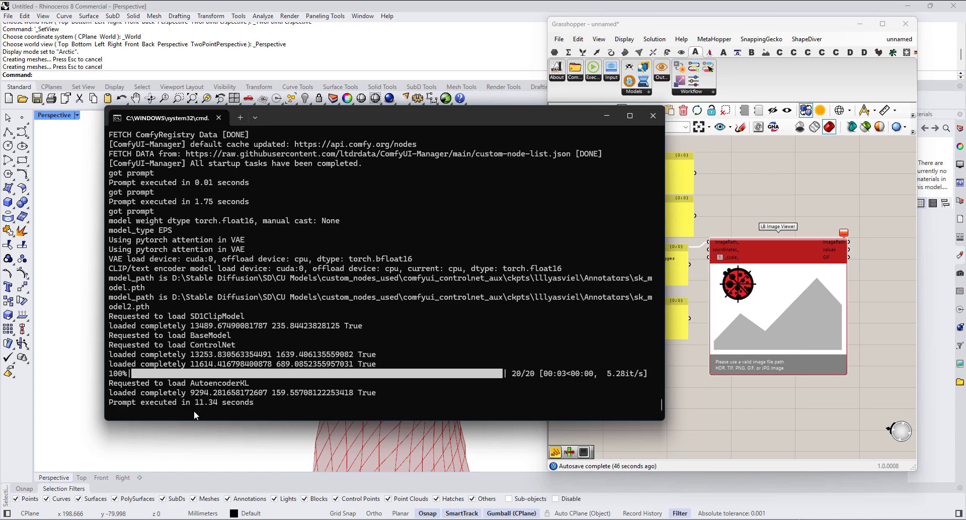
{"action": "scroll", "coordinate": [764, 339], "scroll_direction": "up", "scroll_amount": 5}
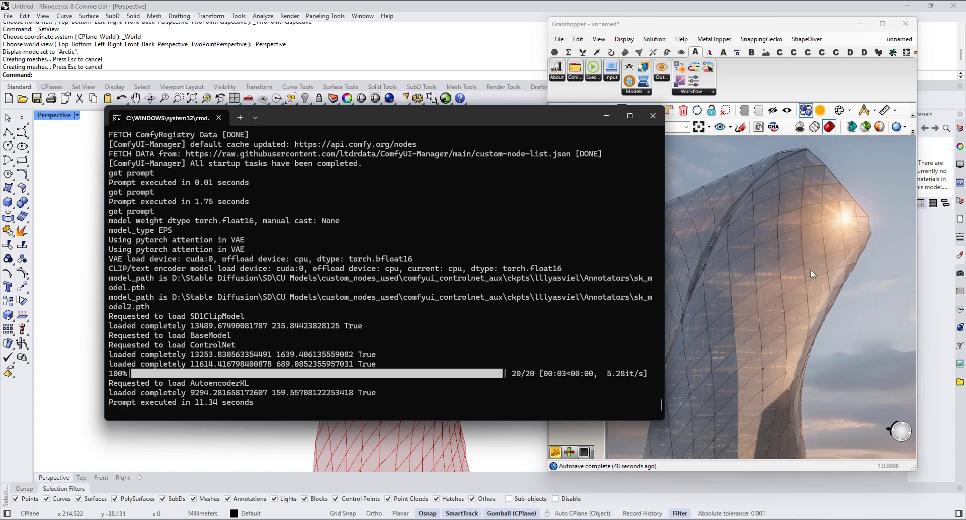
{"action": "scroll", "coordinate": [830, 262], "scroll_direction": "down", "scroll_amount": 5}
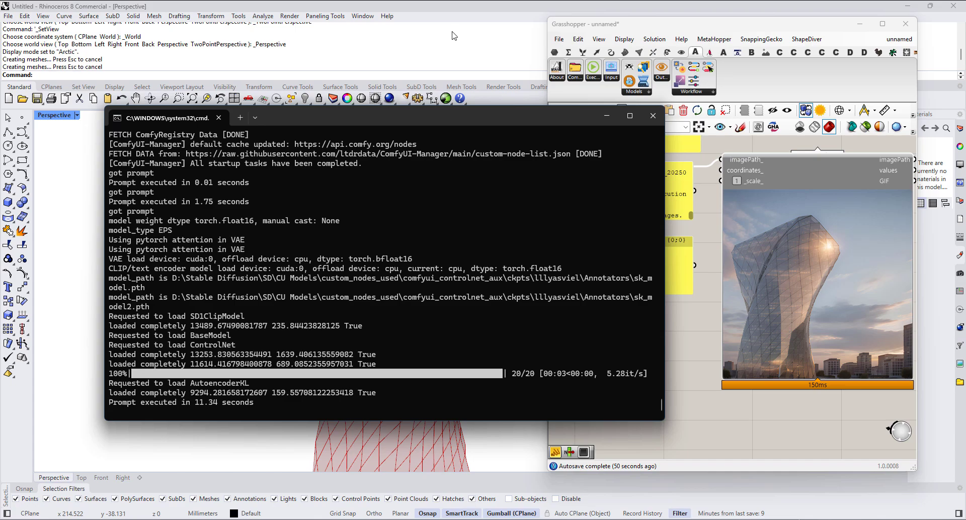
{"action": "left_click_drag", "start_coordinate": [464, 116], "coordinate": [965, 226]}
{"action": "scroll", "coordinate": [766, 260], "scroll_direction": "down", "scroll_amount": 3}
{"action": "right_click_drag", "start_coordinate": [674, 287], "coordinate": [755, 326]}
{"action": "scroll", "coordinate": [695, 269], "scroll_direction": "up", "scroll_amount": 4}
{"action": "scroll", "coordinate": [695, 271], "scroll_direction": "down", "scroll_amount": 2}
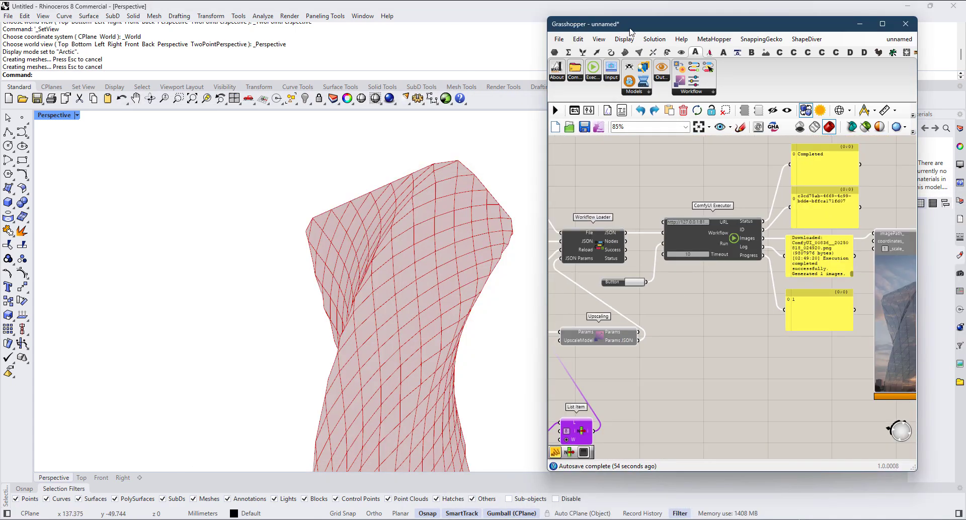
Step: Shift the Grasshopper window aside to reorient the tower in the Perspective view, and recapture it with Viewport Screenshot
{"action": "left_click_drag", "start_coordinate": [629, 29], "coordinate": [965, 71]}
{"action": "right_click_drag", "start_coordinate": [415, 292], "coordinate": [534, 303]}
{"action": "left_click_drag", "start_coordinate": [965, 86], "coordinate": [569, 88]}
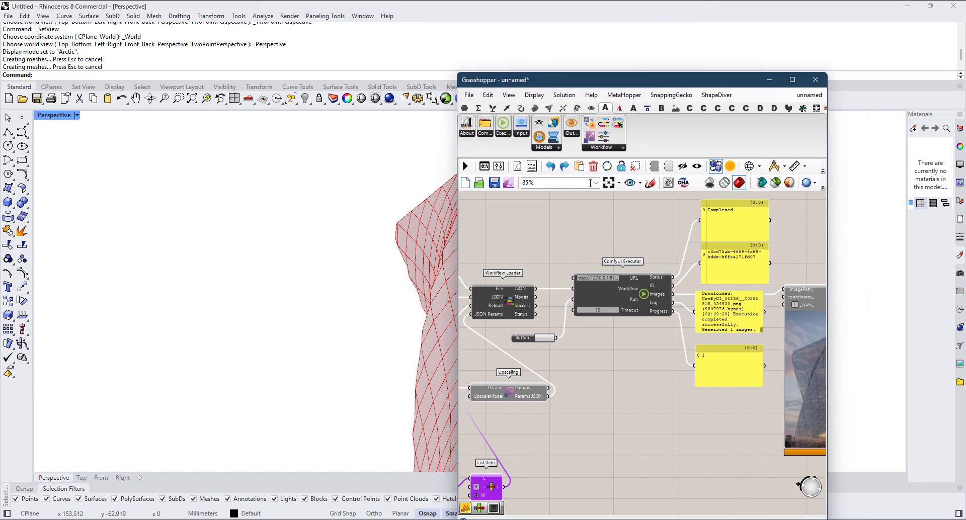
{"action": "scroll", "coordinate": [628, 339], "scroll_direction": "up", "scroll_amount": 8}
{"action": "right_click_drag", "start_coordinate": [624, 334], "coordinate": [703, 299]}
{"action": "scroll", "coordinate": [703, 298], "scroll_direction": "down", "scroll_amount": 6}
{"action": "scroll", "coordinate": [703, 302], "scroll_direction": "down", "scroll_amount": 5}
{"action": "right_click_drag", "start_coordinate": [533, 326], "coordinate": [657, 284]}
{"action": "scroll", "coordinate": [657, 285], "scroll_direction": "up", "scroll_amount": 1}
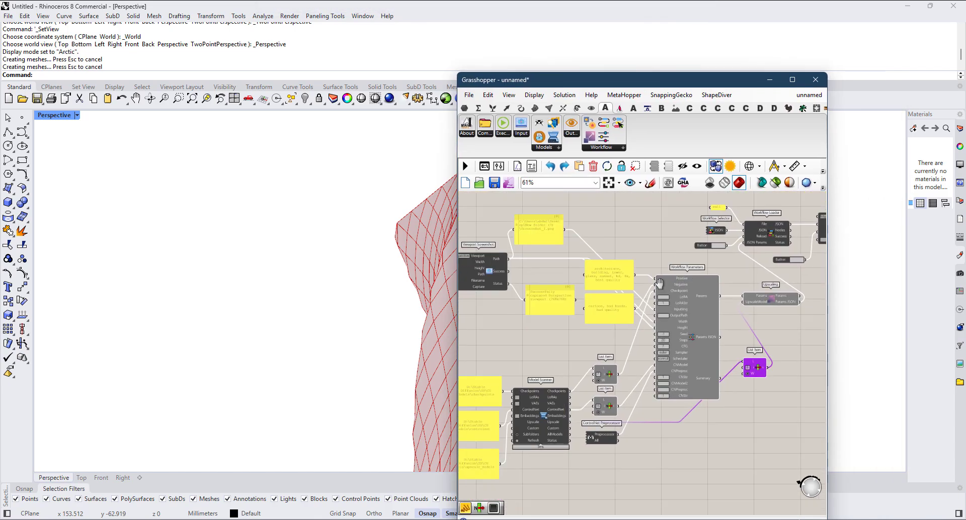
{"action": "scroll", "coordinate": [504, 298], "scroll_direction": "up", "scroll_amount": 2}
{"action": "right_click_drag", "start_coordinate": [501, 296], "coordinate": [598, 296]}
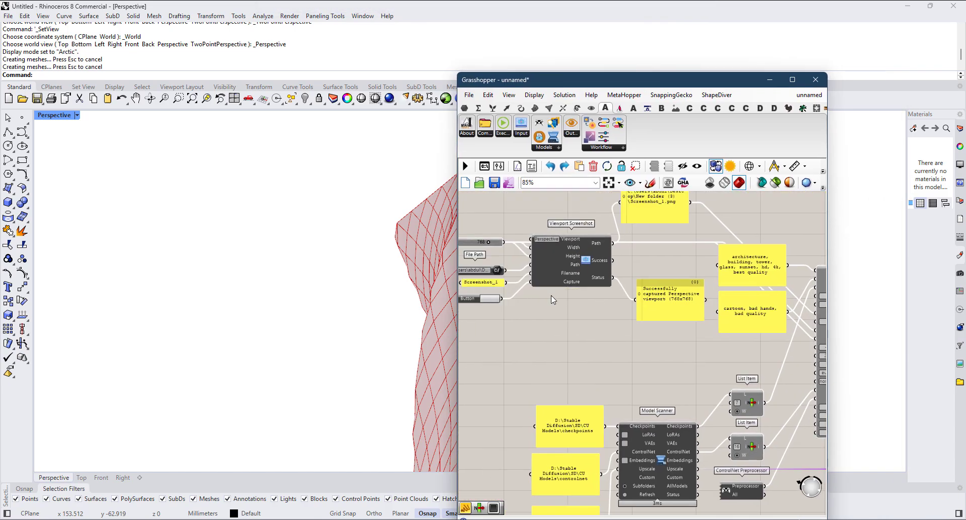
Step: Run the ComfyUI Executor again on the recaptured view and inspect the new render in the LB Image Viewer
{"action": "scroll", "coordinate": [553, 299], "scroll_direction": "down", "scroll_amount": 4}
{"action": "right_click_drag", "start_coordinate": [780, 347], "coordinate": [584, 344]}
{"action": "scroll", "coordinate": [698, 289], "scroll_direction": "up", "scroll_amount": 3}
{"action": "left_click", "coordinate": [521, 256]}
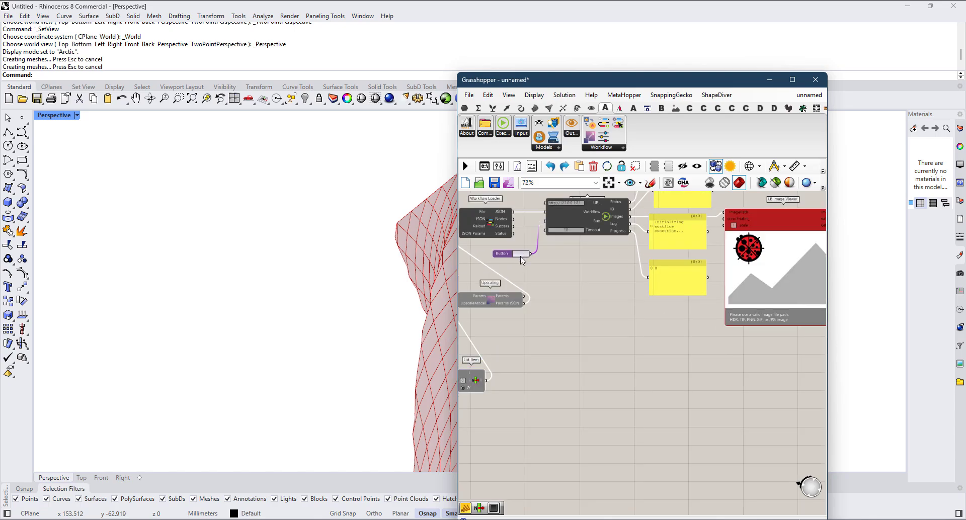
{"action": "scroll", "coordinate": [792, 312], "scroll_direction": "up", "scroll_amount": 2}
{"action": "right_click_drag", "start_coordinate": [803, 308], "coordinate": [750, 385]}
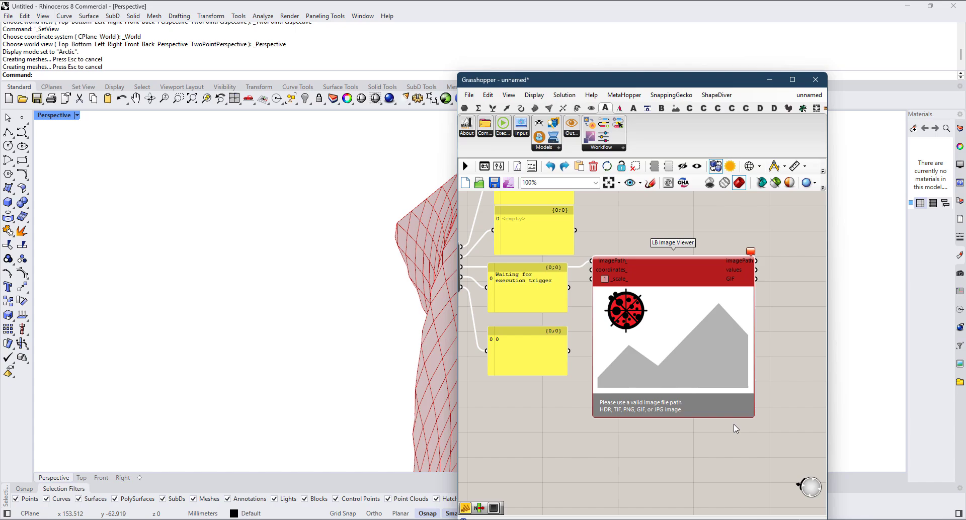
{"action": "scroll", "coordinate": [727, 422], "scroll_direction": "up", "scroll_amount": 4}
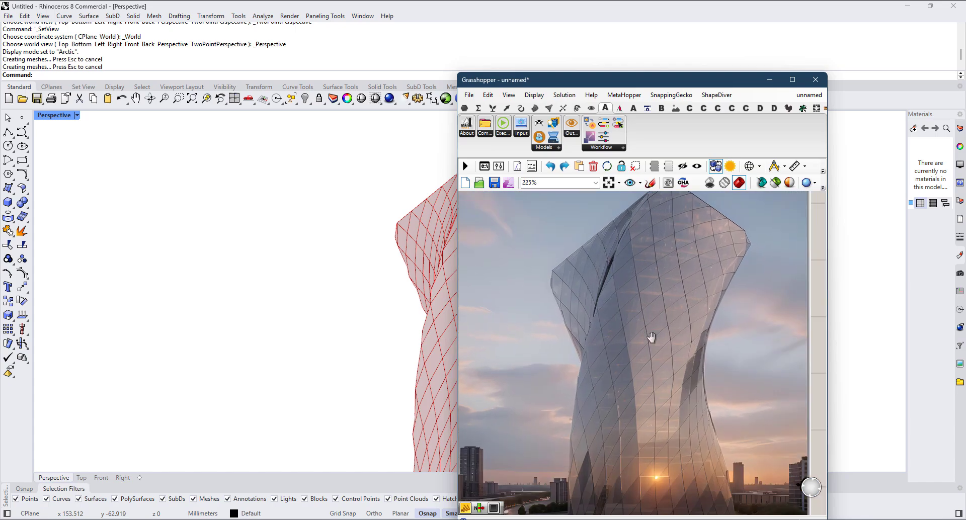
{"action": "scroll", "coordinate": [646, 333], "scroll_direction": "down", "scroll_amount": 8}
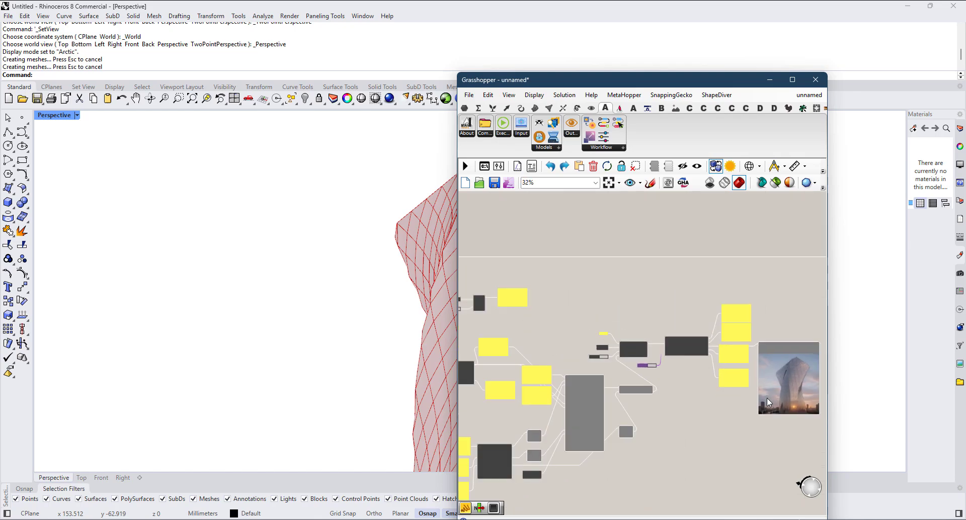
Step: Review the workflow options offered by the Workflow Selector without changing the selection
{"action": "scroll", "coordinate": [688, 394], "scroll_direction": "up", "scroll_amount": 7}
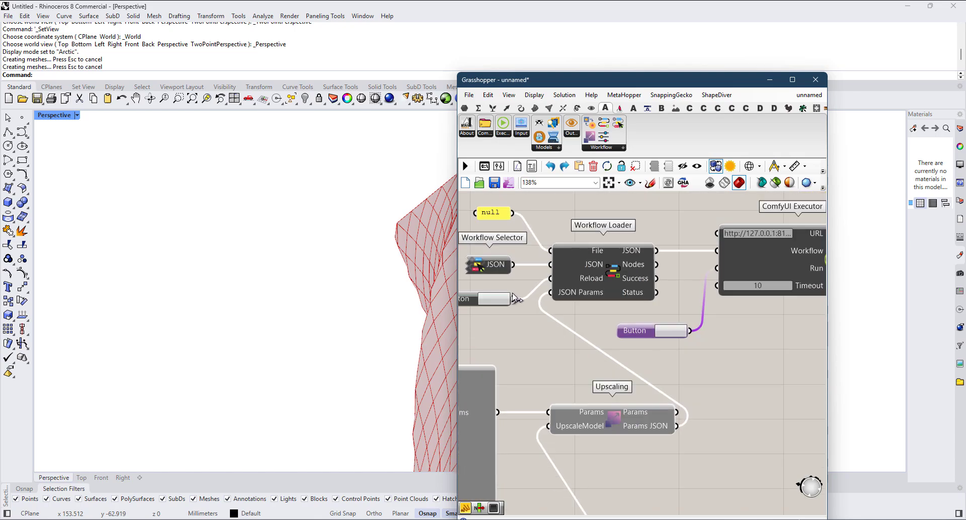
{"action": "right_click_drag", "start_coordinate": [513, 294], "coordinate": [578, 283]}
{"action": "scroll", "coordinate": [545, 259], "scroll_direction": "down", "scroll_amount": 1}
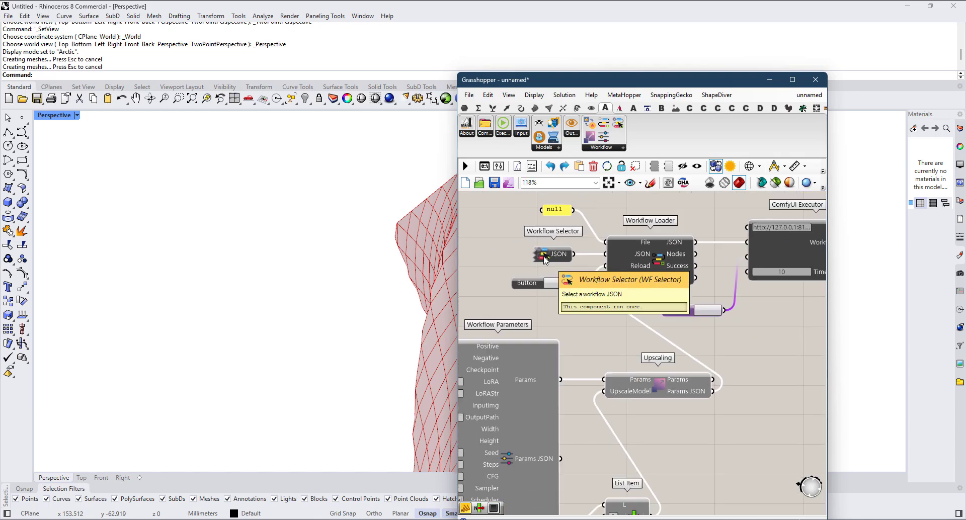
{"action": "right_click", "coordinate": [548, 260]}
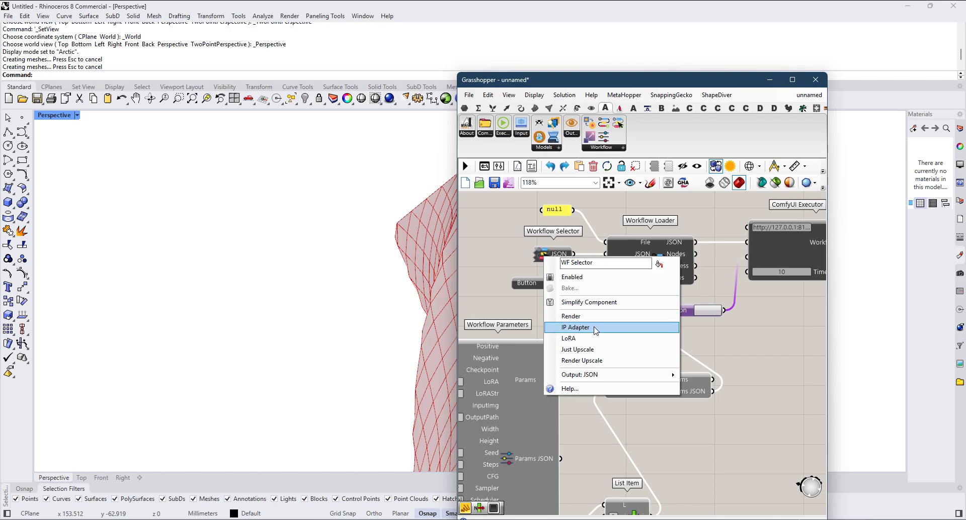
{"action": "left_click", "coordinate": [557, 243]}
Step: Duplicate the Workflow Selector and place the copy in the empty canvas area below Upscaling
{"action": "left_click", "coordinate": [560, 260]}
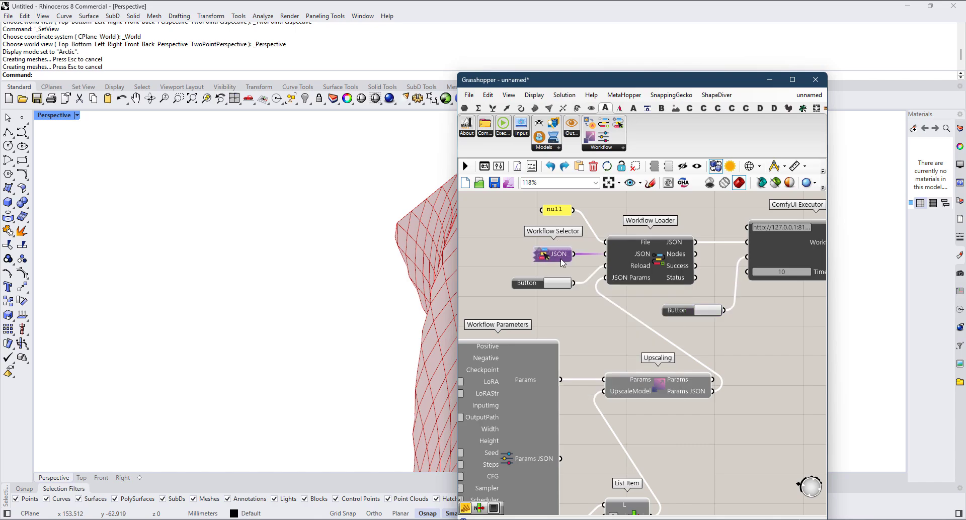
{"action": "scroll", "coordinate": [560, 260], "scroll_direction": "down", "scroll_amount": 4}
{"action": "right_click_drag", "start_coordinate": [582, 301], "coordinate": [555, 264]}
{"action": "scroll", "coordinate": [555, 264], "scroll_direction": "up", "scroll_amount": 2}
{"action": "key", "text": "ctrl+c"}
{"action": "key", "text": "ctrl+v"}
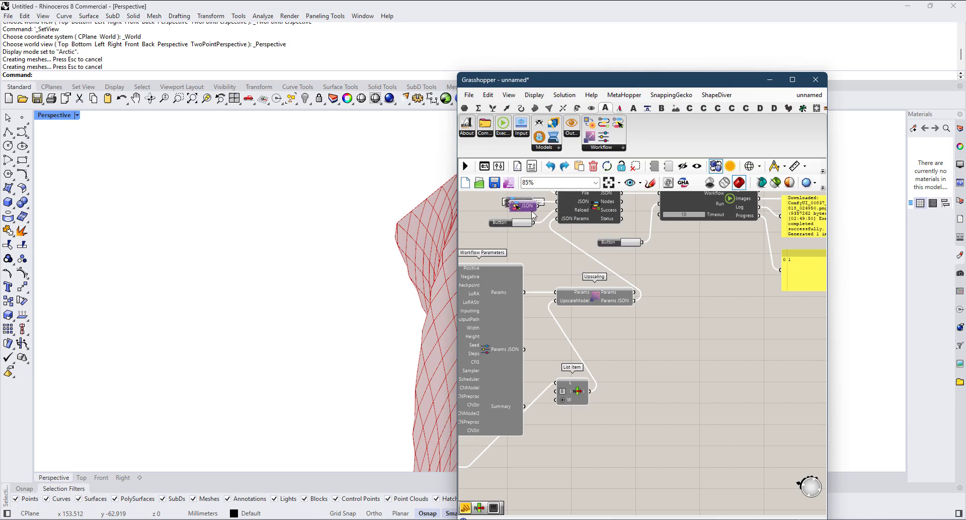
{"action": "left_click_drag", "start_coordinate": [527, 203], "coordinate": [634, 362]}
Step: Choose a workflow option for the duplicated Workflow Selector
{"action": "scroll", "coordinate": [725, 381], "scroll_direction": "up", "scroll_amount": 4}
{"action": "right_click", "coordinate": [706, 392]}
{"action": "left_click", "coordinate": [739, 452]}
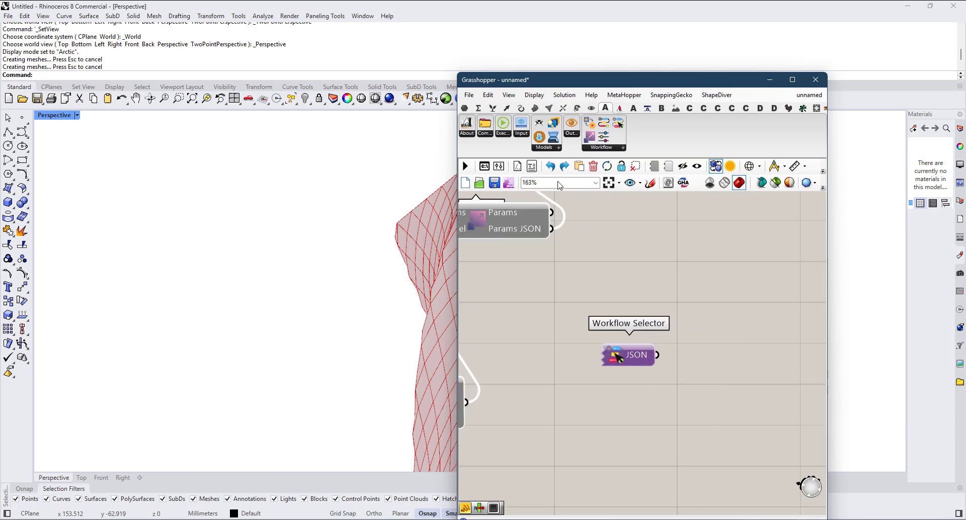
Step: Add an IP Adapter Preset component below the duplicated Workflow Selector and review its preset strength options
{"action": "left_click", "coordinate": [552, 150]}
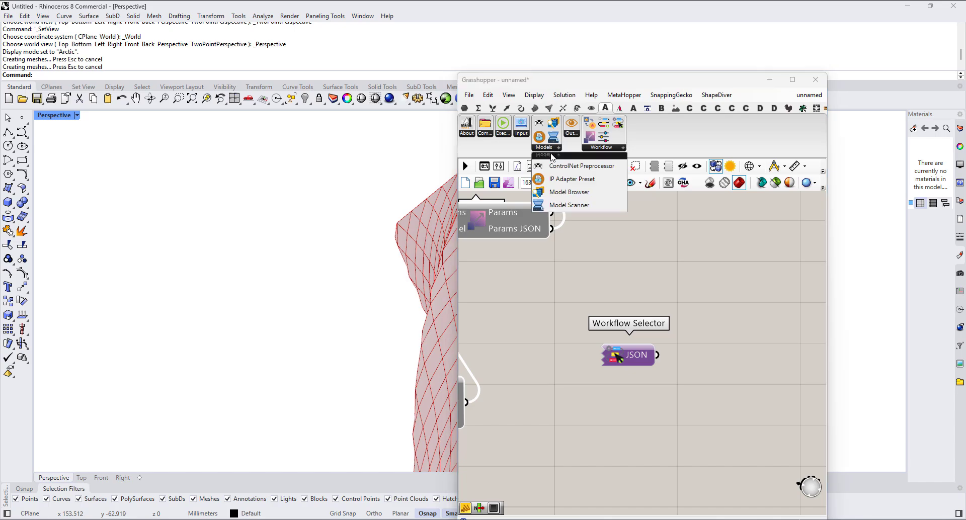
{"action": "left_click", "coordinate": [565, 179]}
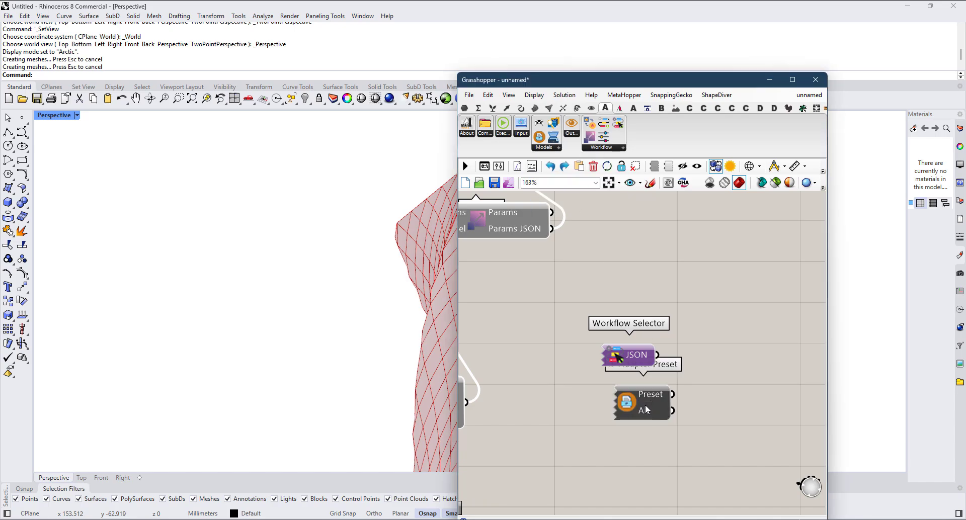
{"action": "left_click", "coordinate": [617, 422]}
{"action": "left_click", "coordinate": [600, 417]}
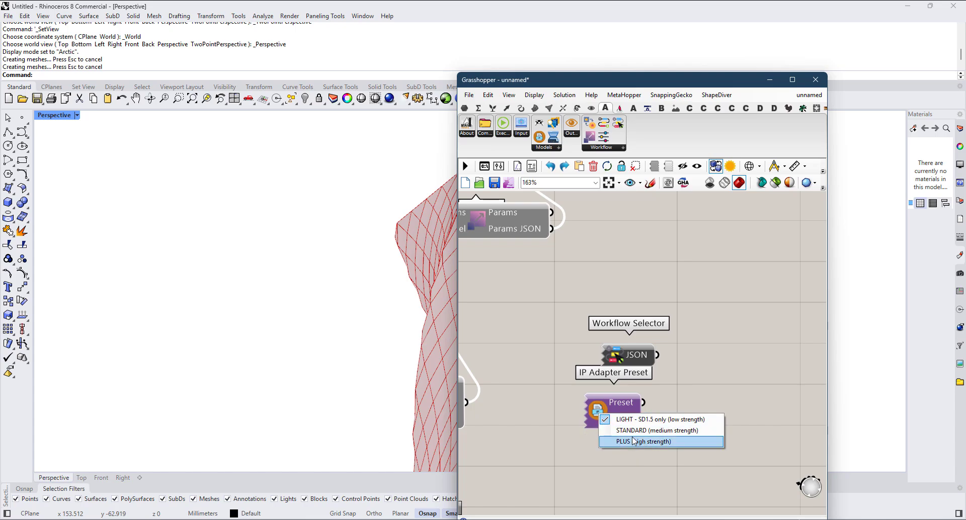
{"action": "left_click", "coordinate": [589, 371]}
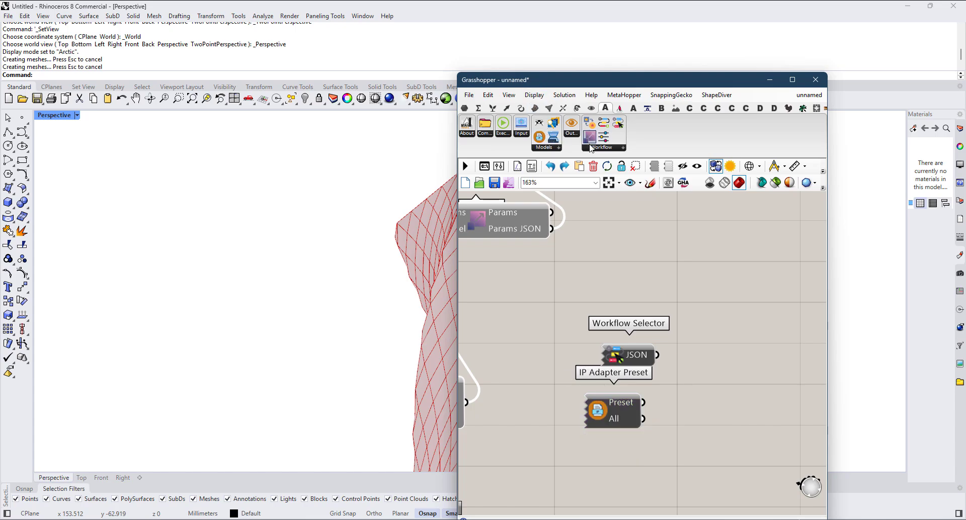
Step: Add an IP Adapter component beside the IP Adapter Preset and connect the Workflow Parameters' Params output to its Params input
{"action": "left_click", "coordinate": [591, 147]}
{"action": "left_click_drag", "start_coordinate": [624, 156], "coordinate": [763, 409]}
{"action": "scroll", "coordinate": [775, 352], "scroll_direction": "down", "scroll_amount": 4}
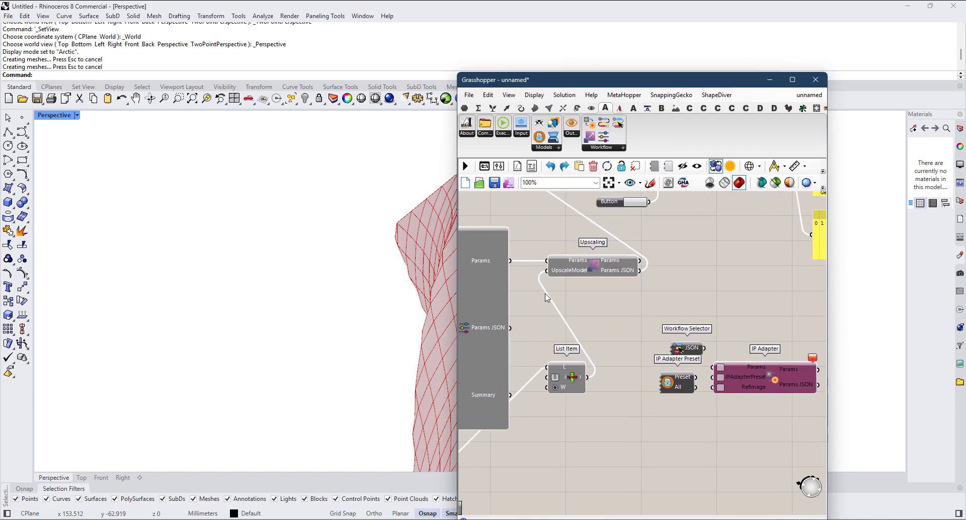
{"action": "scroll", "coordinate": [534, 284], "scroll_direction": "down", "scroll_amount": 2}
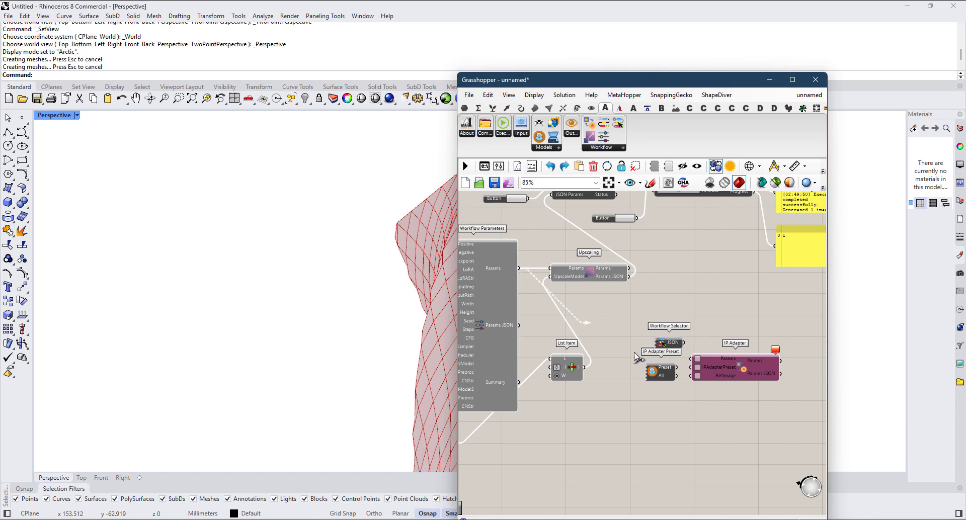
{"action": "left_click_drag", "start_coordinate": [637, 357], "coordinate": [693, 366]}
Step: Examine the second ControlNet model, preprocessor and strength inputs on the Workflow Parameters component
{"action": "scroll", "coordinate": [649, 400], "scroll_direction": "up", "scroll_amount": 2}
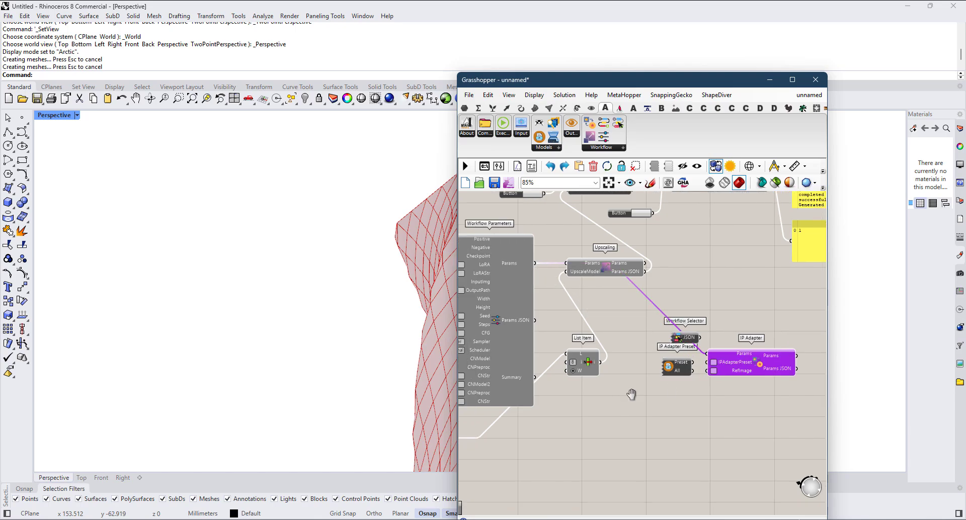
{"action": "scroll", "coordinate": [755, 348], "scroll_direction": "up", "scroll_amount": 3}
{"action": "scroll", "coordinate": [746, 357], "scroll_direction": "down", "scroll_amount": 5}
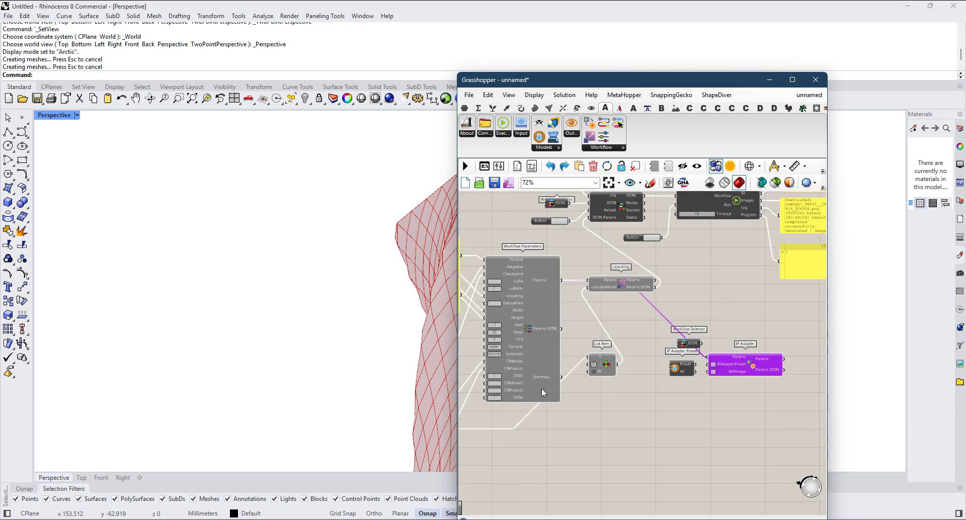
{"action": "right_click_drag", "start_coordinate": [542, 388], "coordinate": [623, 387]}
{"action": "scroll", "coordinate": [604, 398], "scroll_direction": "up", "scroll_amount": 1}
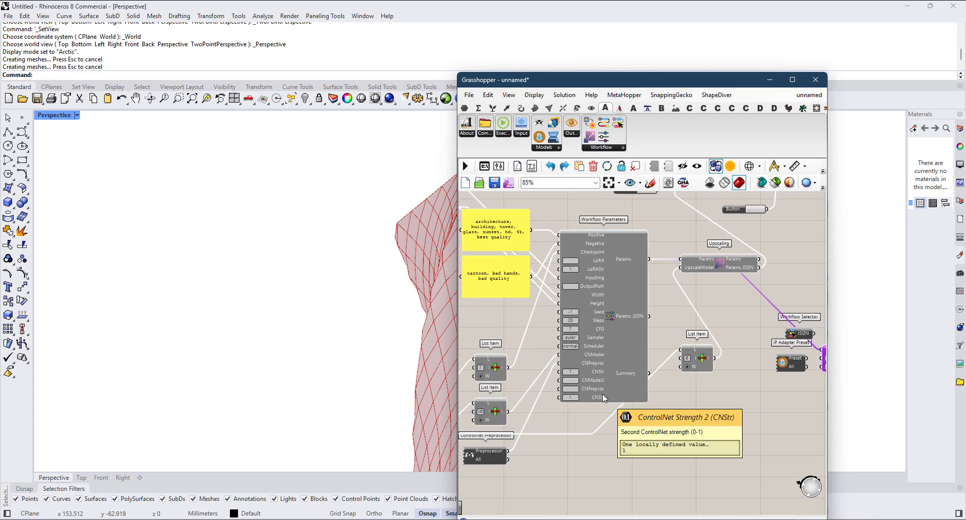
{"action": "scroll", "coordinate": [611, 373], "scroll_direction": "up", "scroll_amount": 2}
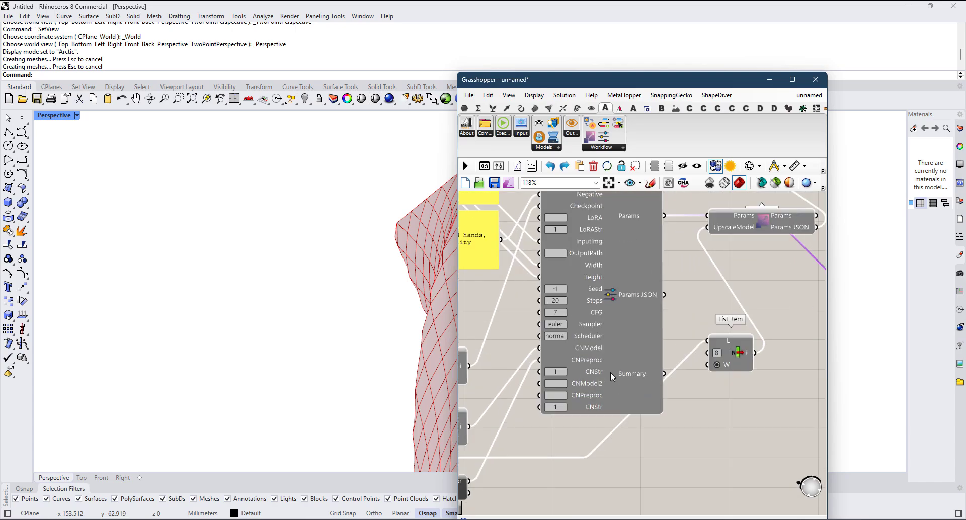
{"action": "scroll", "coordinate": [601, 388], "scroll_direction": "down", "scroll_amount": 2}
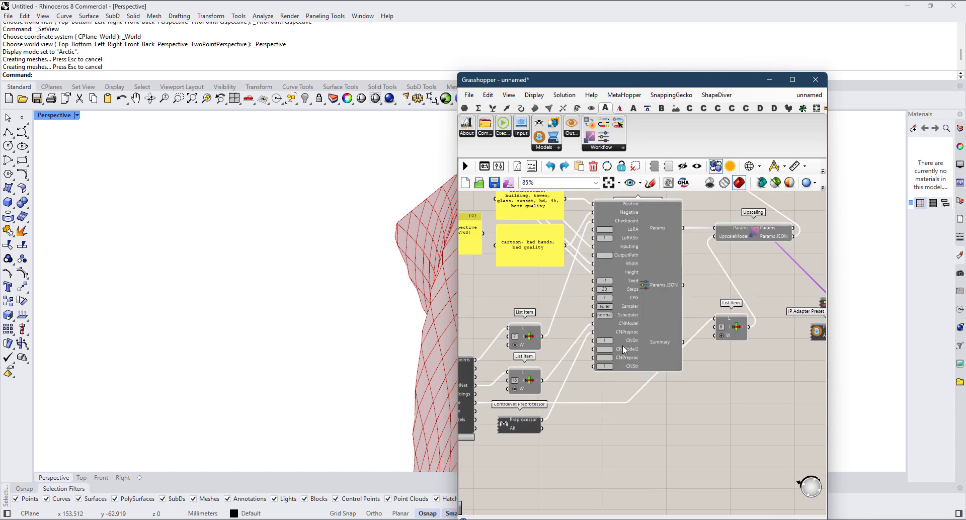
{"action": "scroll", "coordinate": [623, 346], "scroll_direction": "up", "scroll_amount": 3}
{"action": "scroll", "coordinate": [639, 327], "scroll_direction": "down", "scroll_amount": 5}
Step: Duplicate the Workflow Parameters component with its input wires and place the copy in the empty canvas area below the original
{"action": "right_click_drag", "start_coordinate": [662, 323], "coordinate": [627, 313]}
{"action": "left_click", "coordinate": [617, 289]}
{"action": "scroll", "coordinate": [616, 289], "scroll_direction": "down", "scroll_amount": 2}
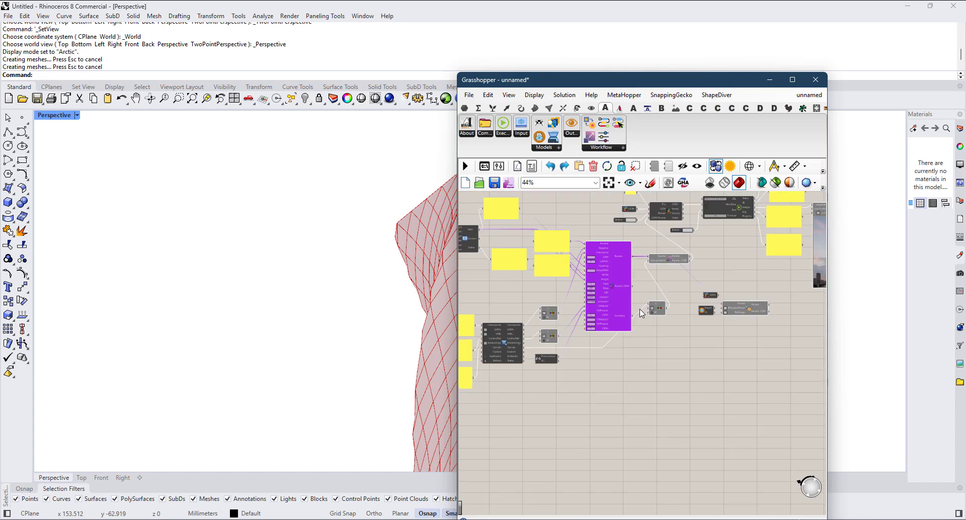
{"action": "left_click_drag", "start_coordinate": [601, 275], "coordinate": [660, 405]}
{"action": "scroll", "coordinate": [657, 408], "scroll_direction": "up", "scroll_amount": 5}
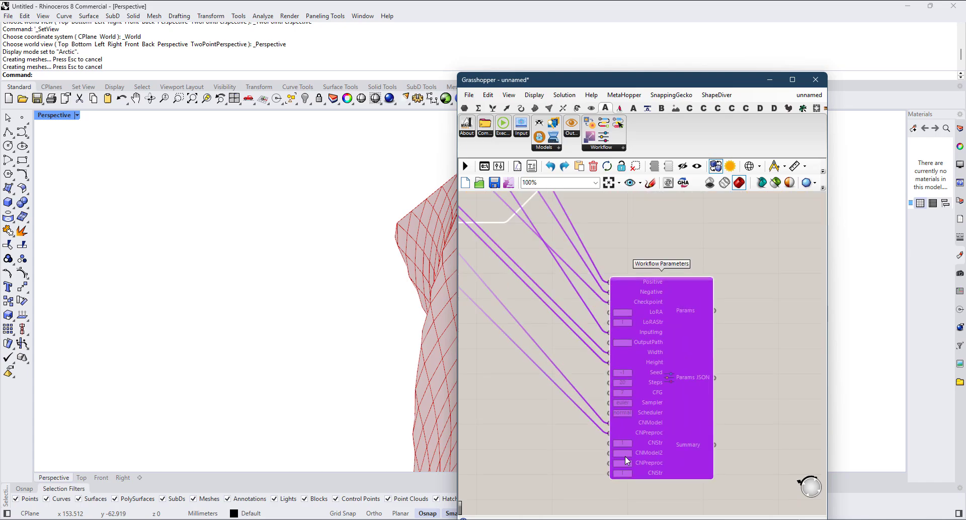
{"action": "scroll", "coordinate": [657, 408], "scroll_direction": "down", "scroll_amount": 1}
{"action": "scroll", "coordinate": [657, 409], "scroll_direction": "up", "scroll_amount": 2}
{"action": "scroll", "coordinate": [729, 435], "scroll_direction": "down", "scroll_amount": 4}
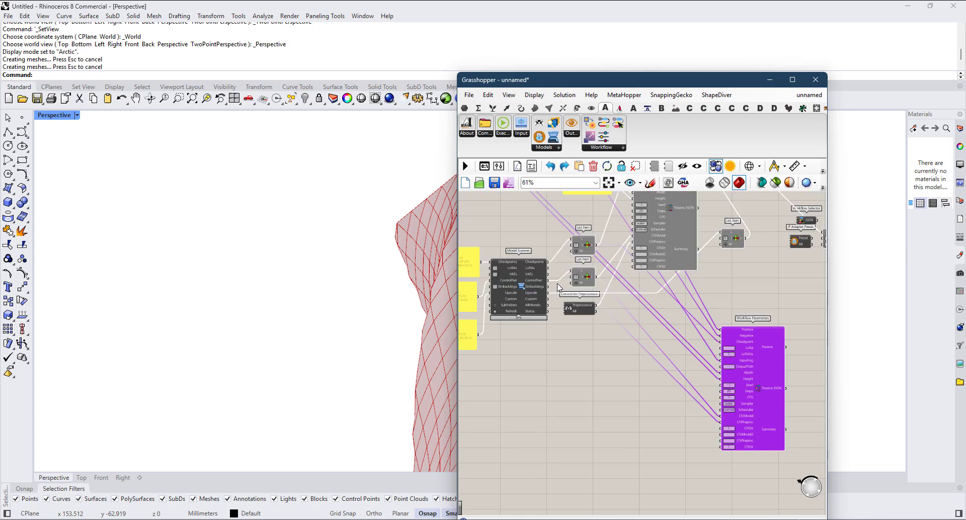
Step: Duplicate the ControlNet List Item and ControlNet Preprocessor beside the copied Workflow Parameters, and wire the copied List Item into CNModel2
{"action": "scroll", "coordinate": [572, 293], "scroll_direction": "up", "scroll_amount": 4}
{"action": "left_click", "coordinate": [595, 275]}
{"action": "left_click", "coordinate": [592, 326], "text": "shift"}
{"action": "scroll", "coordinate": [592, 329], "scroll_direction": "down", "scroll_amount": 4}
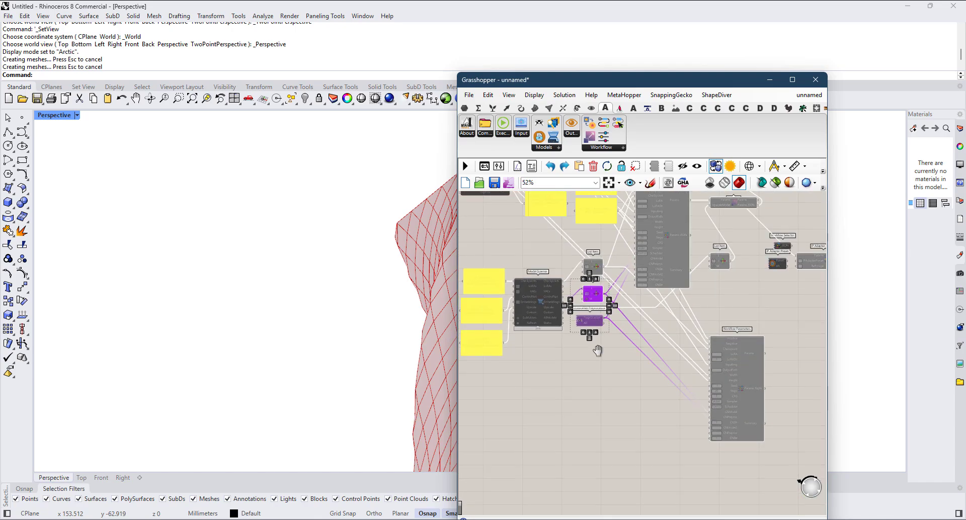
{"action": "left_click_drag", "start_coordinate": [583, 261], "coordinate": [643, 417]}
{"action": "scroll", "coordinate": [629, 397], "scroll_direction": "up", "scroll_amount": 5}
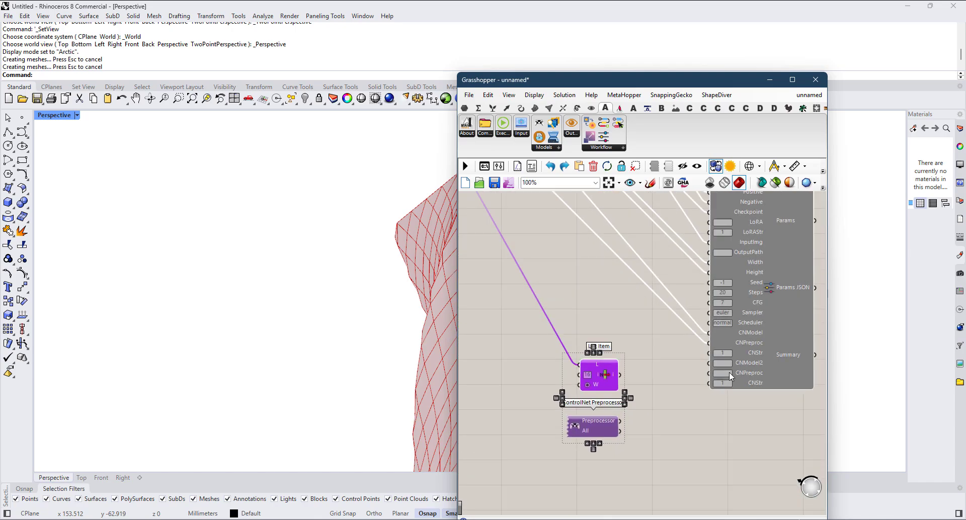
{"action": "left_click", "coordinate": [648, 343]}
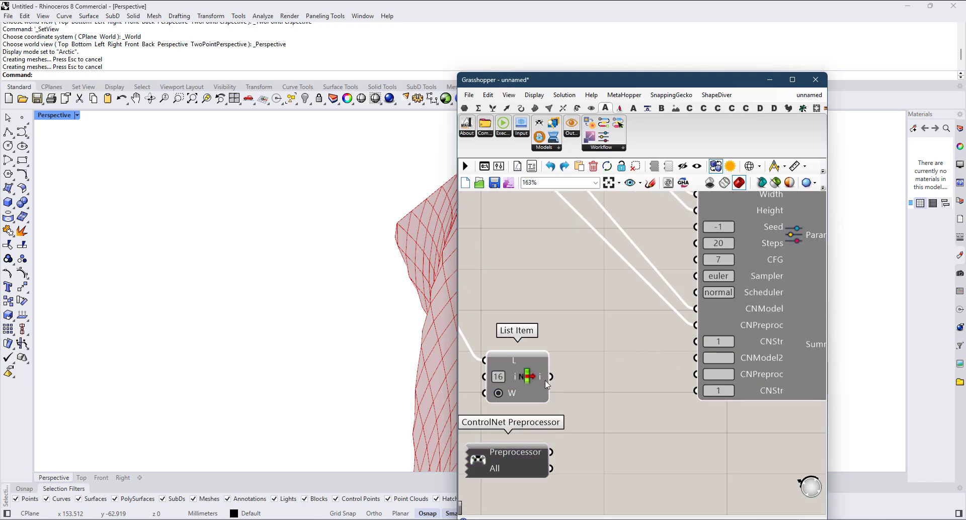
{"action": "left_click_drag", "start_coordinate": [551, 376], "coordinate": [696, 358]}
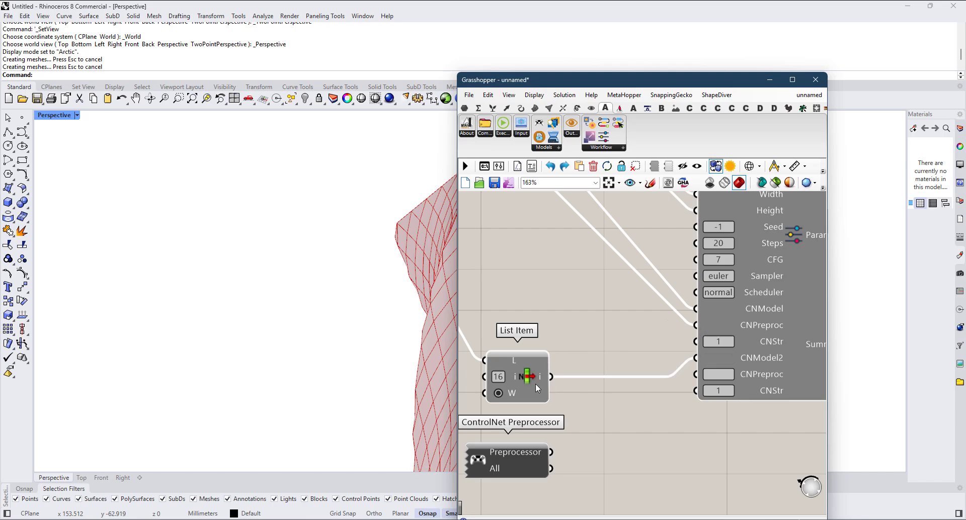
Step: Add a Panel fed by the Model Scanner's ControlNet output and enlarge it to show the list of model names
{"action": "scroll", "coordinate": [564, 282], "scroll_direction": "down", "scroll_amount": 4}
{"action": "scroll", "coordinate": [572, 261], "scroll_direction": "up", "scroll_amount": 5}
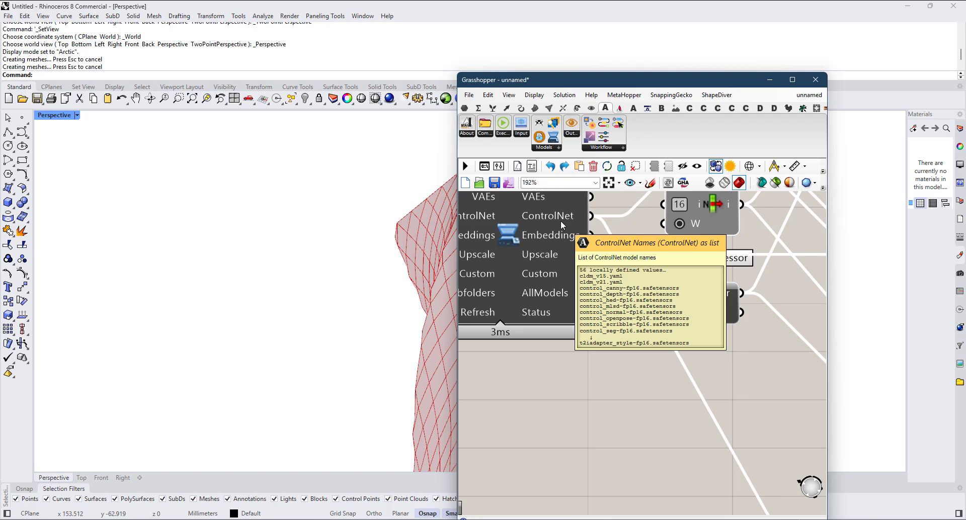
{"action": "double_click", "coordinate": [691, 451]}
{"action": "type", "text": "panel"}
{"action": "key", "text": "Return"}
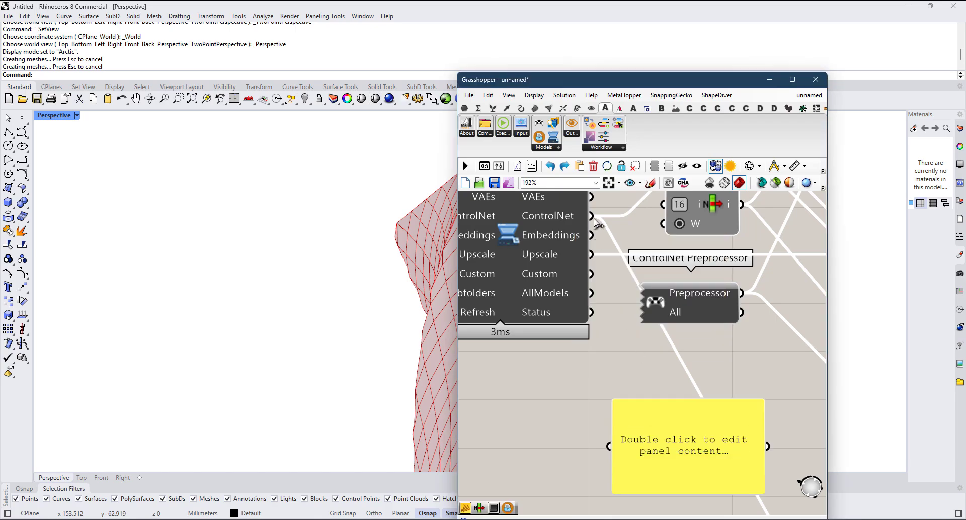
{"action": "left_click_drag", "start_coordinate": [592, 217], "coordinate": [617, 445]}
{"action": "right_click_drag", "start_coordinate": [682, 490], "coordinate": [615, 333]}
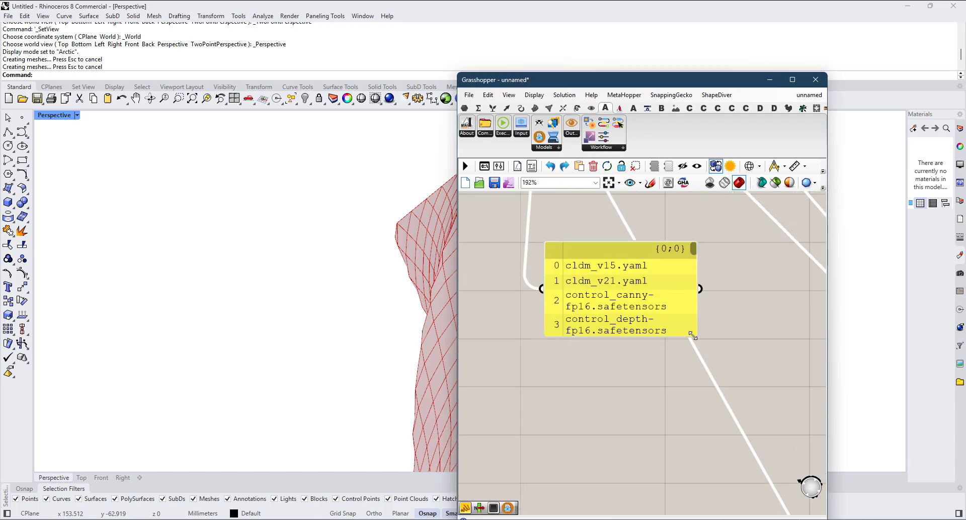
{"action": "left_click_drag", "start_coordinate": [693, 336], "coordinate": [954, 518]}
Step: Look up the index of the depth ControlNet model in the panel, and delete the panel
{"action": "scroll", "coordinate": [582, 403], "scroll_direction": "down", "scroll_amount": 3}
{"action": "right_click_drag", "start_coordinate": [583, 404], "coordinate": [631, 343]}
{"action": "scroll", "coordinate": [616, 346], "scroll_direction": "up", "scroll_amount": 3}
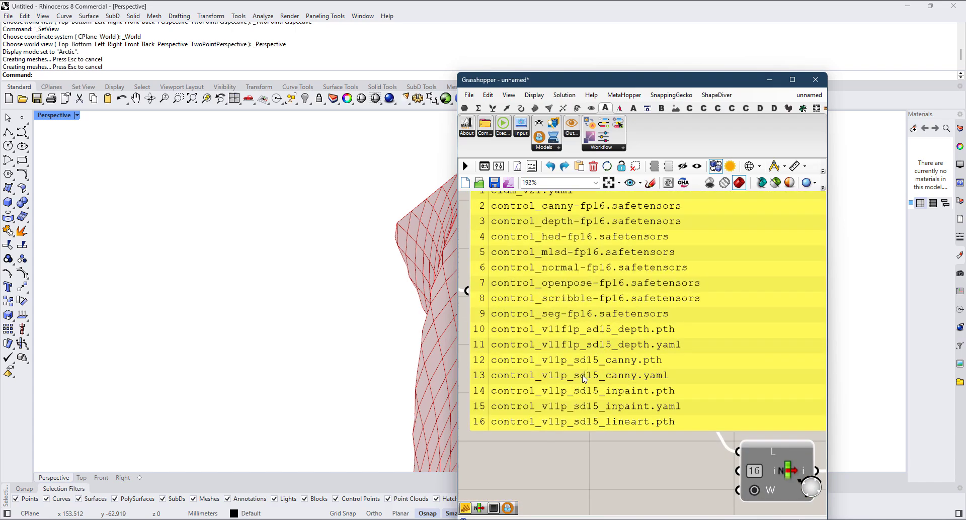
{"action": "scroll", "coordinate": [584, 378], "scroll_direction": "down", "scroll_amount": 2}
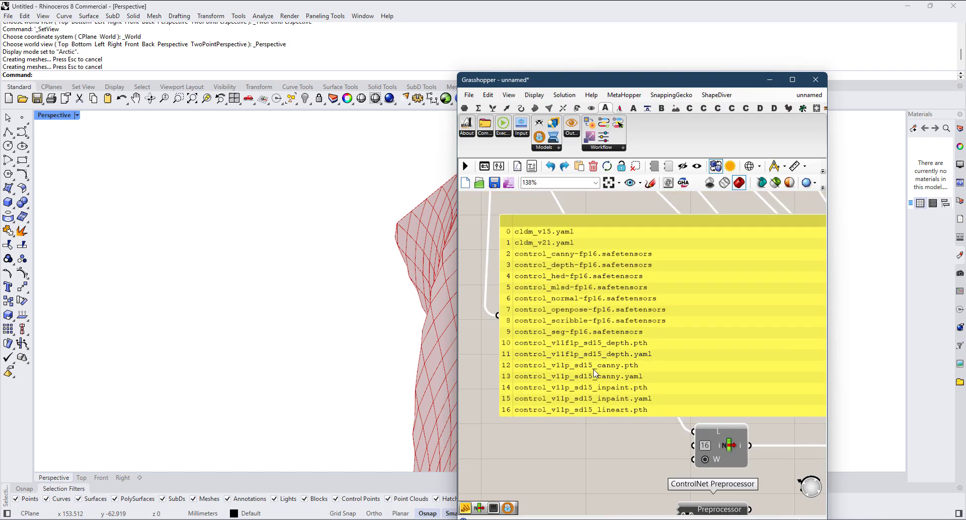
{"action": "left_click", "coordinate": [623, 353]}
{"action": "key", "text": "Delete"}
Step: Set the copied List Item's index to 10 and choose DepthAnythingPreprocessor in the copied ControlNet Preprocessor
{"action": "scroll", "coordinate": [618, 363], "scroll_direction": "down", "scroll_amount": 2}
{"action": "right_click_drag", "start_coordinate": [673, 439], "coordinate": [615, 400]}
{"action": "scroll", "coordinate": [647, 381], "scroll_direction": "up", "scroll_amount": 3}
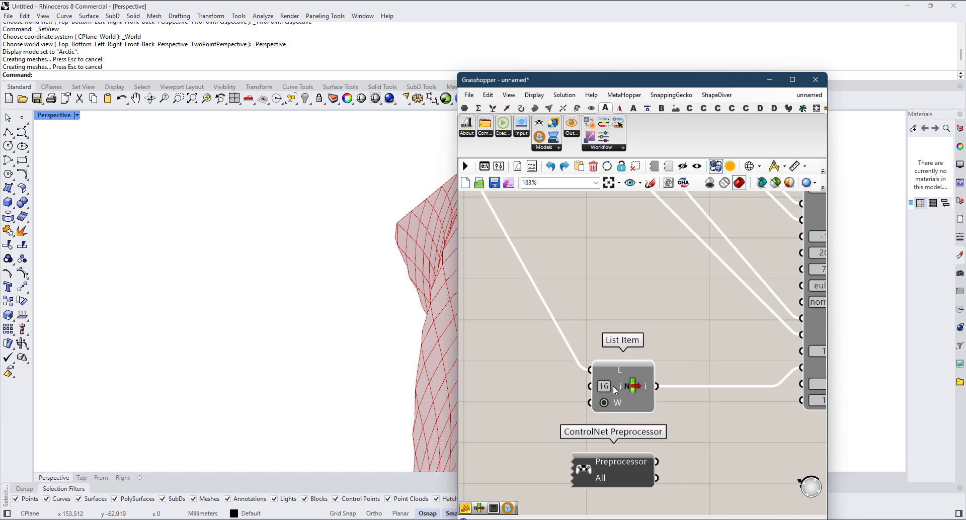
{"action": "left_click", "coordinate": [608, 388]}
{"action": "type", "text": "10"}
{"action": "key", "text": "Return"}
{"action": "left_click", "coordinate": [589, 472]}
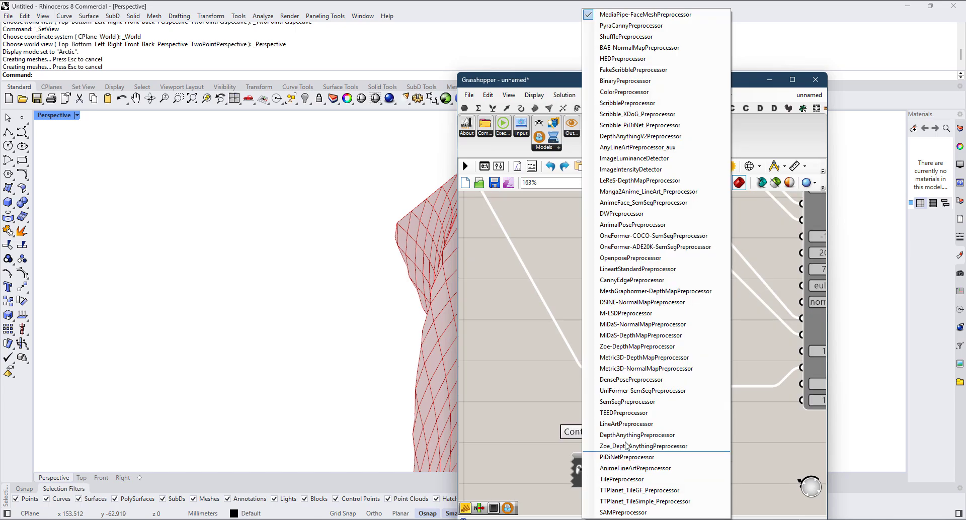
{"action": "left_click", "coordinate": [627, 437]}
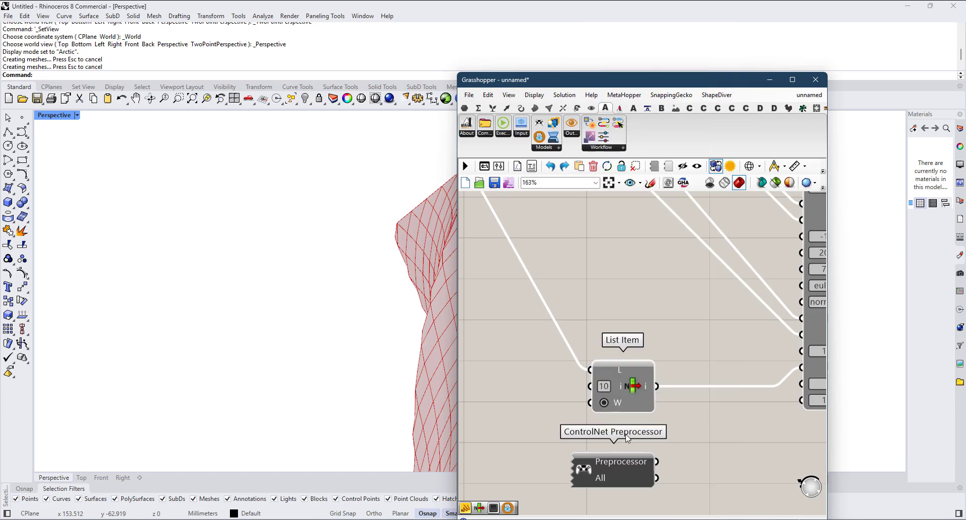
Step: Connect the copied ControlNet Preprocessor's Preprocessor output to the second CNPreproc input of the copied Workflow Parameters
{"action": "right_click_drag", "start_coordinate": [659, 472], "coordinate": [606, 460]}
{"action": "left_click_drag", "start_coordinate": [661, 404], "coordinate": [753, 379]}
{"action": "scroll", "coordinate": [684, 385], "scroll_direction": "down", "scroll_amount": 5}
{"action": "right_click_drag", "start_coordinate": [751, 364], "coordinate": [660, 391]}
{"action": "scroll", "coordinate": [660, 391], "scroll_direction": "up", "scroll_amount": 3}
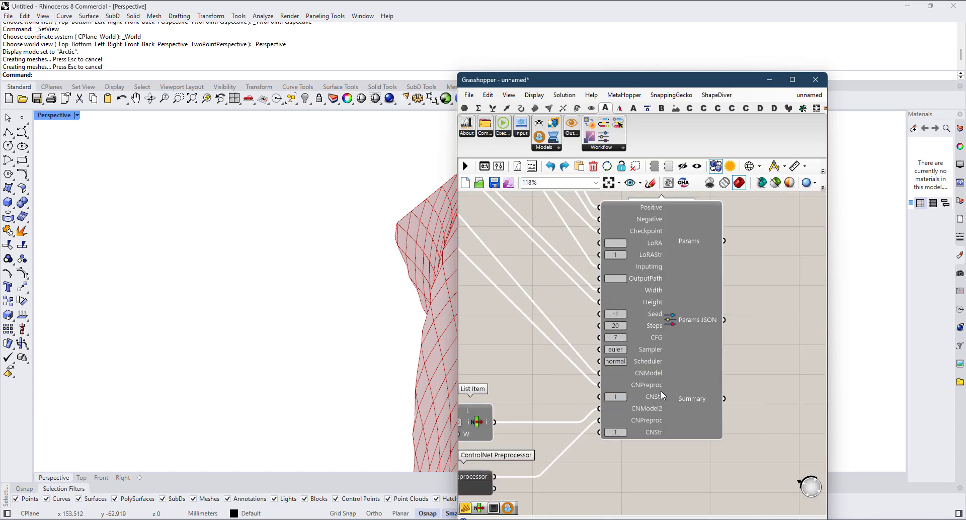
Step: Move the IP Adapter next to the copied Workflow Parameters and replace its Params wire with the copy's Params output
{"action": "scroll", "coordinate": [690, 395], "scroll_direction": "down", "scroll_amount": 3}
{"action": "right_click_drag", "start_coordinate": [778, 278], "coordinate": [679, 296]}
{"action": "scroll", "coordinate": [680, 299], "scroll_direction": "up", "scroll_amount": 2}
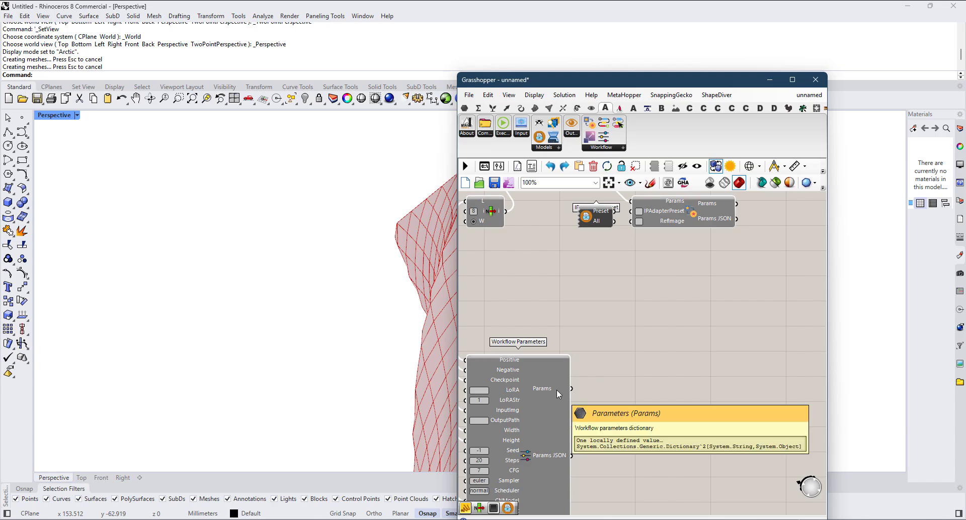
{"action": "scroll", "coordinate": [576, 382], "scroll_direction": "down", "scroll_amount": 2}
{"action": "right_click_drag", "start_coordinate": [611, 282], "coordinate": [608, 342]}
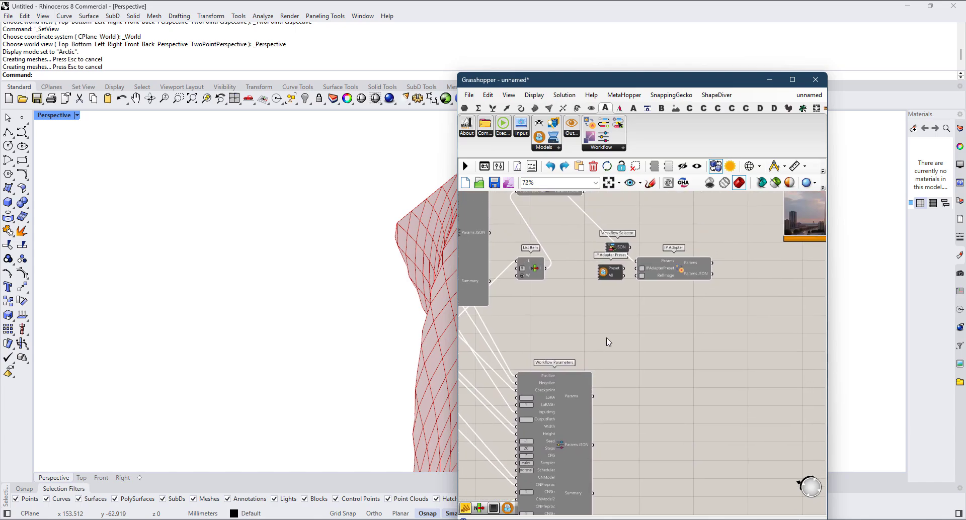
{"action": "left_click_drag", "start_coordinate": [674, 265], "coordinate": [687, 358]}
{"action": "scroll", "coordinate": [624, 398], "scroll_direction": "up", "scroll_amount": 2}
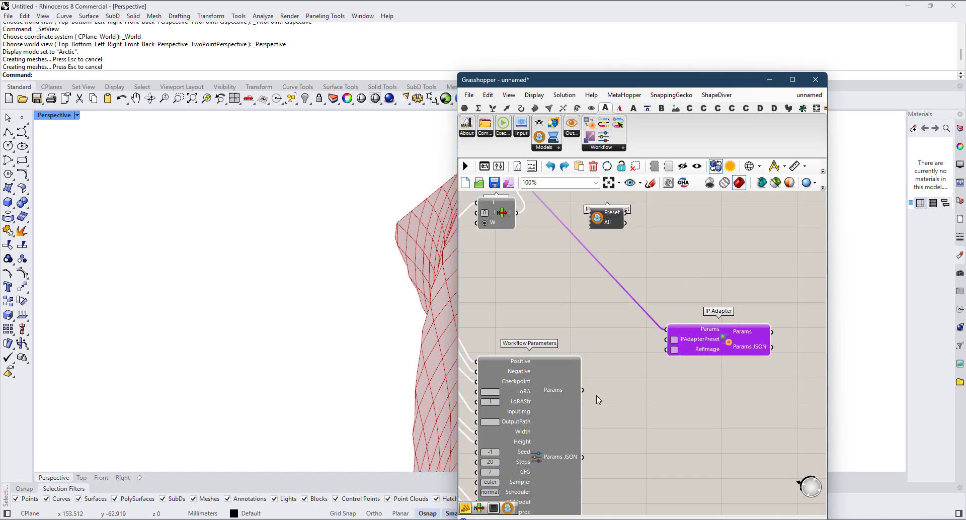
{"action": "left_click_drag", "start_coordinate": [584, 392], "coordinate": [668, 328]}
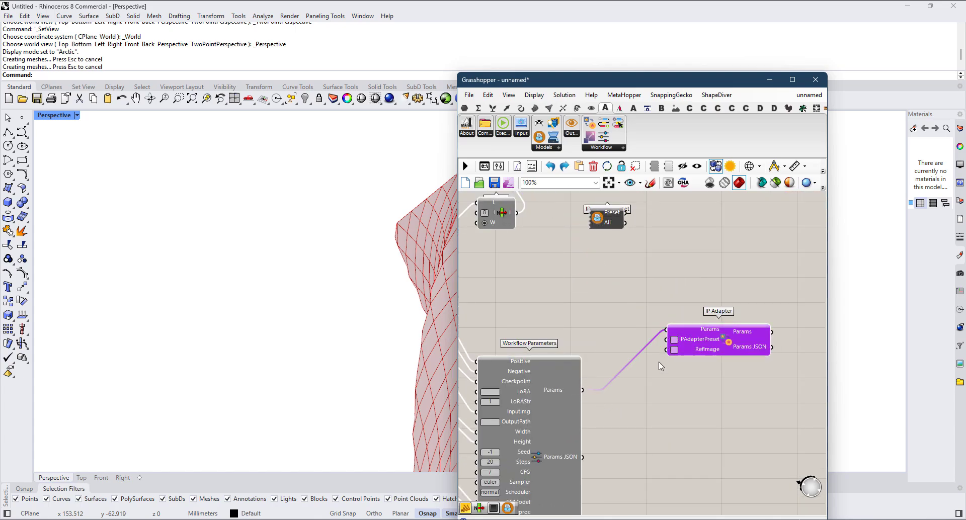
{"action": "right_click_drag", "start_coordinate": [658, 366], "coordinate": [683, 334]}
{"action": "scroll", "coordinate": [668, 379], "scroll_direction": "down", "scroll_amount": 2}
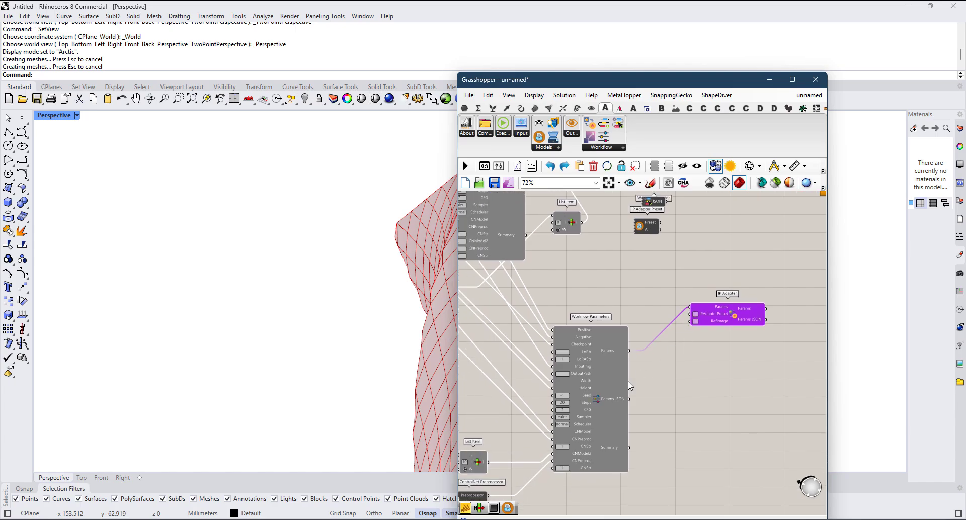
Step: Move the IP Adapter Preset beside the IP Adapter and connect its Preset output to the IPAdapterPreset input
{"action": "scroll", "coordinate": [601, 438], "scroll_direction": "up", "scroll_amount": 1}
{"action": "scroll", "coordinate": [583, 395], "scroll_direction": "up", "scroll_amount": 2}
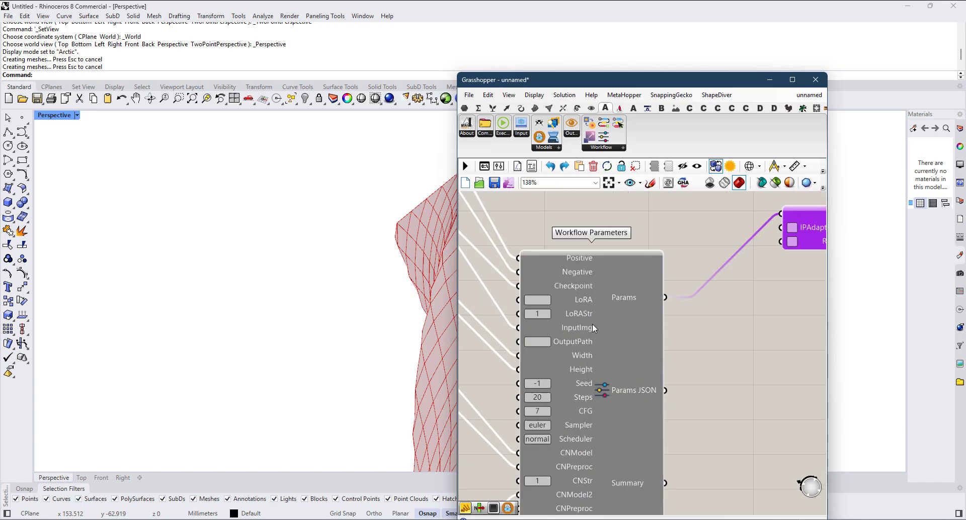
{"action": "right_click_drag", "start_coordinate": [738, 259], "coordinate": [657, 297]}
{"action": "scroll", "coordinate": [659, 294], "scroll_direction": "up", "scroll_amount": 2}
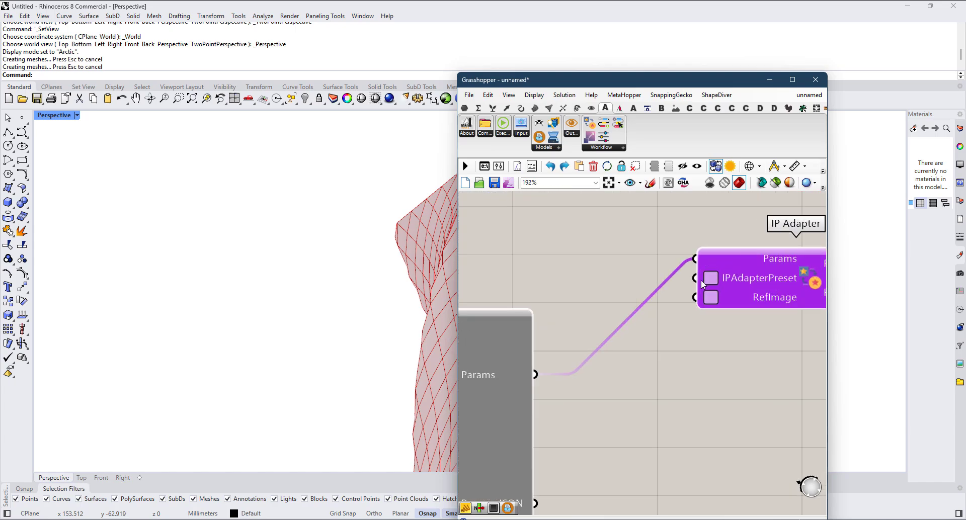
{"action": "scroll", "coordinate": [750, 295], "scroll_direction": "down", "scroll_amount": 4}
{"action": "right_click_drag", "start_coordinate": [725, 288], "coordinate": [703, 390]}
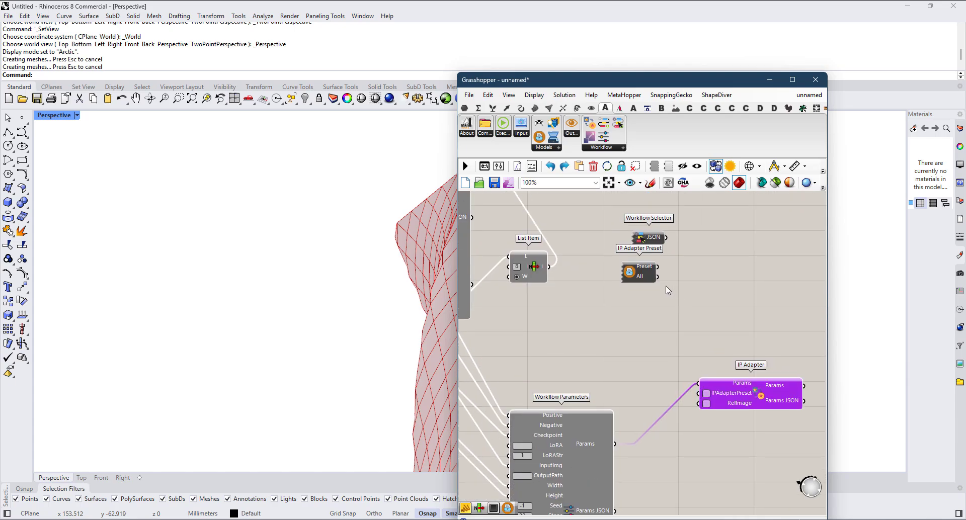
{"action": "left_click_drag", "start_coordinate": [645, 275], "coordinate": [725, 405]}
{"action": "scroll", "coordinate": [650, 383], "scroll_direction": "up", "scroll_amount": 3}
{"action": "right_click_drag", "start_coordinate": [748, 448], "coordinate": [691, 370]}
{"action": "scroll", "coordinate": [691, 370], "scroll_direction": "down", "scroll_amount": 2}
{"action": "left_click_drag", "start_coordinate": [761, 335], "coordinate": [810, 327]}
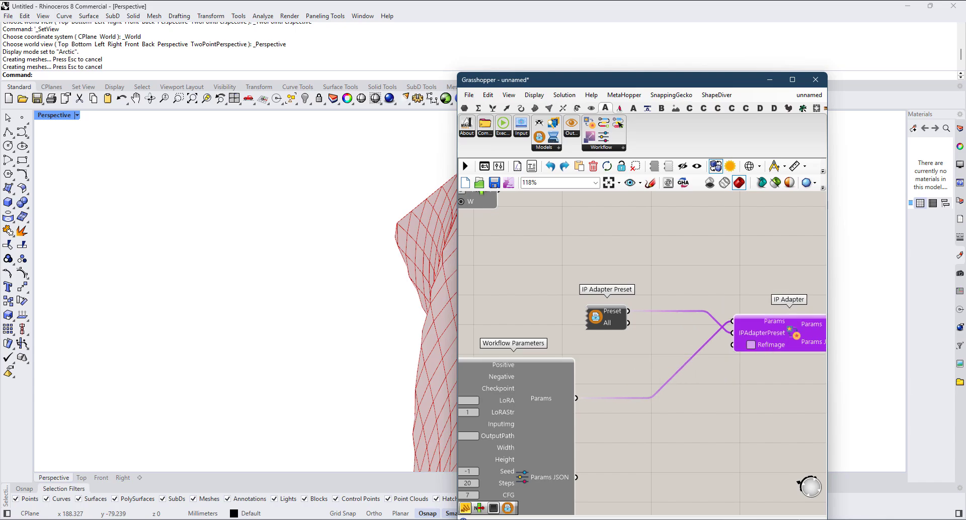
Step: Switch to Windows Photo Viewer to view the reference image architectural_sketches_colored-2-min.jpg
{"action": "key", "text": "alt+Tab"}
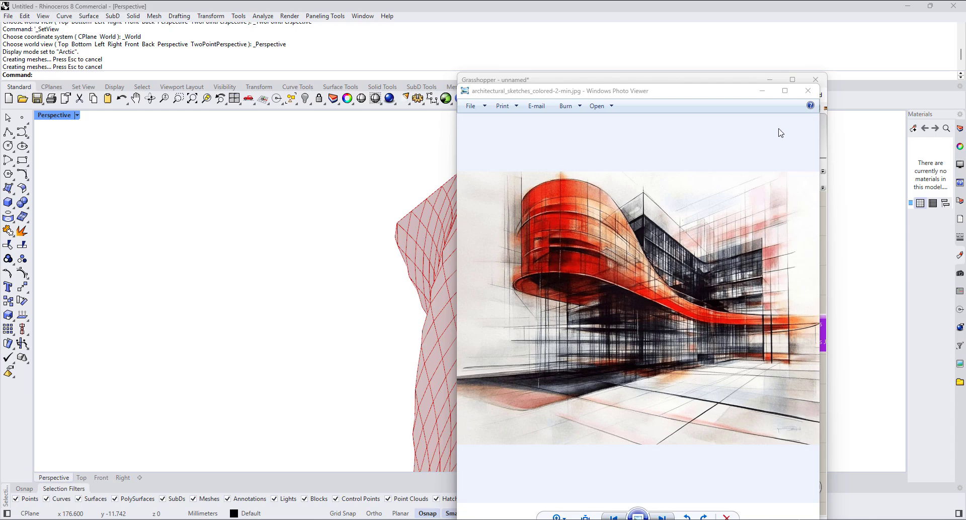
Step: Close the reference image viewer and add an empty Panel between the copied Workflow Parameters and the IP Adapter
{"action": "left_click", "coordinate": [805, 89]}
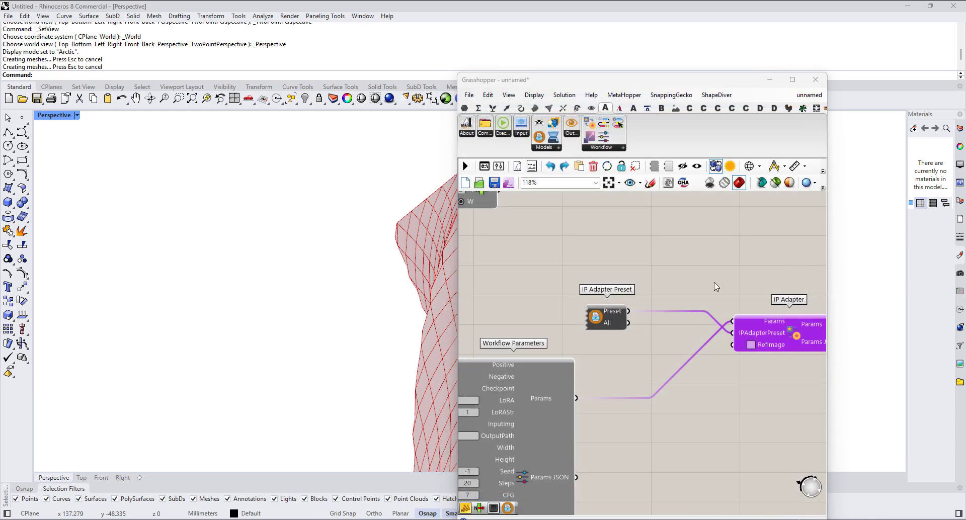
{"action": "right_click_drag", "start_coordinate": [715, 284], "coordinate": [710, 270]}
{"action": "double_click", "coordinate": [701, 405]}
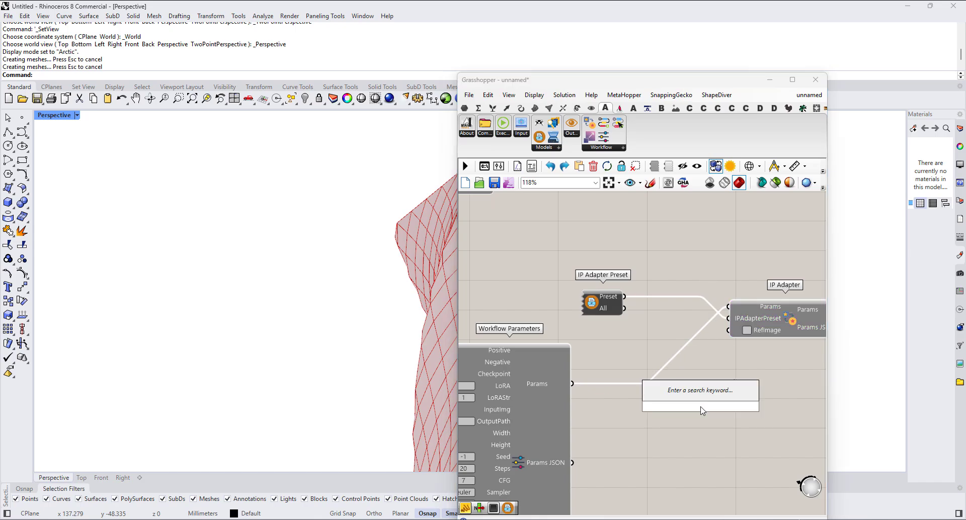
{"action": "type", "text": "pa"}
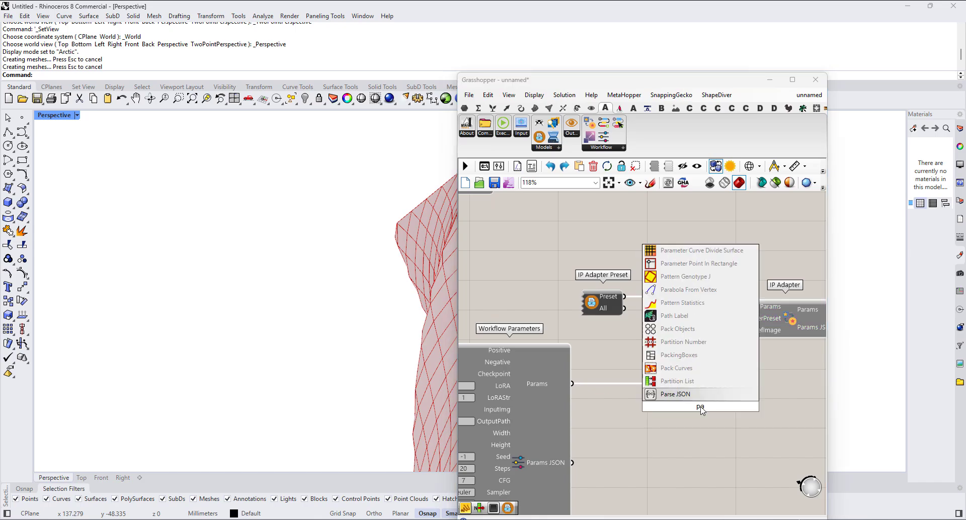
{"action": "type", "text": "nel"}
{"action": "key", "text": "Return"}
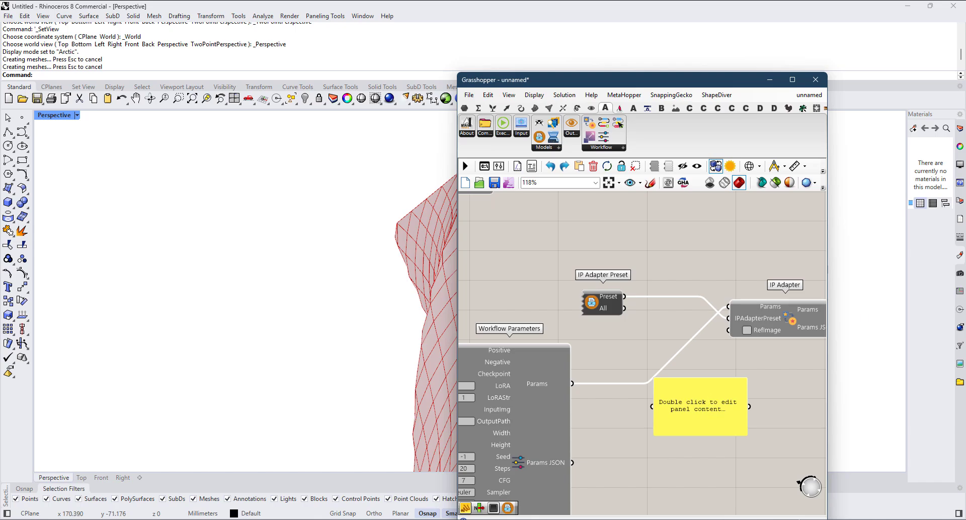
Step: Paste the file path of architectural_sketches_colored-2-min.jpg into the panel and connect it to the IP Adapter's RefImage input
{"action": "key", "text": "alt+Tab"}
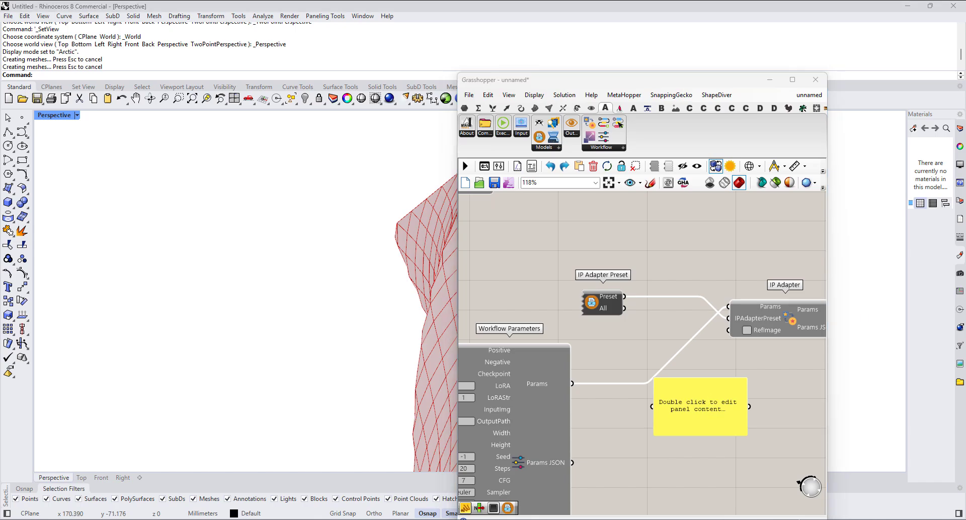
{"action": "double_click", "coordinate": [698, 422]}
{"action": "type", "text": "\"G:\\Running Projects\\00 - Teaching\\My Courses\\AI\\Stable Diffusion\\SD Resources\\architectural_sketches_colored-2-min.jpg\""}
{"action": "left_click", "coordinate": [766, 460]}
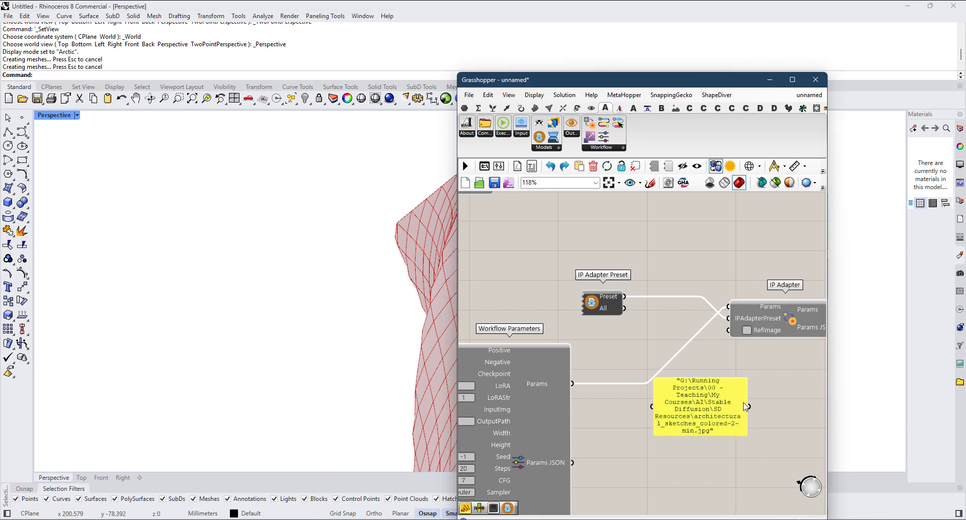
{"action": "left_click_drag", "start_coordinate": [748, 407], "coordinate": [729, 330]}
Step: Add another Panel beside the IP Adapter and connect the Params JSON output to it
{"action": "right_click_drag", "start_coordinate": [784, 338], "coordinate": [613, 357]}
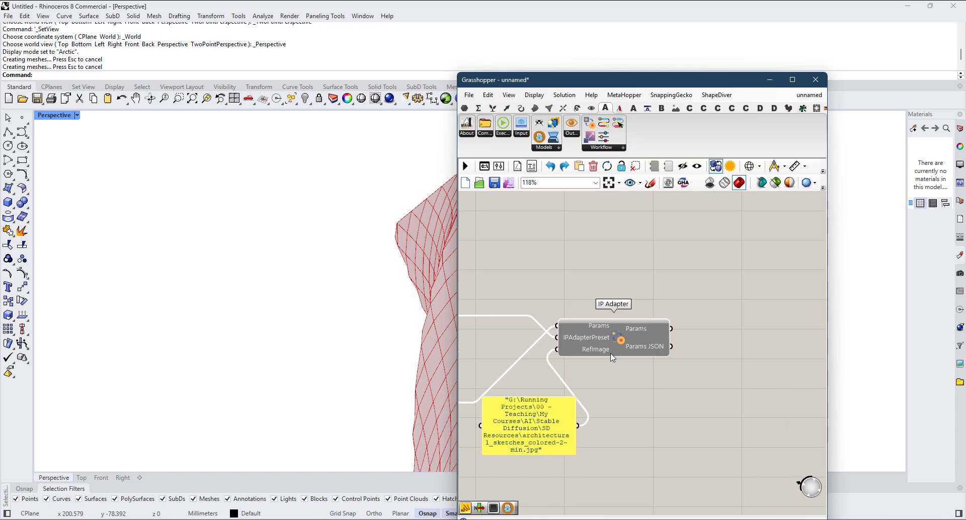
{"action": "left_click_drag", "start_coordinate": [612, 355], "coordinate": [662, 347]}
{"action": "scroll", "coordinate": [663, 347], "scroll_direction": "down", "scroll_amount": 3}
{"action": "scroll", "coordinate": [667, 347], "scroll_direction": "up", "scroll_amount": 2}
{"action": "mouse_move", "coordinate": [687, 346]}
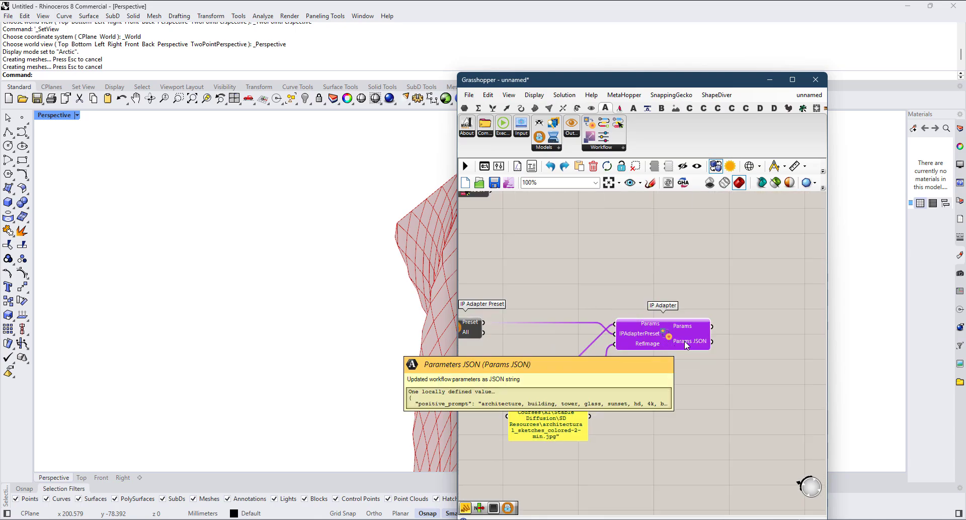
{"action": "right_click_drag", "start_coordinate": [746, 384], "coordinate": [654, 384]}
{"action": "double_click", "coordinate": [655, 381]}
{"action": "type", "text": "Panel"}
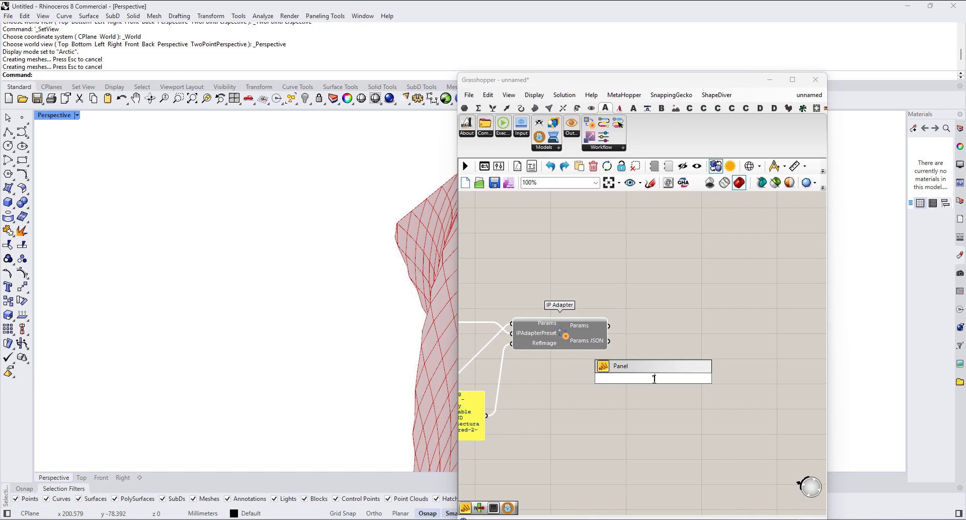
{"action": "key", "text": "Return"}
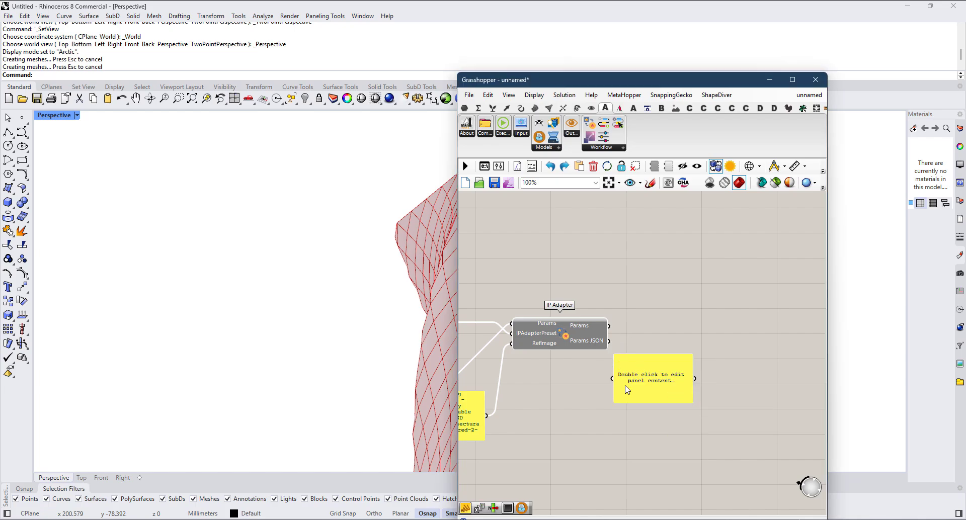
{"action": "left_click_drag", "start_coordinate": [612, 379], "coordinate": [608, 341]}
Step: Enlarge the Params JSON panel and examine the ControlNet, IP Adapter preset and reference image entries
{"action": "right_click_drag", "start_coordinate": [709, 421], "coordinate": [647, 321]}
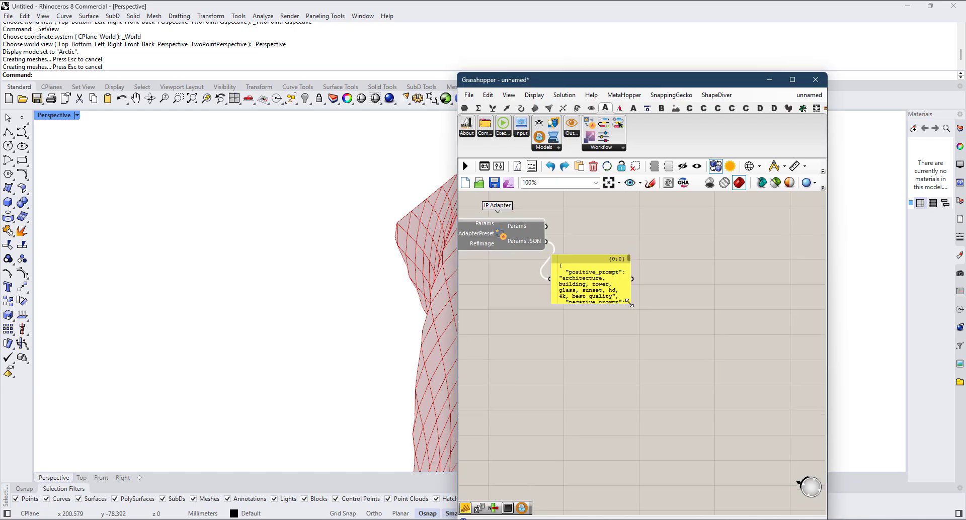
{"action": "left_click_drag", "start_coordinate": [630, 304], "coordinate": [808, 498]}
{"action": "scroll", "coordinate": [574, 397], "scroll_direction": "up", "scroll_amount": 3}
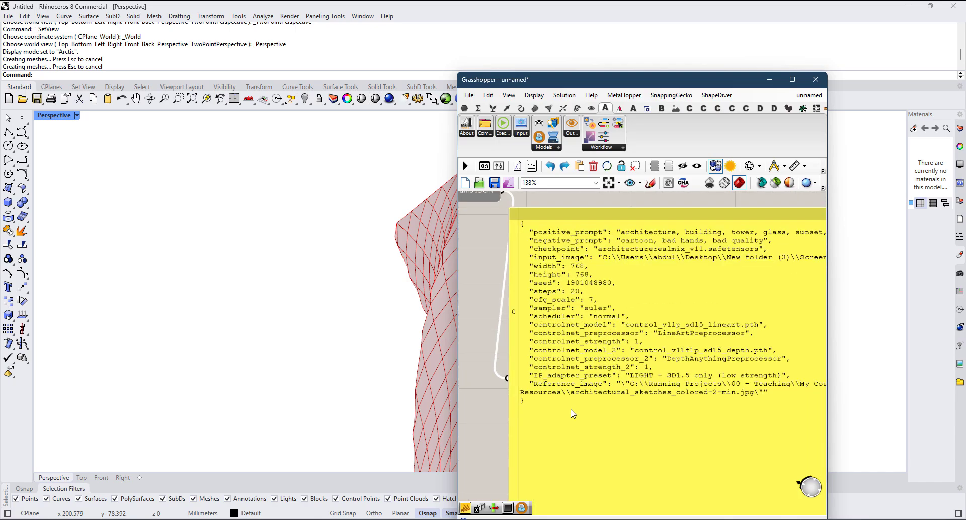
{"action": "scroll", "coordinate": [572, 414], "scroll_direction": "up", "scroll_amount": 3}
{"action": "scroll", "coordinate": [618, 378], "scroll_direction": "down", "scroll_amount": 3}
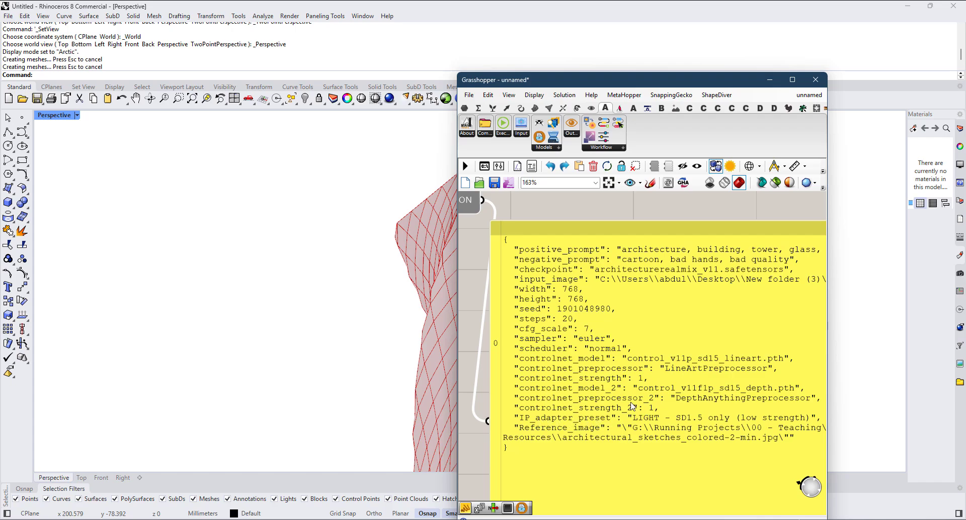
{"action": "scroll", "coordinate": [637, 411], "scroll_direction": "down", "scroll_amount": 2}
Step: Delete the enlarged panel attached to the IP Adapter's Params JSON output
{"action": "left_click", "coordinate": [650, 424]}
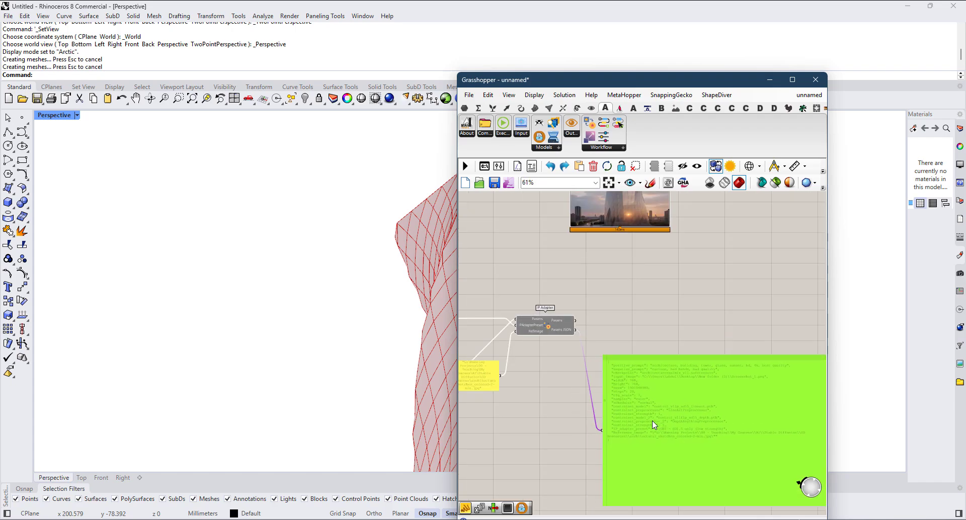
{"action": "scroll", "coordinate": [650, 424], "scroll_direction": "down", "scroll_amount": 2}
{"action": "scroll", "coordinate": [649, 426], "scroll_direction": "down", "scroll_amount": 3}
{"action": "right_click_drag", "start_coordinate": [600, 344], "coordinate": [668, 390]}
{"action": "key", "text": "Delete"}
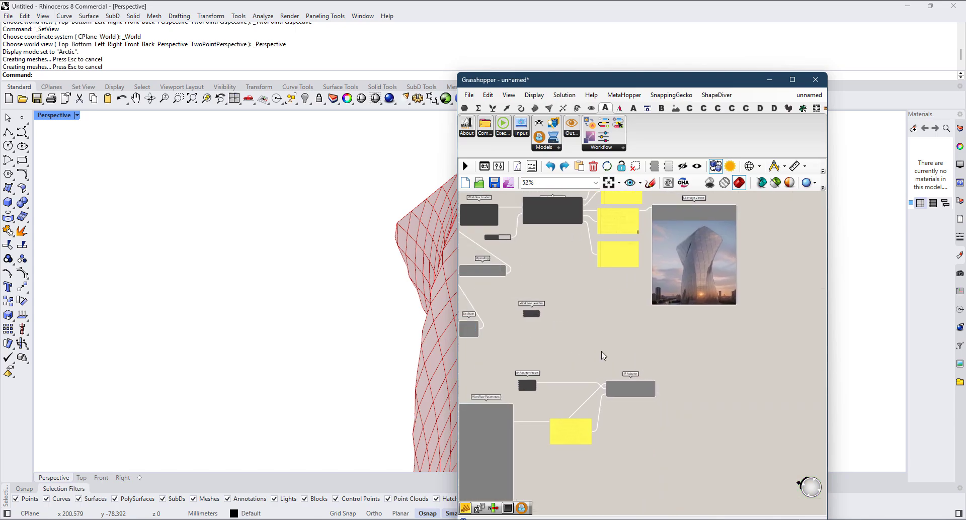
Step: Copy the Workflow Loader from the first workflow and place the copy beside the IP Adapter
{"action": "right_click_drag", "start_coordinate": [632, 339], "coordinate": [774, 356]}
{"action": "scroll", "coordinate": [662, 322], "scroll_direction": "up", "scroll_amount": 1}
{"action": "scroll", "coordinate": [634, 303], "scroll_direction": "up", "scroll_amount": 2}
{"action": "right_click_drag", "start_coordinate": [615, 269], "coordinate": [613, 277]}
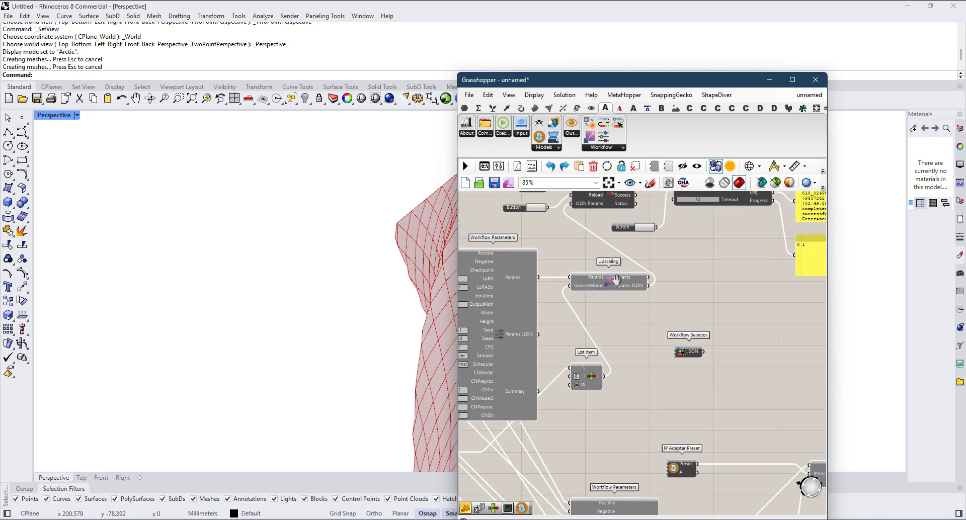
{"action": "right_click_drag", "start_coordinate": [614, 217], "coordinate": [597, 280]}
{"action": "left_click", "coordinate": [594, 253]}
{"action": "left_click_drag", "start_coordinate": [595, 257], "coordinate": [717, 394], "text": "alt"}
{"action": "scroll", "coordinate": [571, 272], "scroll_direction": "down", "scroll_amount": 5}
{"action": "scroll", "coordinate": [715, 393], "scroll_direction": "up", "scroll_amount": 2}
{"action": "right_click", "coordinate": [715, 392]}
{"action": "scroll", "coordinate": [700, 414], "scroll_direction": "up", "scroll_amount": 4}
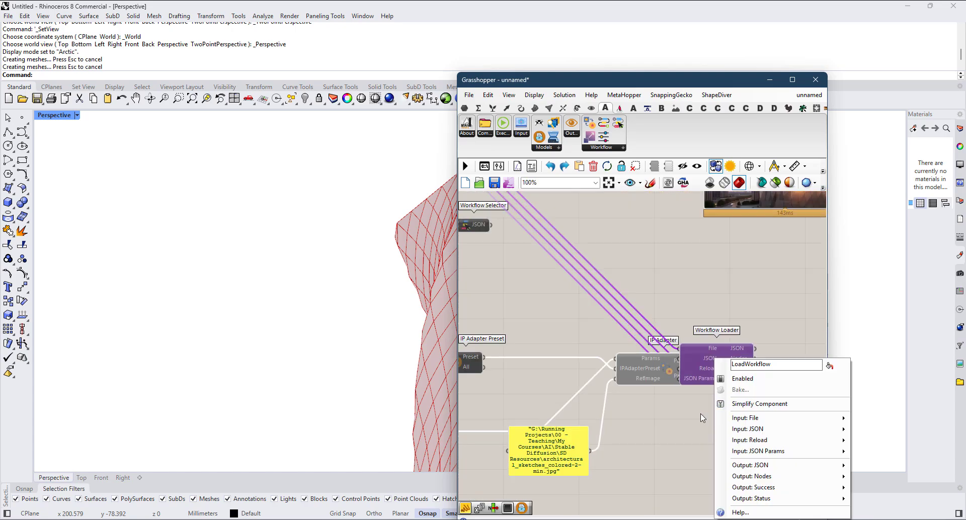
{"action": "left_click", "coordinate": [701, 414]}
{"action": "right_click_drag", "start_coordinate": [701, 414], "coordinate": [651, 423]}
{"action": "left_click_drag", "start_coordinate": [685, 363], "coordinate": [734, 364]}
Step: Connect the IP Adapter's Params JSON output to the JSON Params input of the copied Workflow Loader
{"action": "scroll", "coordinate": [703, 387], "scroll_direction": "up", "scroll_amount": 3}
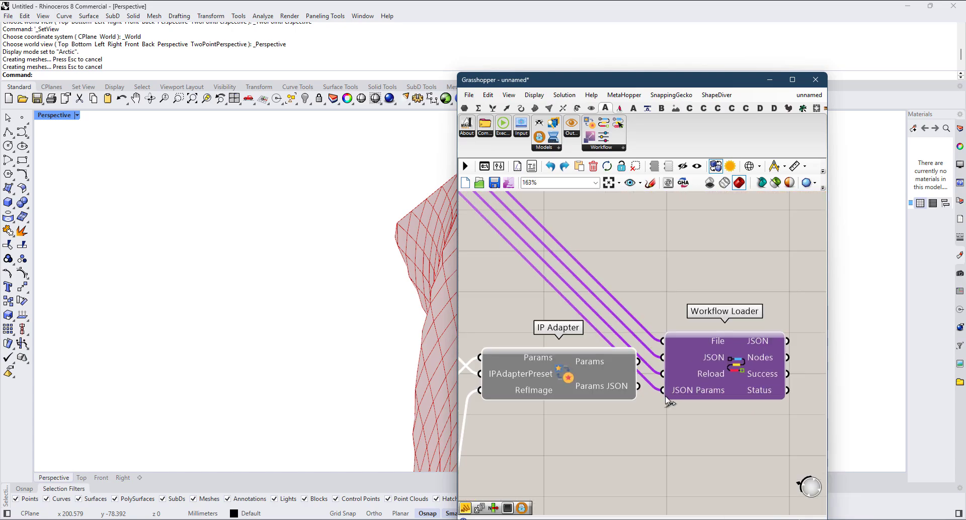
{"action": "left_click_drag", "start_coordinate": [638, 386], "coordinate": [662, 390]}
{"action": "scroll", "coordinate": [747, 371], "scroll_direction": "down", "scroll_amount": 3}
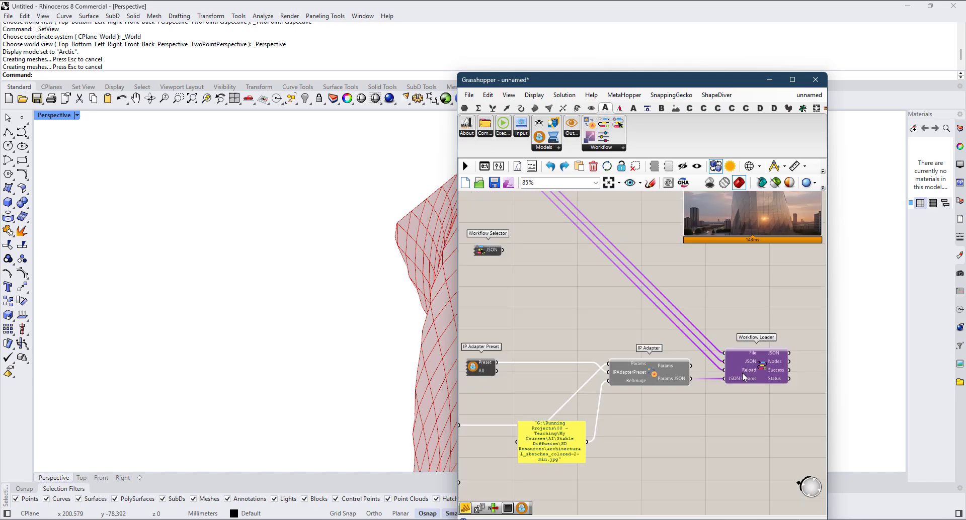
Step: Move the Workflow Selector with the IP Adapter option above the IP Adapter and connect its JSON output to the copied Workflow Loader's JSON input
{"action": "right_click_drag", "start_coordinate": [741, 382], "coordinate": [789, 405]}
{"action": "left_click_drag", "start_coordinate": [536, 274], "coordinate": [720, 364]}
{"action": "scroll", "coordinate": [720, 364], "scroll_direction": "up", "scroll_amount": 2}
{"action": "right_click", "coordinate": [722, 363]}
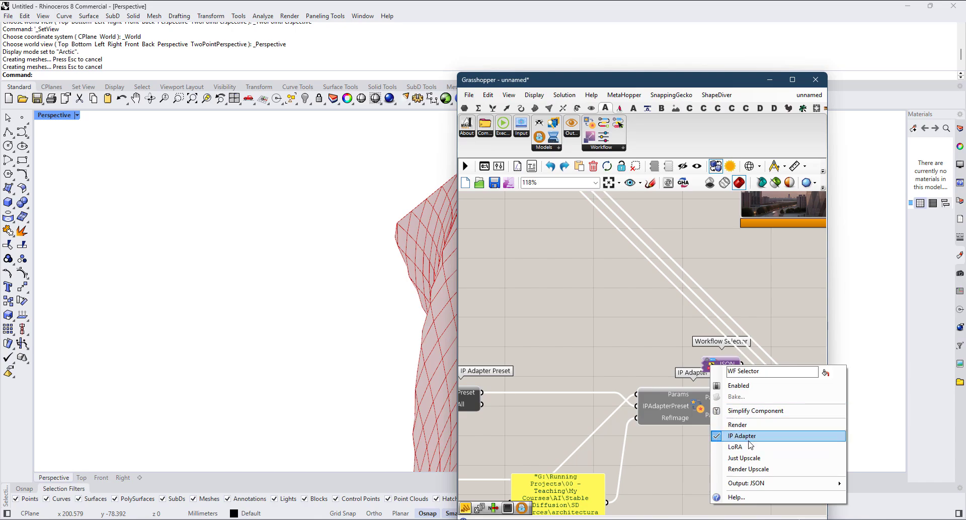
{"action": "left_click", "coordinate": [640, 307]}
{"action": "right_click_drag", "start_coordinate": [774, 380], "coordinate": [629, 335]}
{"action": "scroll", "coordinate": [629, 335], "scroll_direction": "up", "scroll_amount": 2}
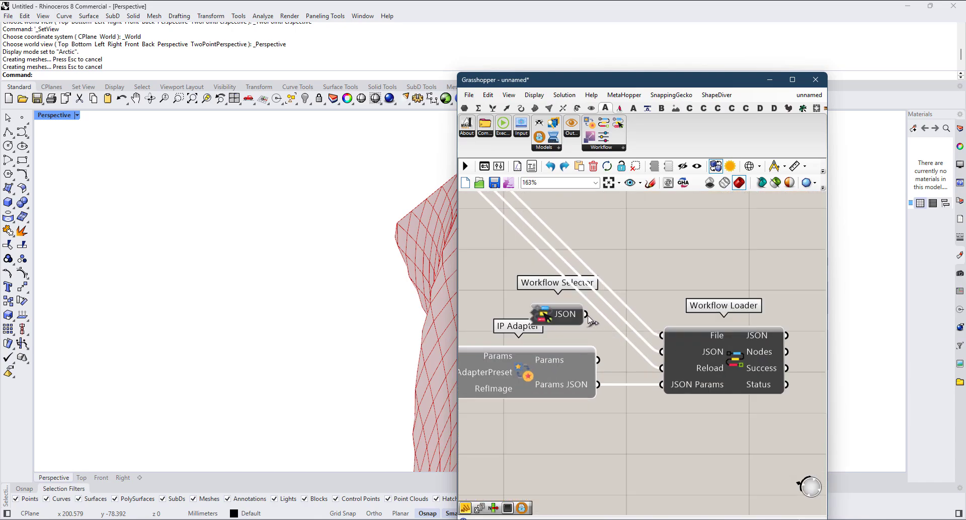
{"action": "left_click_drag", "start_coordinate": [587, 315], "coordinate": [667, 360]}
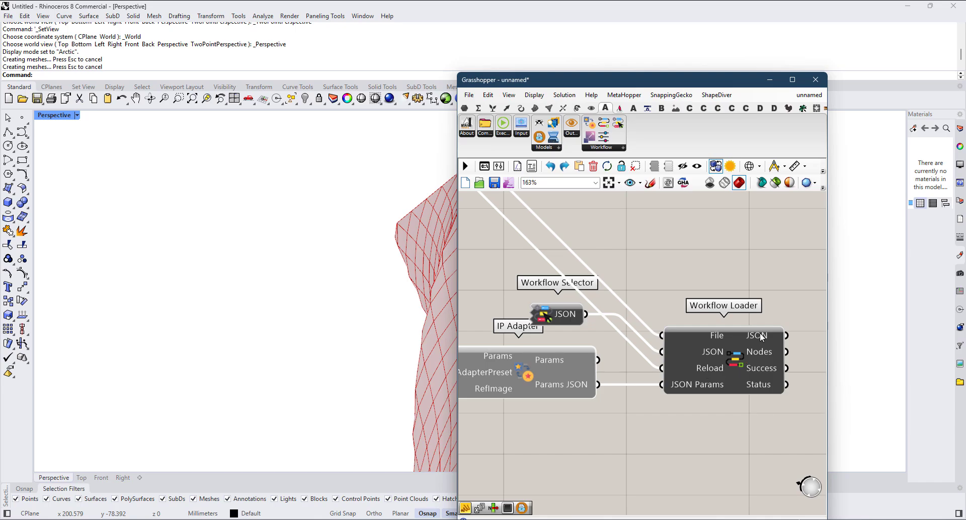
Step: Add a Panel beside the copied Workflow Loader and connect the loader's JSON output to it
{"action": "right_click_drag", "start_coordinate": [759, 333], "coordinate": [622, 320]}
{"action": "scroll", "coordinate": [624, 319], "scroll_direction": "down", "scroll_amount": 3}
{"action": "double_click", "coordinate": [710, 337]}
{"action": "type", "text": "\""}
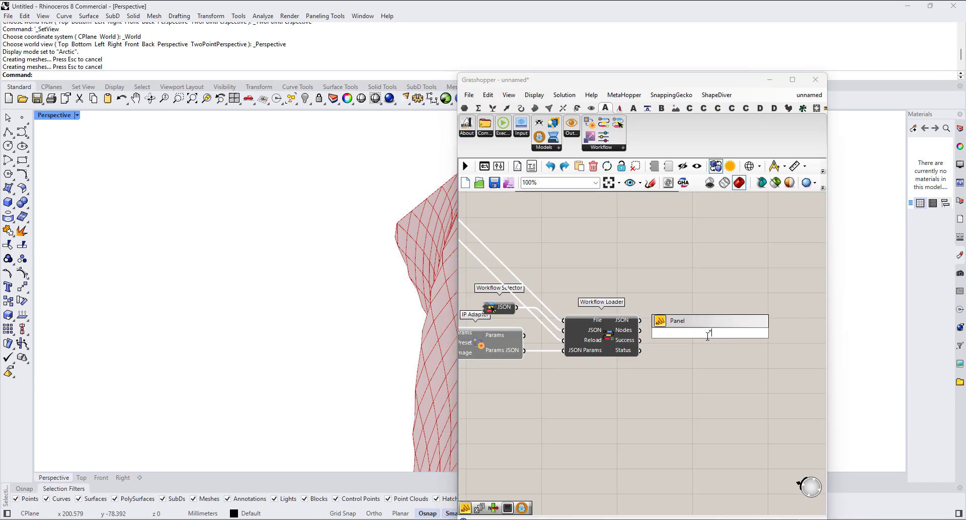
{"action": "key", "text": "Return"}
{"action": "left_click_drag", "start_coordinate": [639, 320], "coordinate": [669, 333]}
{"action": "right_click_drag", "start_coordinate": [717, 354], "coordinate": [662, 317]}
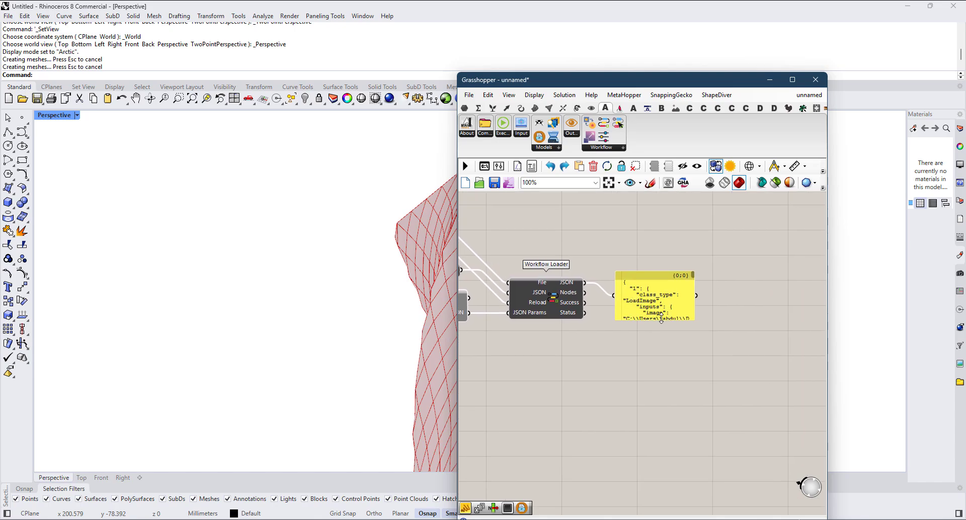
Step: Switch the panel's source to the Workflow Loader's Nodes output, enlarge the panel and examine the list of workflow nodes
{"action": "left_click_drag", "start_coordinate": [585, 292], "coordinate": [629, 308]}
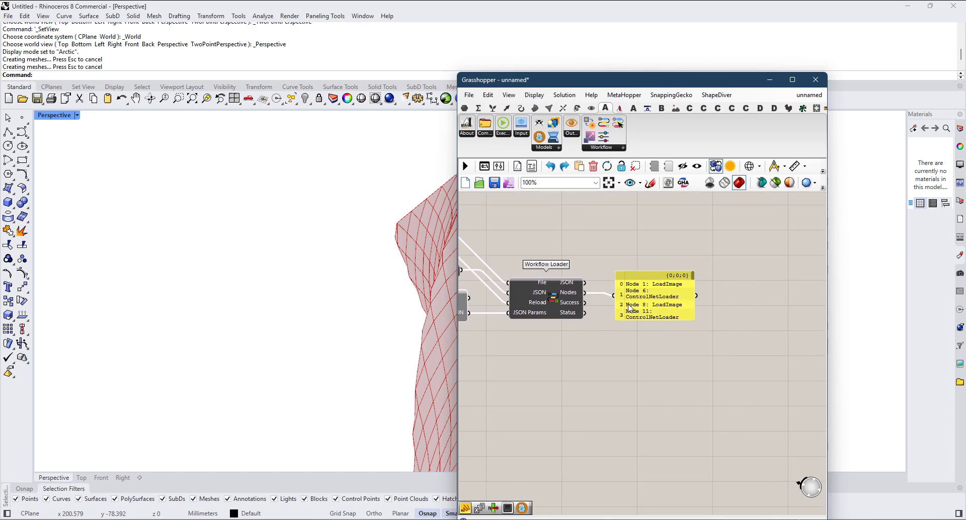
{"action": "left_click_drag", "start_coordinate": [694, 325], "coordinate": [886, 425]}
{"action": "scroll", "coordinate": [624, 354], "scroll_direction": "up", "scroll_amount": 3}
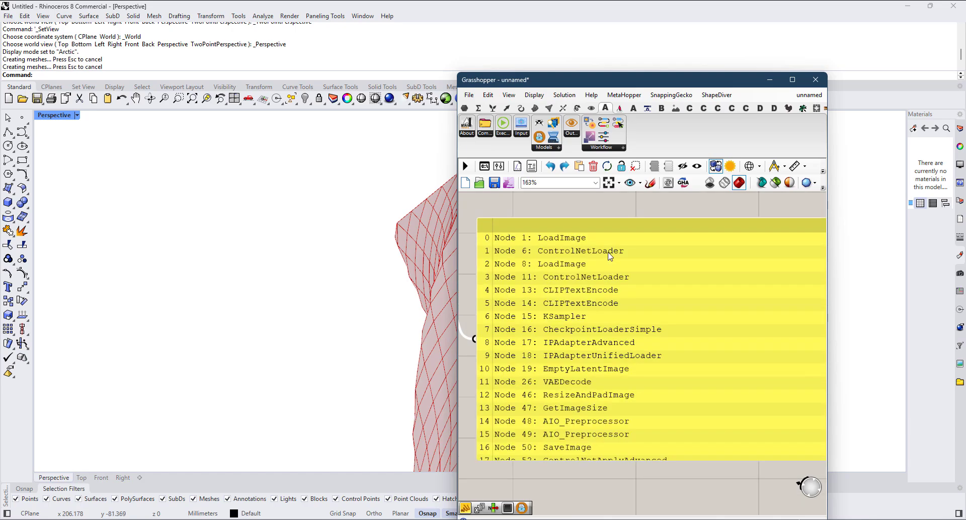
{"action": "scroll", "coordinate": [609, 338], "scroll_direction": "down", "scroll_amount": 3}
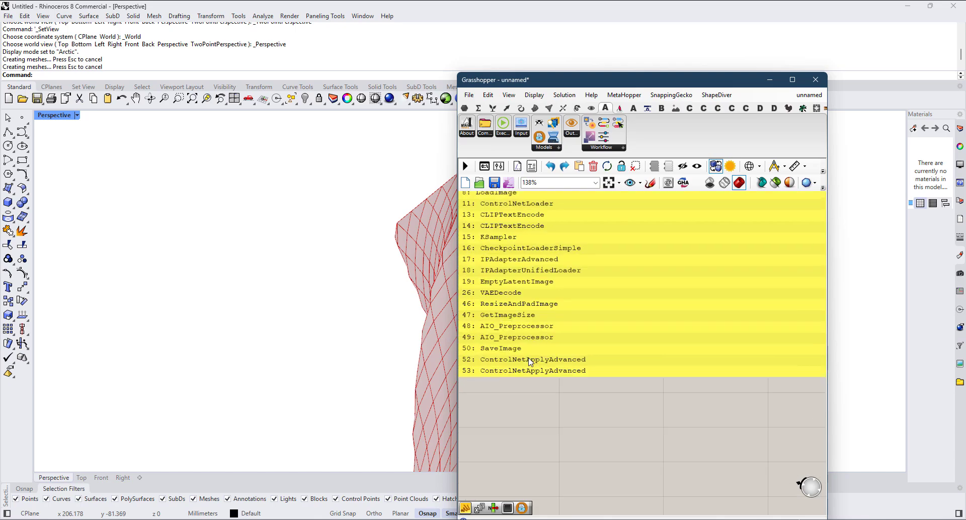
{"action": "scroll", "coordinate": [591, 360], "scroll_direction": "up", "scroll_amount": 3}
{"action": "right_click_drag", "start_coordinate": [574, 323], "coordinate": [582, 341]}
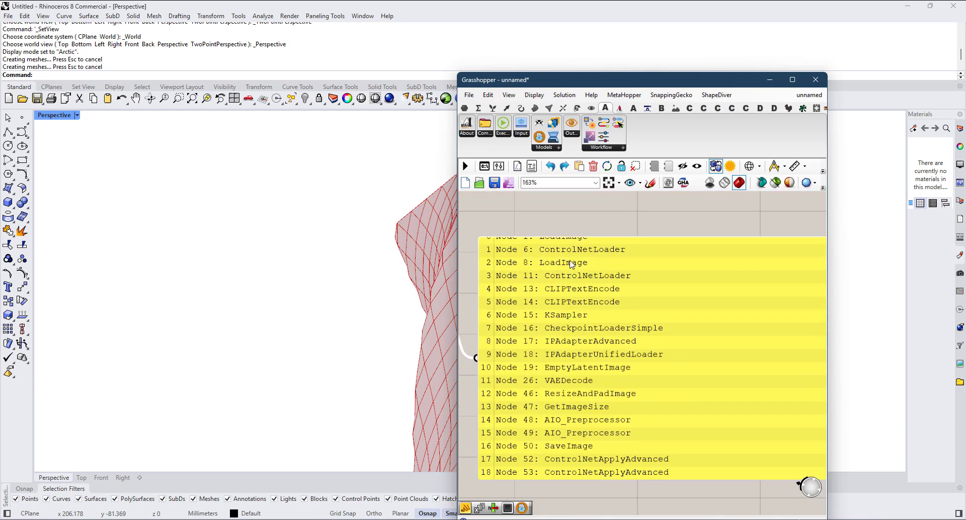
{"action": "scroll", "coordinate": [571, 264], "scroll_direction": "down", "scroll_amount": 1}
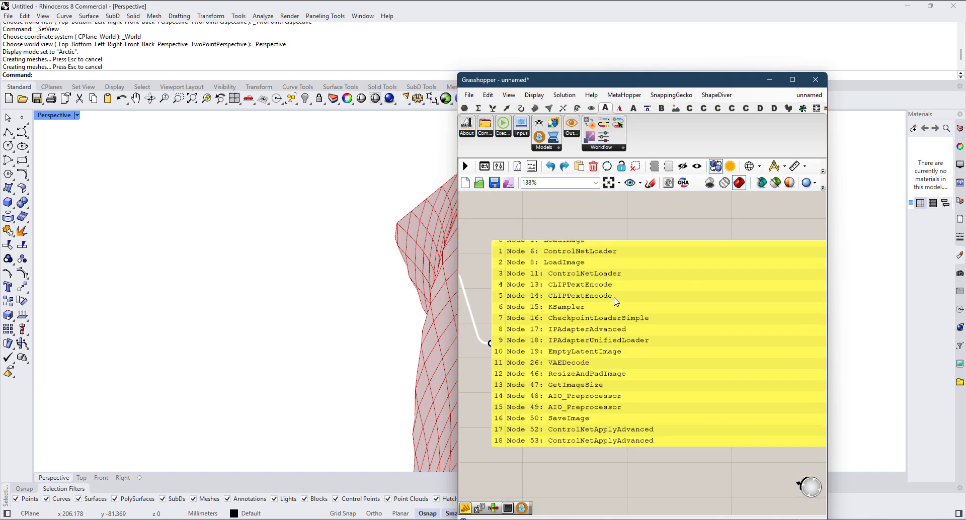
{"action": "right_click_drag", "start_coordinate": [614, 298], "coordinate": [563, 349]}
{"action": "scroll", "coordinate": [663, 372], "scroll_direction": "down", "scroll_amount": 2}
{"action": "right_click_drag", "start_coordinate": [631, 374], "coordinate": [589, 380]}
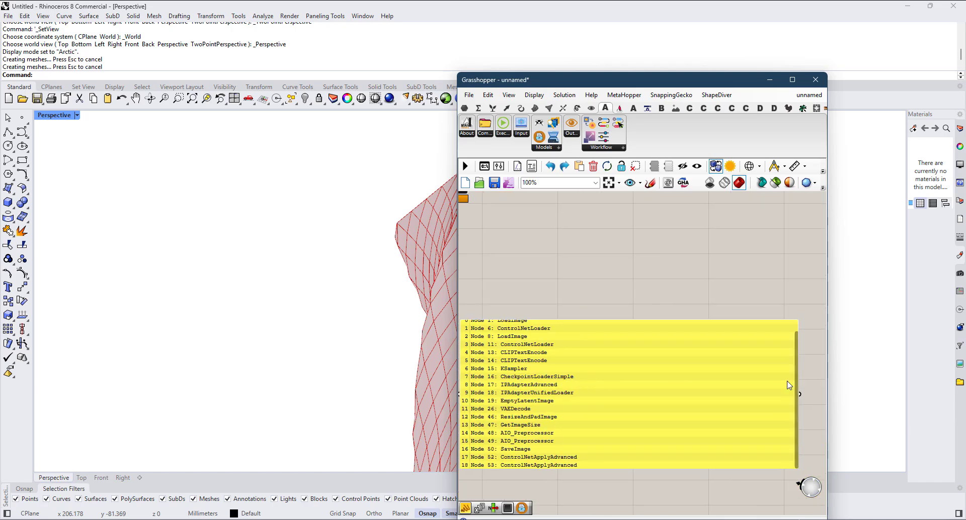
{"action": "left_click_drag", "start_coordinate": [797, 373], "coordinate": [800, 348]}
Step: Reconnect the panel to the copied Workflow Loader's JSON output and enlarge it further to examine the generated workflow JSON
{"action": "right_click_drag", "start_coordinate": [672, 364], "coordinate": [841, 314]}
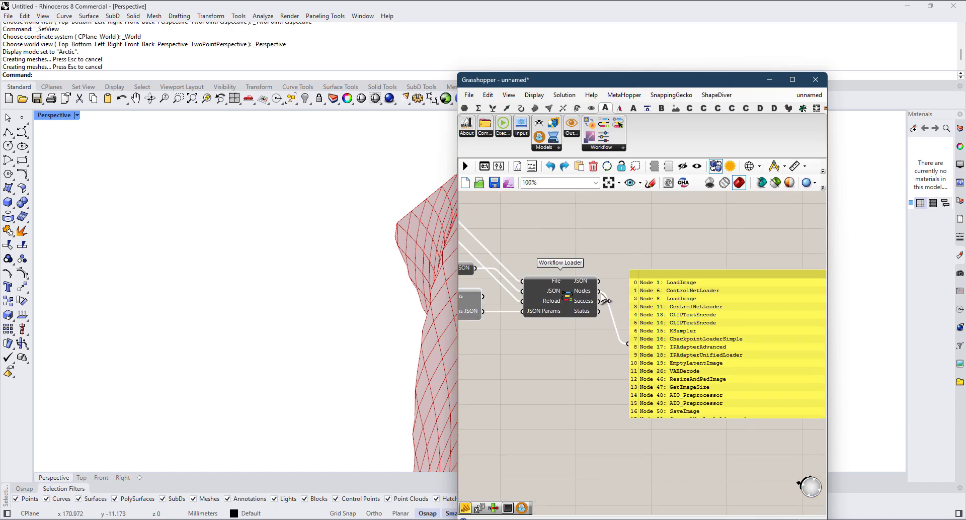
{"action": "left_click_drag", "start_coordinate": [599, 283], "coordinate": [637, 343]}
{"action": "right_click_drag", "start_coordinate": [746, 354], "coordinate": [577, 309]}
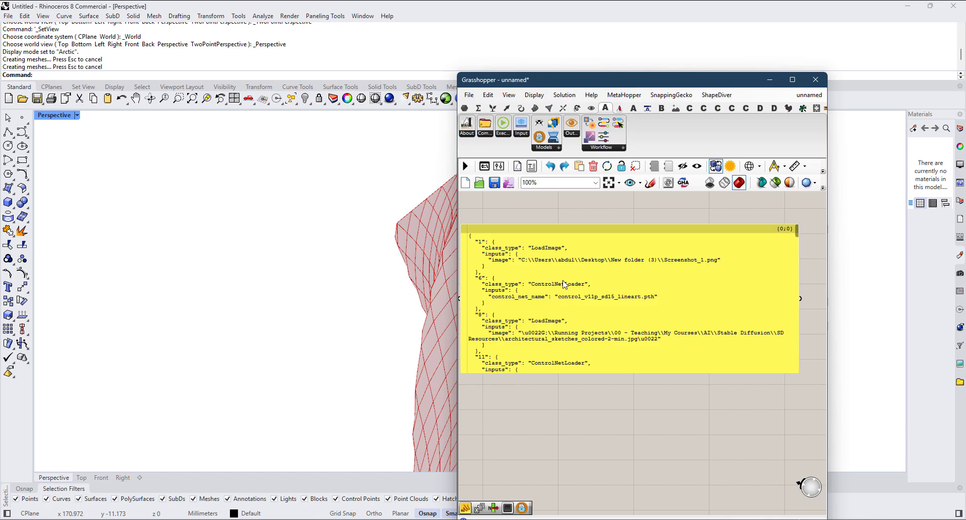
{"action": "scroll", "coordinate": [564, 284], "scroll_direction": "up", "scroll_amount": 1}
{"action": "scroll", "coordinate": [708, 259], "scroll_direction": "down", "scroll_amount": 1}
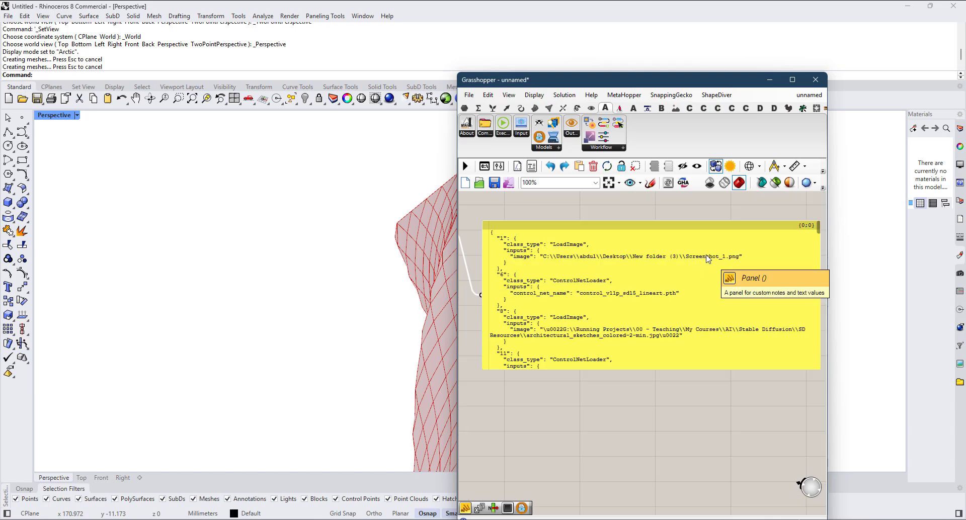
{"action": "scroll", "coordinate": [763, 349], "scroll_direction": "up", "scroll_amount": 1}
{"action": "scroll", "coordinate": [602, 348], "scroll_direction": "down", "scroll_amount": 2}
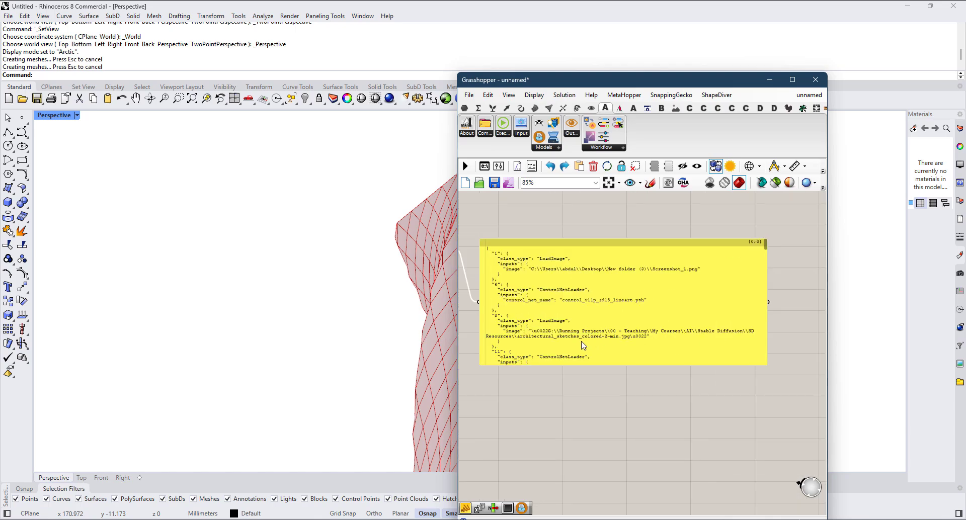
{"action": "left_click_drag", "start_coordinate": [765, 365], "coordinate": [826, 434]}
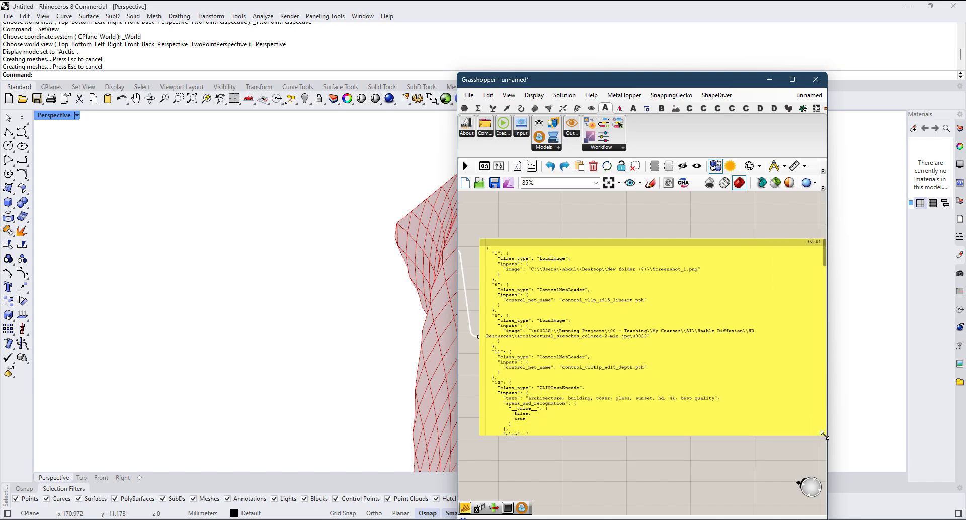
Step: Read through the workflow JSON in the panel, examining its image, ControlNet, prompt, IP Adapter and preprocessor entries
{"action": "right_click_drag", "start_coordinate": [548, 377], "coordinate": [709, 336]}
{"action": "right_click_drag", "start_coordinate": [578, 330], "coordinate": [691, 367]}
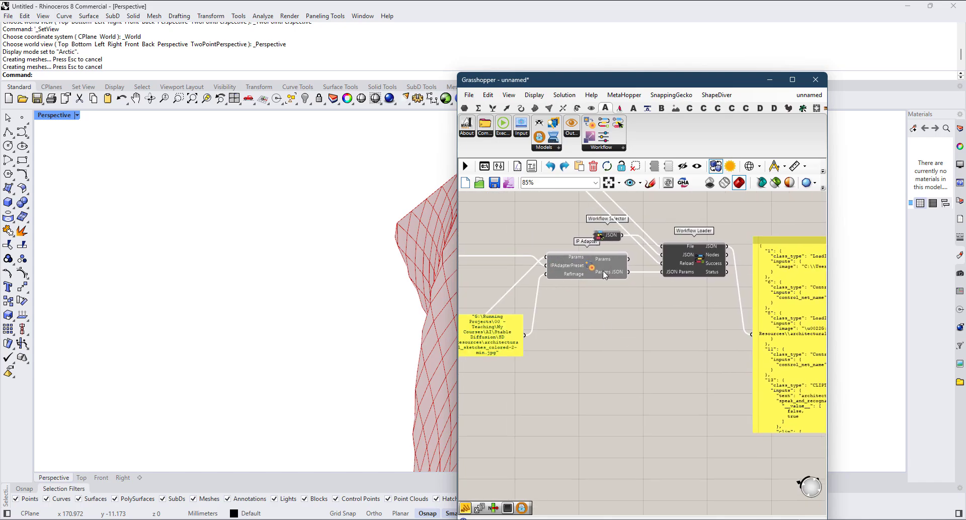
{"action": "right_click_drag", "start_coordinate": [665, 286], "coordinate": [545, 295]}
{"action": "right_click_drag", "start_coordinate": [739, 383], "coordinate": [606, 369]}
{"action": "scroll", "coordinate": [711, 369], "scroll_direction": "up", "scroll_amount": 1}
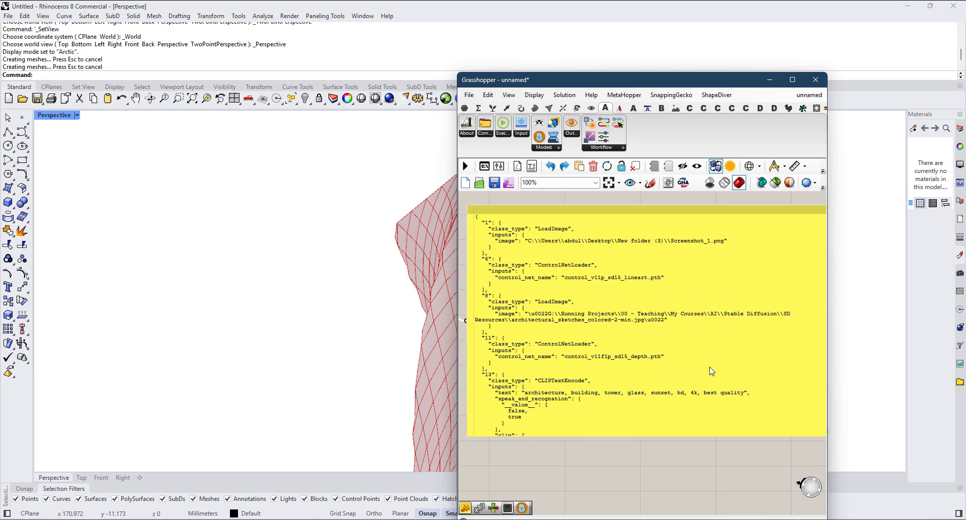
{"action": "scroll", "coordinate": [712, 369], "scroll_direction": "down", "scroll_amount": 1}
{"action": "right_click_drag", "start_coordinate": [728, 360], "coordinate": [693, 349]}
{"action": "scroll", "coordinate": [805, 251], "scroll_direction": "down", "scroll_amount": 9}
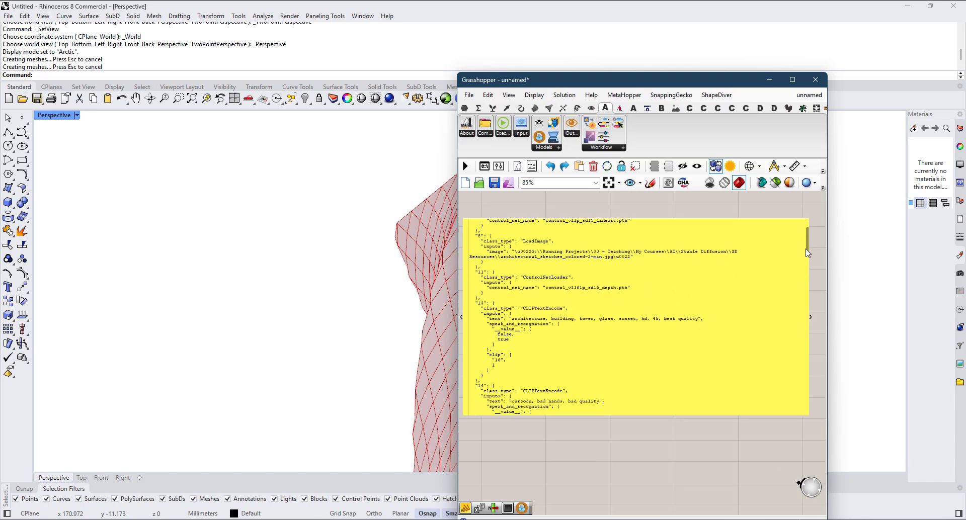
{"action": "scroll", "coordinate": [801, 270], "scroll_direction": "down", "scroll_amount": 5}
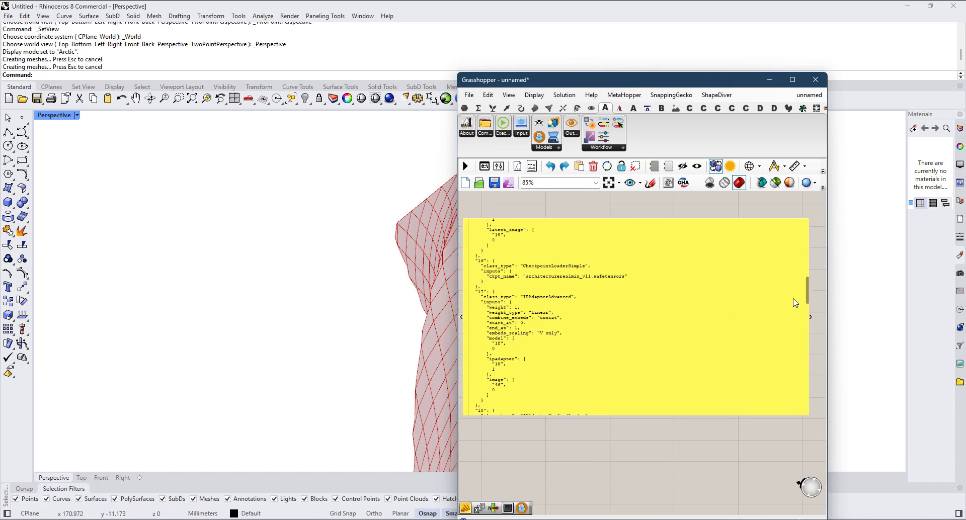
{"action": "scroll", "coordinate": [795, 304], "scroll_direction": "down", "scroll_amount": 2}
{"action": "scroll", "coordinate": [795, 308], "scroll_direction": "down", "scroll_amount": 3}
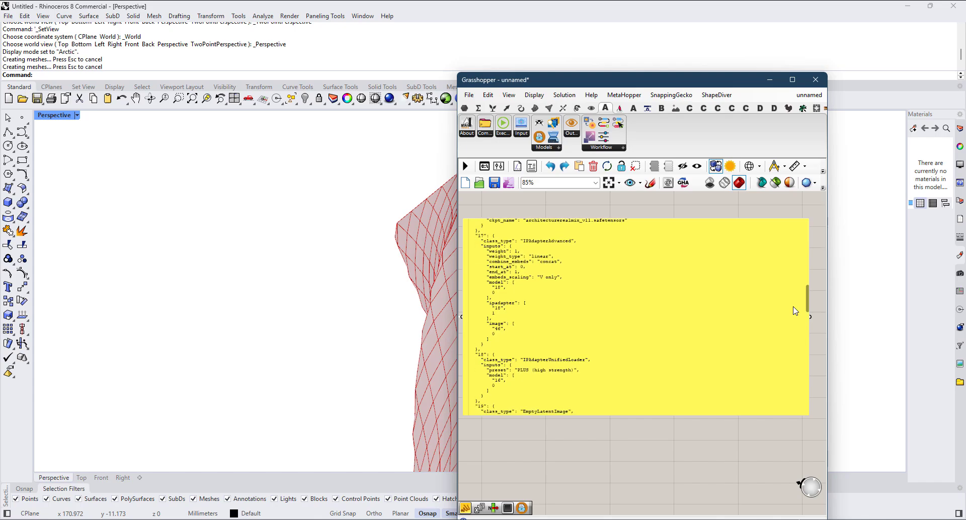
{"action": "scroll", "coordinate": [794, 314], "scroll_direction": "down", "scroll_amount": 4}
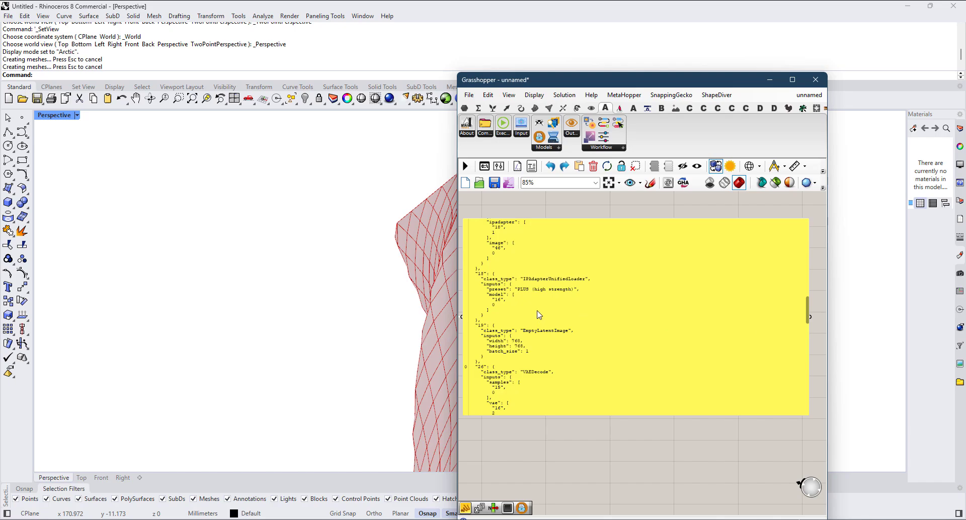
{"action": "left_click_drag", "start_coordinate": [805, 313], "coordinate": [802, 364]}
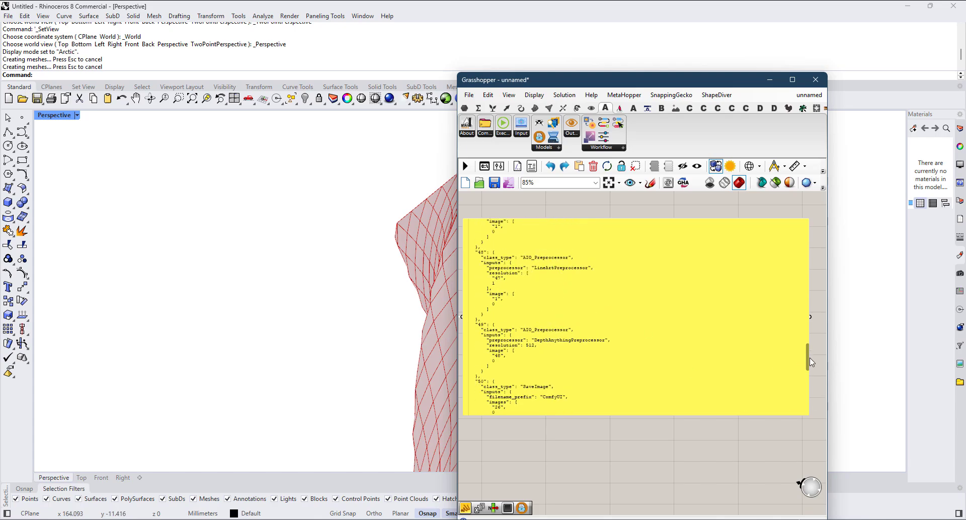
{"action": "left_click_drag", "start_coordinate": [808, 358], "coordinate": [796, 236]}
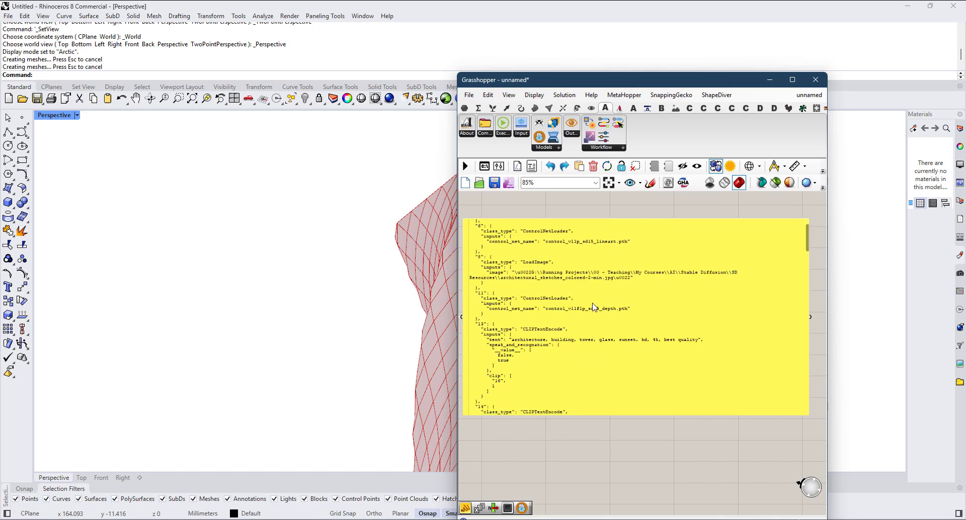
Step: Review the strength options offered by the IP Adapter Preset: LIGHT - SD1.5 only, STANDARD and PLUS
{"action": "scroll", "coordinate": [697, 392], "scroll_direction": "down", "scroll_amount": 3}
{"action": "right_click_drag", "start_coordinate": [637, 433], "coordinate": [694, 425]}
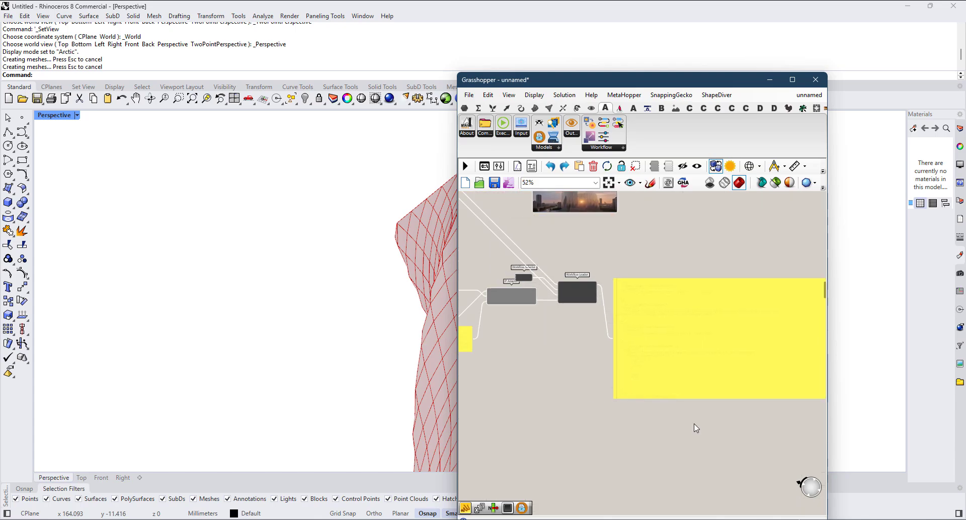
{"action": "right_click_drag", "start_coordinate": [490, 340], "coordinate": [612, 337]}
{"action": "scroll", "coordinate": [569, 335], "scroll_direction": "up", "scroll_amount": 3}
{"action": "left_click", "coordinate": [496, 301]}
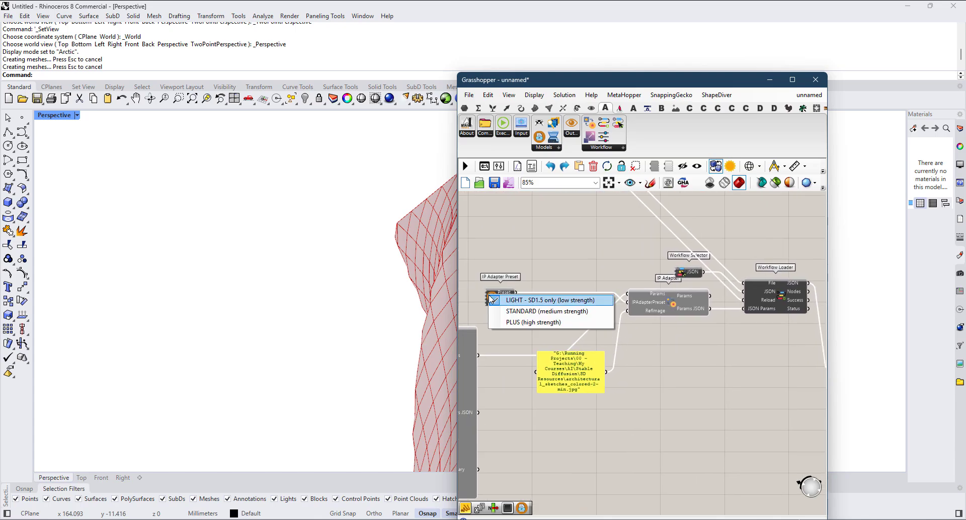
{"action": "left_click", "coordinate": [523, 306]}
{"action": "scroll", "coordinate": [523, 306], "scroll_direction": "up", "scroll_amount": 2}
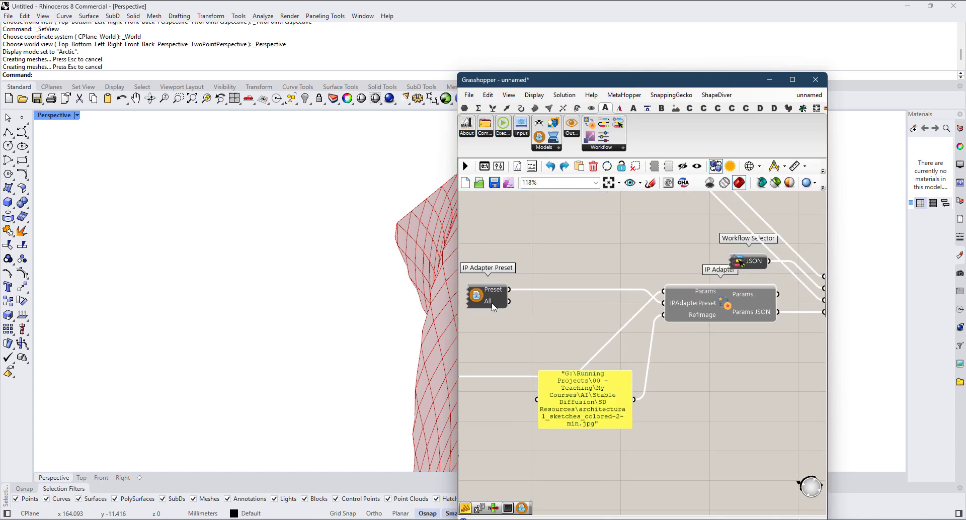
{"action": "left_click", "coordinate": [484, 301]}
{"action": "left_click", "coordinate": [572, 260]}
{"action": "scroll", "coordinate": [573, 260], "scroll_direction": "down", "scroll_amount": 3}
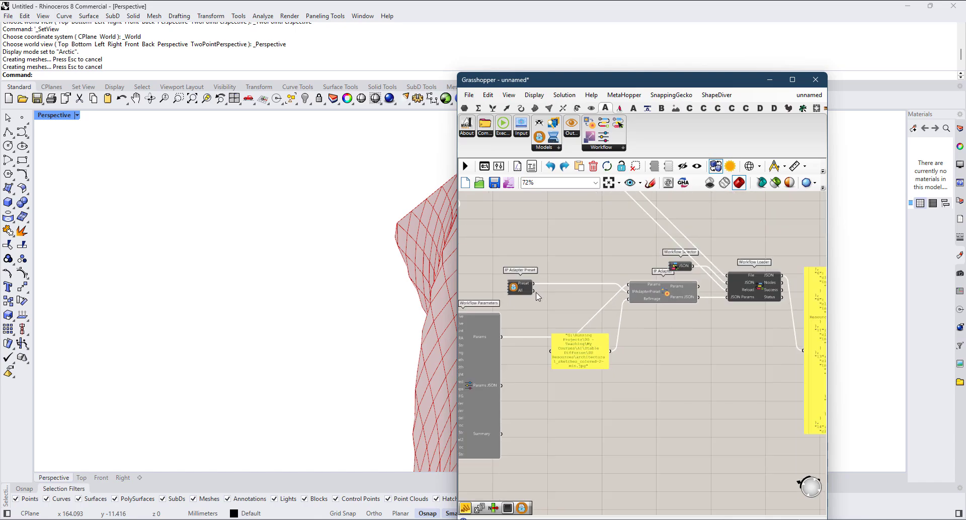
{"action": "scroll", "coordinate": [536, 292], "scroll_direction": "up", "scroll_amount": 2}
{"action": "left_click_drag", "start_coordinate": [532, 290], "coordinate": [543, 298]}
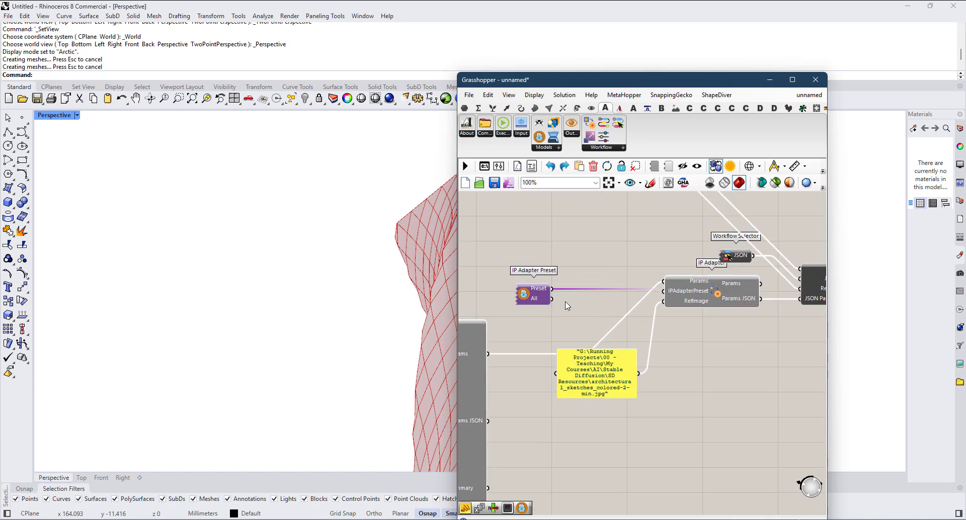
Step: Copy the ComfyUI Executor from the first workflow and place the copy beside the copied Workflow Loader, above the JSON panel
{"action": "scroll", "coordinate": [567, 305], "scroll_direction": "down", "scroll_amount": 4}
{"action": "right_click_drag", "start_coordinate": [780, 344], "coordinate": [664, 358]}
{"action": "scroll", "coordinate": [690, 343], "scroll_direction": "up", "scroll_amount": 2}
{"action": "left_click", "coordinate": [692, 343]}
{"action": "scroll", "coordinate": [593, 317], "scroll_direction": "down", "scroll_amount": 1}
{"action": "right_click_drag", "start_coordinate": [563, 245], "coordinate": [693, 321]}
{"action": "scroll", "coordinate": [601, 317], "scroll_direction": "down", "scroll_amount": 3}
{"action": "scroll", "coordinate": [558, 236], "scroll_direction": "up", "scroll_amount": 3}
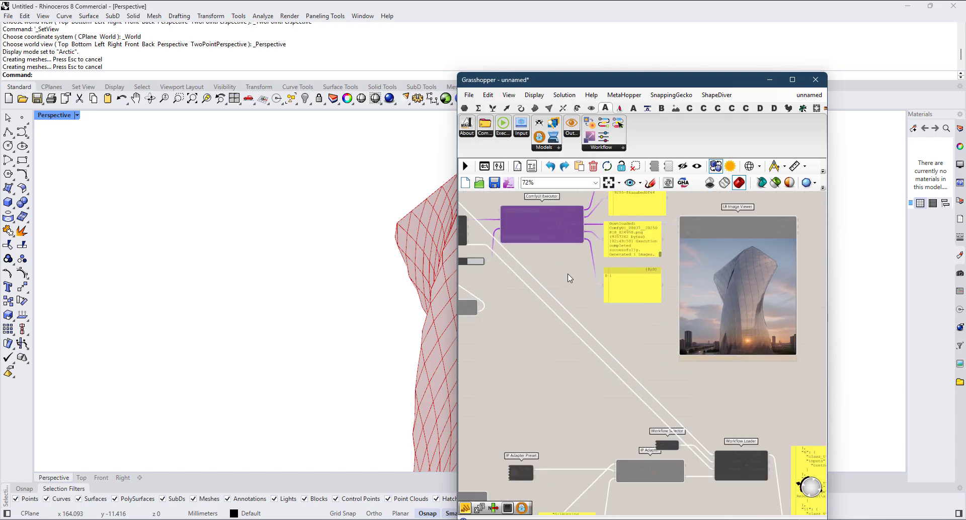
{"action": "scroll", "coordinate": [555, 237], "scroll_direction": "down", "scroll_amount": 3}
{"action": "left_click_drag", "start_coordinate": [556, 237], "coordinate": [736, 359]}
{"action": "scroll", "coordinate": [718, 353], "scroll_direction": "up", "scroll_amount": 5}
{"action": "right_click_drag", "start_coordinate": [644, 388], "coordinate": [608, 389]}
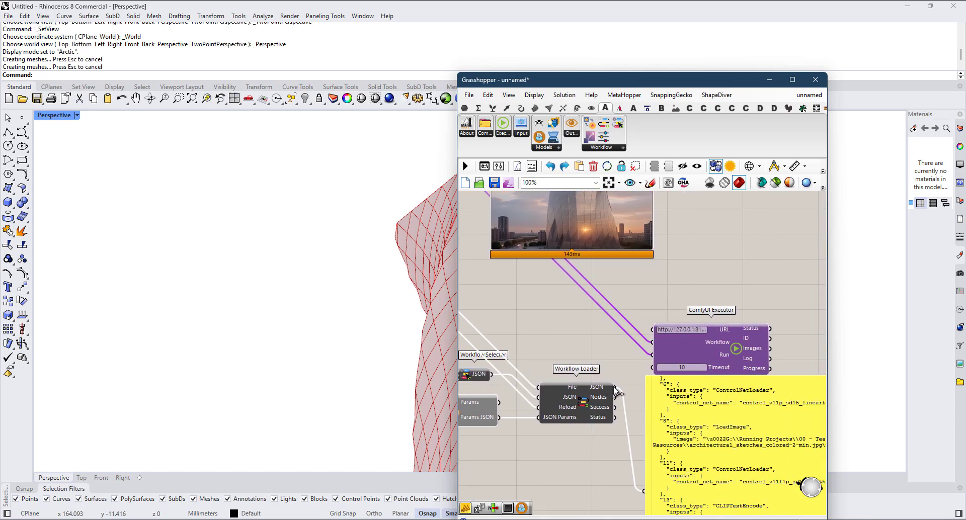
Step: Connect the copied Workflow Loader's JSON output to the copied executor's Workflow input and wire a new Button to its Run input
{"action": "left_click_drag", "start_coordinate": [617, 392], "coordinate": [657, 346]}
{"action": "scroll", "coordinate": [657, 348], "scroll_direction": "down", "scroll_amount": 3}
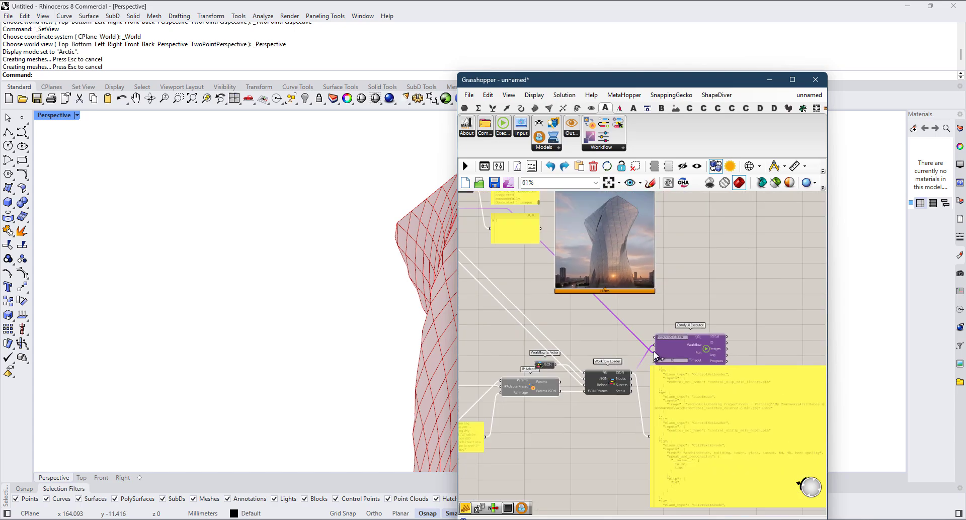
{"action": "scroll", "coordinate": [657, 352], "scroll_direction": "up", "scroll_amount": 2}
{"action": "double_click", "coordinate": [615, 344]}
{"action": "type", "text": "run"}
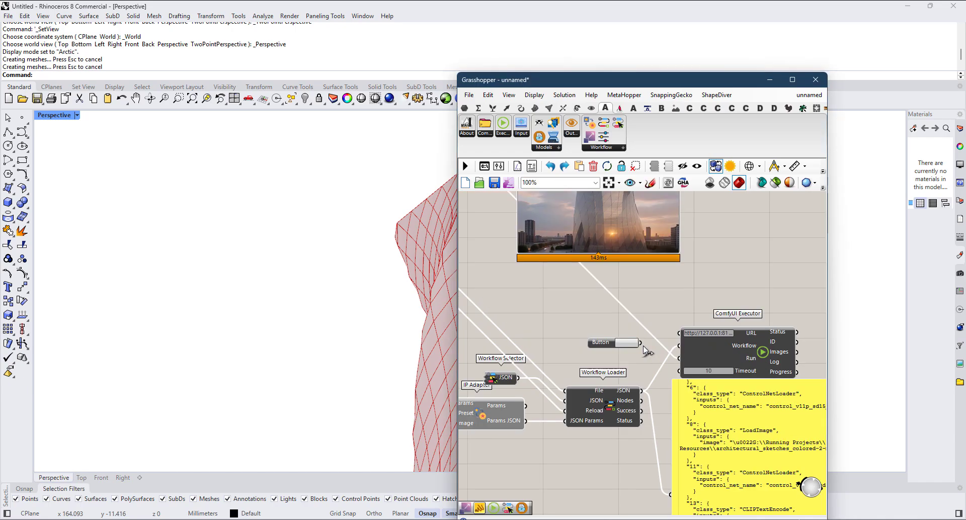
{"action": "left_click_drag", "start_coordinate": [642, 344], "coordinate": [679, 352]}
Step: Delete the workflow JSON panel and place a copy of the LB Image Viewer beside the copied executor, fed by its Images output
{"action": "scroll", "coordinate": [681, 357], "scroll_direction": "down", "scroll_amount": 3}
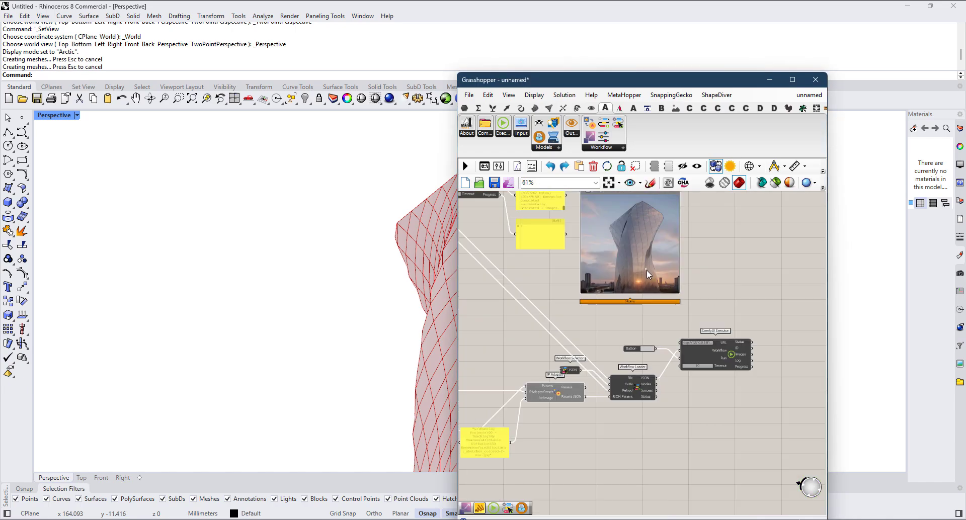
{"action": "right_click_drag", "start_coordinate": [647, 270], "coordinate": [586, 326]}
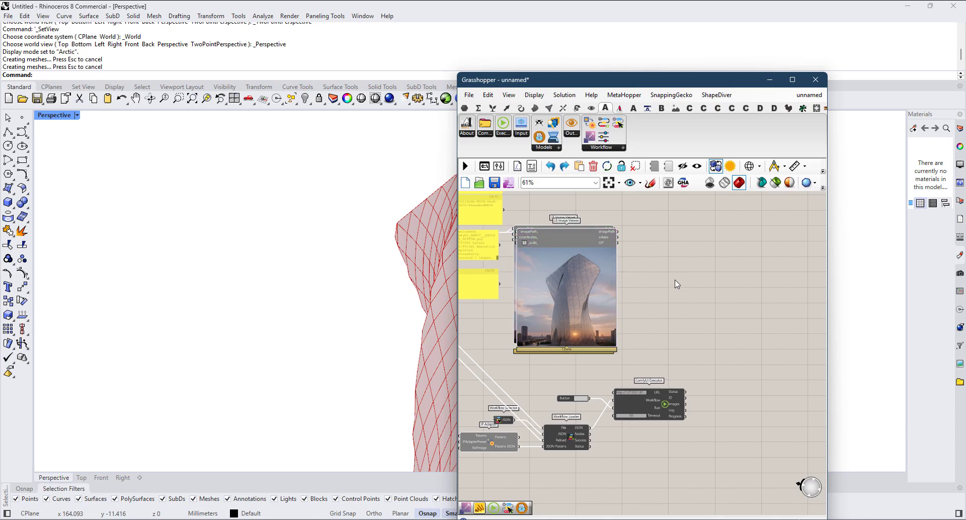
{"action": "left_click_drag", "start_coordinate": [573, 240], "coordinate": [773, 396]}
{"action": "scroll", "coordinate": [720, 396], "scroll_direction": "up", "scroll_amount": 2}
{"action": "mouse_move", "coordinate": [713, 396]}
{"action": "left_mouse_down"}
{"action": "mouse_move", "coordinate": [675, 409]}
{"action": "mouse_move", "coordinate": [715, 396]}
{"action": "left_mouse_up"}
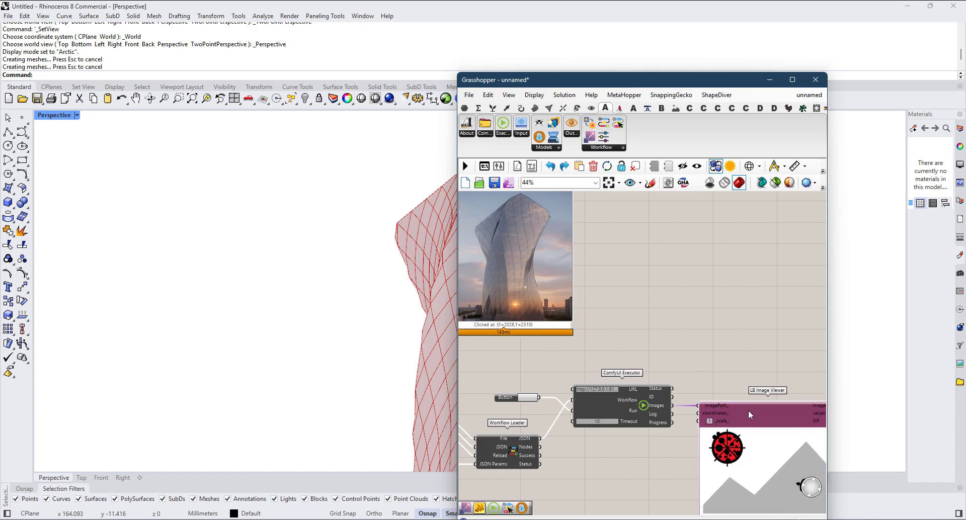
Step: Duplicate the positive prompt panel and place the copy beside the second workflow's Workflow Parameters
{"action": "scroll", "coordinate": [745, 413], "scroll_direction": "down", "scroll_amount": 6}
{"action": "scroll", "coordinate": [559, 424], "scroll_direction": "up", "scroll_amount": 6}
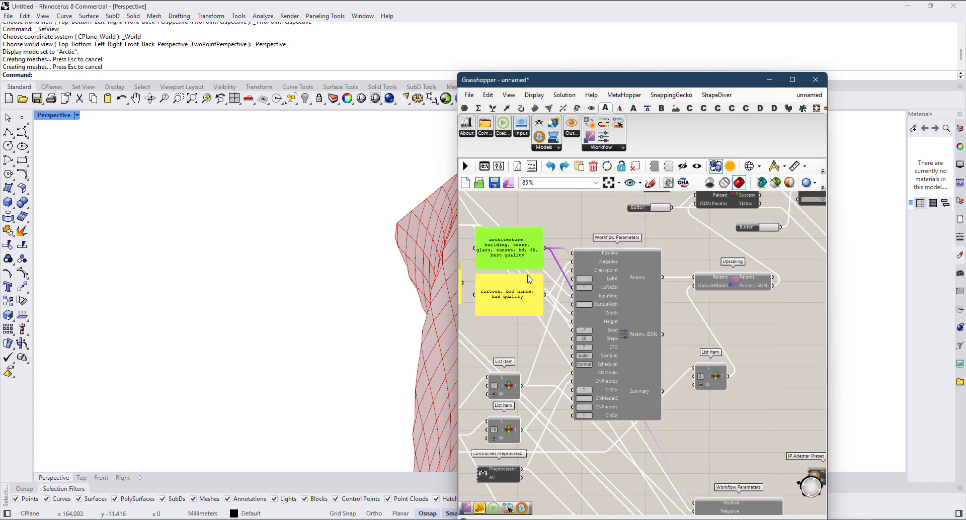
{"action": "key", "text": "ctrl+c"}
{"action": "key", "text": "ctrl+v"}
{"action": "scroll", "coordinate": [528, 256], "scroll_direction": "down", "scroll_amount": 3}
{"action": "left_click_drag", "start_coordinate": [529, 257], "coordinate": [582, 399]}
{"action": "scroll", "coordinate": [610, 400], "scroll_direction": "up", "scroll_amount": 3}
{"action": "scroll", "coordinate": [612, 399], "scroll_direction": "up", "scroll_amount": 3}
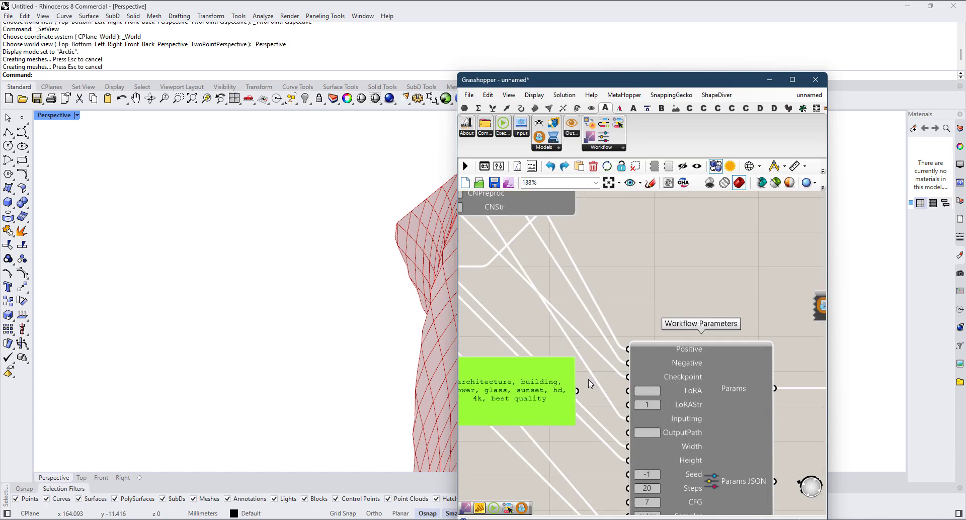
Step: Connect the copied prompt panel to the second Workflow Parameters' Positive input and append ", sketch" to its text
{"action": "double_click", "coordinate": [533, 399]}
{"action": "left_click", "coordinate": [514, 382]}
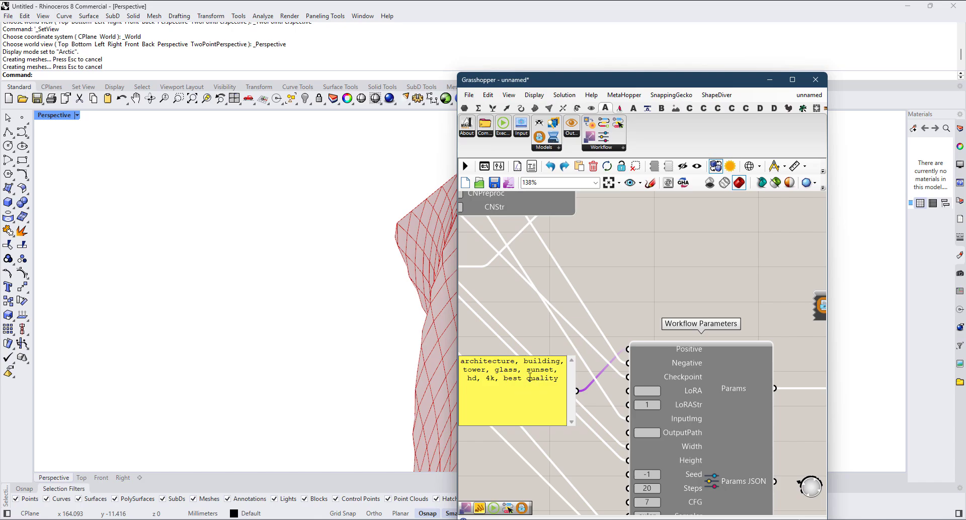
{"action": "type", "text": ", sket"}
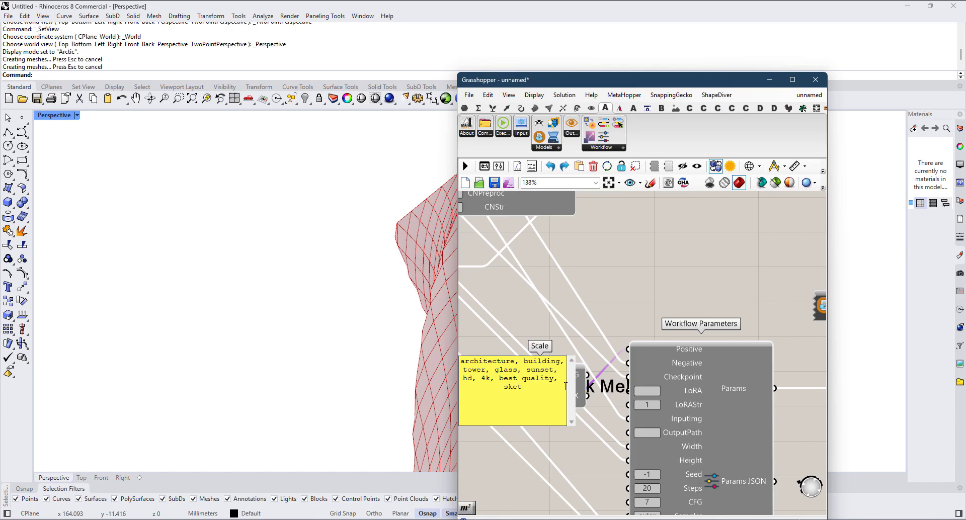
{"action": "type", "text": "ch"}
{"action": "left_click", "coordinate": [584, 273]}
{"action": "scroll", "coordinate": [584, 273], "scroll_direction": "down", "scroll_amount": 2}
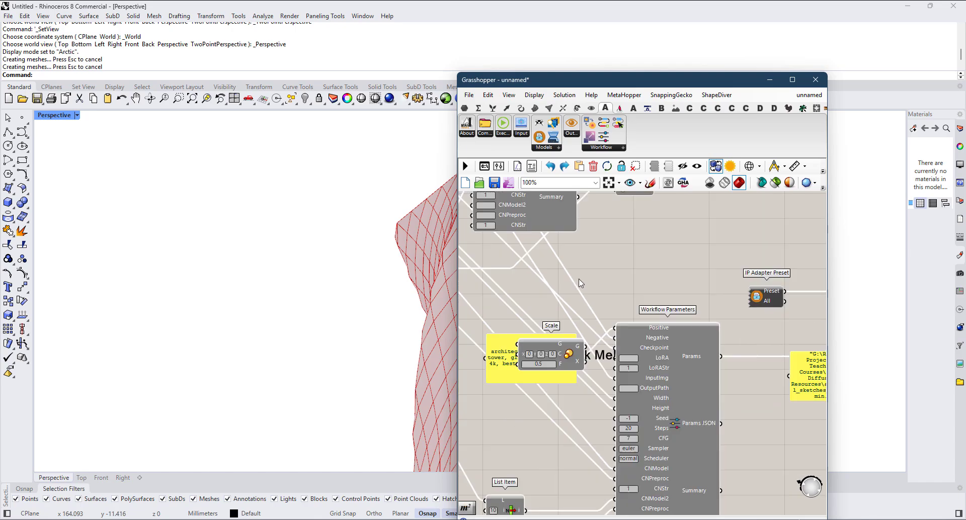
{"action": "scroll", "coordinate": [581, 333], "scroll_direction": "down", "scroll_amount": 4}
{"action": "scroll", "coordinate": [582, 336], "scroll_direction": "up", "scroll_amount": 3}
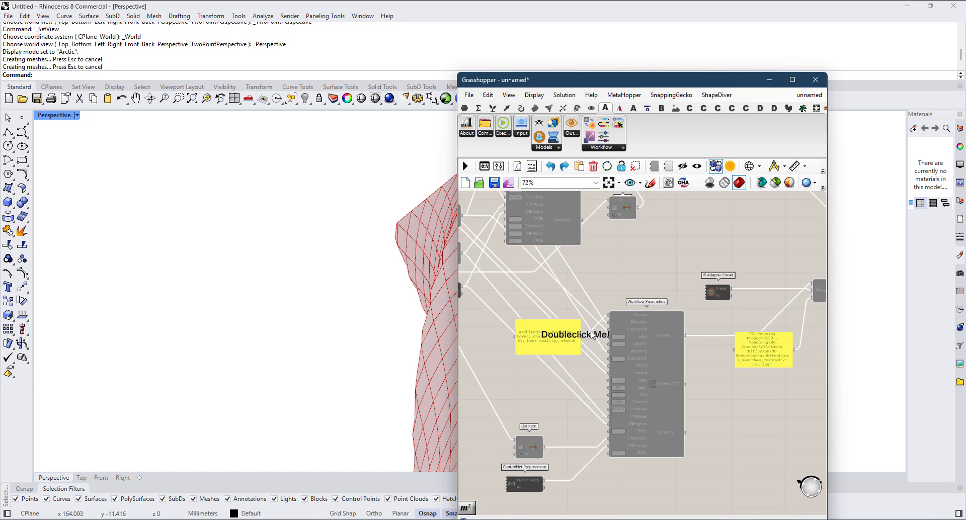
Step: Check the Button wired to the copied ComfyUI Executor and switch to another window
{"action": "scroll", "coordinate": [601, 348], "scroll_direction": "down", "scroll_amount": 3}
{"action": "right_click_drag", "start_coordinate": [820, 305], "coordinate": [698, 307]}
{"action": "scroll", "coordinate": [698, 307], "scroll_direction": "up", "scroll_amount": 3}
{"action": "right_click_drag", "start_coordinate": [715, 275], "coordinate": [639, 283]}
{"action": "scroll", "coordinate": [639, 283], "scroll_direction": "up", "scroll_amount": 2}
{"action": "scroll", "coordinate": [637, 284], "scroll_direction": "down", "scroll_amount": 2}
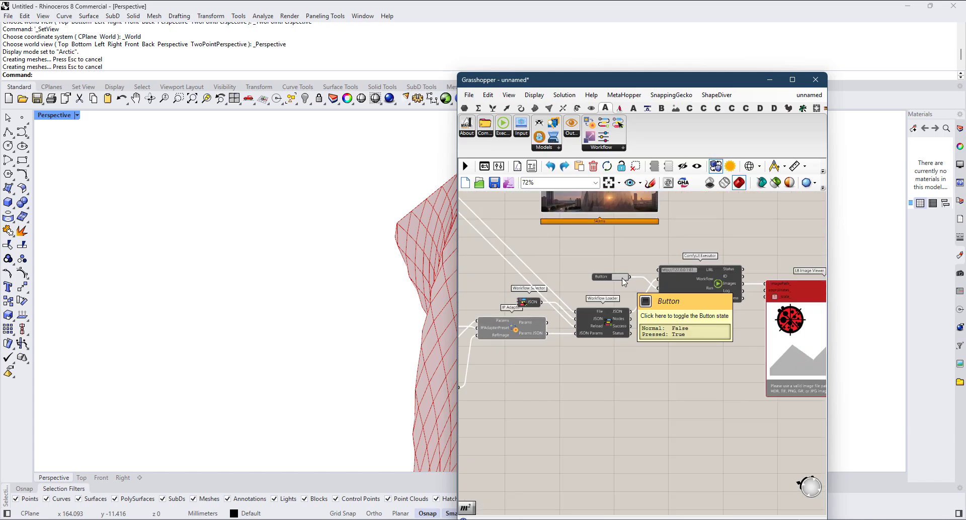
{"action": "key", "text": "alt+Tab"}
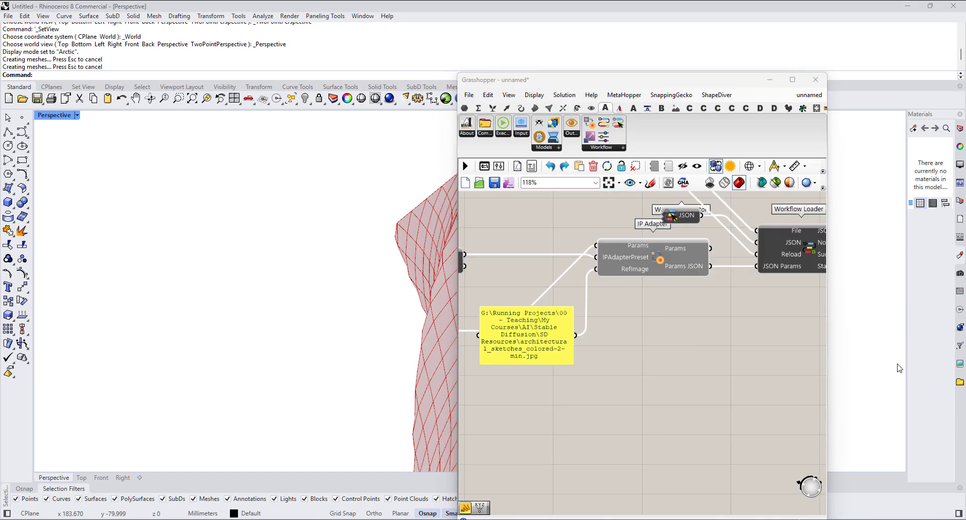
Step: Open the reference image panel's text to check that the file path has no quotation marks around it
{"action": "scroll", "coordinate": [540, 354], "scroll_direction": "up", "scroll_amount": 2}
{"action": "right_click_drag", "start_coordinate": [493, 336], "coordinate": [566, 333]}
{"action": "scroll", "coordinate": [566, 333], "scroll_direction": "up", "scroll_amount": 2}
{"action": "left_click", "coordinate": [568, 316]}
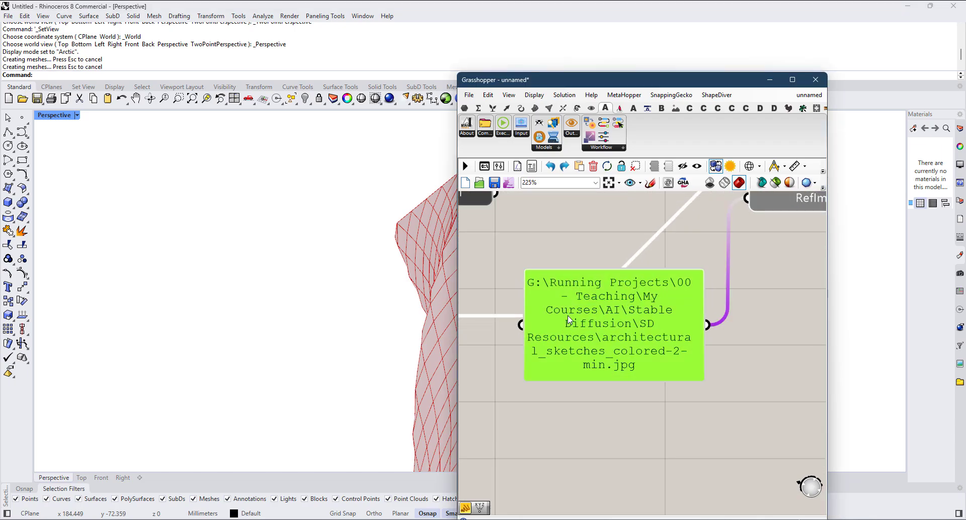
{"action": "double_click", "coordinate": [640, 373]}
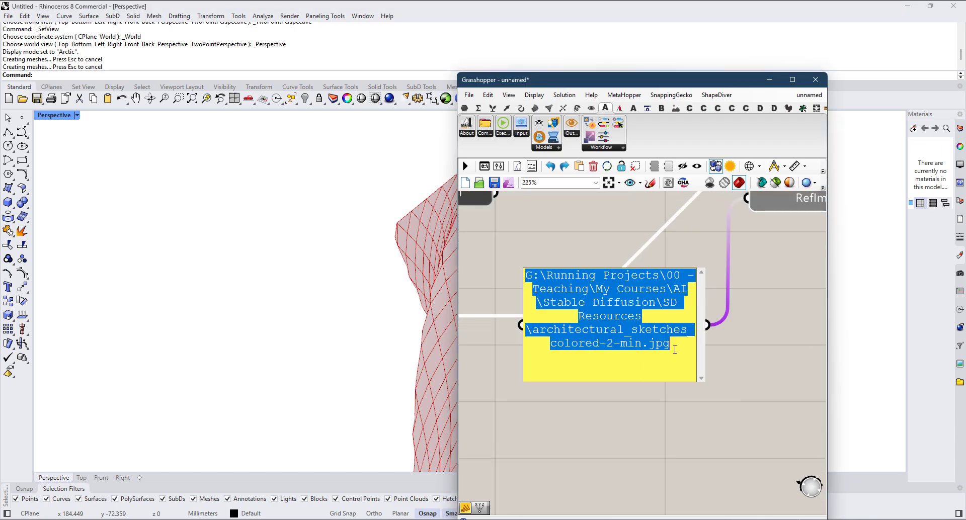
{"action": "left_click", "coordinate": [686, 346]}
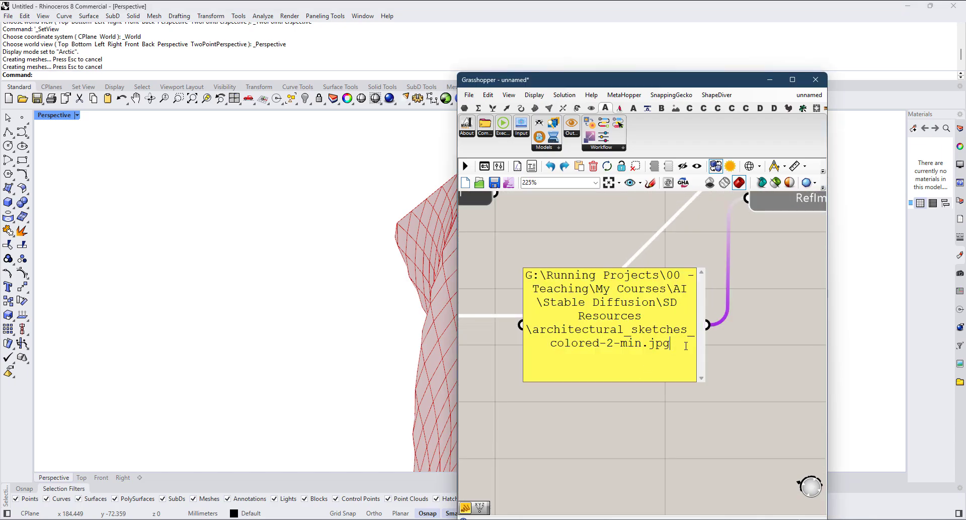
{"action": "left_click", "coordinate": [528, 253]}
Step: Run the copied ComfyUI Executor with its Button and examine the generated image in the second LB Image Viewer
{"action": "scroll", "coordinate": [544, 282], "scroll_direction": "down", "scroll_amount": 4}
{"action": "right_click_drag", "start_coordinate": [660, 311], "coordinate": [523, 358]}
{"action": "right_click_drag", "start_coordinate": [707, 321], "coordinate": [664, 349]}
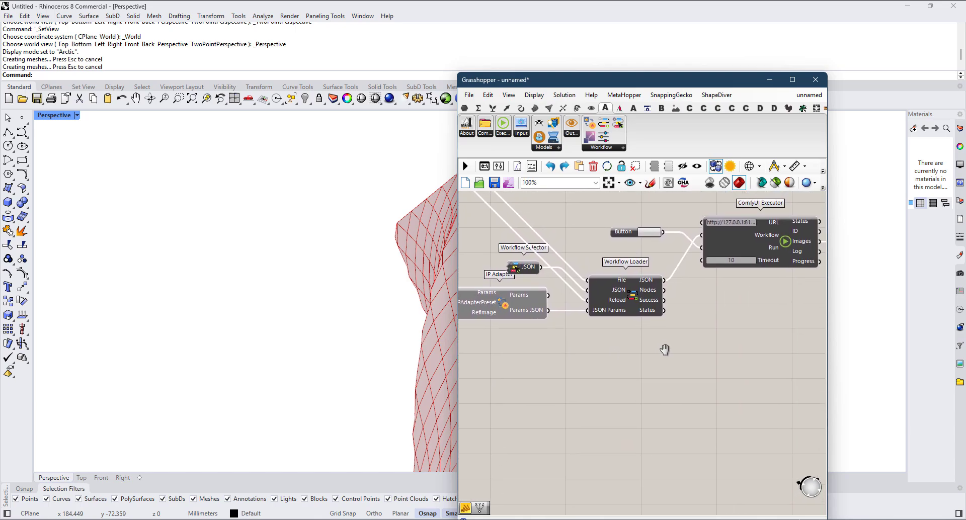
{"action": "left_click", "coordinate": [645, 234]}
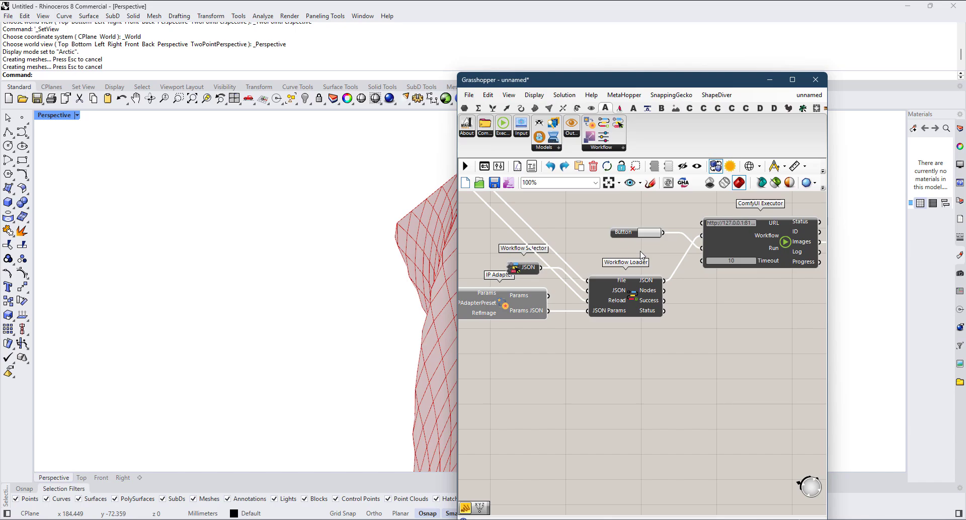
{"action": "scroll", "coordinate": [641, 255], "scroll_direction": "down", "scroll_amount": 2}
{"action": "scroll", "coordinate": [732, 363], "scroll_direction": "up", "scroll_amount": 3}
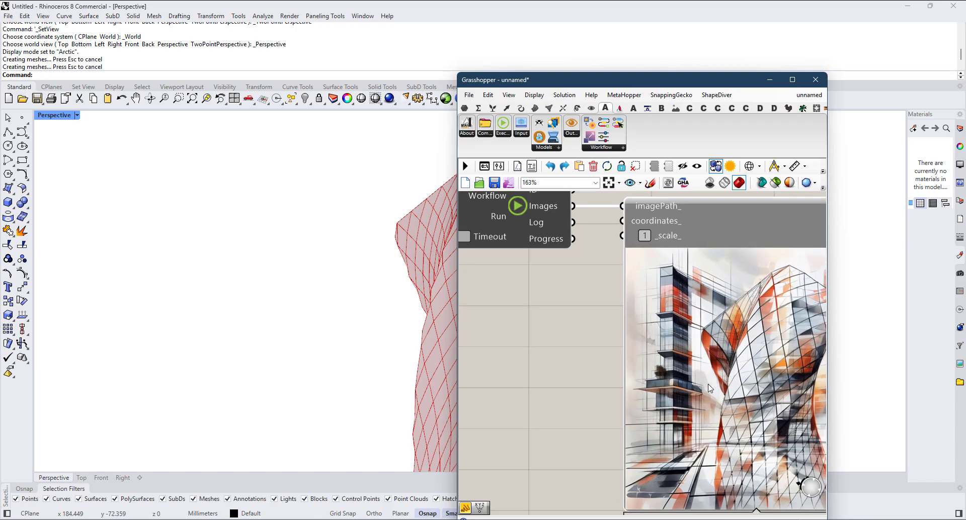
Step: Close the image preview and set the reference image panel's path to G:\Running Projects\00 - Teaching\My Courses\AI\Stable Diffusion\SD Resources\IP Adapter\neon_wave_architecture_4k.jpg, without quotation marks
{"action": "scroll", "coordinate": [701, 347], "scroll_direction": "down", "scroll_amount": 4}
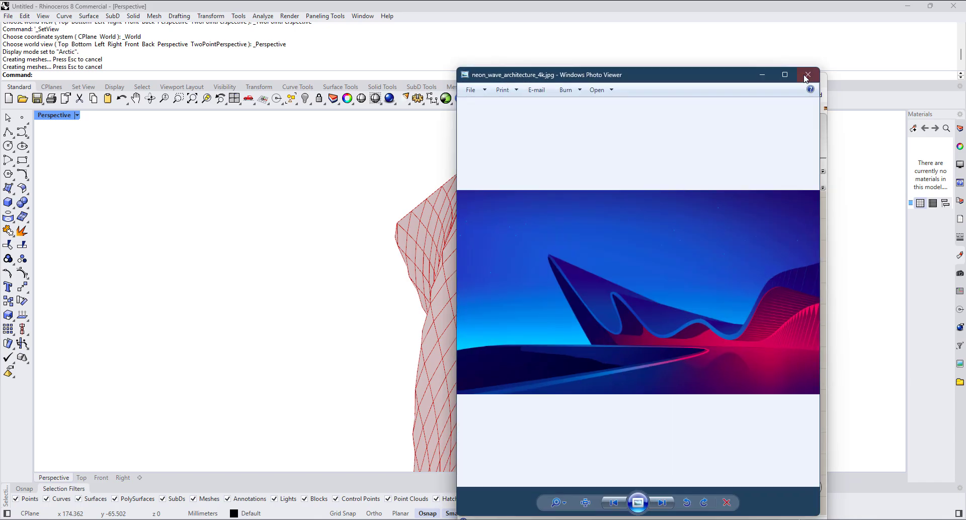
{"action": "left_click", "coordinate": [807, 76]}
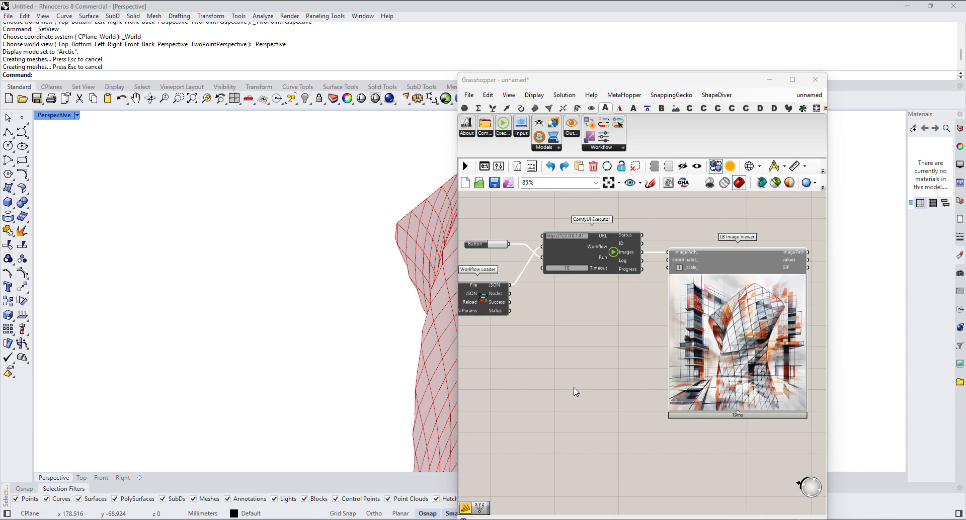
{"action": "scroll", "coordinate": [573, 391], "scroll_direction": "down", "scroll_amount": 3}
{"action": "scroll", "coordinate": [558, 363], "scroll_direction": "up", "scroll_amount": 6}
{"action": "double_click", "coordinate": [537, 353]}
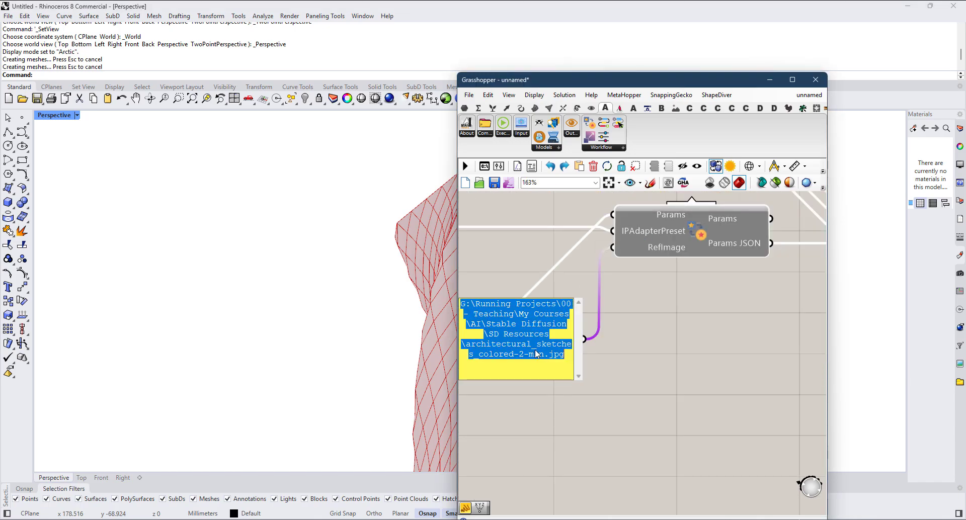
{"action": "key", "text": "ctrl+v"}
{"action": "key", "text": "BackSpace"}
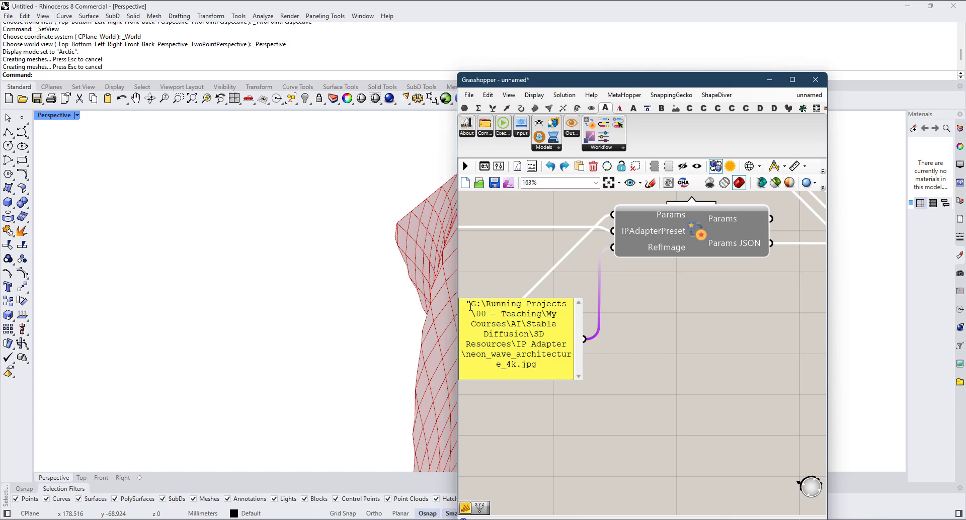
{"action": "left_click", "coordinate": [471, 305]}
{"action": "key", "text": "BackSpace"}
{"action": "left_click", "coordinate": [515, 267]}
Step: Run the second ComfyUI Executor with the new reference image and examine the generated image in its LB Image Viewer
{"action": "scroll", "coordinate": [720, 398], "scroll_direction": "down", "scroll_amount": 3}
{"action": "right_click_drag", "start_coordinate": [780, 402], "coordinate": [556, 397]}
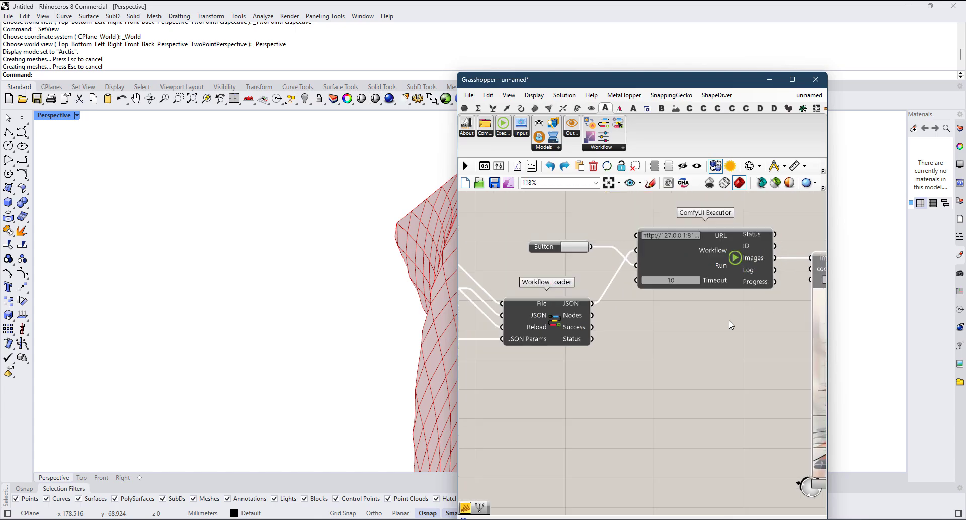
{"action": "scroll", "coordinate": [605, 342], "scroll_direction": "down", "scroll_amount": 2}
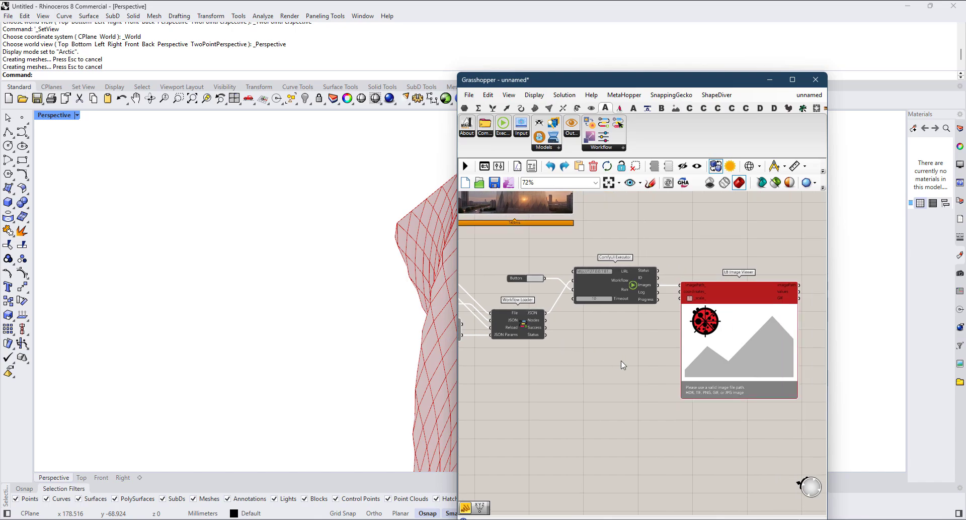
{"action": "scroll", "coordinate": [654, 372], "scroll_direction": "up", "scroll_amount": 3}
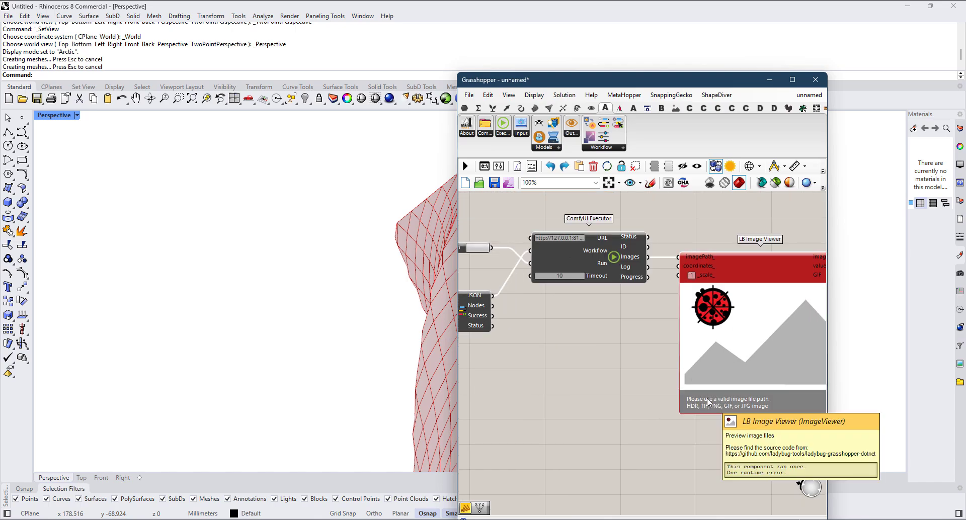
{"action": "scroll", "coordinate": [707, 468], "scroll_direction": "up", "scroll_amount": 3}
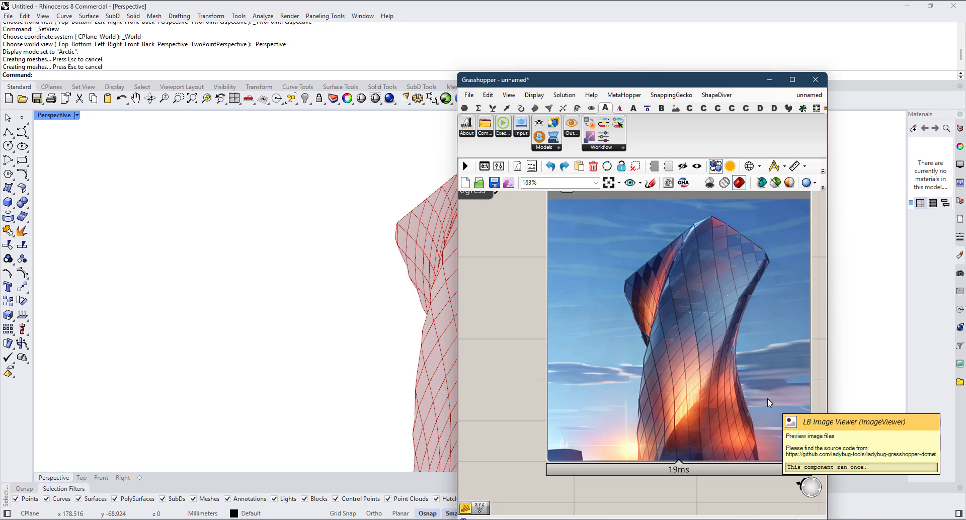
Step: Generate another variation with the second ComfyUI Executor's Button and review the new image alongside the IP Adapter workflow
{"action": "scroll", "coordinate": [688, 330], "scroll_direction": "down", "scroll_amount": 3}
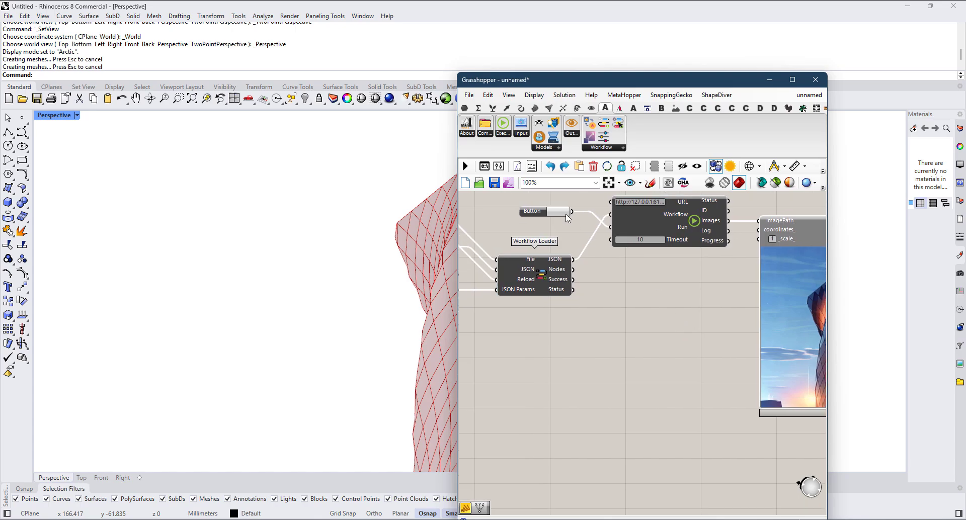
{"action": "left_click", "coordinate": [564, 212]}
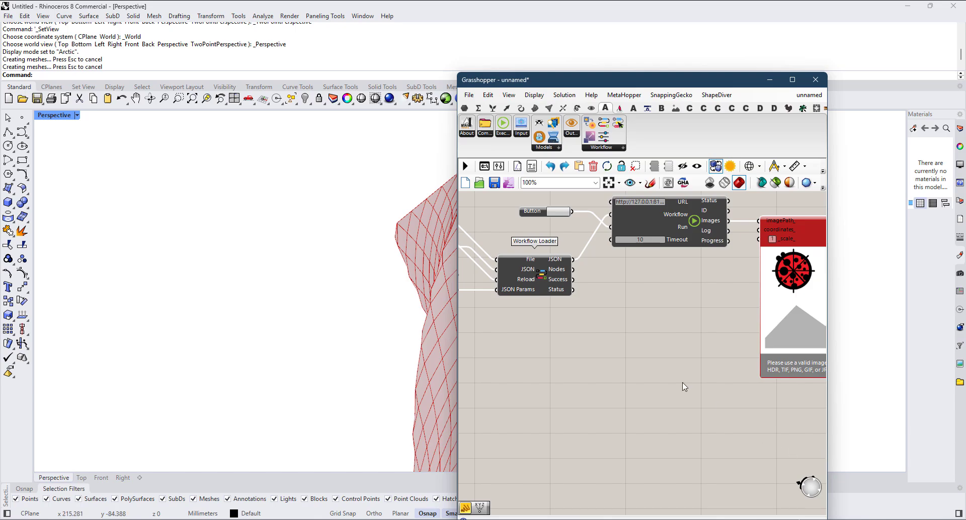
{"action": "scroll", "coordinate": [682, 384], "scroll_direction": "down", "scroll_amount": 3}
{"action": "scroll", "coordinate": [694, 369], "scroll_direction": "up", "scroll_amount": 3}
{"action": "scroll", "coordinate": [694, 368], "scroll_direction": "down", "scroll_amount": 5}
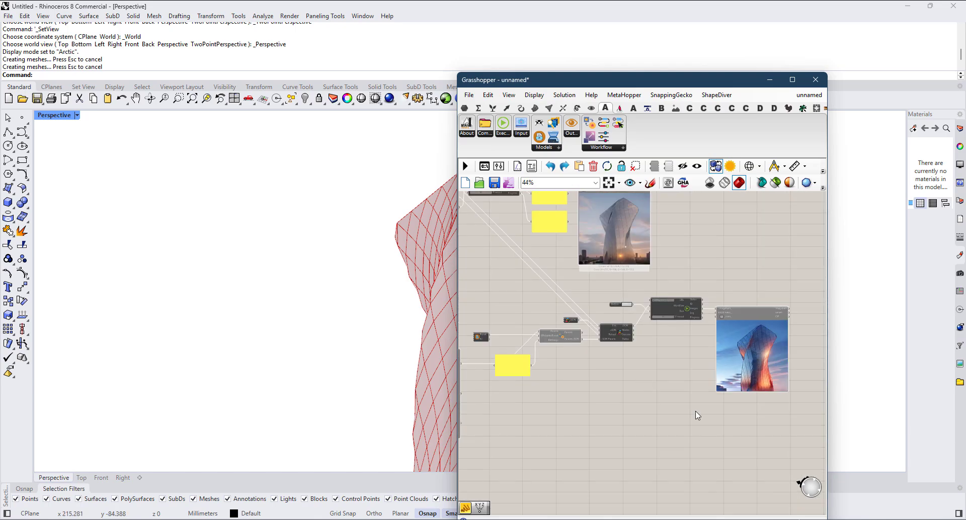
{"action": "right_click_drag", "start_coordinate": [639, 371], "coordinate": [708, 405]}
{"action": "scroll", "coordinate": [708, 405], "scroll_direction": "up", "scroll_amount": 3}
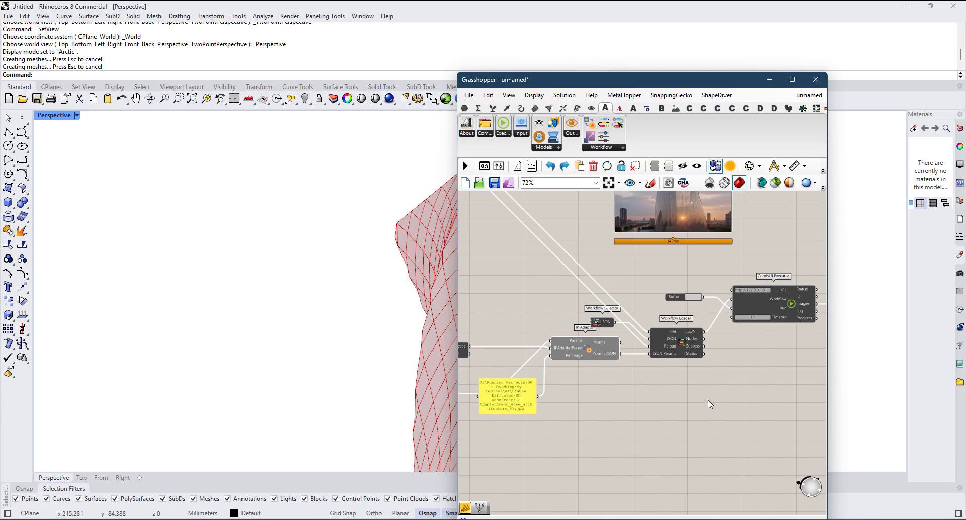